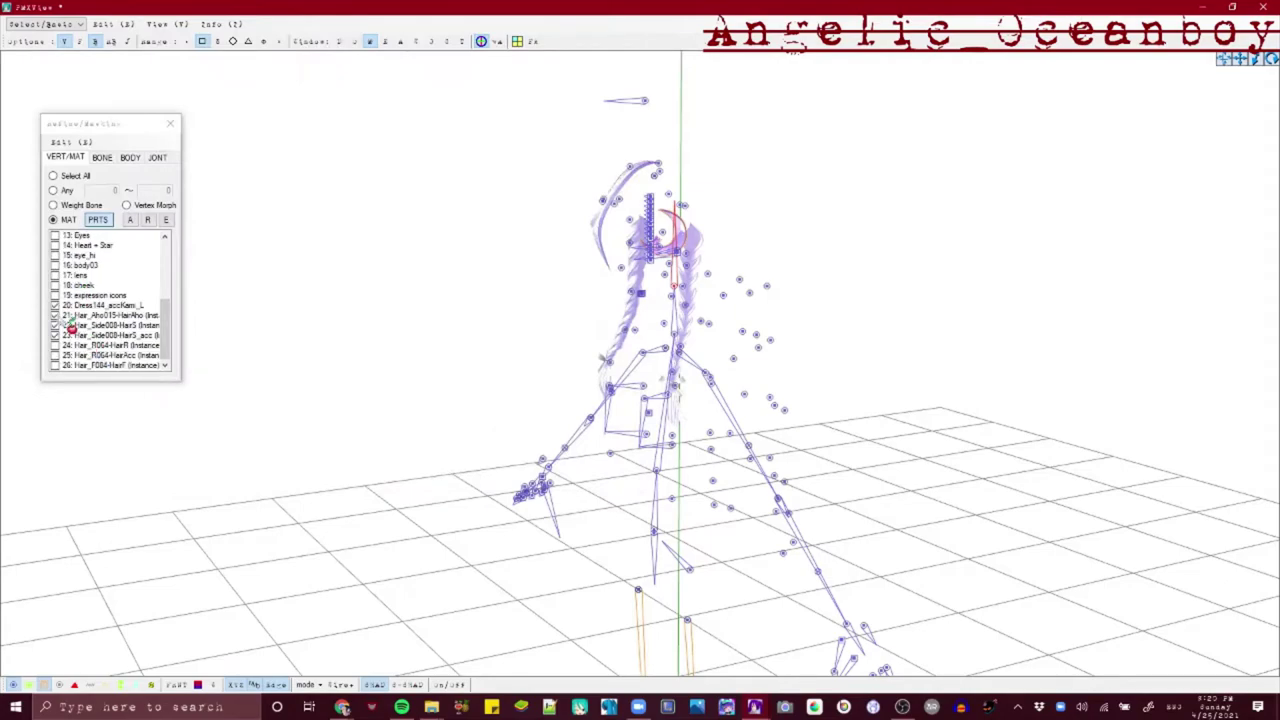
# Show the materials Hair_R064-HairR, Hair_R064-HairAcc and Hair_F084-HairF together with the other displayed hair parts
pyautogui.scroll(-5, 79, 347)
pyautogui.click(79, 347)
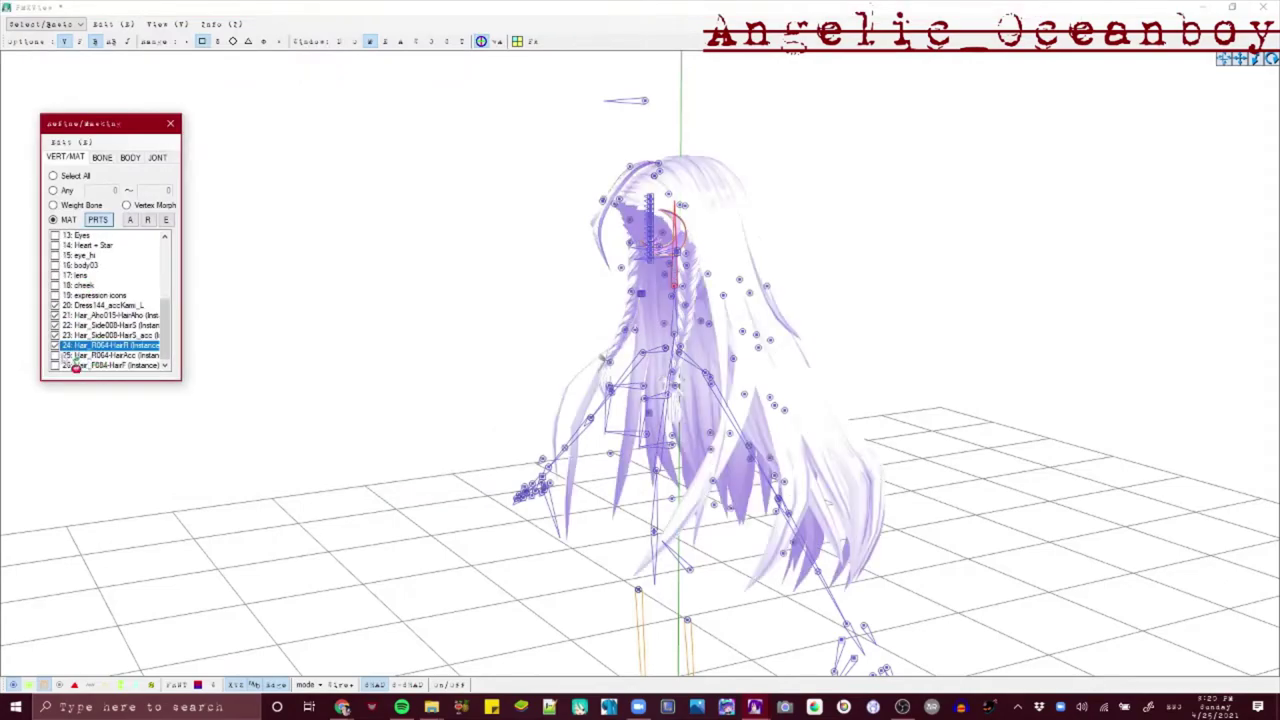
pyautogui.moveTo(930, 520); pyautogui.dragTo(1108, 537, button='right')
# Limit the viewport selection to bones and select the model's head bone
pyautogui.hotkey('ctrl', 'a')
pyautogui.click(1108, 537)
pyautogui.click(97, 43)
pyautogui.hotkey('ctrl', 'a')
pyautogui.scroll(3, 690, 370)
pyautogui.click(96, 43)
pyautogui.moveTo(985, 265); pyautogui.dragTo(774, 314, button='right')
pyautogui.click(701, 279)
pyautogui.moveTo(701, 279); pyautogui.dragTo(758, 326, button='right')
pyautogui.click(704, 267)
pyautogui.scroll(-3, 285, 147)
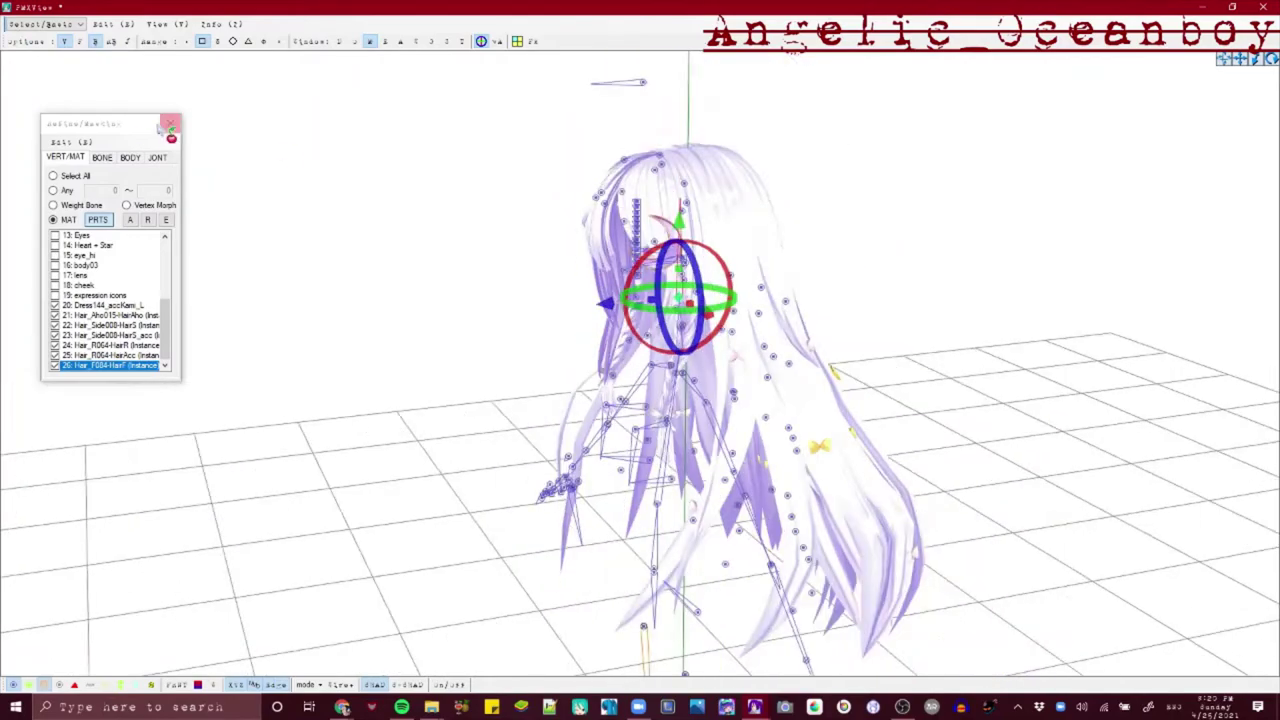
# Examine the head bone's weights on the hair in weight drawing mode, including around the crown, and close the drawing window
pyautogui.click(415, 42)
pyautogui.click(77, 79)
pyautogui.scroll(-3, 680, 330)
pyautogui.moveTo(900, 340)
pyautogui.mouseDown(button='right')
pyautogui.moveTo(645, 266)
pyautogui.moveTo(800, 400)
pyautogui.mouseUp(button='right')
pyautogui.click(88, 76)
pyautogui.click(76, 78)
pyautogui.moveTo(699, 245); pyautogui.dragTo(610, 195, button='right')
pyautogui.scroll(6, 572, 314)
pyautogui.moveTo(776, 272); pyautogui.dragTo(701, 351, button='right')
pyautogui.scroll(-5, 700, 351)
pyautogui.click(76, 78)
pyautogui.click(172, 56)
# Switch the selection to vertices and box-select all vertices of the displayed hair
pyautogui.scroll(-1, 308, 121)
pyautogui.click(109, 43)
pyautogui.click(109, 43)
pyautogui.click(97, 42)
pyautogui.moveTo(207, 98); pyautogui.dragTo(870, 648)
# Open the file selection dialog from the main editor window
pyautogui.click(755, 706)
pyautogui.click(672, 664)
pyautogui.click(87, 82)
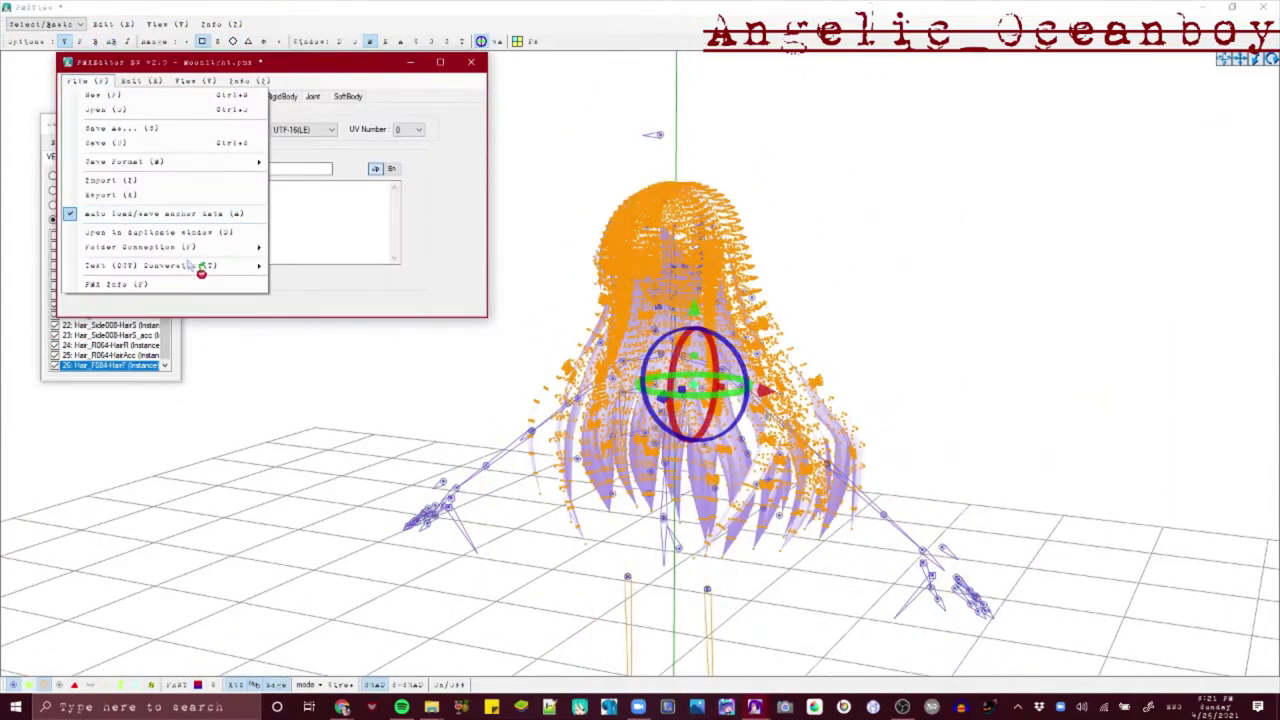
pyautogui.click(468, 477)
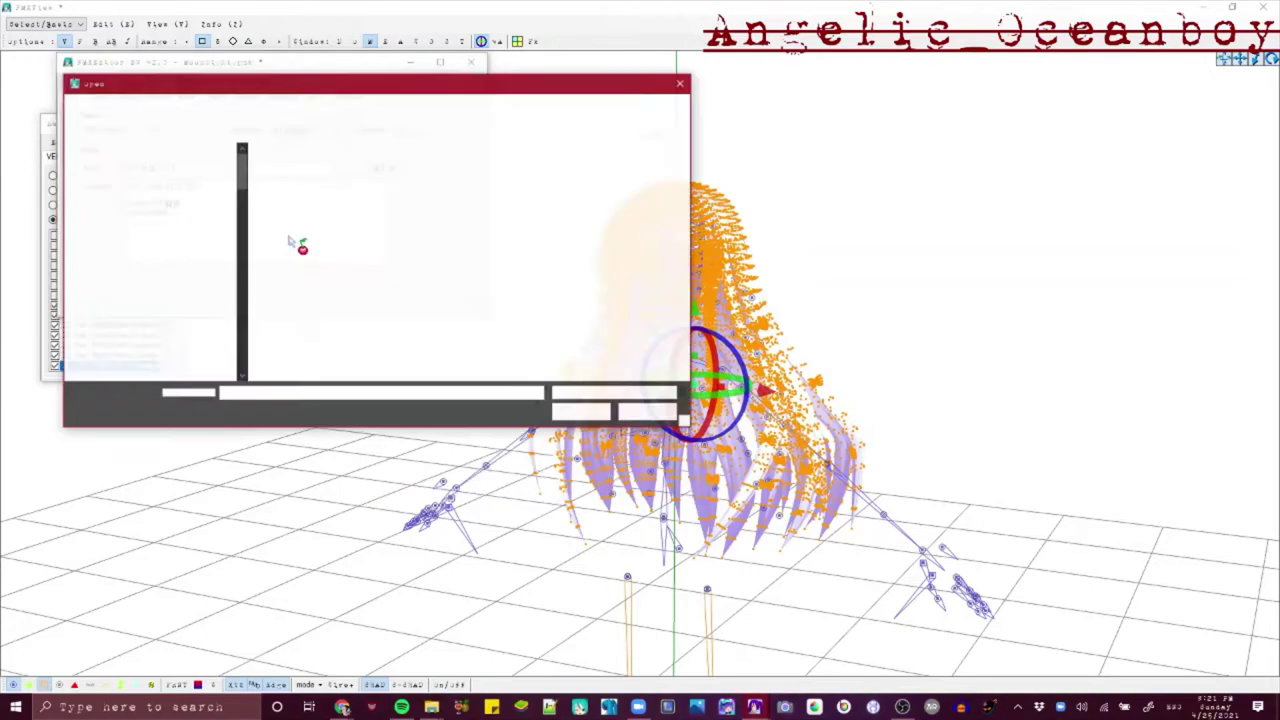
pyautogui.click(674, 391)
# Check in TransformView how the hair follows the rotated head bone
pyautogui.click(464, 42)
pyautogui.click(466, 42)
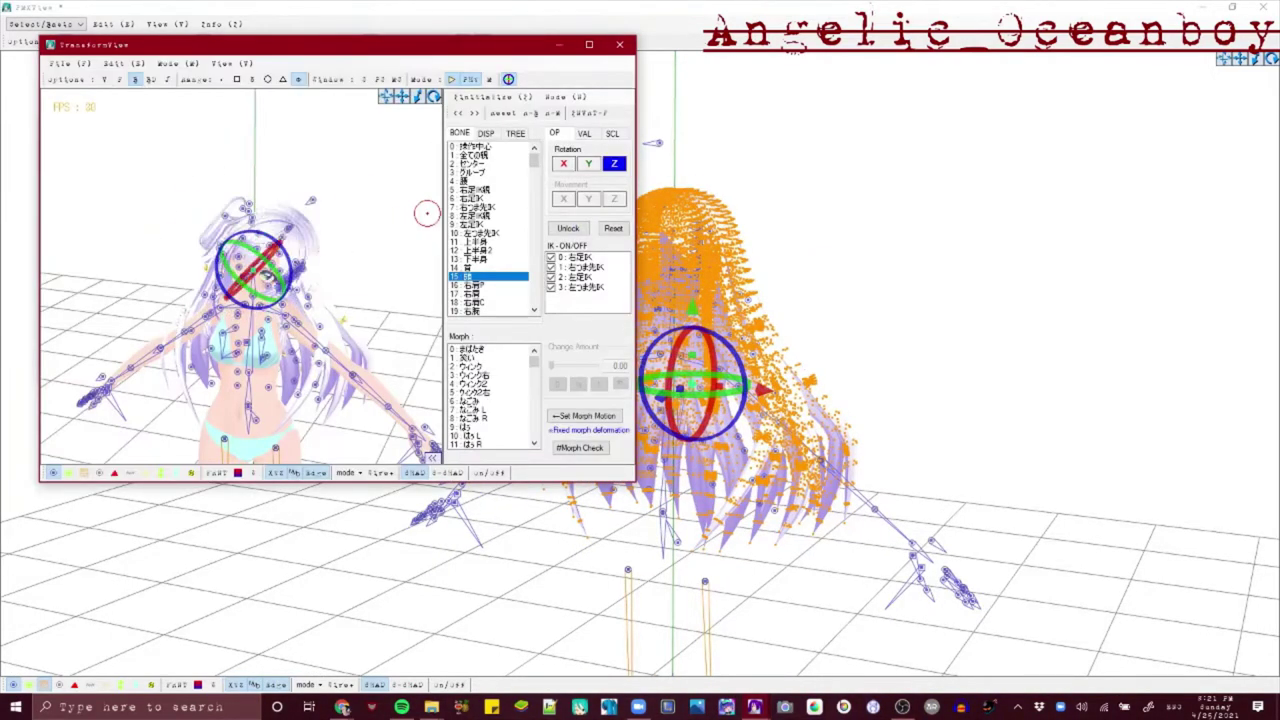
pyautogui.click(620, 44)
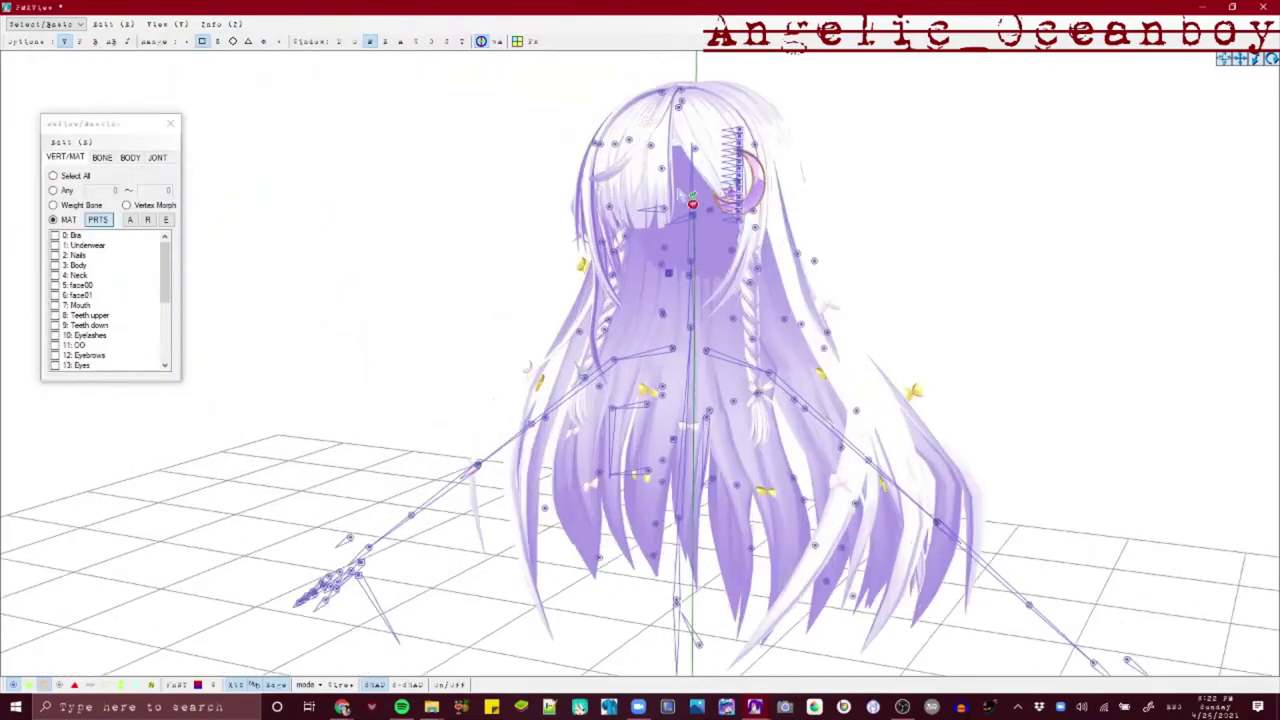
# Paint head-bone weight at 100 onto the hair in weight drawing mode and end the drawing
pyautogui.scroll(3, 680, 200)
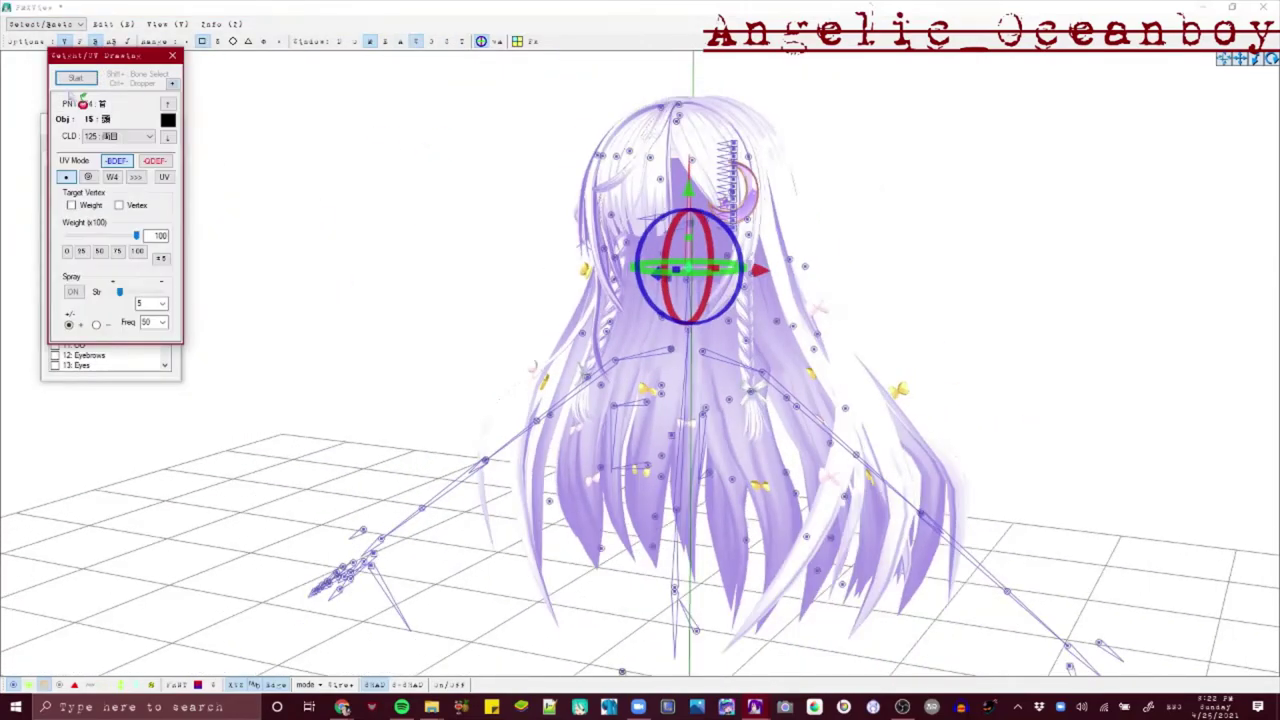
pyautogui.moveTo(745, 261); pyautogui.dragTo(642, 338, button='middle')
pyautogui.scroll(-6, 642, 338)
pyautogui.click(628, 374)
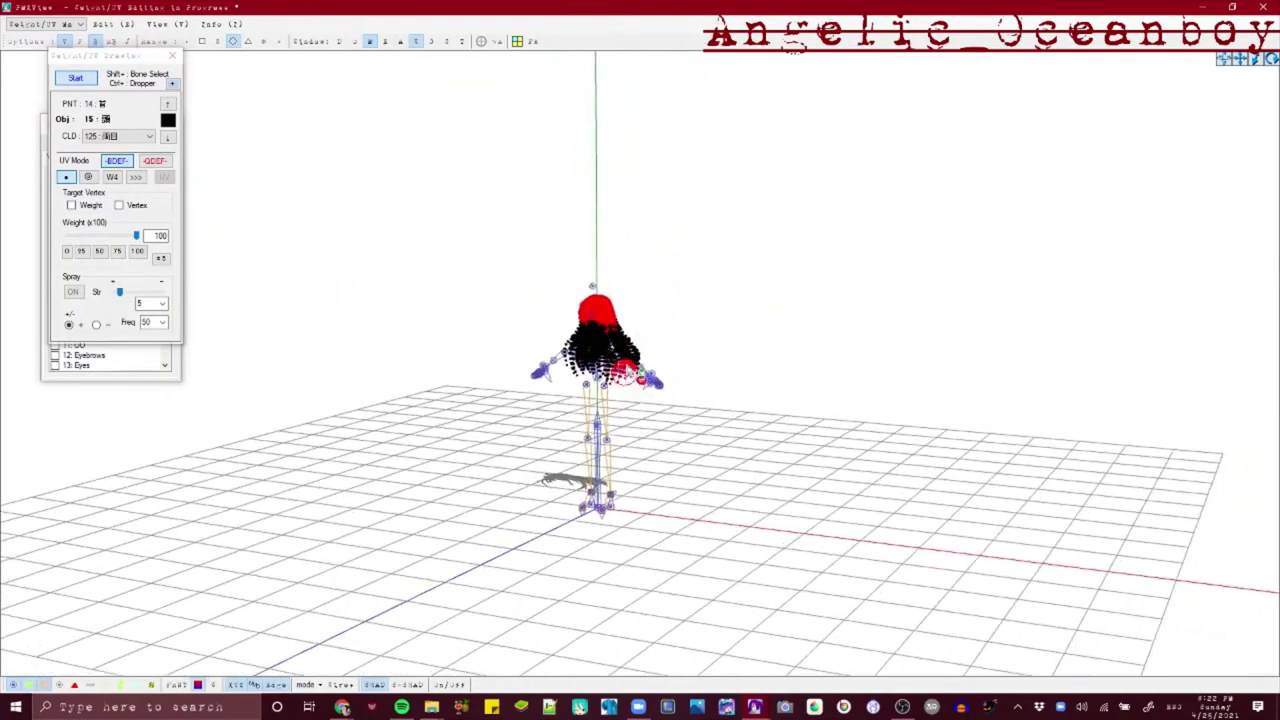
pyautogui.moveTo(613, 386); pyautogui.dragTo(770, 370, button='right')
pyautogui.click(72, 78)
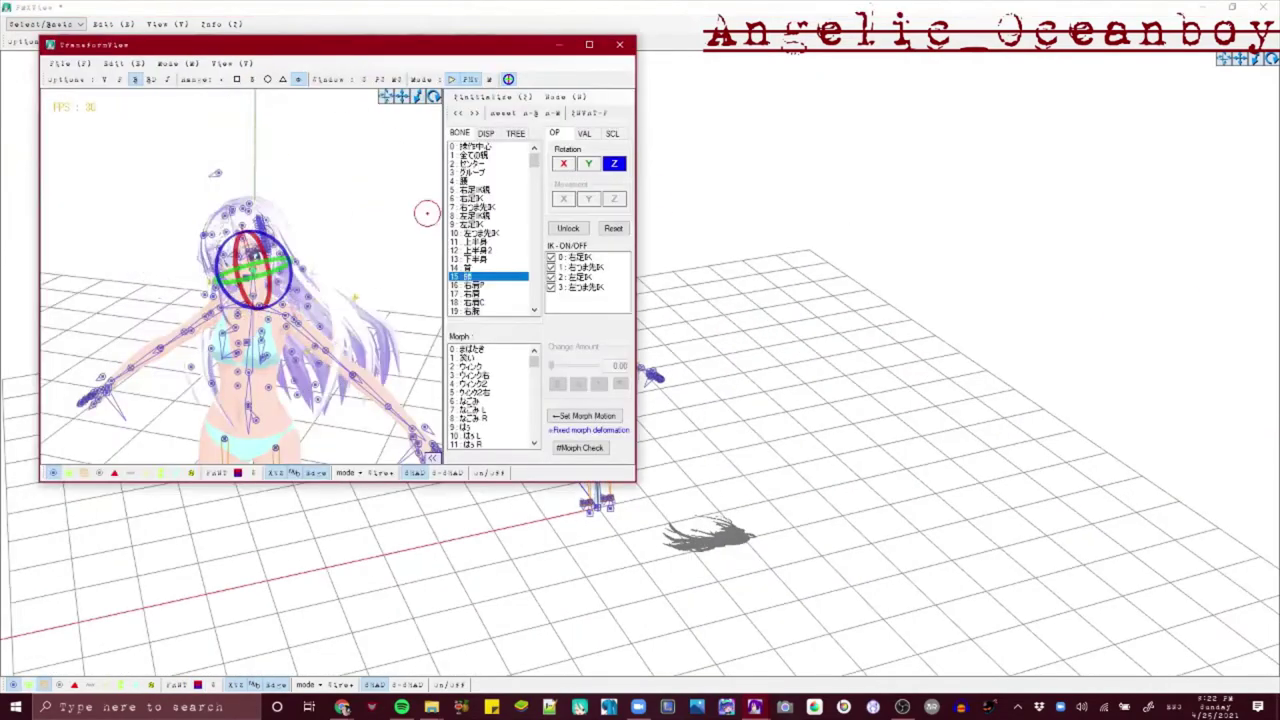
# Close the TransformView preview and inspect the hair from the front
pyautogui.click(619, 44)
pyautogui.scroll(5, 610, 335)
pyautogui.moveTo(610, 335); pyautogui.dragTo(714, 334, button='right')
pyautogui.moveTo(714, 334); pyautogui.dragTo(752, 335, button='middle')
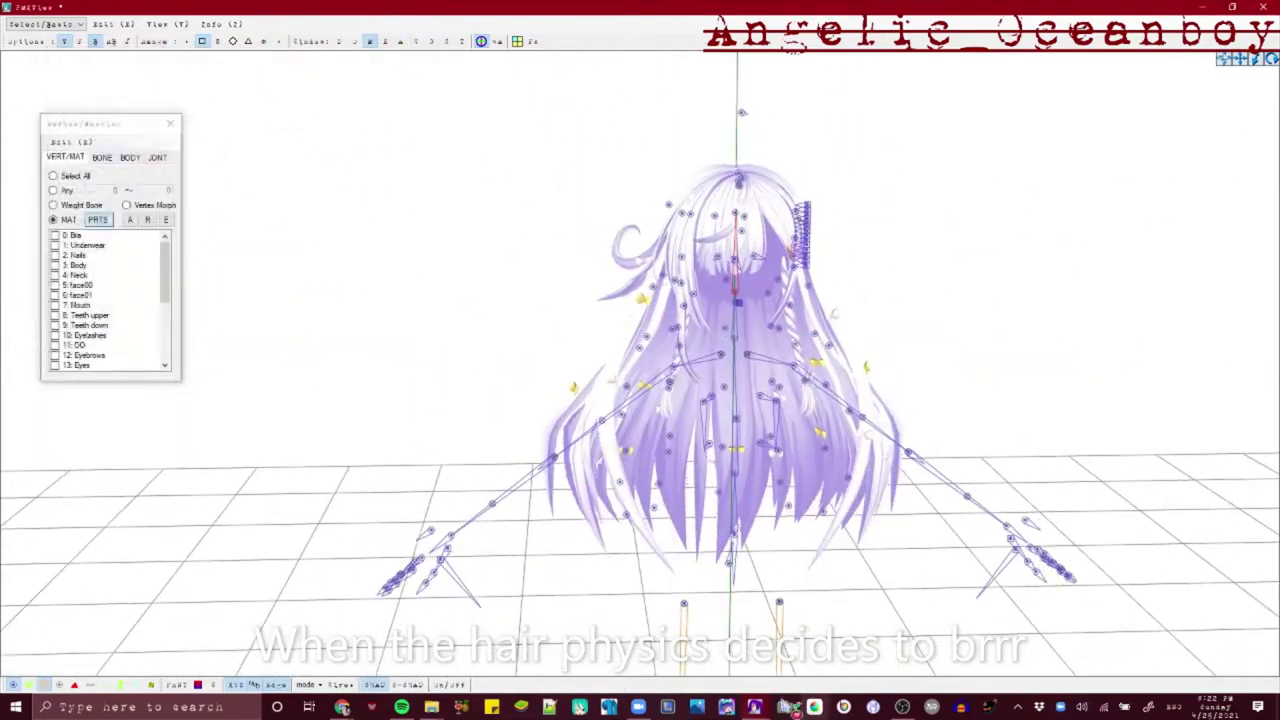
pyautogui.click(158, 96)
pyautogui.click(187, 96)
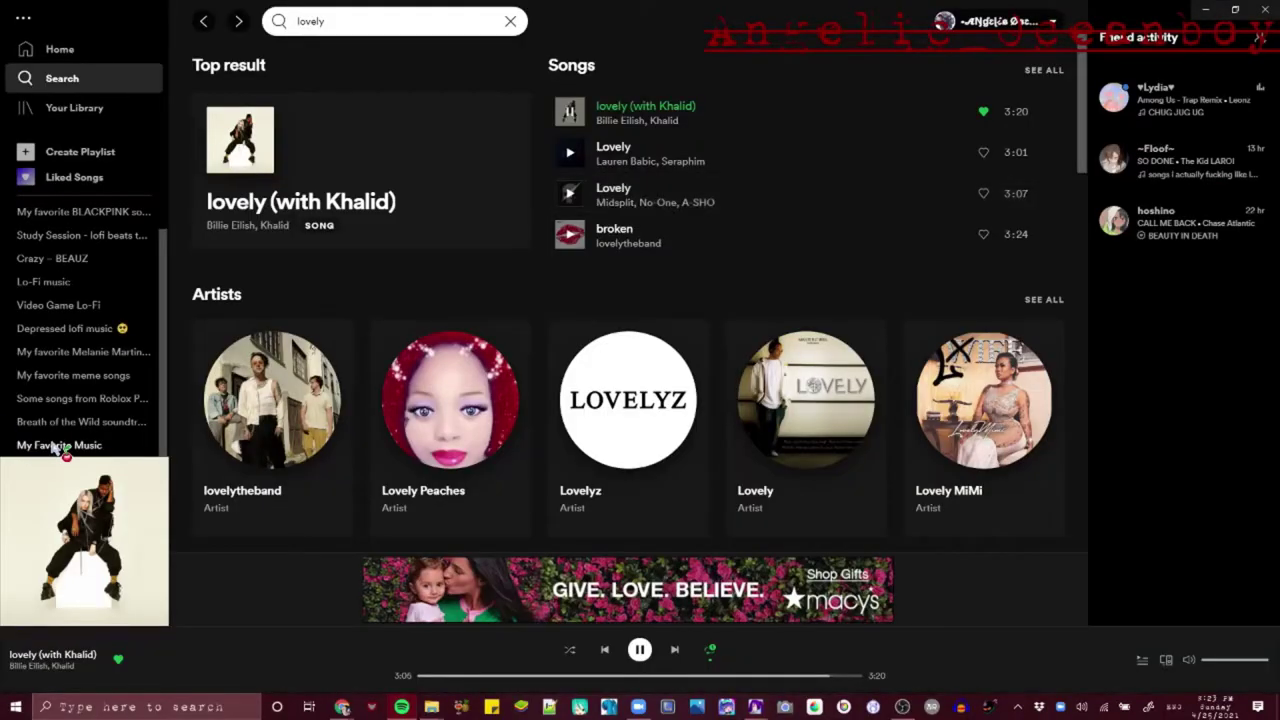
# Play the song Control by Halsey from the My Favorite Music playlist in Spotify
pyautogui.click(57, 445)
pyautogui.doubleClick(300, 290)
pyautogui.scroll(-4, 530, 265)
pyautogui.scroll(-10, 530, 265)
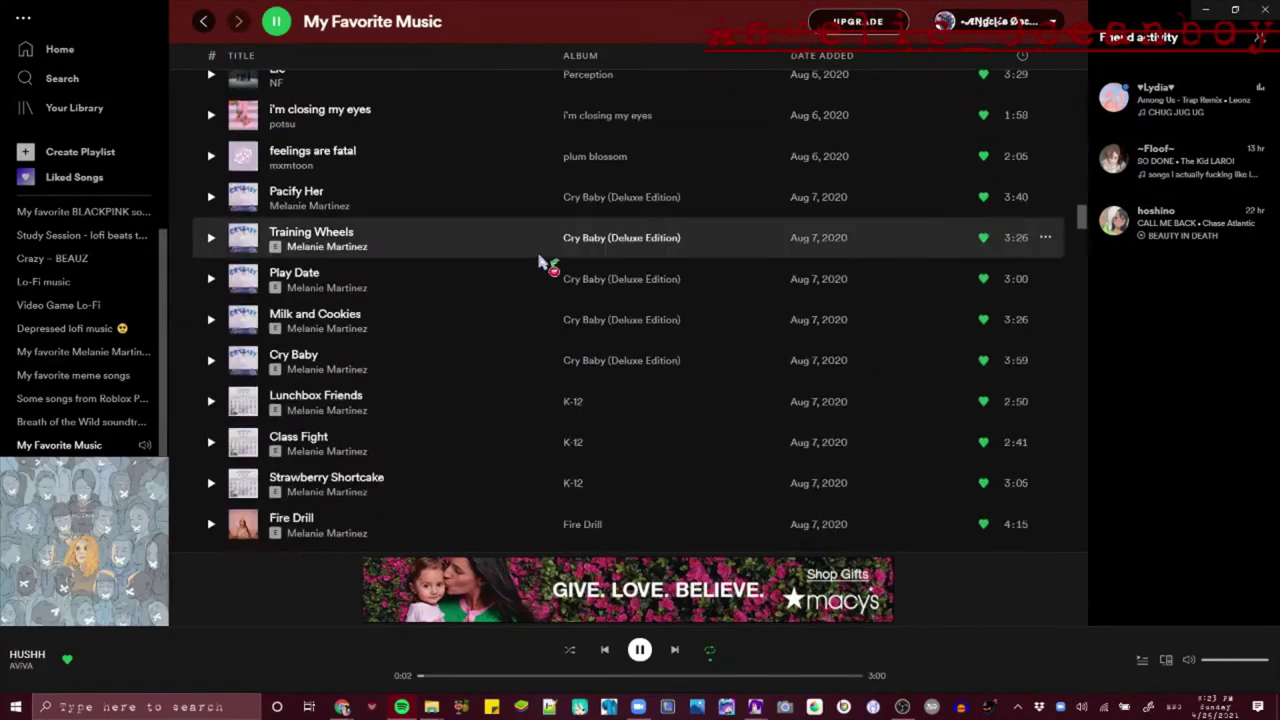
pyautogui.rightClick(532, 263)
pyautogui.scroll(-10, 605, 480)
pyautogui.scroll(-5, 605, 480)
pyautogui.rightClick(600, 450)
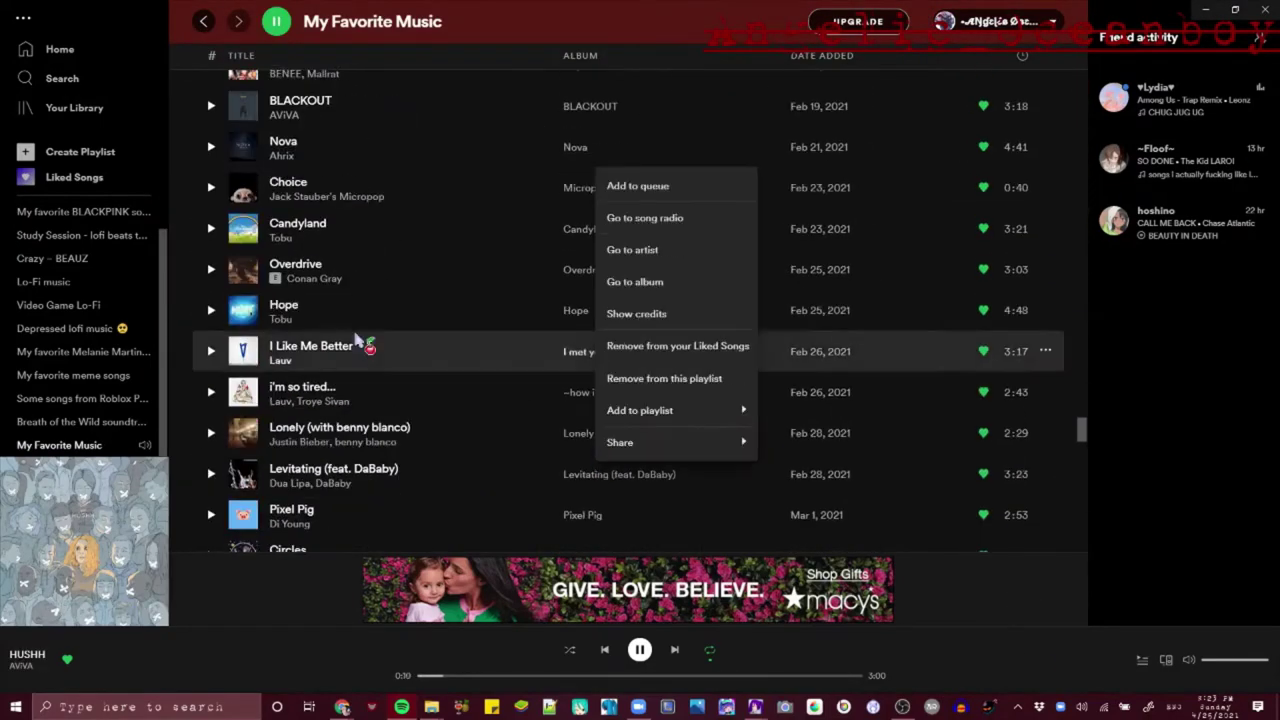
pyautogui.scroll(-10, 306, 465)
pyautogui.doubleClick(240, 437)
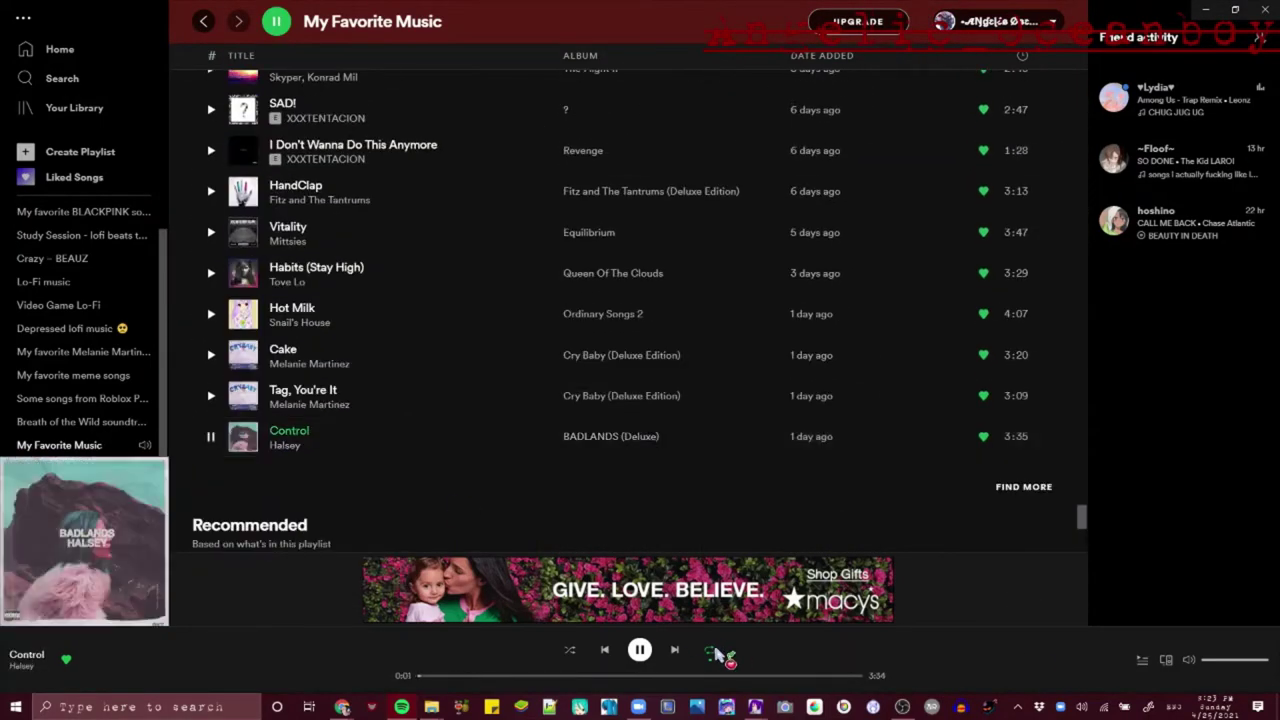
# Follow Halsey on the artist page and close the music player window
pyautogui.click(22, 666)
pyautogui.click(295, 184)
pyautogui.click(1265, 10)
# Review the list entries in PmxEditor's main window and turn off the material-limited display of the model
pyautogui.moveTo(640, 380); pyautogui.dragTo(800, 440, button='right')
pyautogui.click(755, 706)
pyautogui.click(682, 652)
pyautogui.scroll(-10, 155, 182)
pyautogui.scroll(-8, 150, 186)
pyautogui.click(138, 216)
pyautogui.click(769, 298)
pyautogui.click(755, 706)
pyautogui.click(688, 663)
pyautogui.click(511, 400)
pyautogui.click(755, 706)
pyautogui.click(680, 660)
pyautogui.click(500, 420)
pyautogui.click(98, 219)
pyautogui.moveTo(400, 420); pyautogui.dragTo(500, 385, button='right')
# Open the texture face_MikuAp_b Fixed.png from its folder in MediBang Paint Pro
pyautogui.click(428, 707)
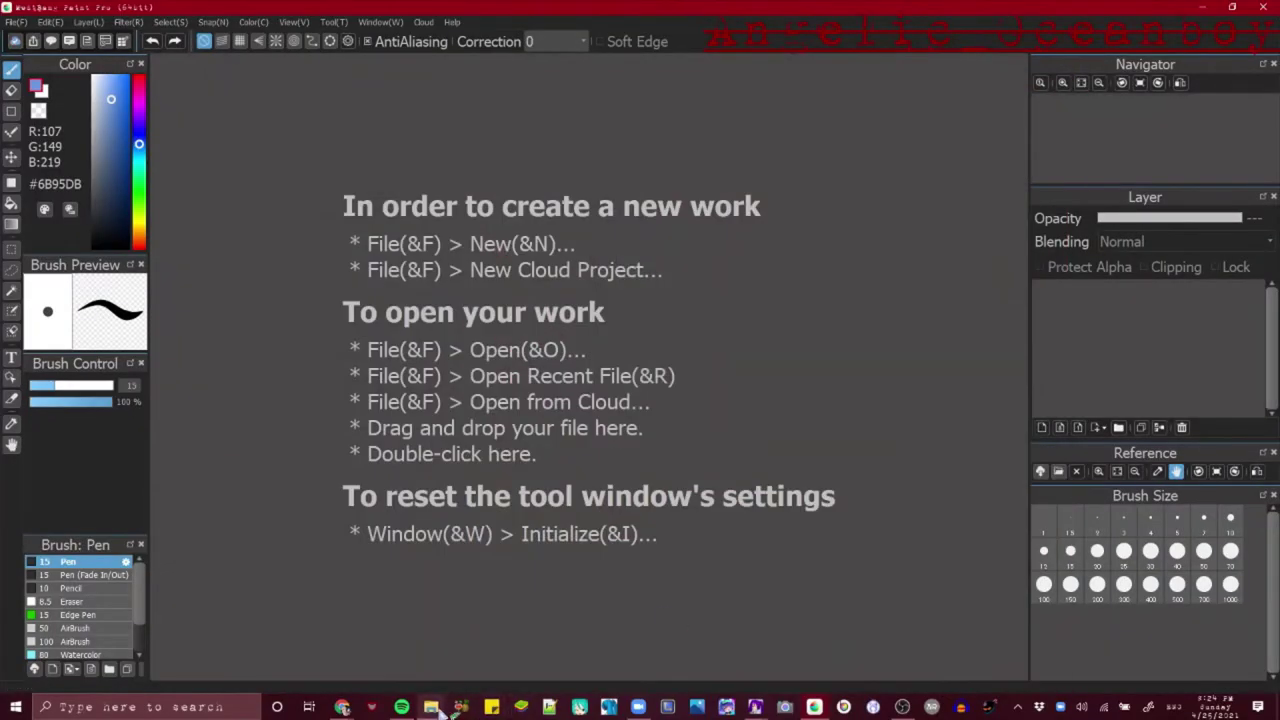
pyautogui.click(438, 709)
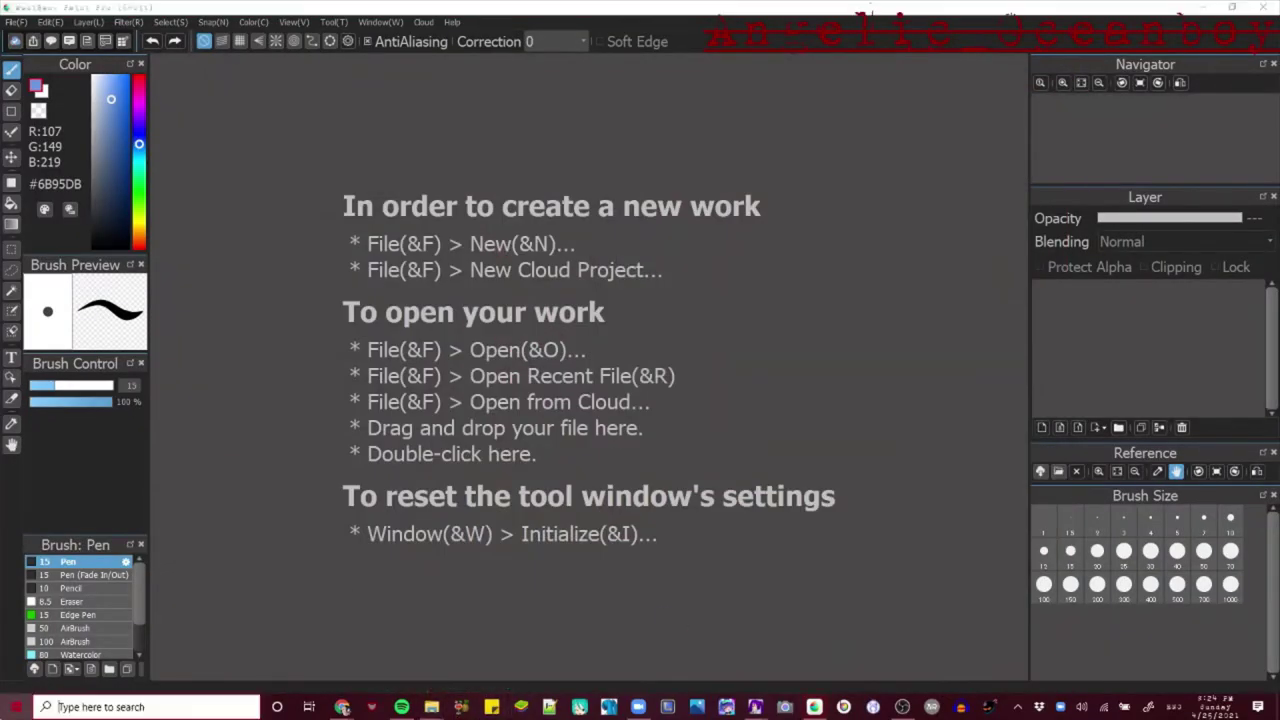
pyautogui.click(488, 665)
pyautogui.moveTo(540, 325); pyautogui.dragTo(835, 405)
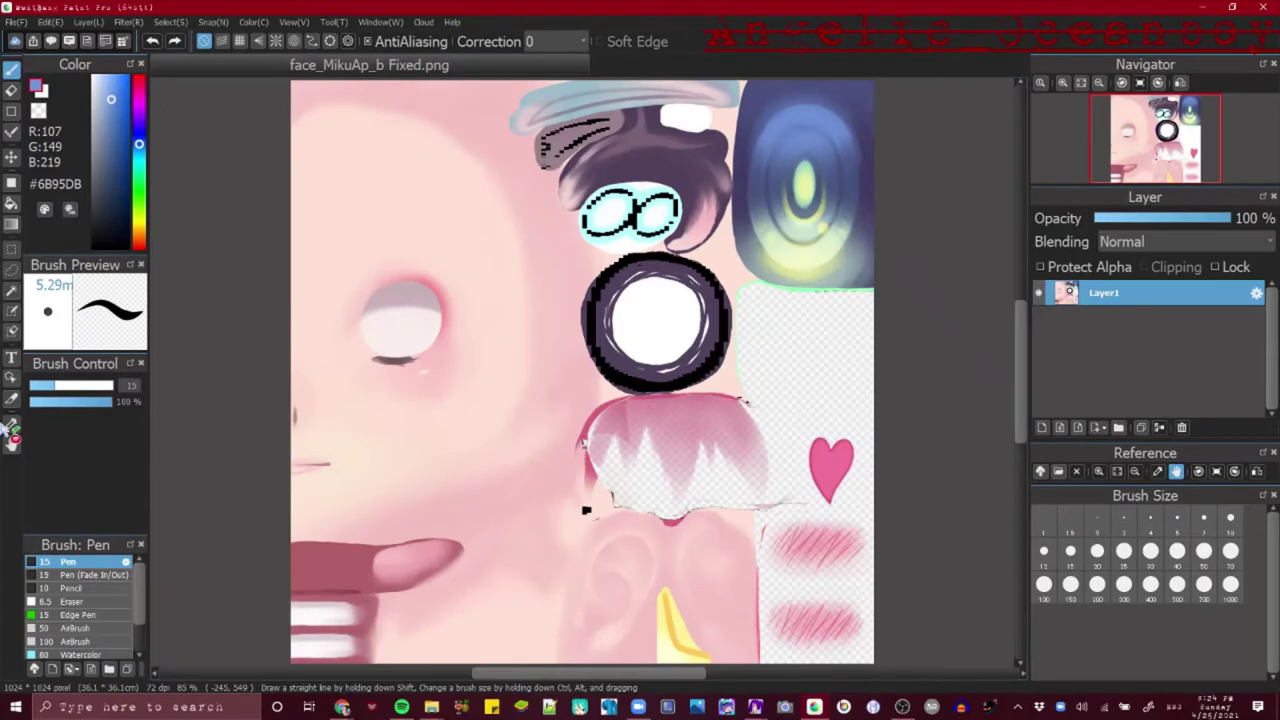
# Find the eye textures pack in the Textures folder and bring its purple eye image into the face texture as a new layer
pyautogui.click(428, 710)
pyautogui.click(480, 652)
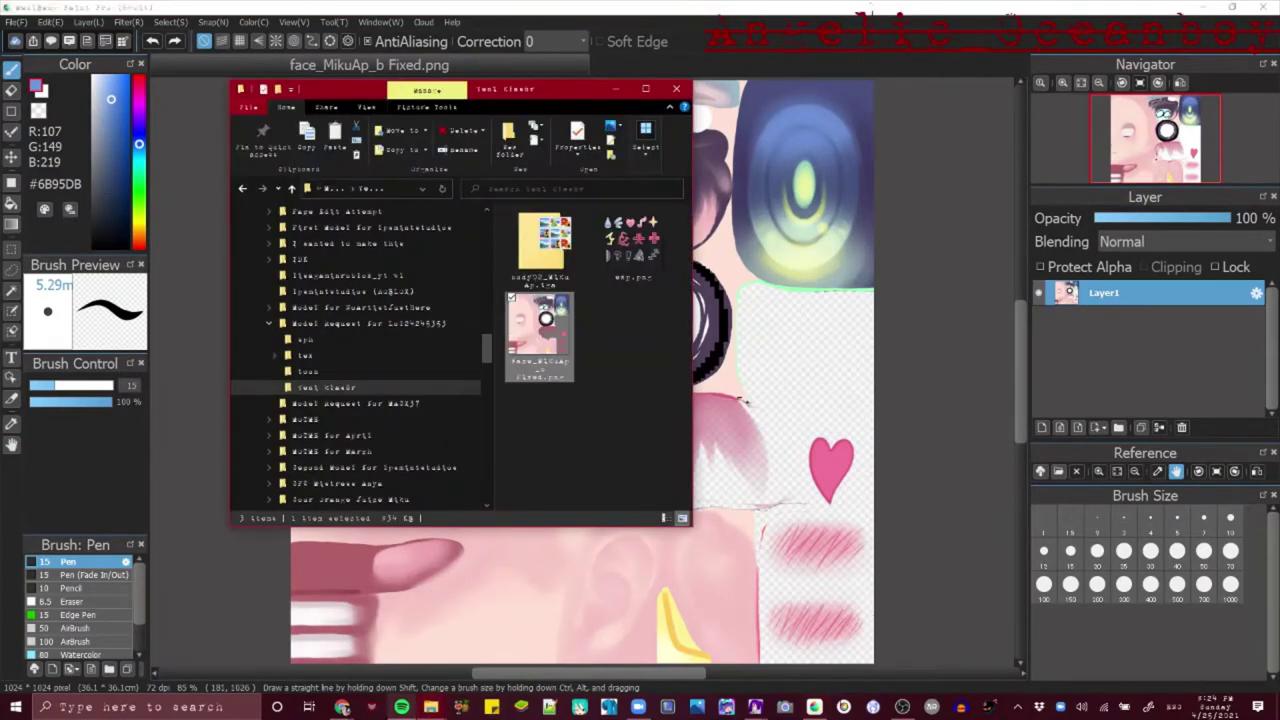
pyautogui.click(430, 709)
pyautogui.click(390, 652)
pyautogui.click(708, 354)
pyautogui.click(752, 449)
pyautogui.scroll(-5, 1120, 340)
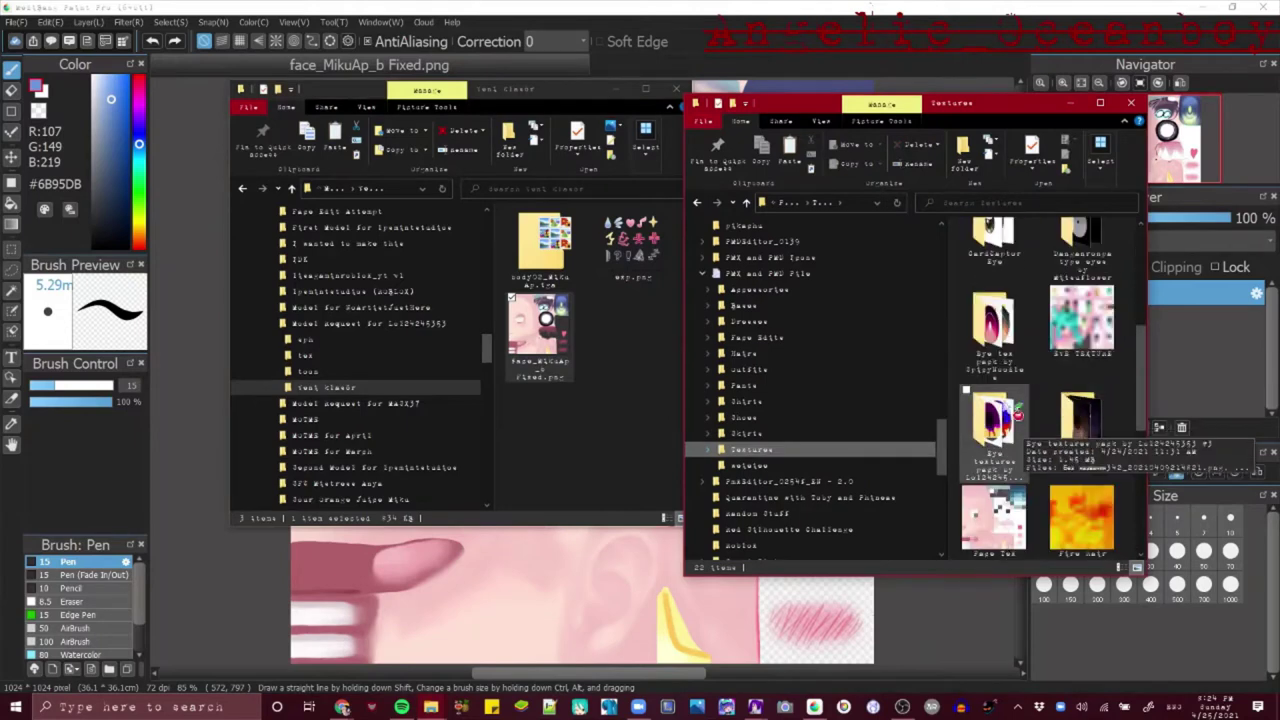
pyautogui.doubleClick(1008, 425)
pyautogui.moveTo(998, 354); pyautogui.dragTo(1240, 380)
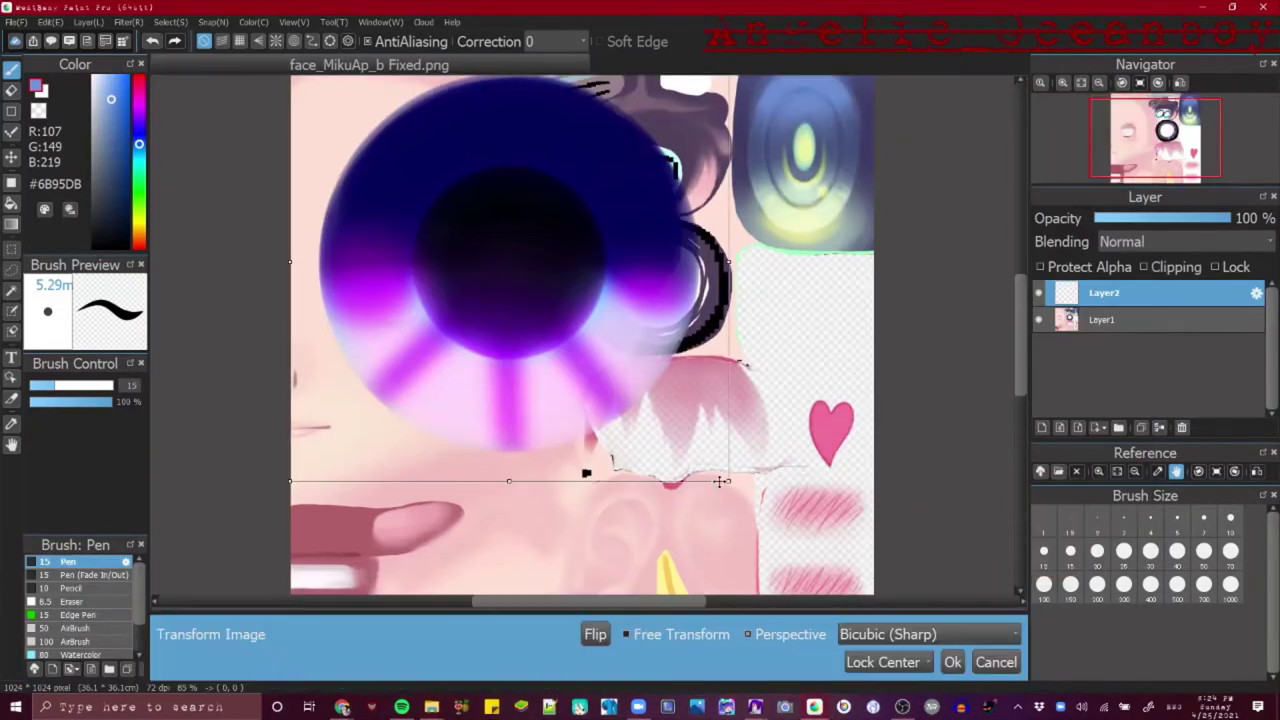
# Scale the purple eye image down and place it over the blue eye at the upper right of the face texture
pyautogui.moveTo(324, 550); pyautogui.dragTo(482, 488)
pyautogui.moveTo(646, 324); pyautogui.dragTo(586, 324)
pyautogui.moveTo(502, 330); pyautogui.dragTo(802, 157)
pyautogui.moveTo(1008, 326); pyautogui.dragTo(1024, 258)
pyautogui.click(1036, 322)
pyautogui.click(673, 365)
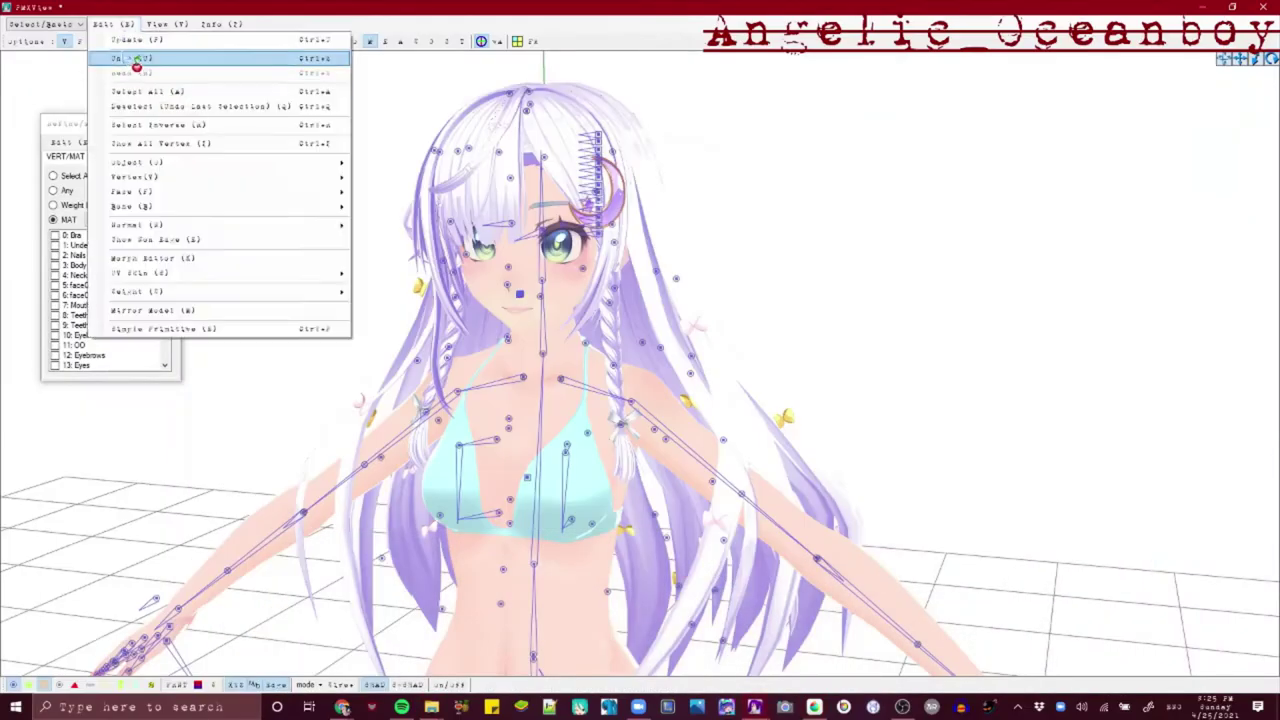
# Look at the model's face in PMXView and return to the face texture in MediBang Paint Pro
pyautogui.scroll(5, 640, 400)
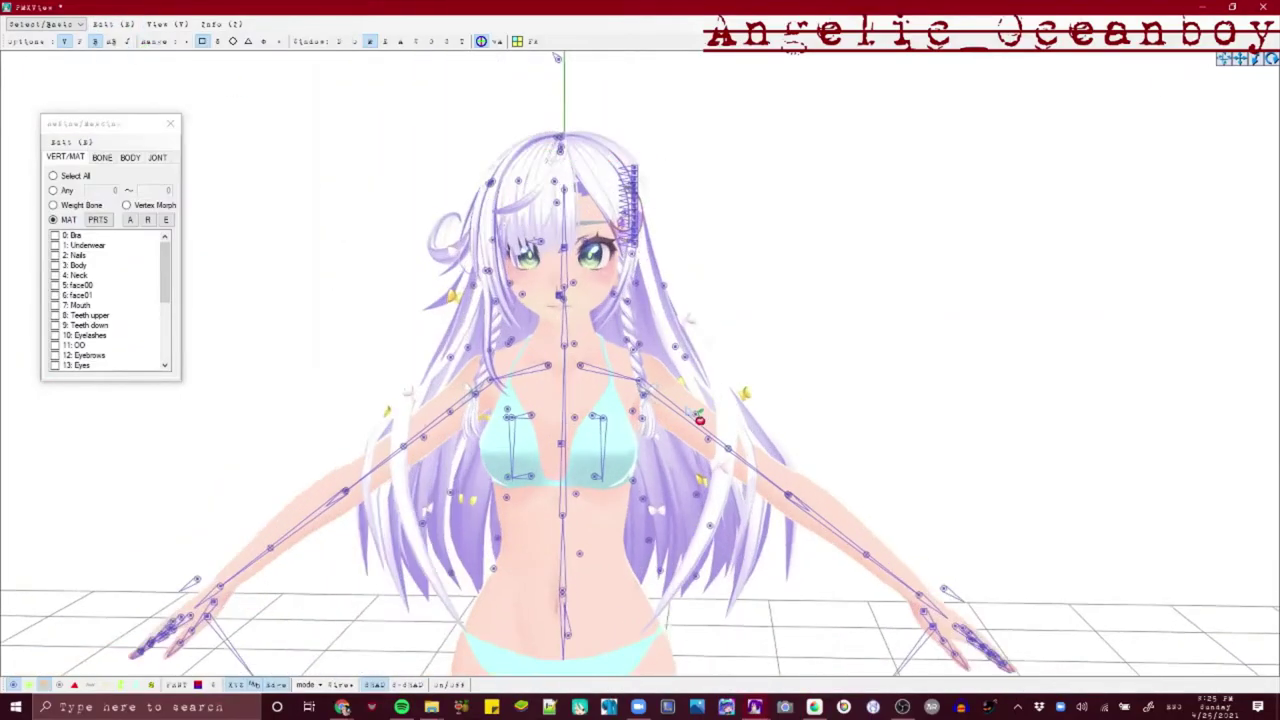
pyautogui.scroll(4, 697, 413)
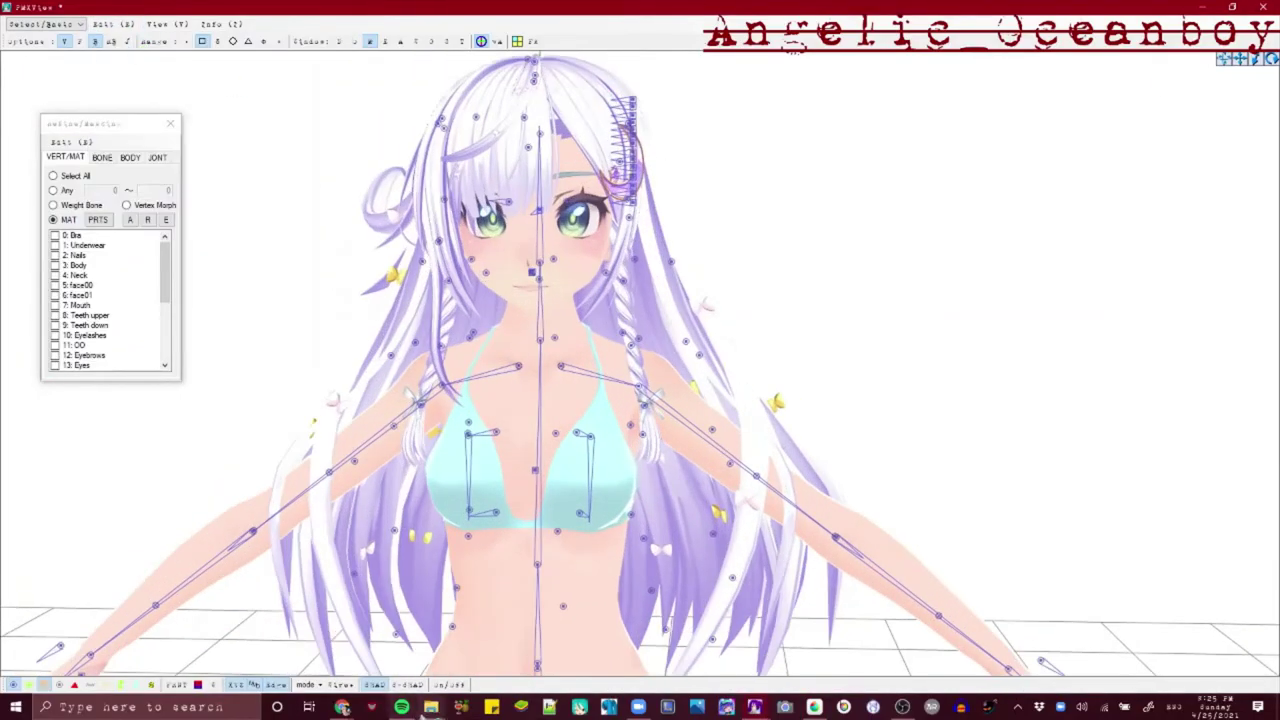
pyautogui.click(394, 657)
pyautogui.click(437, 388)
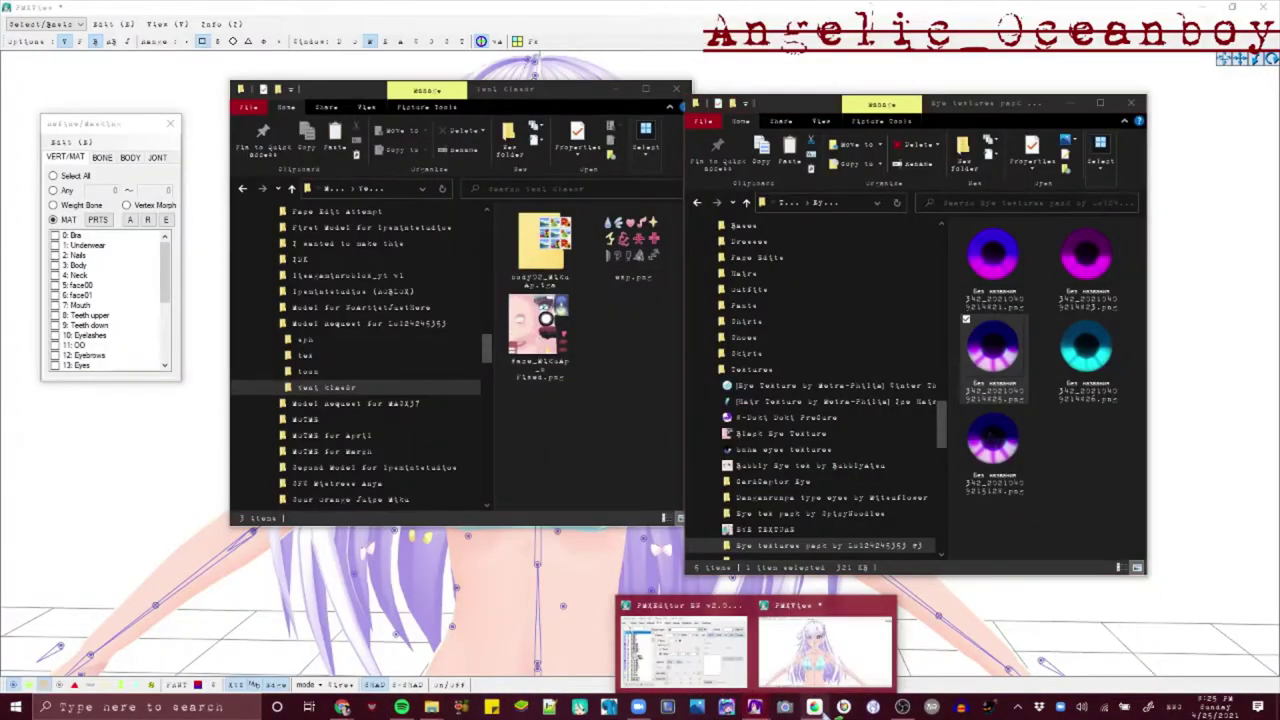
pyautogui.click(846, 650)
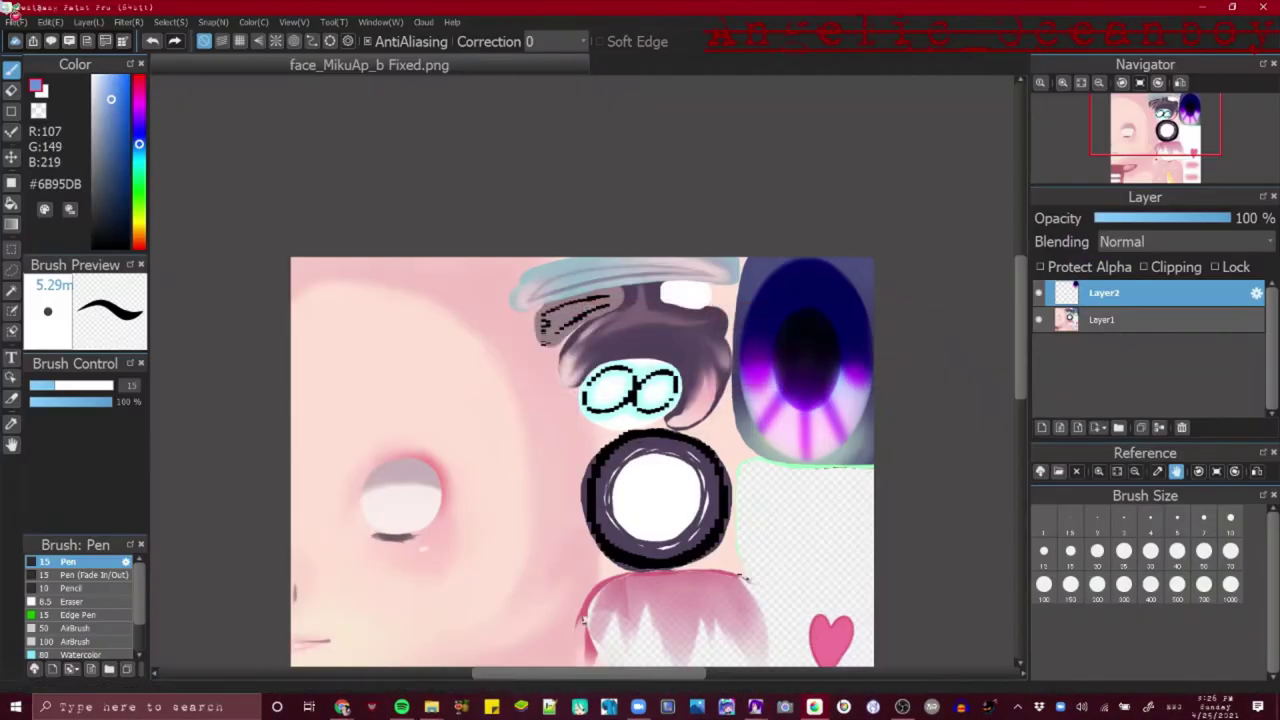
# Save the edited face texture as a PNG over face_MikuAp_b Fixed.png in the model's texture folder
pyautogui.click(14, 21)
pyautogui.click(195, 215)
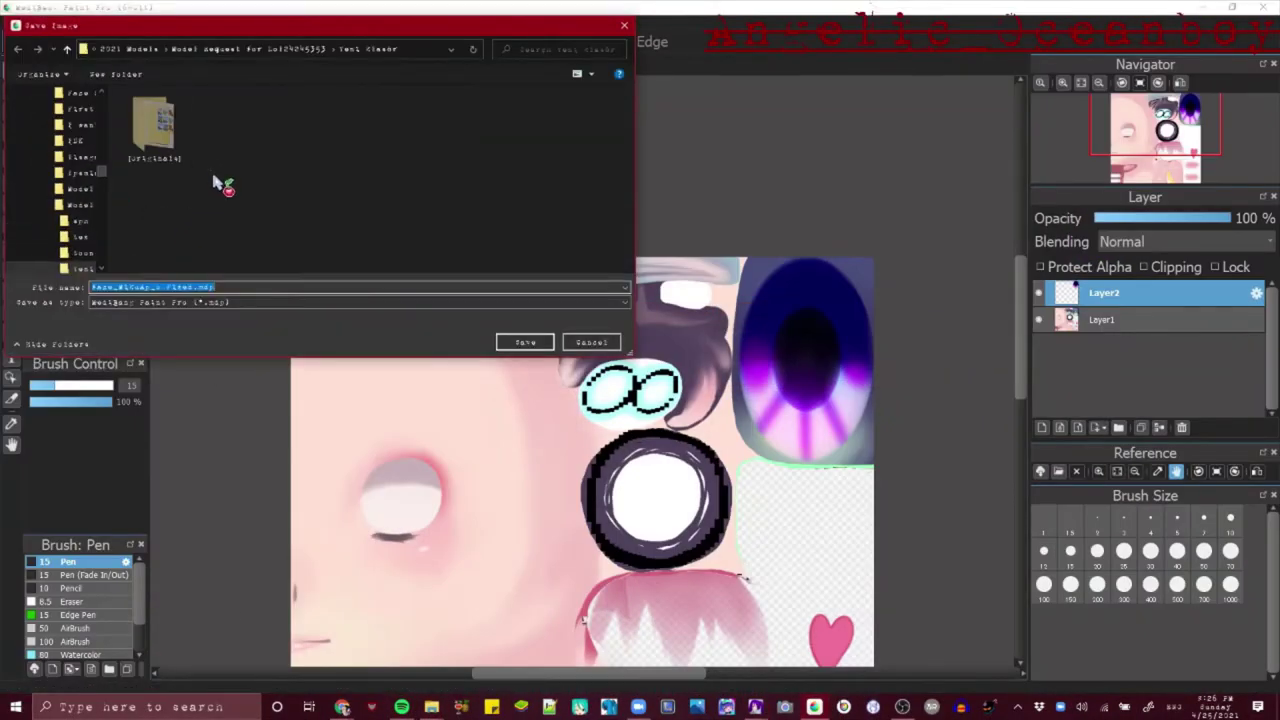
pyautogui.click(78, 190)
pyautogui.click(72, 252)
pyautogui.click(60, 192)
pyautogui.doubleClick(245, 134)
pyautogui.click(78, 222)
pyautogui.click(300, 302)
pyautogui.click(177, 338)
pyautogui.click(525, 342)
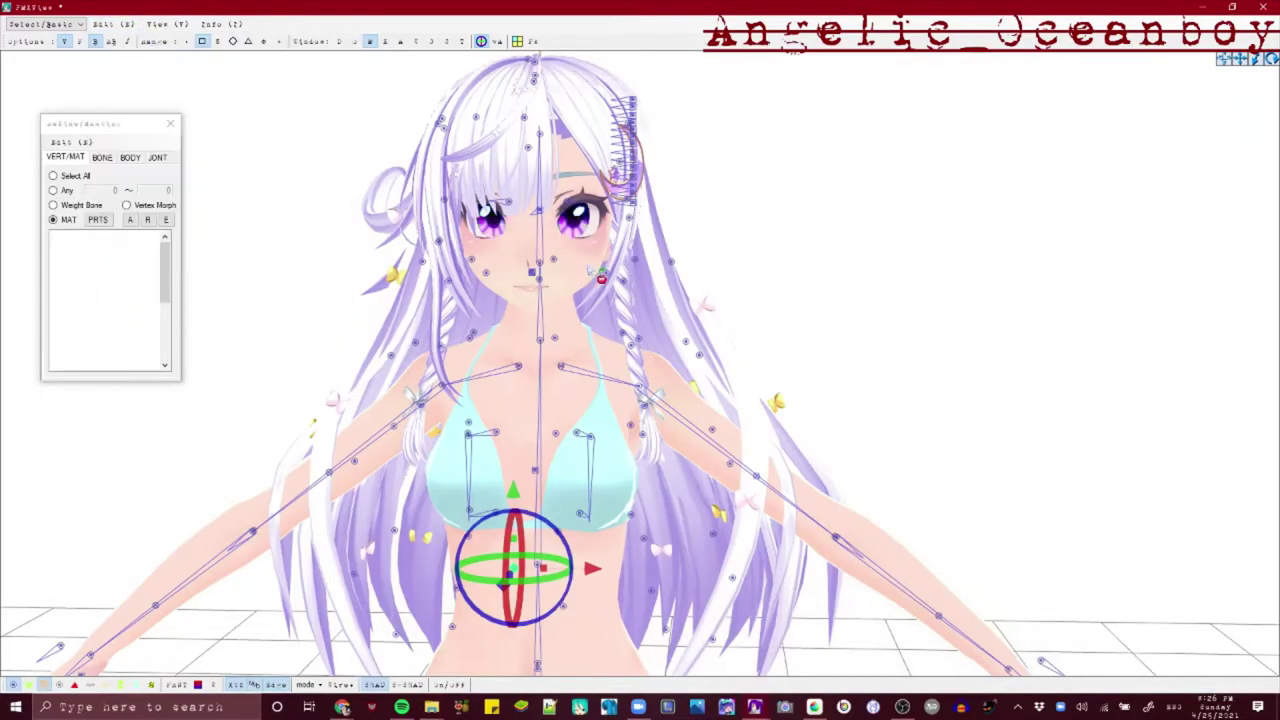
pyautogui.scroll(3, 640, 380)
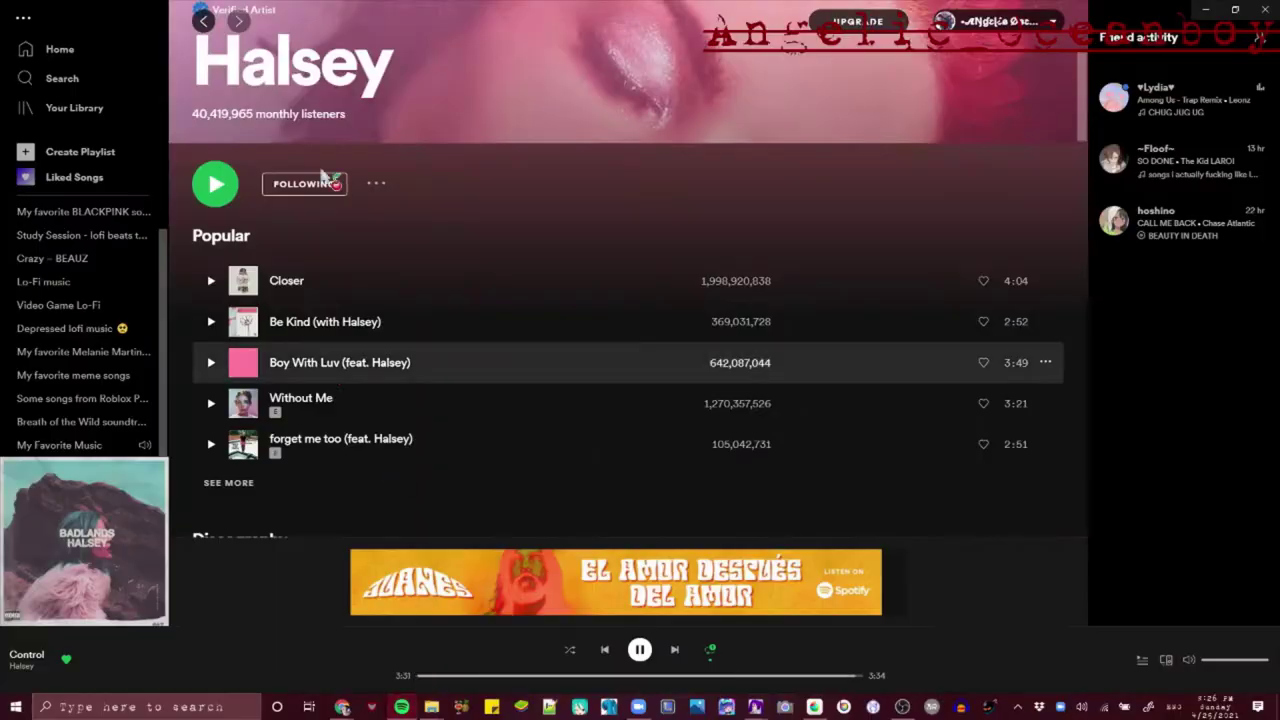
# Search Spotify for "gasoline" and close the music player window
pyautogui.scroll(-4, 323, 177)
pyautogui.click(40, 80)
pyautogui.write('gasoline')
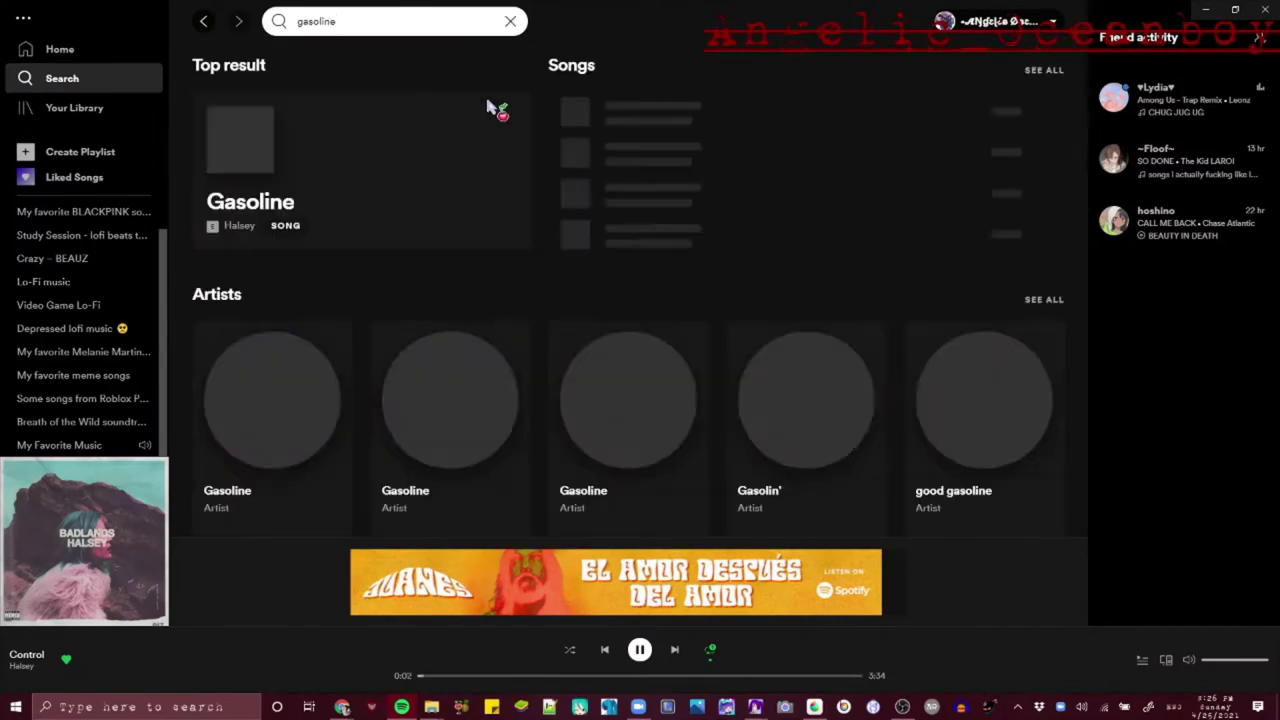
pyautogui.click(1268, 8)
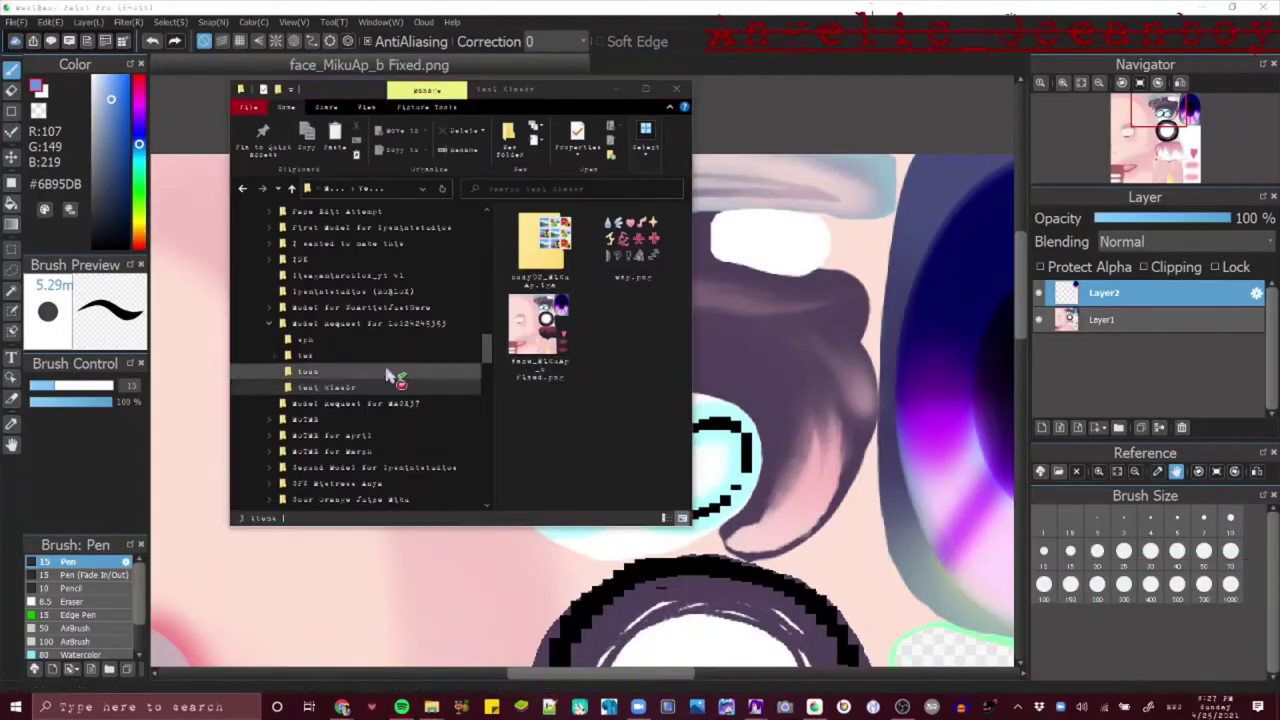
# Open the Hair_F084-HairF (Instance) texture in MediBang Paint Pro and sample its hair colour with the eyedropper
pyautogui.click(1255, 655)
pyautogui.moveTo(539, 420); pyautogui.dragTo(842, 324)
pyautogui.click(12, 425)
pyautogui.click(284, 463)
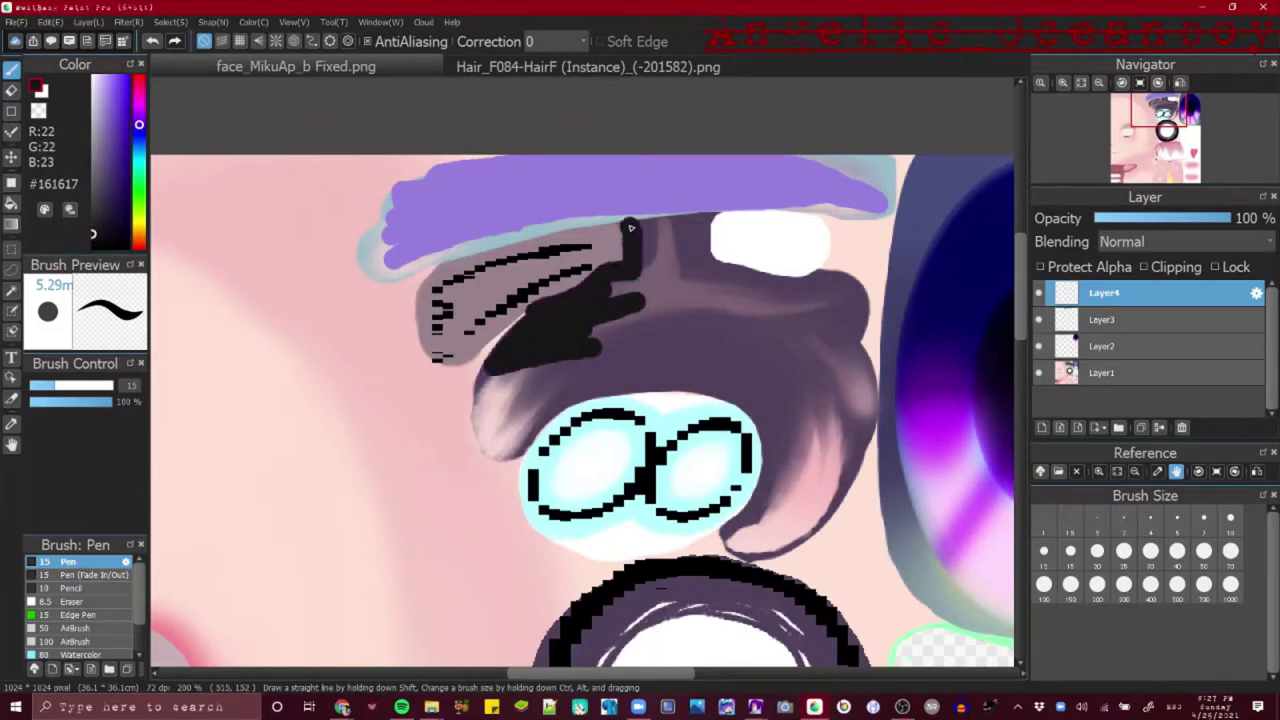
# Undo the rough black strokes and outline the dark eyelash shape on Layer4 with the pen in #161617
pyautogui.hotkey('ctrl', 'z')
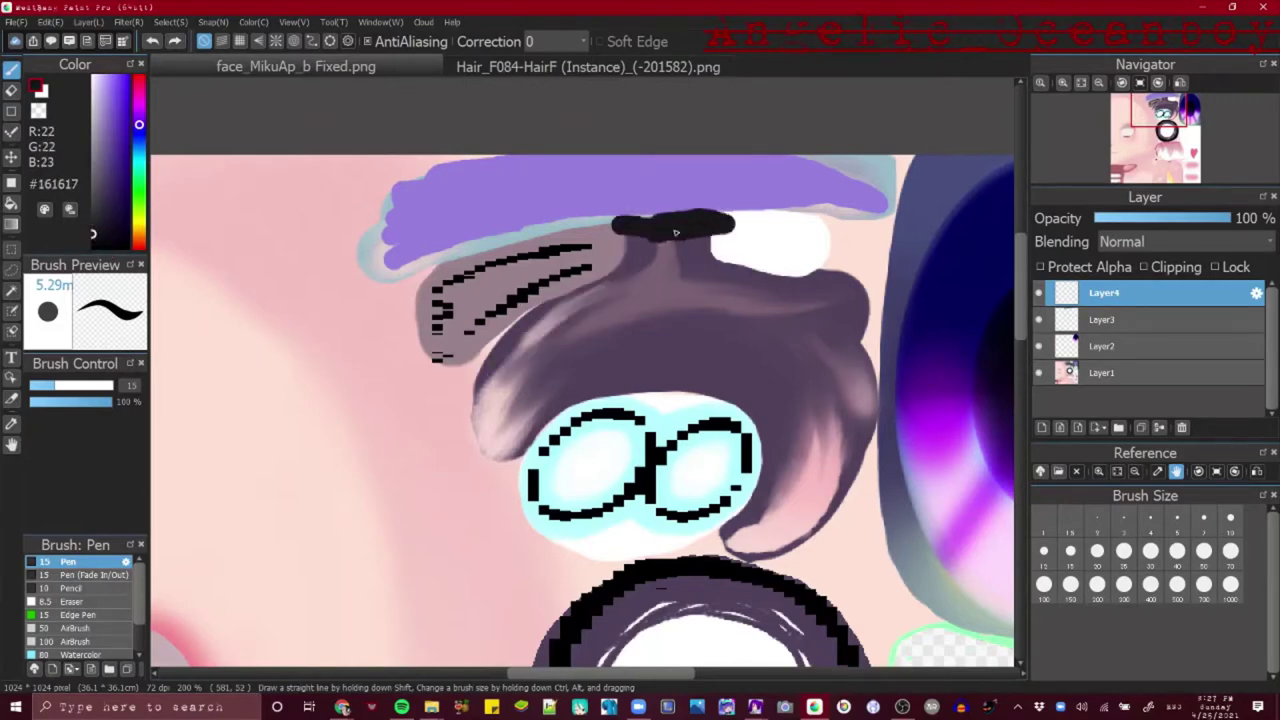
pyautogui.moveTo(861, 296); pyautogui.dragTo(861, 301)
pyautogui.scroll(-5, 566, 410)
pyautogui.scroll(5, 568, 408)
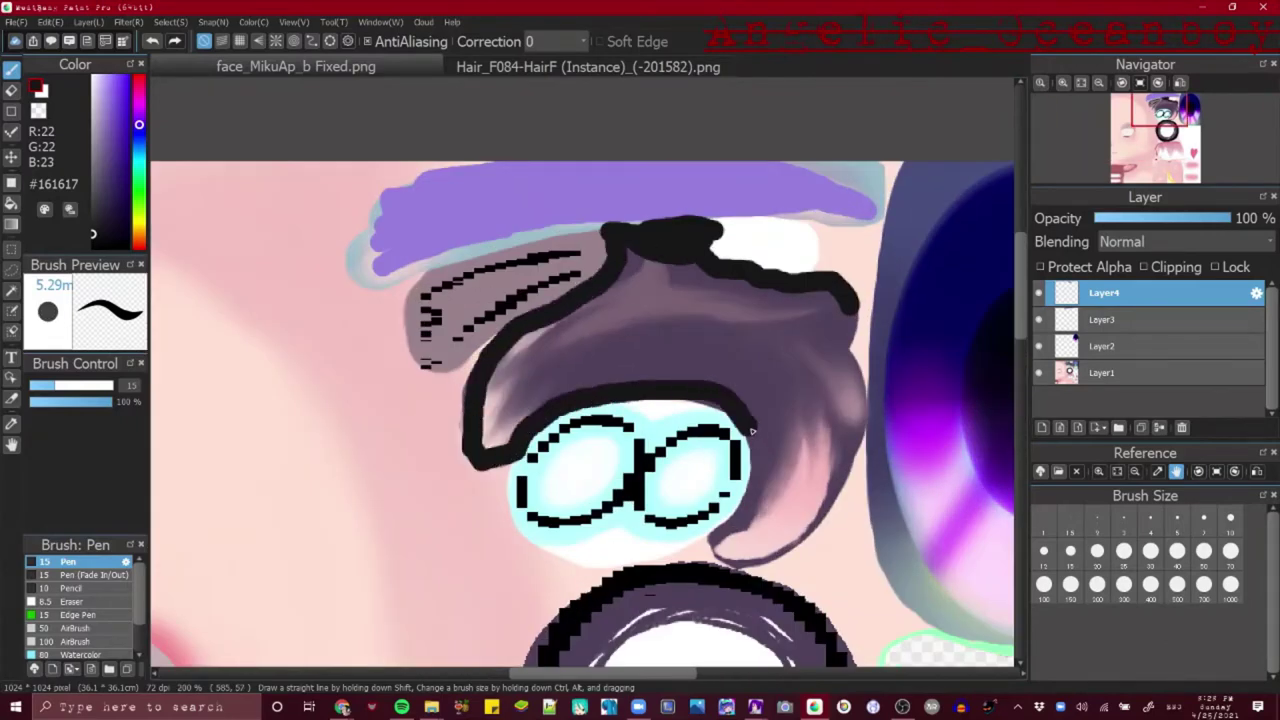
# Hide Layer1 to Layer3, fill the eyelash outline with #161617 and touch up its edges with the pen
pyautogui.moveTo(1039, 320); pyautogui.dragTo(1039, 373)
pyautogui.click(12, 203)
pyautogui.click(622, 312)
pyautogui.click(12, 70)
pyautogui.moveTo(703, 246); pyautogui.dragTo(632, 236)
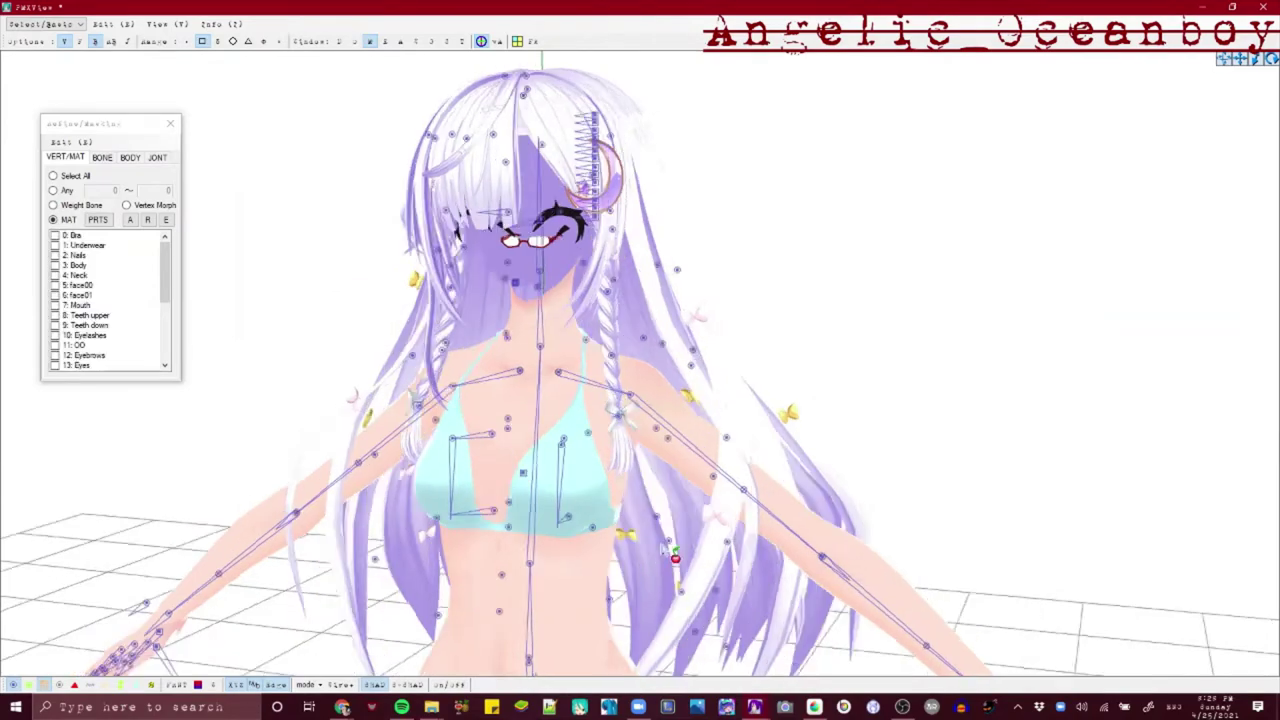
# Inspect the model's hair and face in the viewer and check the eye texture comment on the DeviantArt request page
pyautogui.click(690, 650)
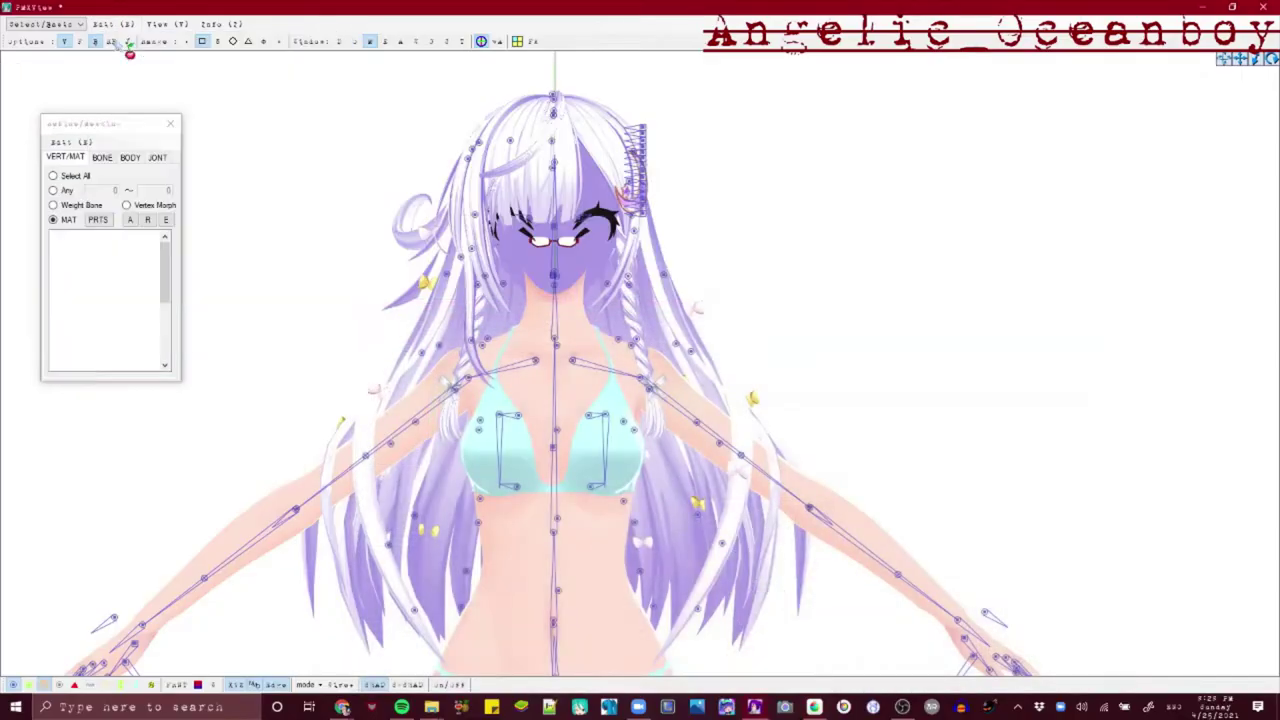
pyautogui.scroll(4, 710, 200)
pyautogui.moveTo(703, 198); pyautogui.dragTo(668, 213, button='right')
pyautogui.scroll(-4, 656, 211)
pyautogui.scroll(4, 668, 213)
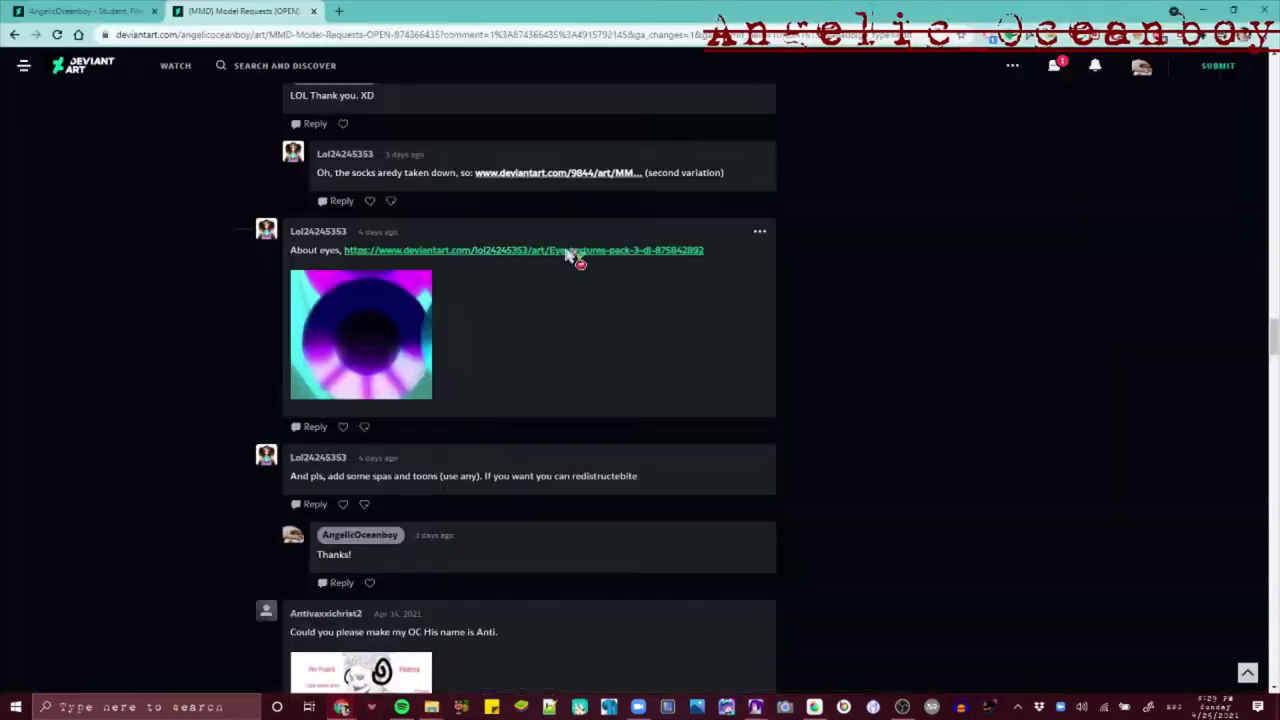
pyautogui.scroll(3, 570, 255)
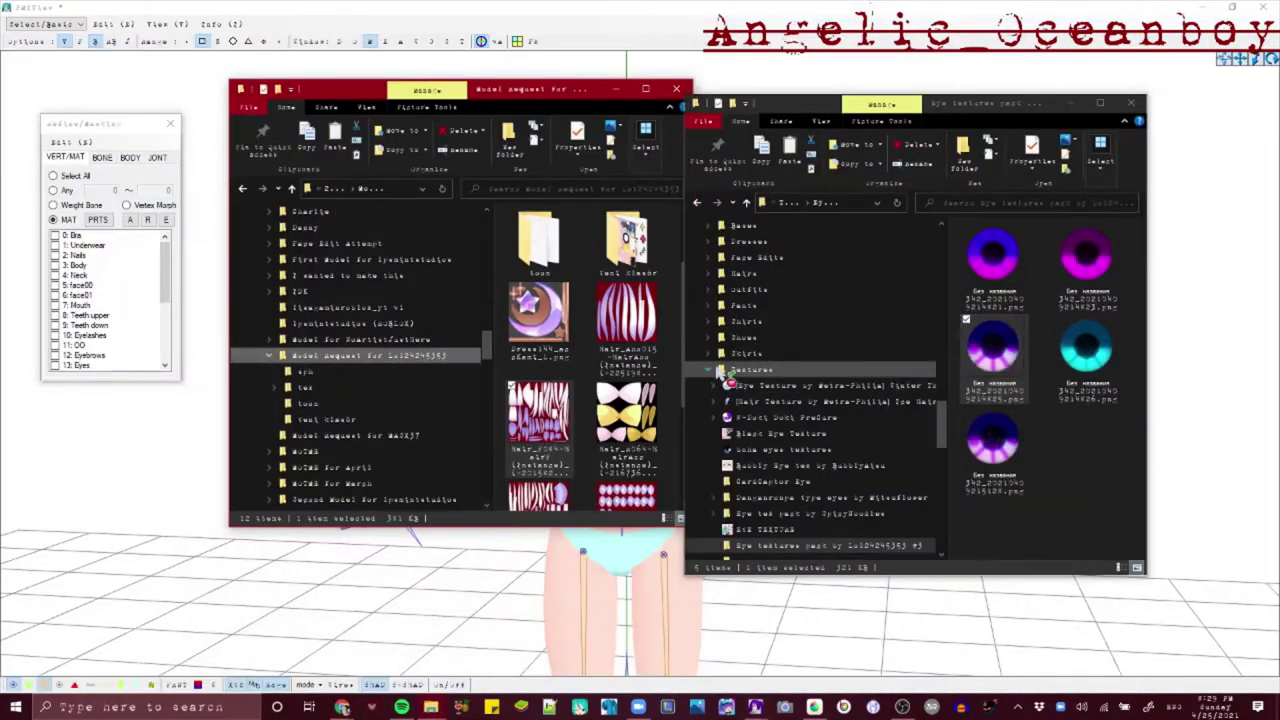
# Copy toon_mouth.bmp from a TDA base folder into the model request's toon folder
pyautogui.scroll(-10, 1068, 376)
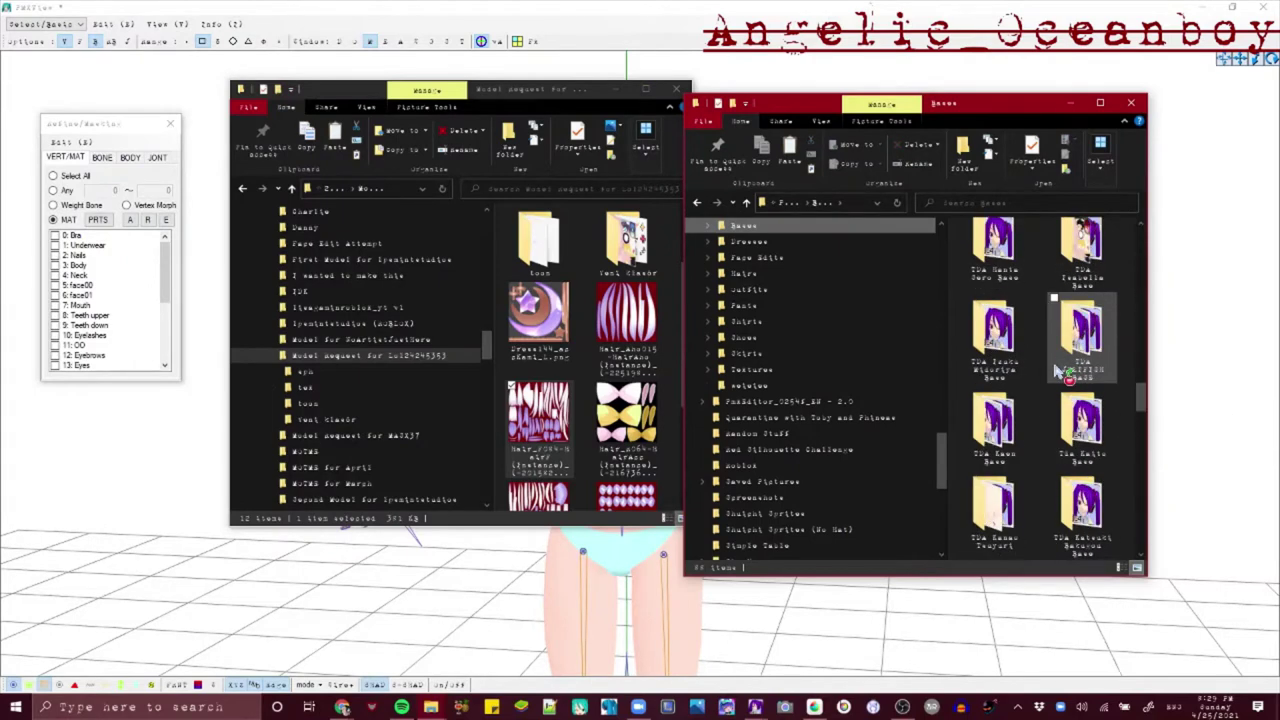
pyautogui.doubleClick(994, 506)
pyautogui.scroll(-5, 1092, 480)
pyautogui.click(1084, 512)
pyautogui.click(627, 416)
pyautogui.click(609, 706)
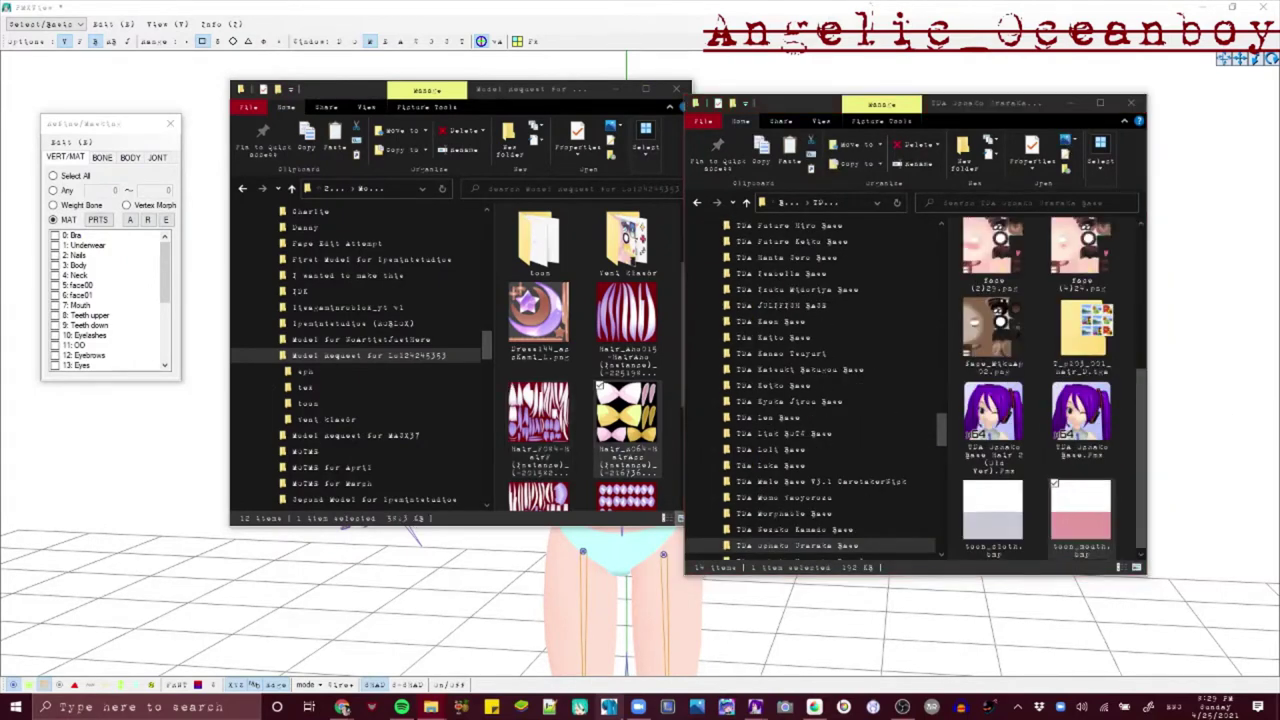
pyautogui.scroll(1, 590, 378)
pyautogui.click(1082, 512)
pyautogui.hotkey('ctrl', 'c')
pyautogui.doubleClick(545, 322)
pyautogui.hotkey('ctrl', 'v')
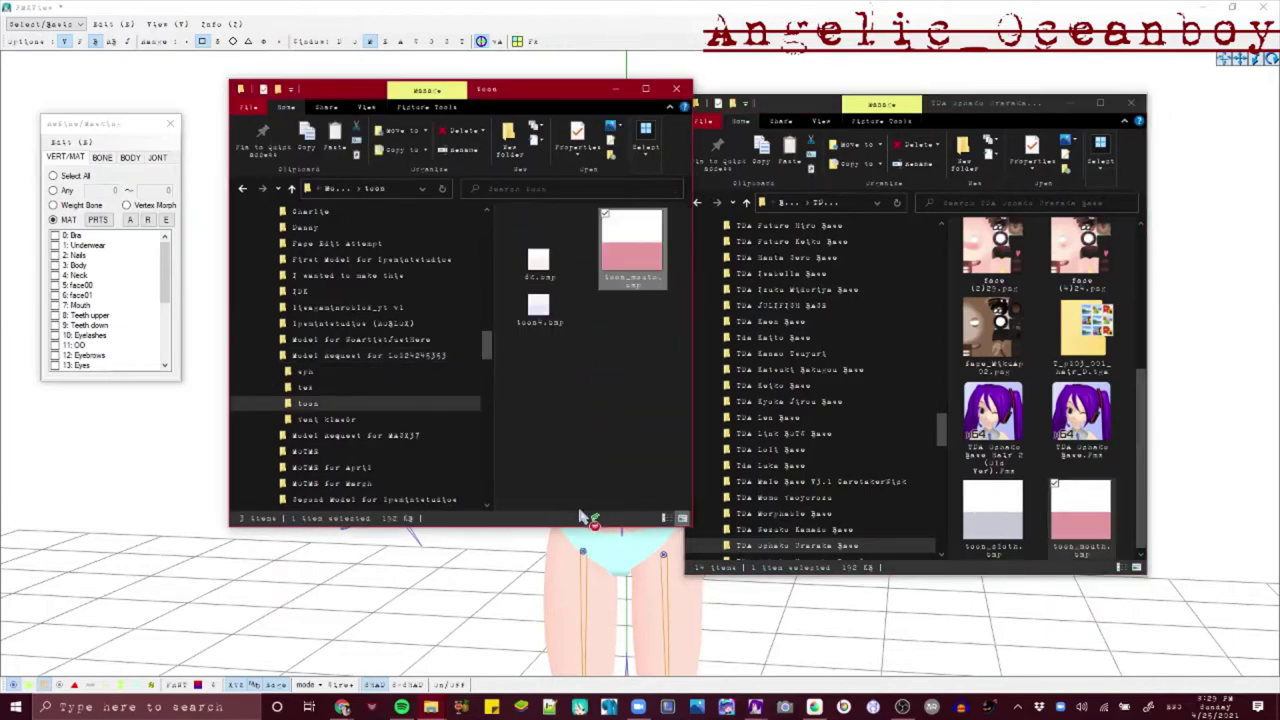
# Set the toon texture of the Nails, Body, Neck, face00 and face01 materials to toon\toon_mouth.bmp
pyautogui.click(602, 562)
pyautogui.click(757, 704)
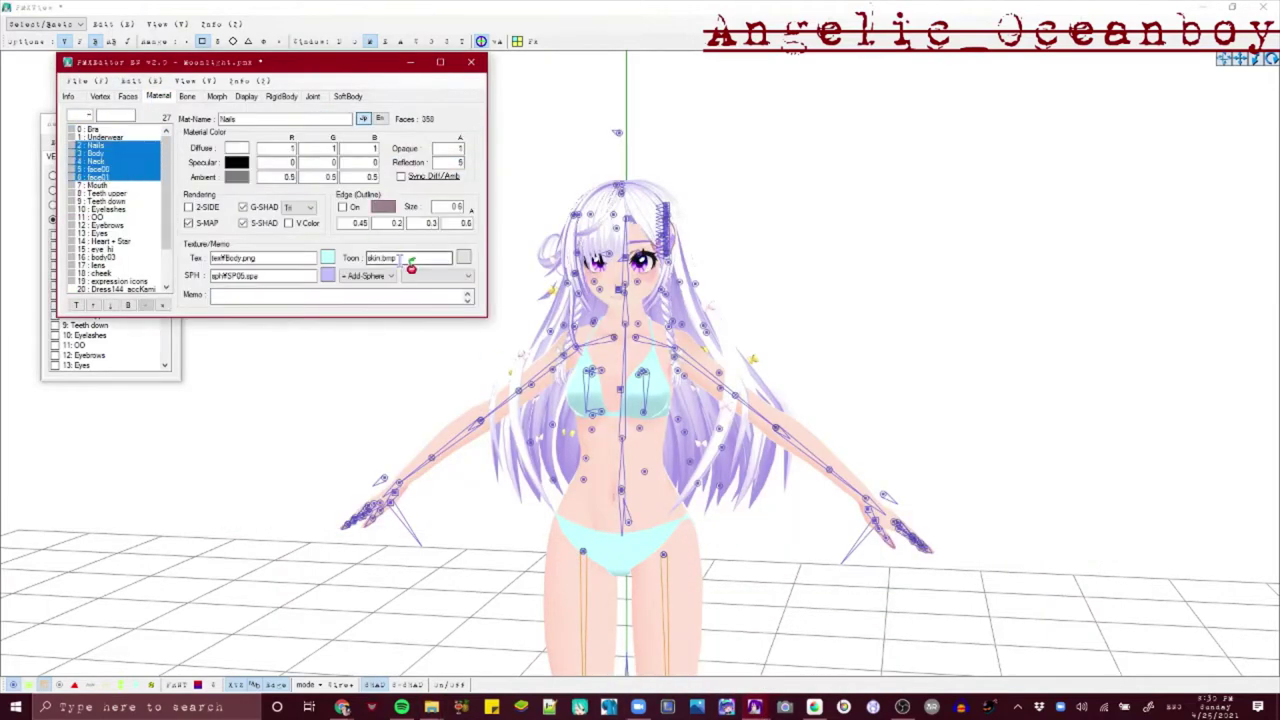
pyautogui.click(432, 706)
pyautogui.click(371, 260)
pyautogui.click(421, 342)
pyautogui.moveTo(403, 228); pyautogui.dragTo(350, 270, button='right')
pyautogui.scroll(4, 403, 240)
pyautogui.click(757, 706)
pyautogui.click(465, 257)
pyautogui.click(375, 258)
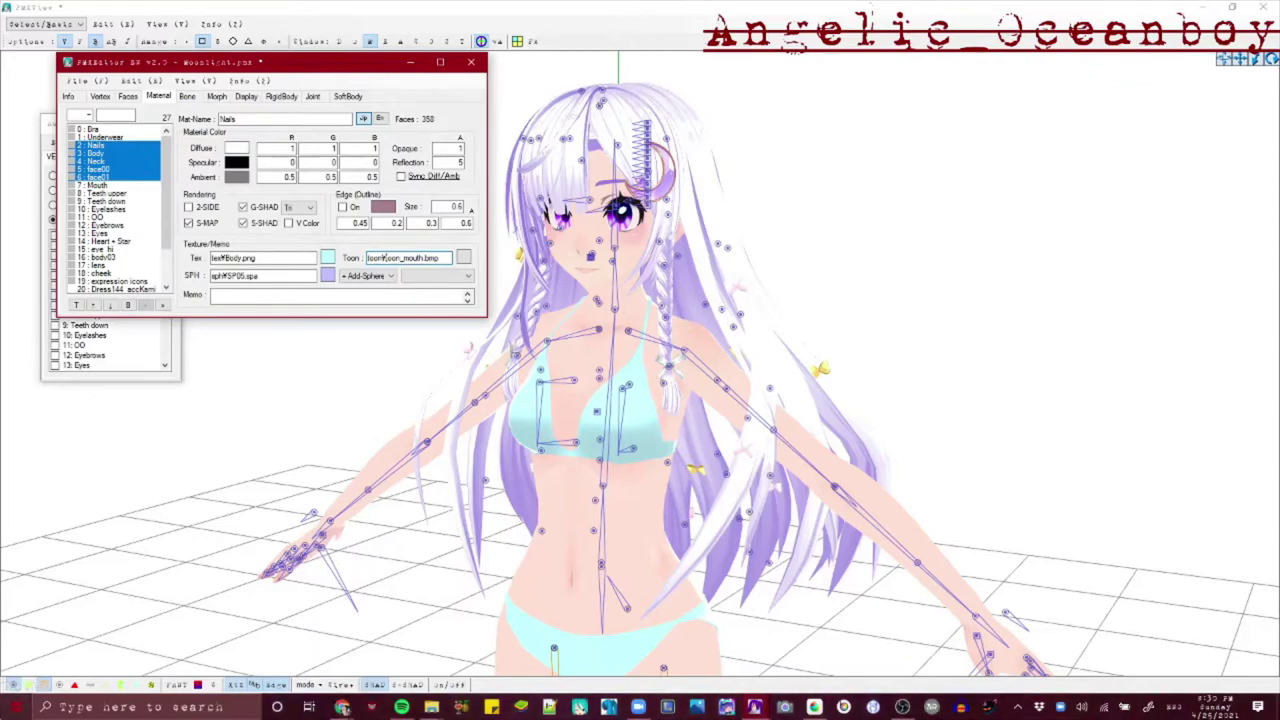
pyautogui.click(709, 428)
pyautogui.moveTo(709, 428); pyautogui.dragTo(600, 545, button='middle')
# Copy hair_s (2).bmp from the TDA base's sph folder into the model request's sph folder
pyautogui.click(343, 706)
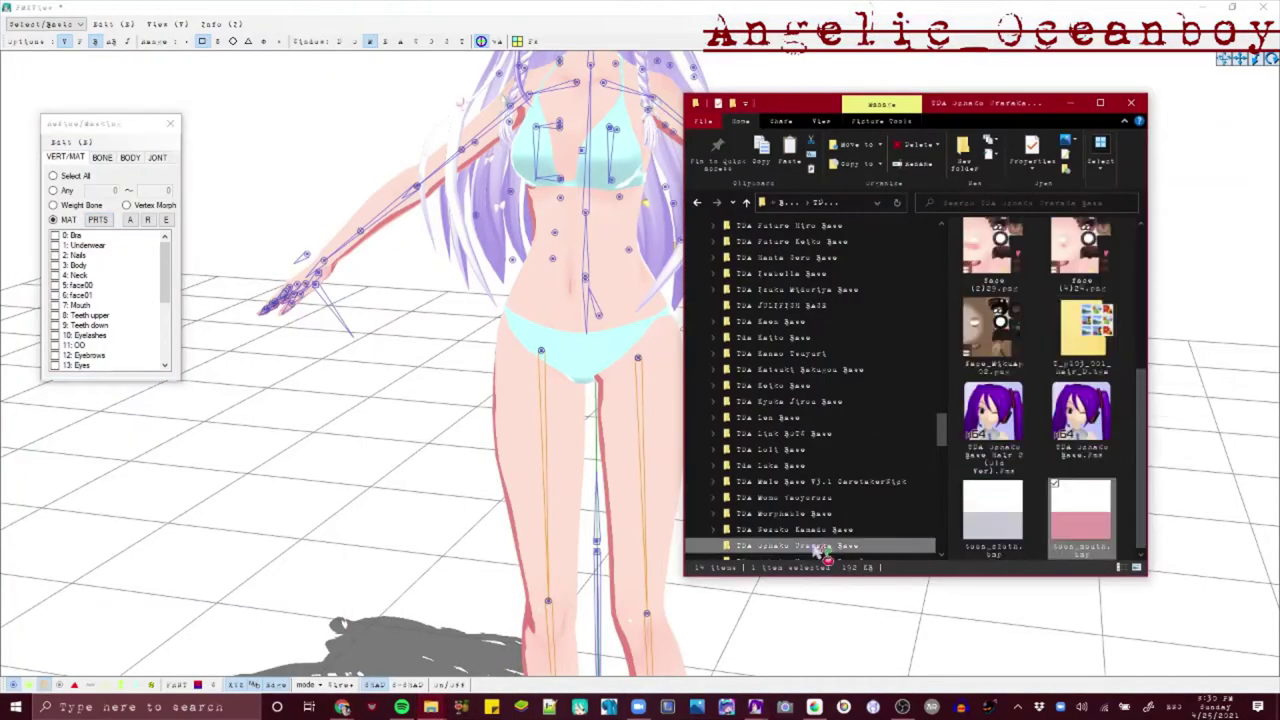
pyautogui.click(750, 545)
pyautogui.scroll(-3, 1103, 322)
pyautogui.click(1003, 335)
pyautogui.click(431, 706)
pyautogui.click(472, 604)
pyautogui.click(431, 706)
pyautogui.click(450, 630)
pyautogui.click(400, 373)
pyautogui.click(614, 460)
pyautogui.hotkey('ctrl', 'v')
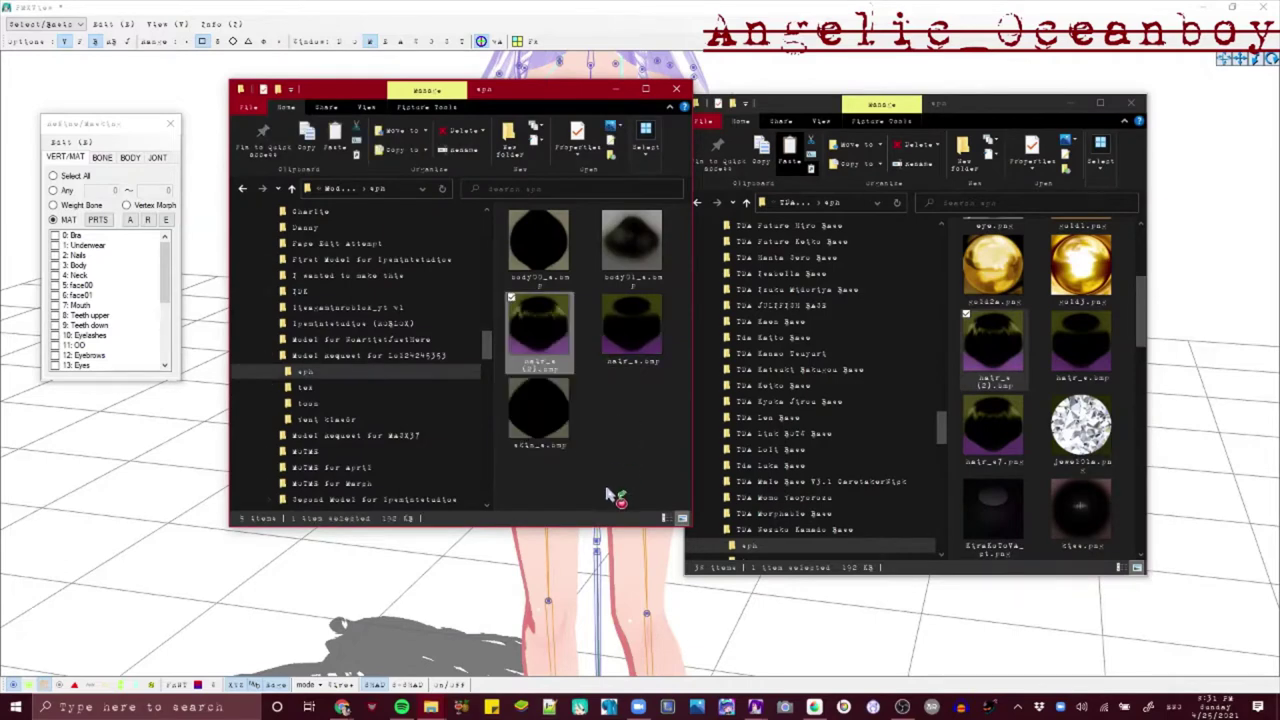
pyautogui.rightClick(545, 350)
pyautogui.click(357, 671)
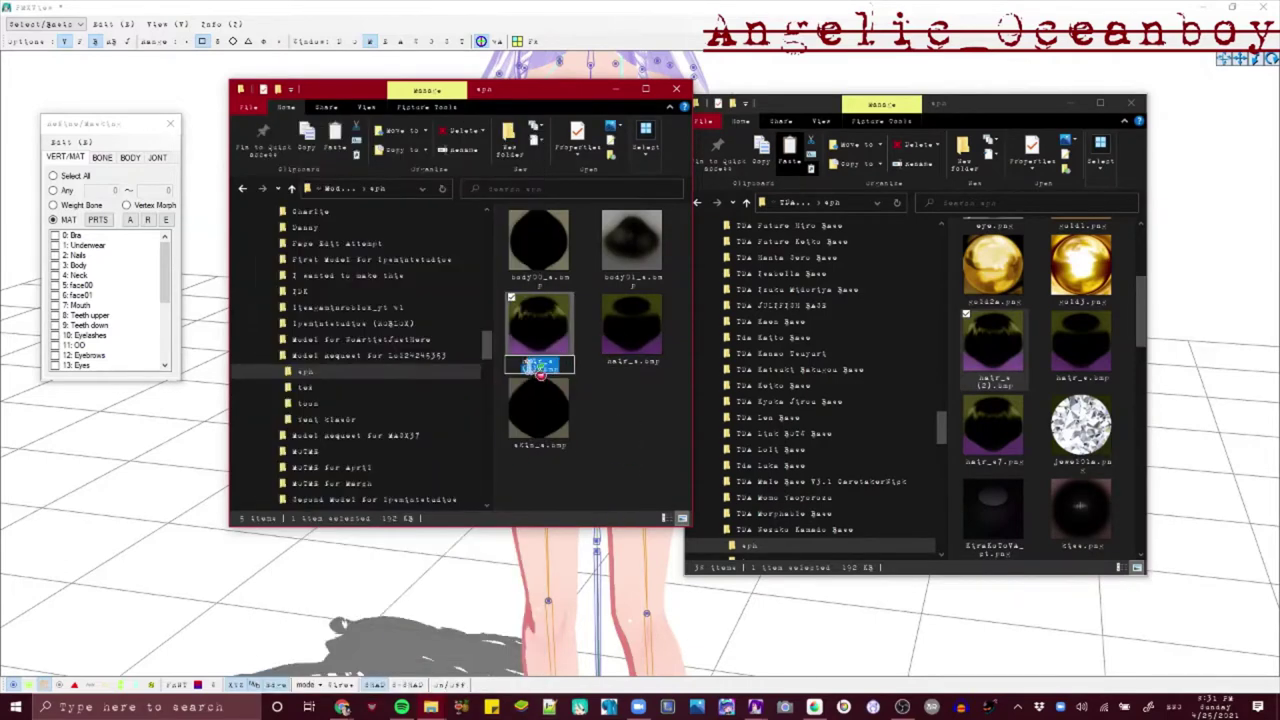
pyautogui.click(600, 600)
# Try the copied hair sphere map on the hair materials and undo the change
pyautogui.click(755, 706)
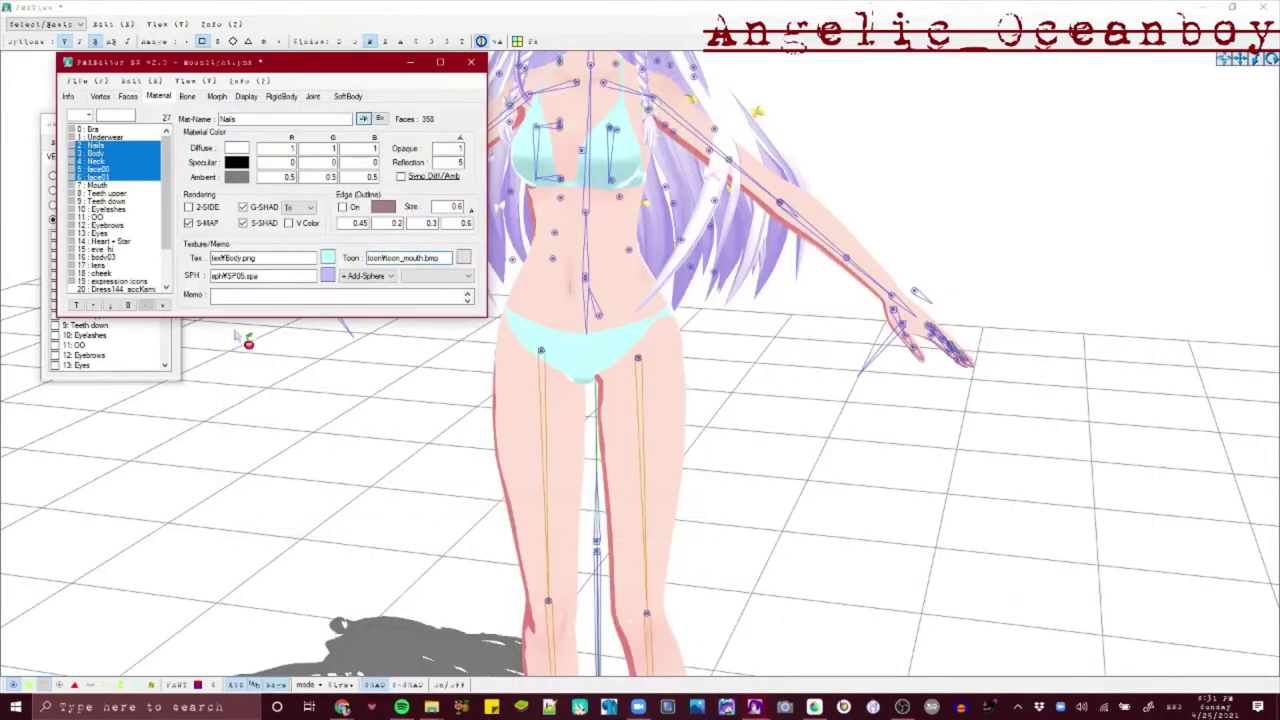
pyautogui.click(129, 185)
pyautogui.scroll(-2, 131, 195)
pyautogui.moveTo(132, 249); pyautogui.dragTo(138, 288)
pyautogui.moveTo(525, 472); pyautogui.dragTo(634, 380, button='middle')
pyautogui.hotkey('ctrl', 'z')
pyautogui.moveTo(990, 265); pyautogui.dragTo(640, 290, button='right')
# Delete hair_s (2).bmp from the model request's sph folder
pyautogui.click(431, 706)
pyautogui.click(383, 682)
pyautogui.click(525, 318)
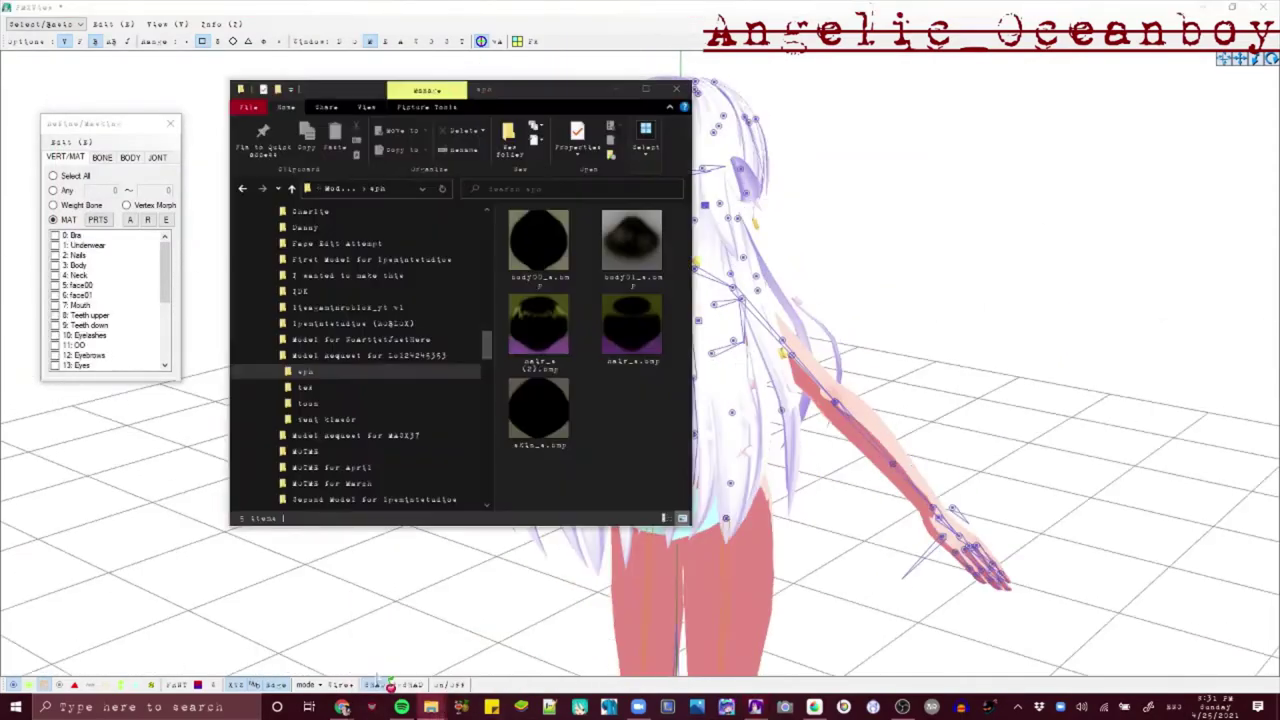
pyautogui.press('Delete')
pyautogui.moveTo(735, 330); pyautogui.dragTo(985, 340, button='right')
# Rewrite the base line of the English model comment to credit TDA together with its uploader and editor
pyautogui.click(755, 706)
pyautogui.click(683, 648)
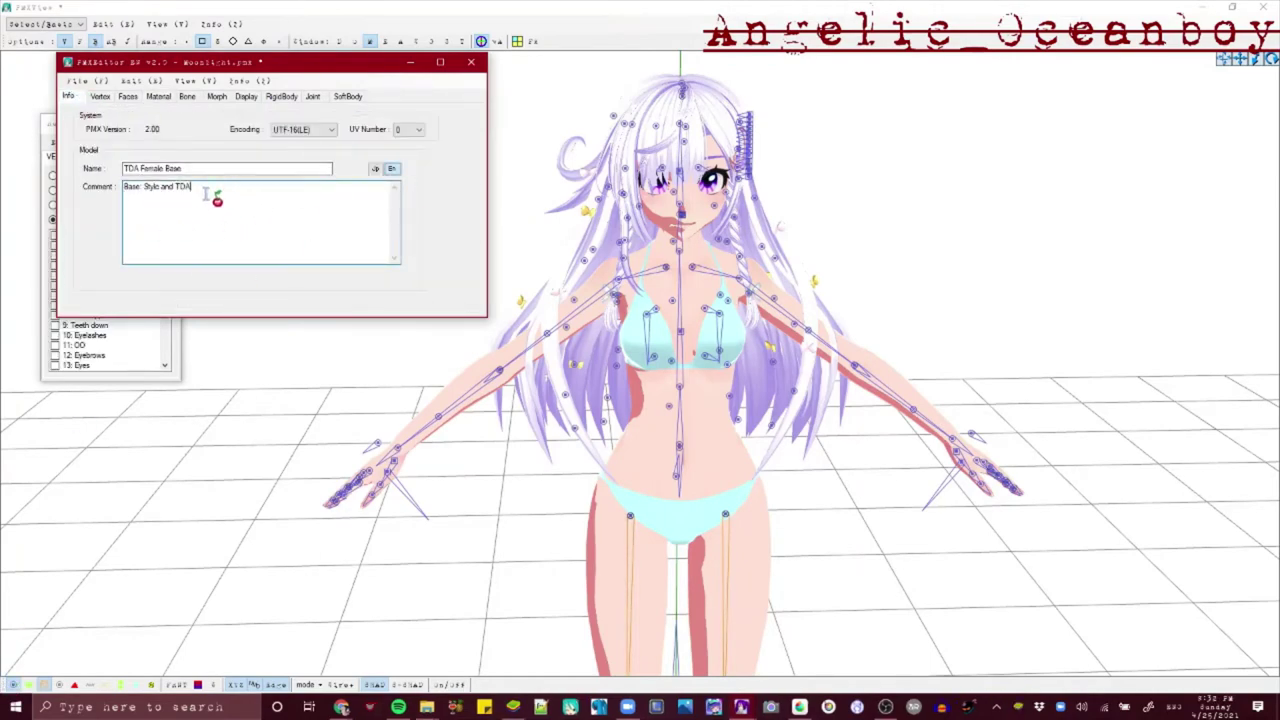
pyautogui.moveTo(206, 193); pyautogui.dragTo(149, 191)
pyautogui.press('BackSpace')
pyautogui.press('BackSpace')
pyautogui.press('BackSpace')
pyautogui.press('BackSpace')
pyautogui.press('BackSpace')
pyautogui.press('BackSpace')
pyautogui.press('BackSpace')
pyautogui.press('BackSpace')
pyautogui.press('BackSpace')
pyautogui.press('BackSpace')
pyautogui.press('BackSpace')
pyautogui.press('BackSpace')
pyautogui.press('BackSpace')
pyautogui.press('BackSpace')
pyautogui.write('TDA, uploaded by')
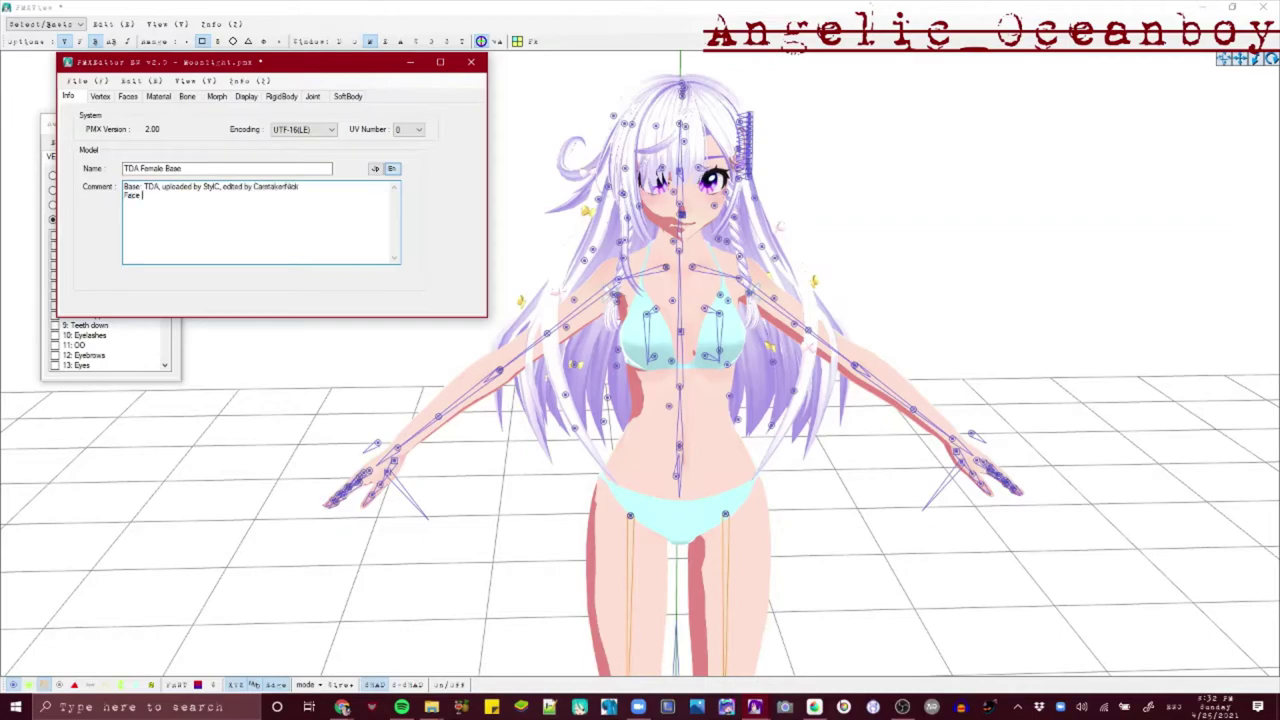
# Open the face link from the DeviantArt request comments to check the Tda Face edit Extra Morphs page
pyautogui.click(342, 706)
pyautogui.click(418, 645)
pyautogui.scroll(2, 474, 352)
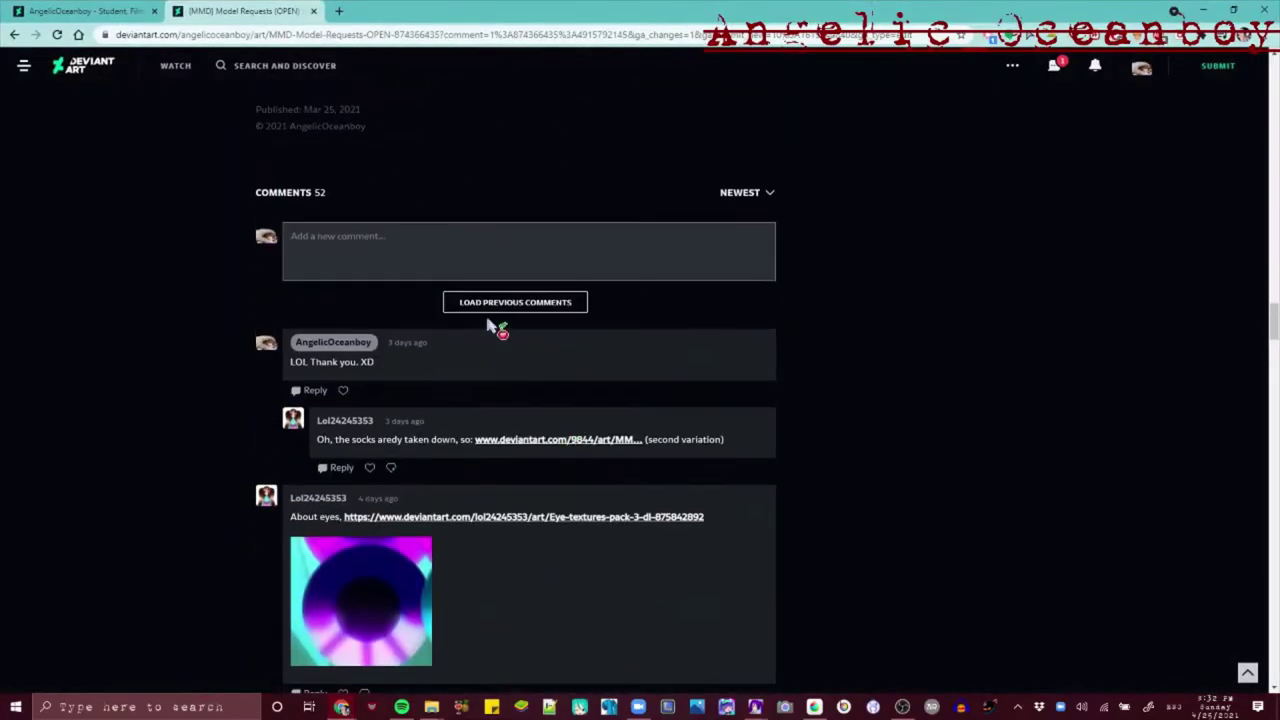
pyautogui.click(478, 308)
pyautogui.rightClick(440, 482)
pyautogui.click(475, 491)
pyautogui.click(400, 11)
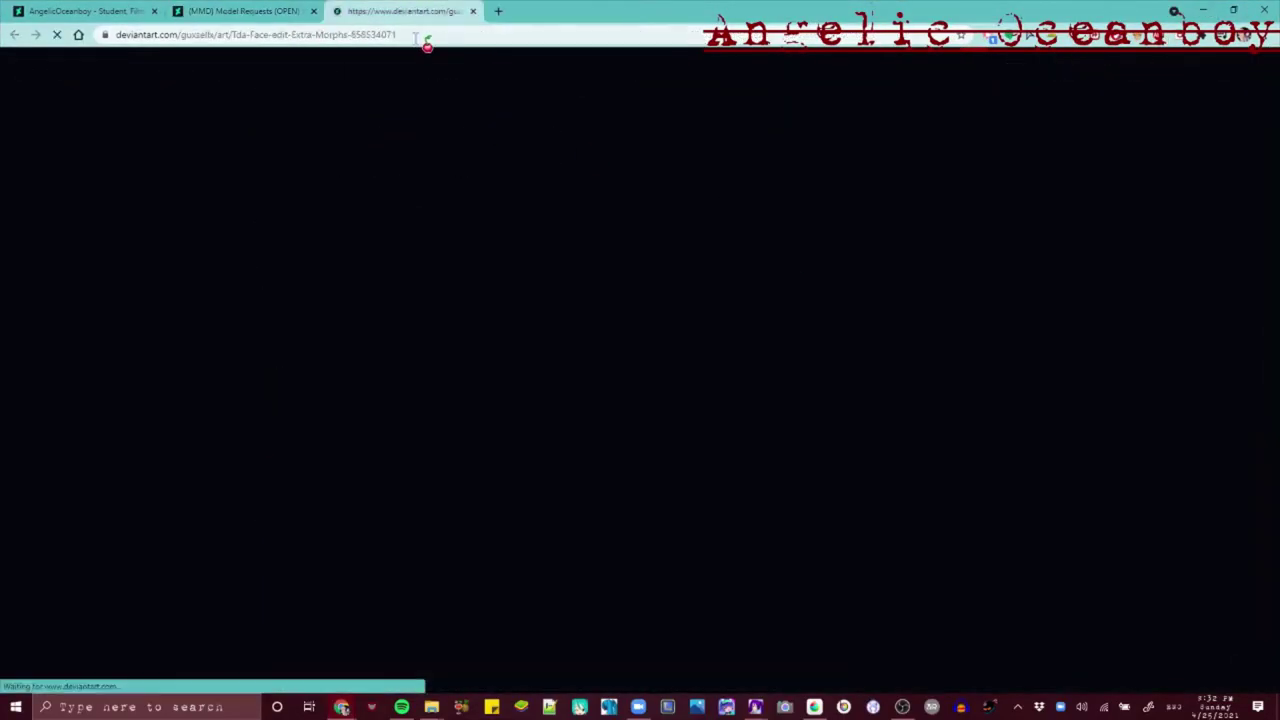
# Add comment lines crediting TDA and its editor for the face edit, KISS and its ripper for the hair, and the expressions' creator
pyautogui.click(755, 706)
pyautogui.click(680, 650)
pyautogui.moveTo(582, 188); pyautogui.dragTo(773, 214)
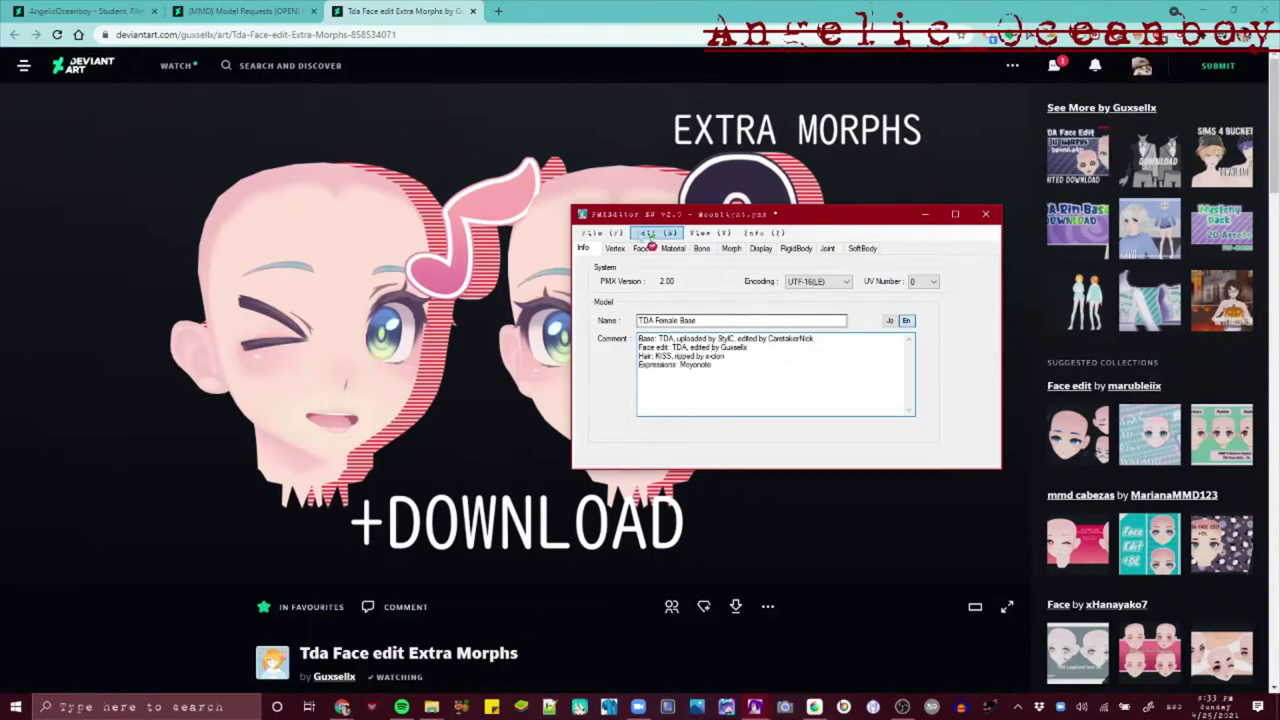
# Search for "google translate" and translate the model's credits comment from English into Japanese
pyautogui.click(443, 86)
pyautogui.hotkey('ctrl', 'l')
pyautogui.write('google translate')
pyautogui.press('Return')
pyautogui.click(308, 184)
pyautogui.click(352, 376)
pyautogui.click(431, 706)
pyautogui.moveTo(756, 706)
pyautogui.click(682, 648)
pyautogui.click(221, 265)
pyautogui.hotkey('ctrl', 'v')
pyautogui.moveTo(365, 217); pyautogui.dragTo(497, 400)
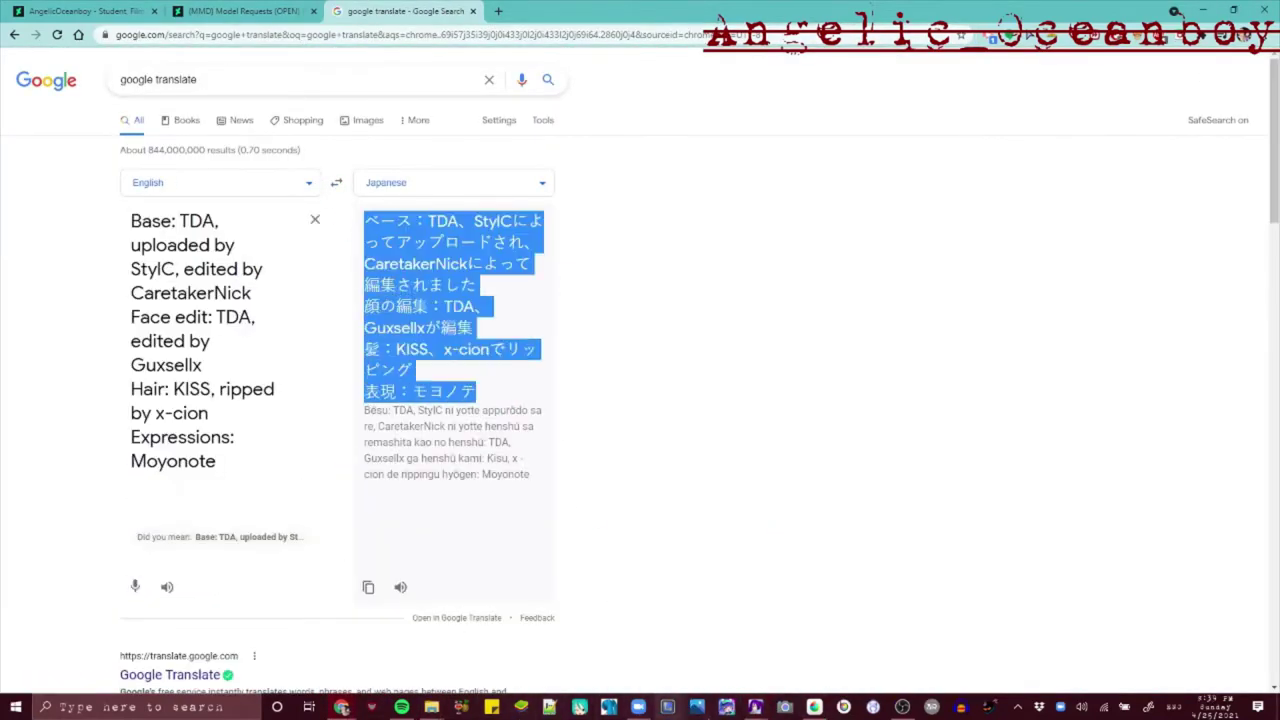
# Set the English model name to TDA Moonlight and translate that name into Japanese
pyautogui.click(609, 707)
pyautogui.click(906, 320)
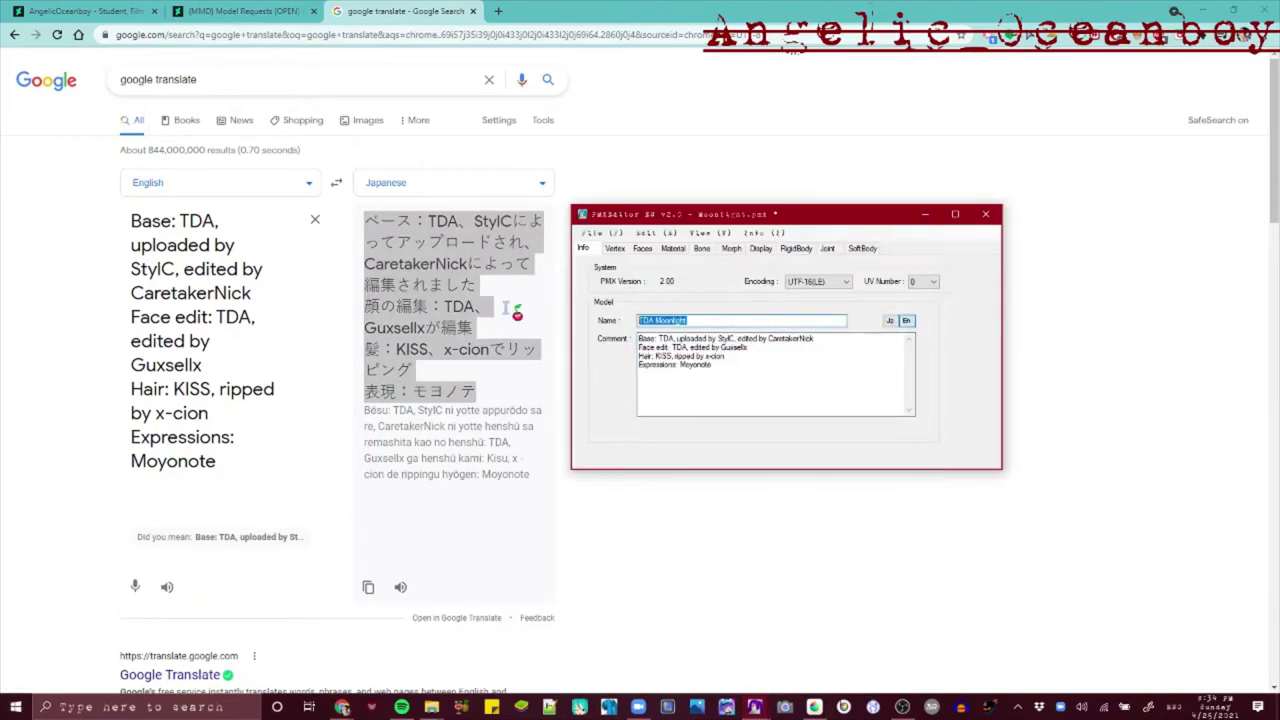
pyautogui.click(276, 427)
pyautogui.hotkey('ctrl', 'a')
pyautogui.hotkey('ctrl', 'v')
pyautogui.moveTo(365, 222); pyautogui.dragTo(418, 232)
pyautogui.click(755, 707)
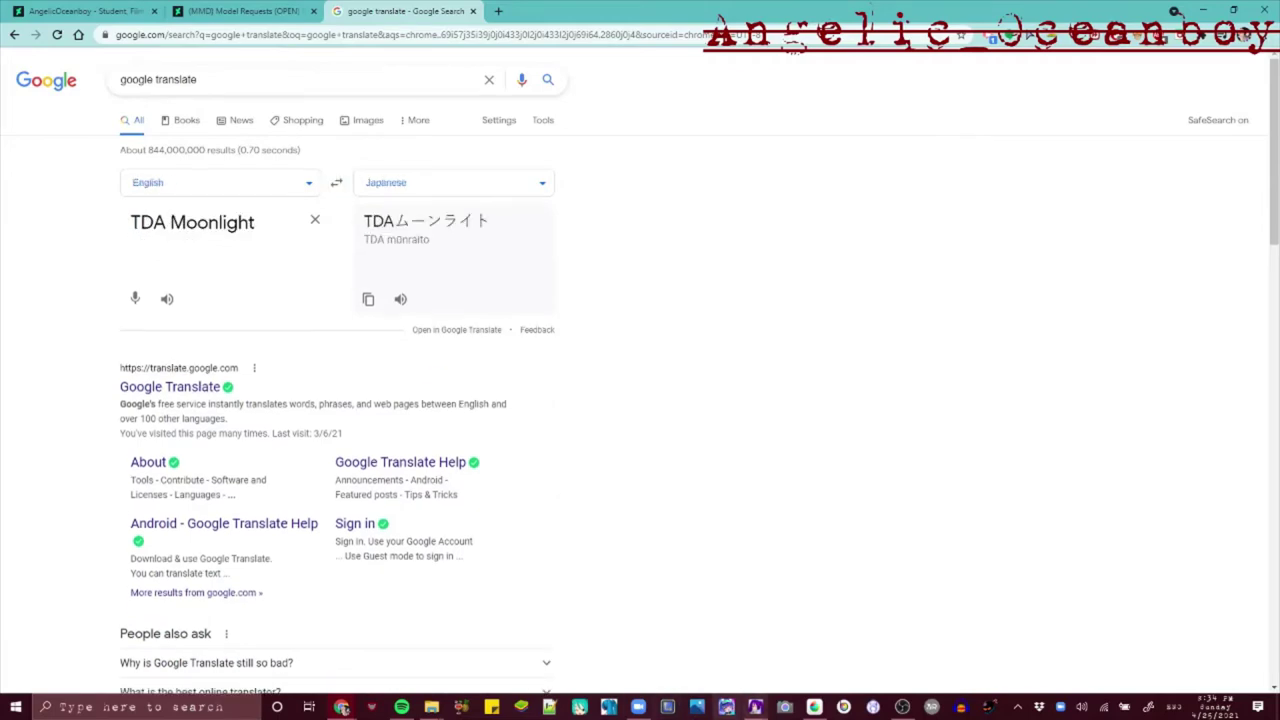
# Enter TDAムーンライト as the Japanese model name and save the model
pyautogui.click(890, 320)
pyautogui.click(602, 233)
pyautogui.click(624, 296)
pyautogui.press('Return')
# Switch to Spotify and play "Hallucinations" from the My Favorite Music playlist
pyautogui.click(402, 707)
pyautogui.click(59, 445)
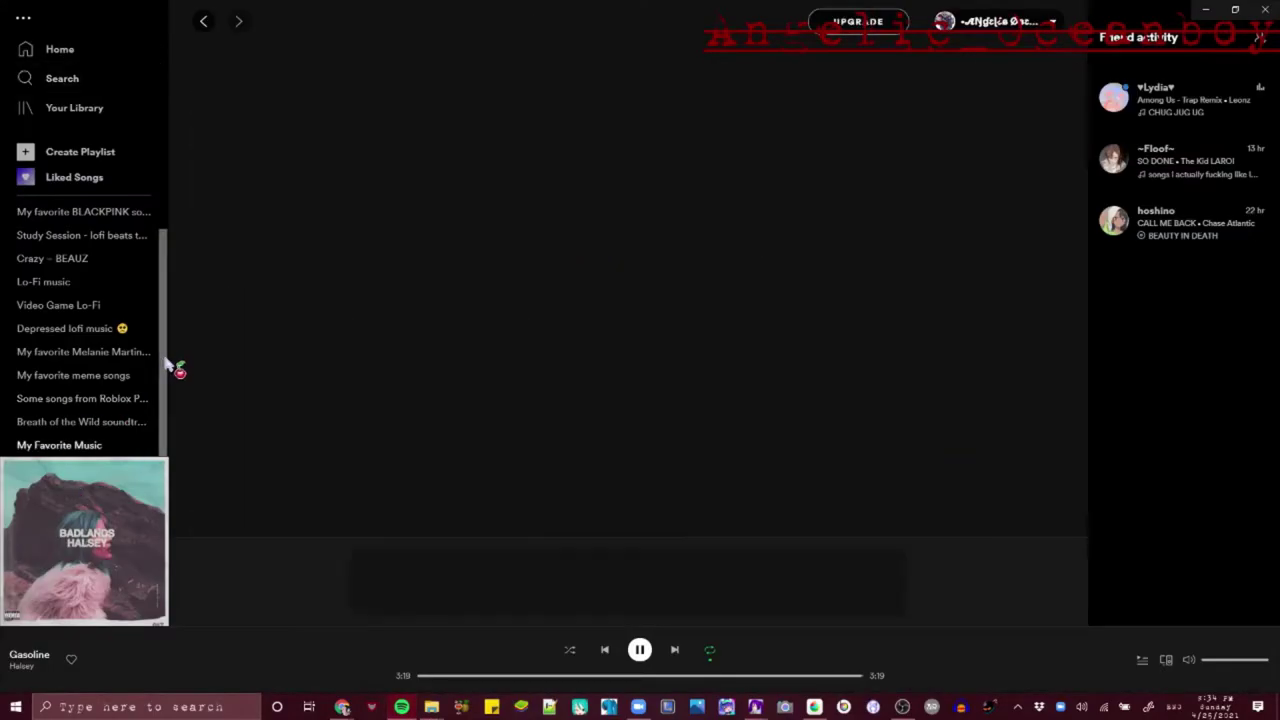
pyautogui.scroll(-5, 709, 291)
pyautogui.click(211, 213)
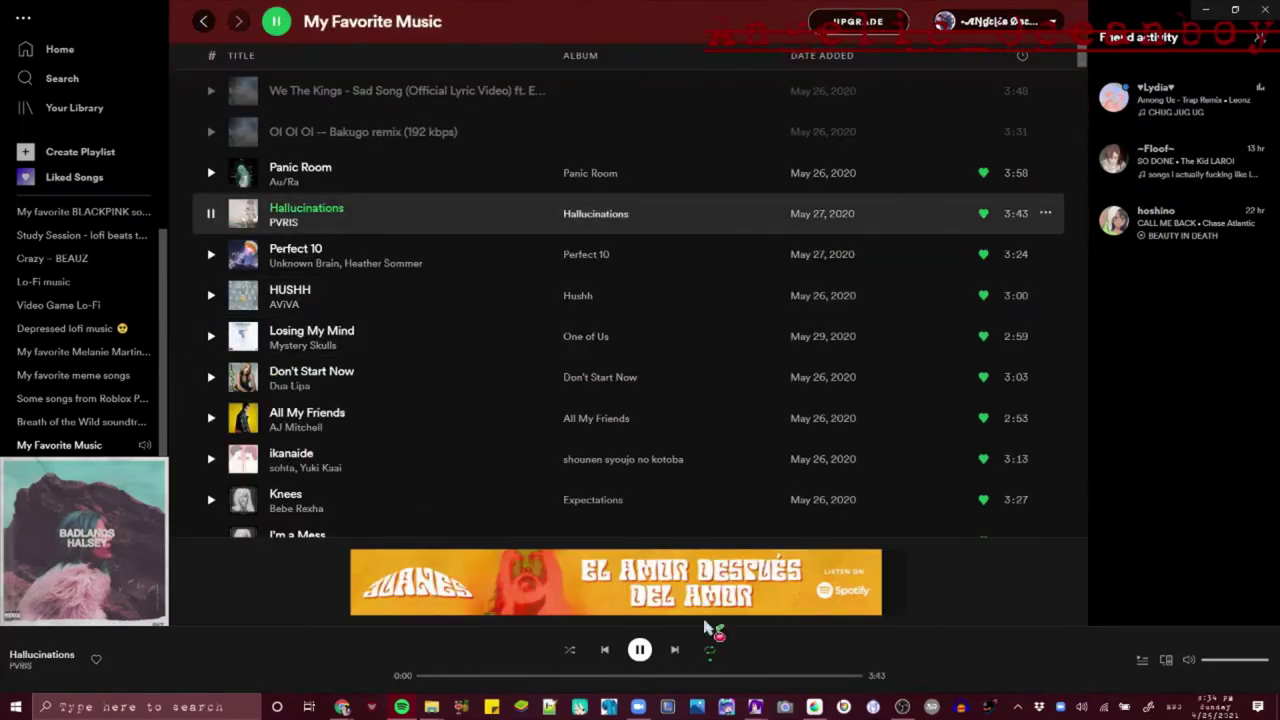
# Add a toons credit to the English comment and, above it, a face texture line crediting TDA and its editor
pyautogui.click(755, 707)
pyautogui.scroll(-1, 728, 362)
pyautogui.moveTo(728, 362); pyautogui.dragTo(718, 335, button='right')
pyautogui.click(755, 707)
pyautogui.click(908, 321)
pyautogui.click(667, 377)
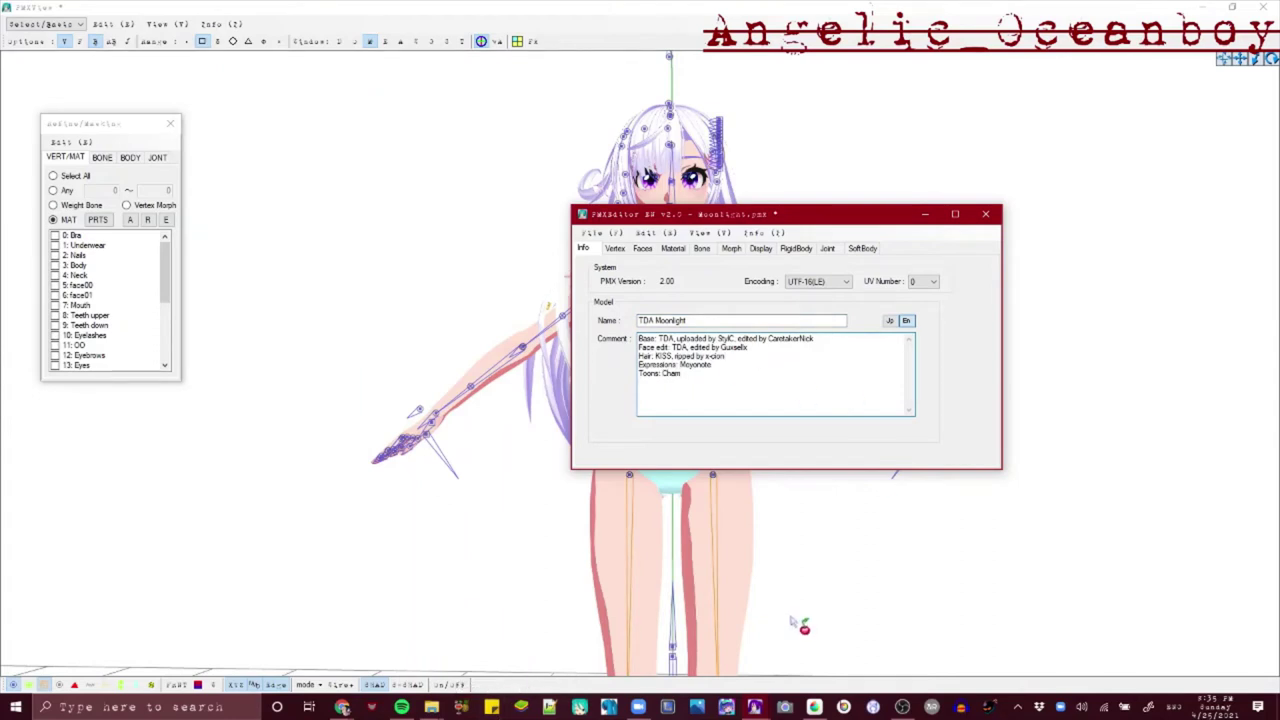
pyautogui.write('texture: TDA, edited by AngelicOceanboy')
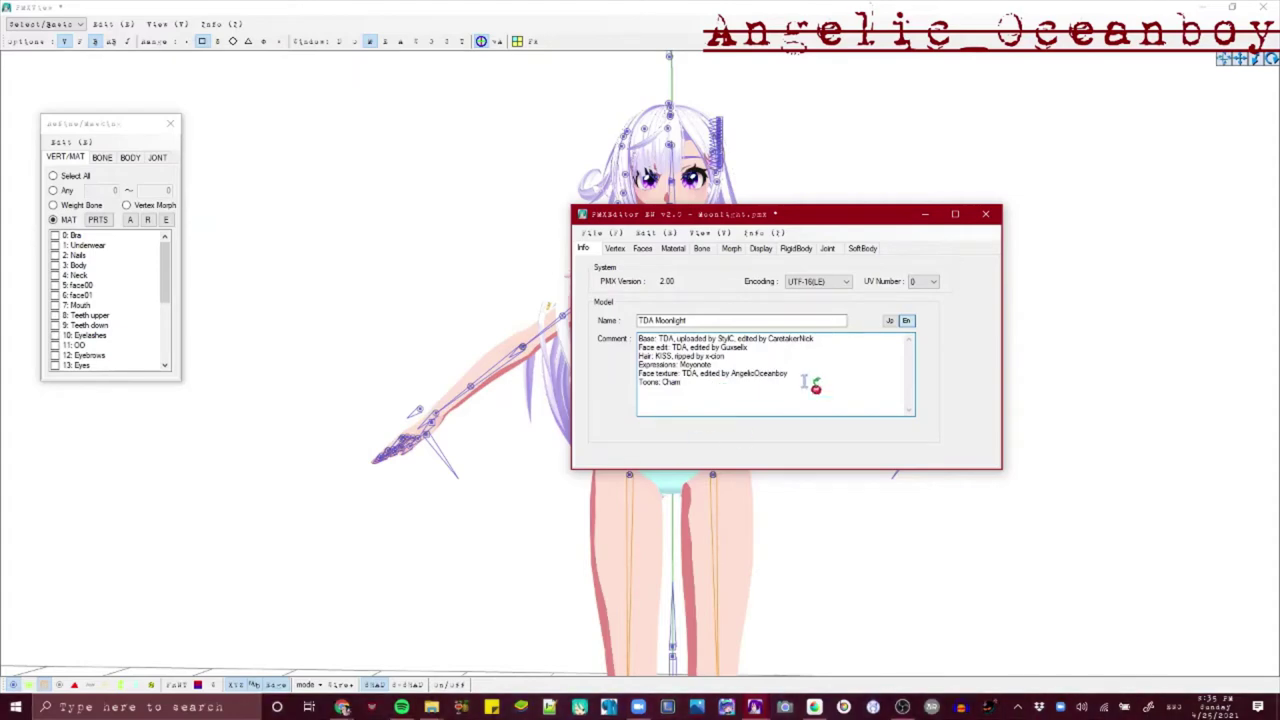
# Add an eye texture line crediting its creator above the toons credit in the English comment
pyautogui.moveTo(432, 707)
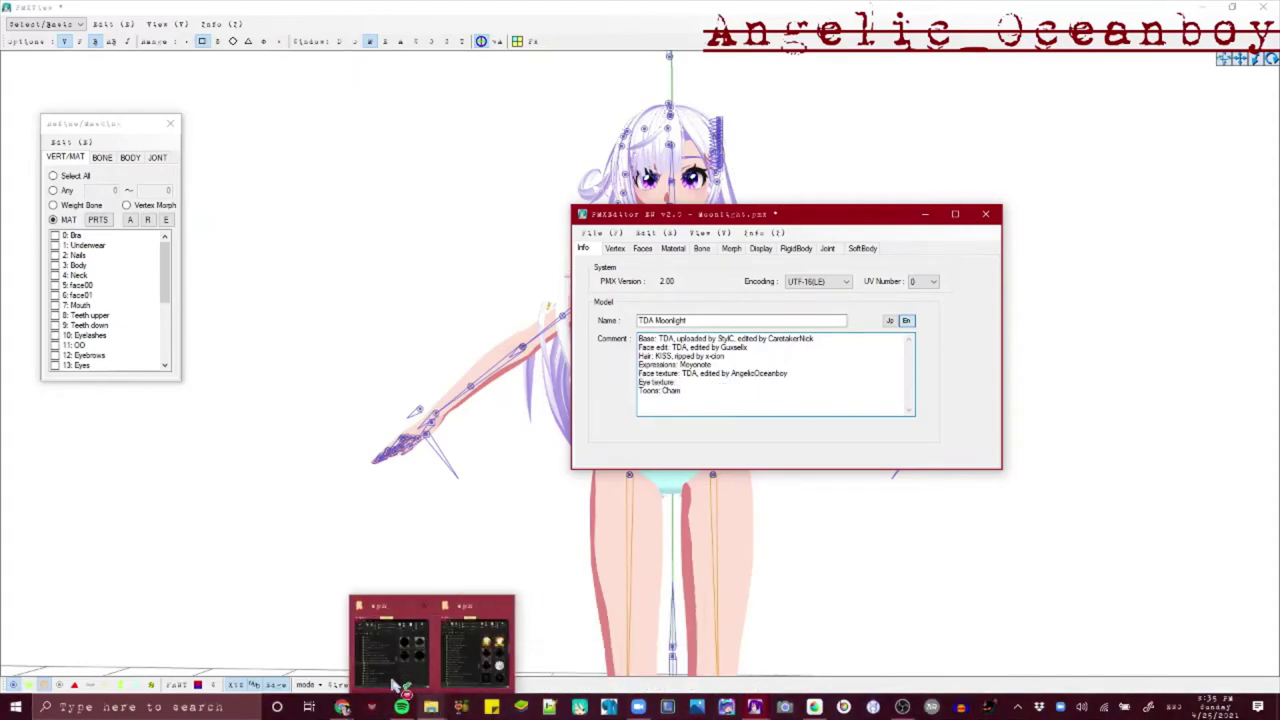
pyautogui.click(476, 655)
pyautogui.click(805, 403)
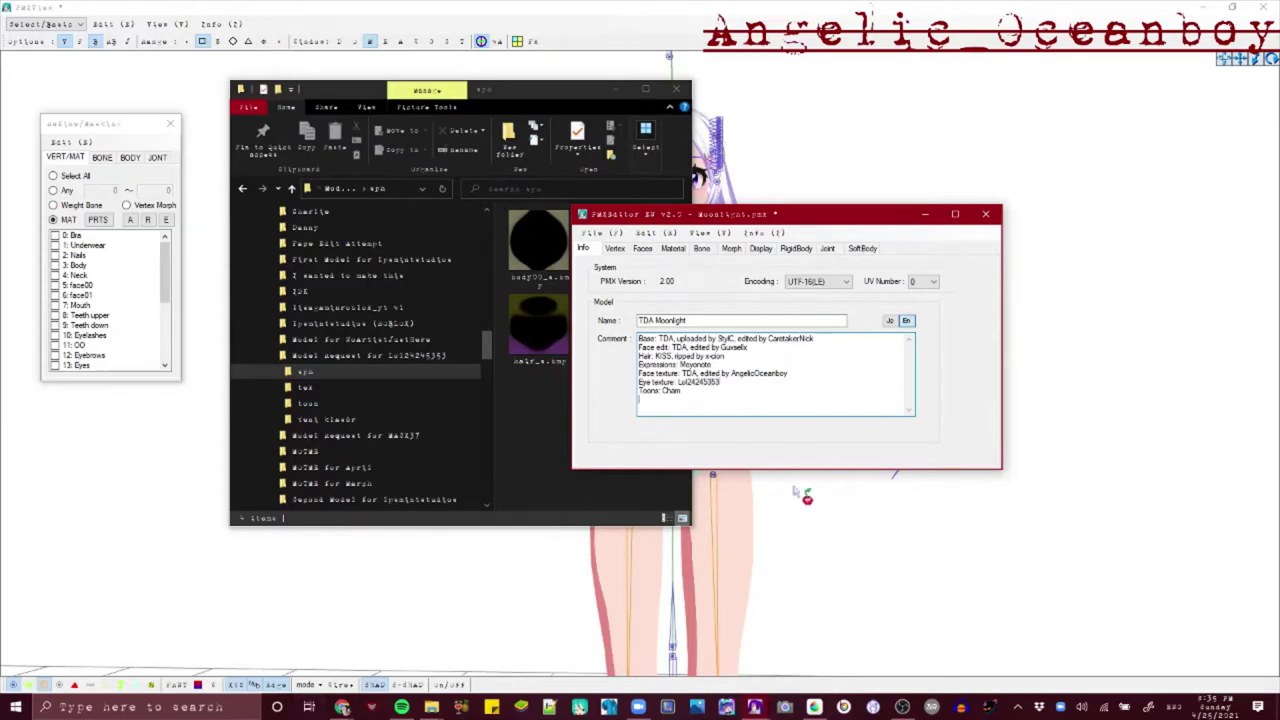
pyautogui.click(827, 522)
# Open the requested top's link from the DeviantArt comments, check the floral shirt page and close it
pyautogui.moveTo(343, 707)
pyautogui.click(377, 664)
pyautogui.click(240, 12)
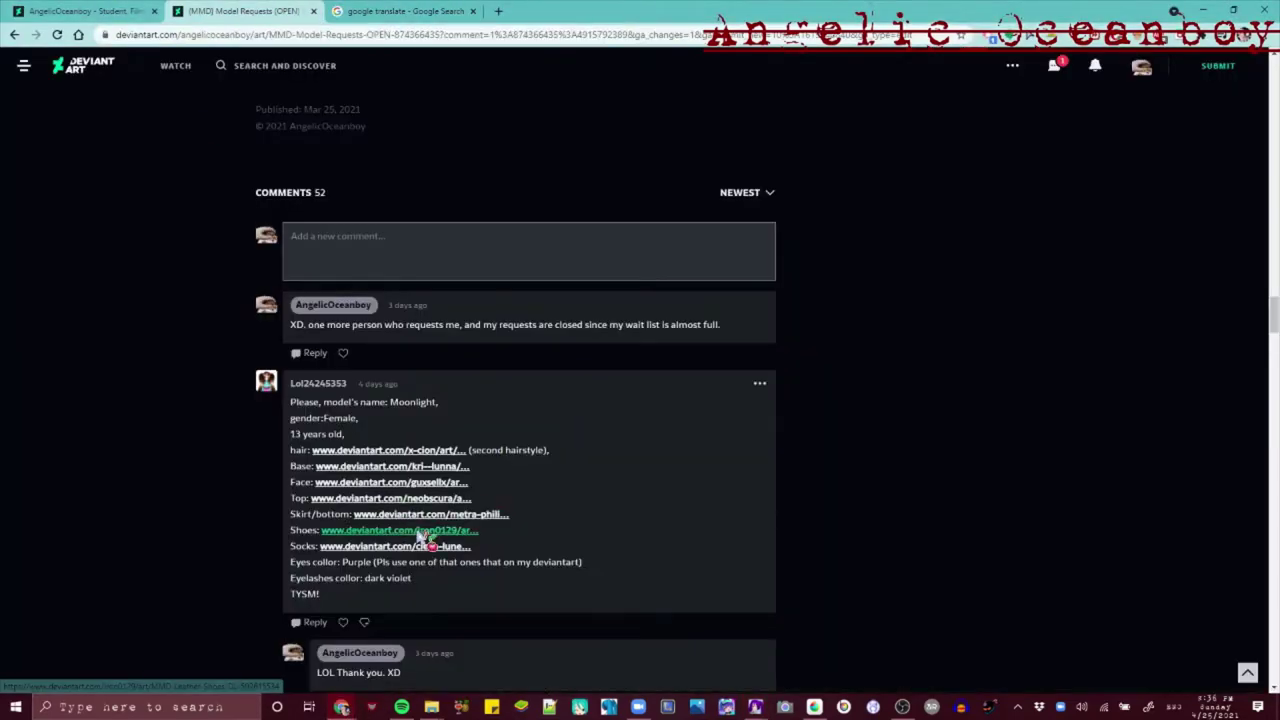
pyautogui.click(390, 498)
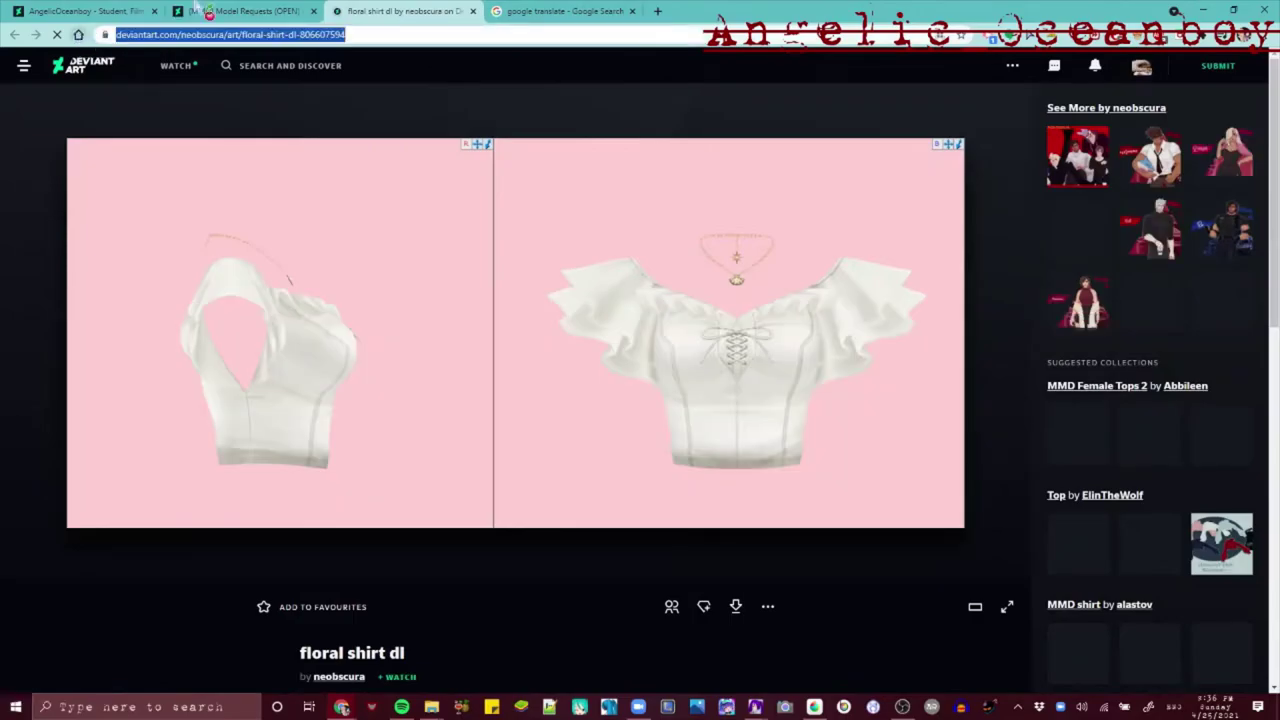
pyautogui.click(473, 11)
# Open the floral shirt folder inside the Shirts folder in File Explorer
pyautogui.click(1203, 10)
pyautogui.moveTo(431, 707)
pyautogui.click(488, 645)
pyautogui.scroll(10, 782, 379)
pyautogui.scroll(1, 780, 378)
pyautogui.click(708, 226)
pyautogui.click(742, 324)
pyautogui.scroll(-1, 1036, 392)
pyautogui.click(982, 554)
pyautogui.doubleClick(982, 554)
# Copy the floral shirt's two accessory textures and shirt.png into the model request folder
pyautogui.click(1070, 270)
pyautogui.press('super')
pyautogui.press('super')
pyautogui.keyDown('ctrl'); pyautogui.click(994, 346); pyautogui.keyUp('ctrl')
pyautogui.keyDown('ctrl'); pyautogui.click(996, 270); pyautogui.keyUp('ctrl')
pyautogui.moveTo(431, 707)
pyautogui.click(388, 640)
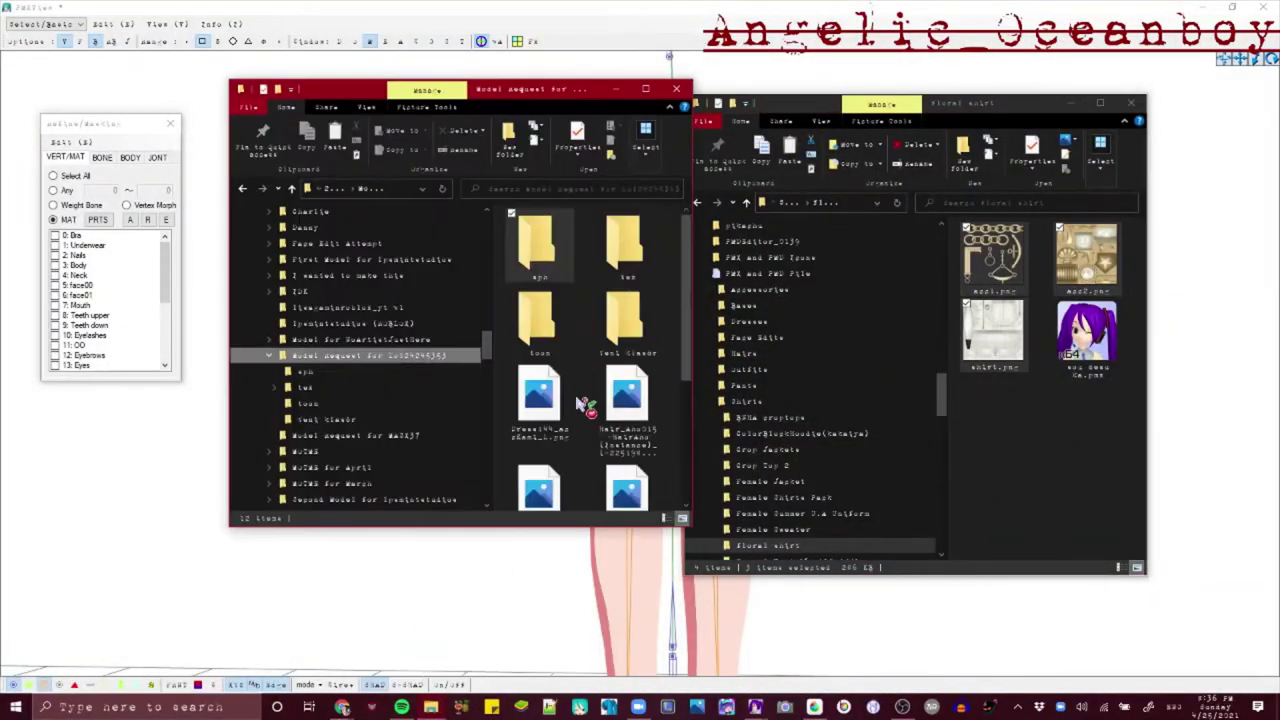
pyautogui.moveTo(588, 430); pyautogui.dragTo(585, 440)
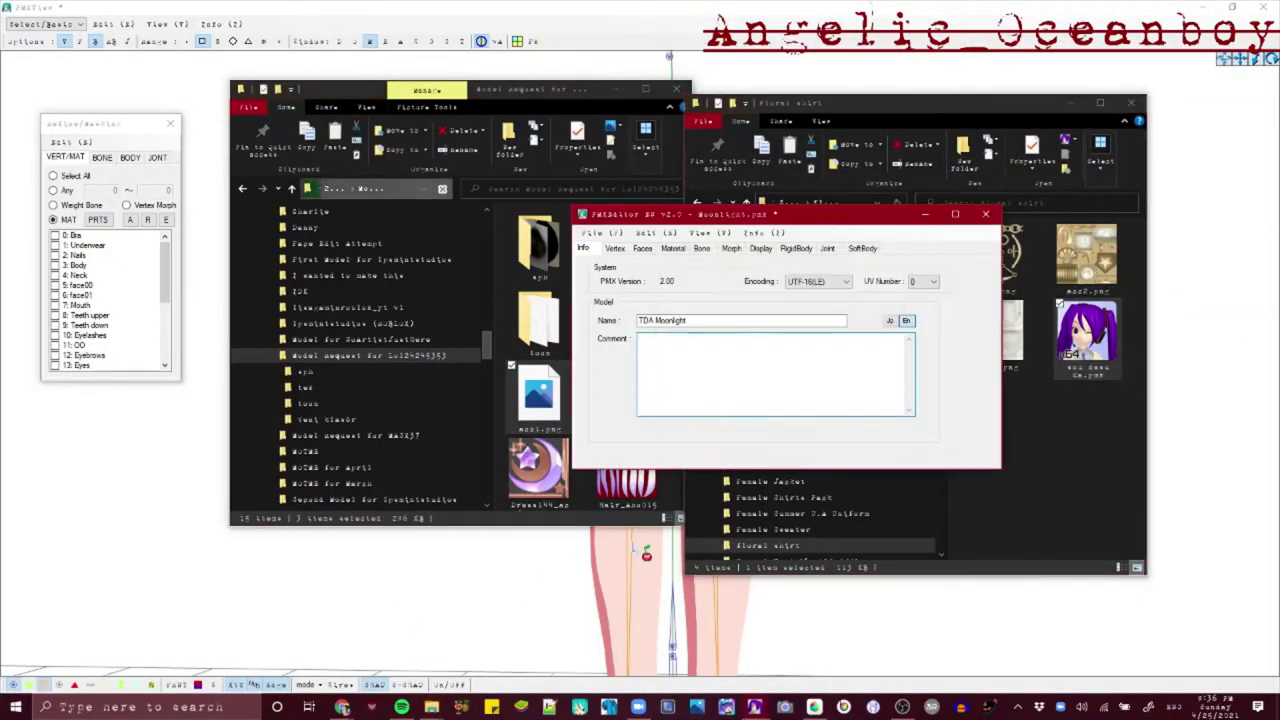
# Add the floral shirt to the model and select the geometry of its shirt, necklace_1 and necklace_2 materials
pyautogui.click(184, 567)
pyautogui.moveTo(500, 480); pyautogui.dragTo(560, 400, button='right')
pyautogui.click(165, 366)
pyautogui.rightClick(75, 306)
pyautogui.click(282, 430)
pyautogui.click(80, 345)
pyautogui.click(90, 355)
pyautogui.click(80, 345)
pyautogui.click(88, 365)
pyautogui.moveTo(374, 116); pyautogui.dragTo(1180, 648)
pyautogui.click(95, 41)
pyautogui.moveTo(194, 67); pyautogui.dragTo(1180, 650)
# Move the selected shirt and necklace parts into position on the model's torso
pyautogui.moveTo(420, 395); pyautogui.dragTo(614, 379, button='right')
pyautogui.moveTo(751, 309); pyautogui.dragTo(779, 309)
pyautogui.moveTo(780, 312); pyautogui.dragTo(610, 315, button='right')
pyautogui.scroll(5, 690, 290)
pyautogui.moveTo(726, 262); pyautogui.dragTo(766, 338, button='middle')
pyautogui.moveTo(766, 320); pyautogui.dragTo(769, 320)
pyautogui.click(977, 425)
pyautogui.scroll(-3, 977, 425)
pyautogui.moveTo(977, 425); pyautogui.dragTo(915, 403, button='right')
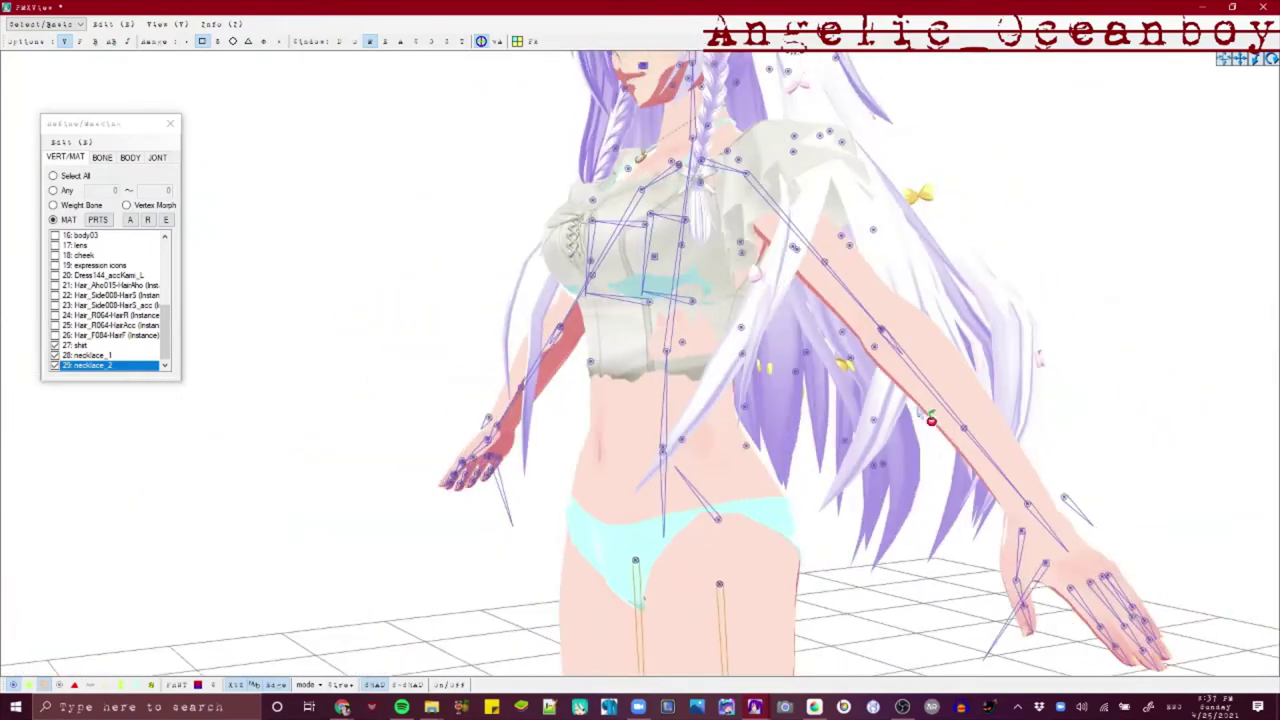
# Delete the Bra material from the model
pyautogui.rightClick(122, 293)
pyautogui.click(305, 412)
pyautogui.scroll(6, 70, 239)
pyautogui.click(72, 238)
pyautogui.press('Delete')
pyautogui.click(686, 398)
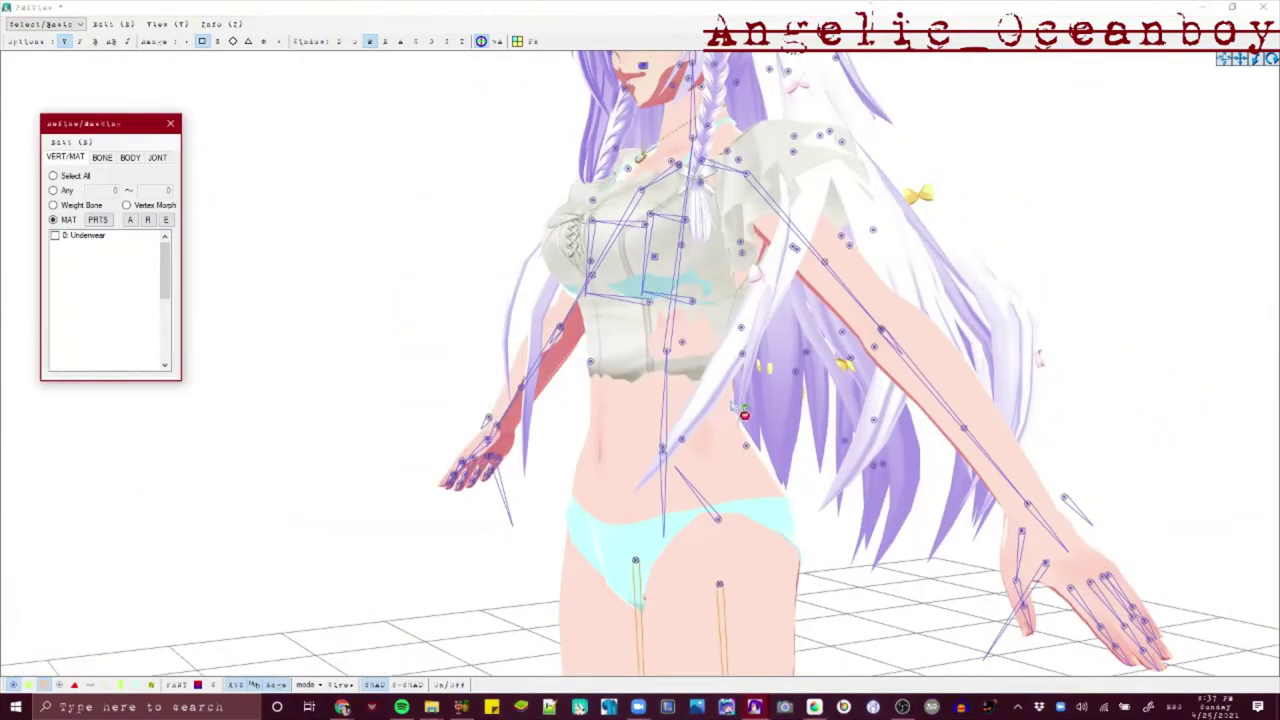
# Split off the part of the Body material covered by the shirt's lower half and remove it
pyautogui.moveTo(612, 395); pyautogui.dragTo(672, 395, button='right')
pyautogui.click(124, 254)
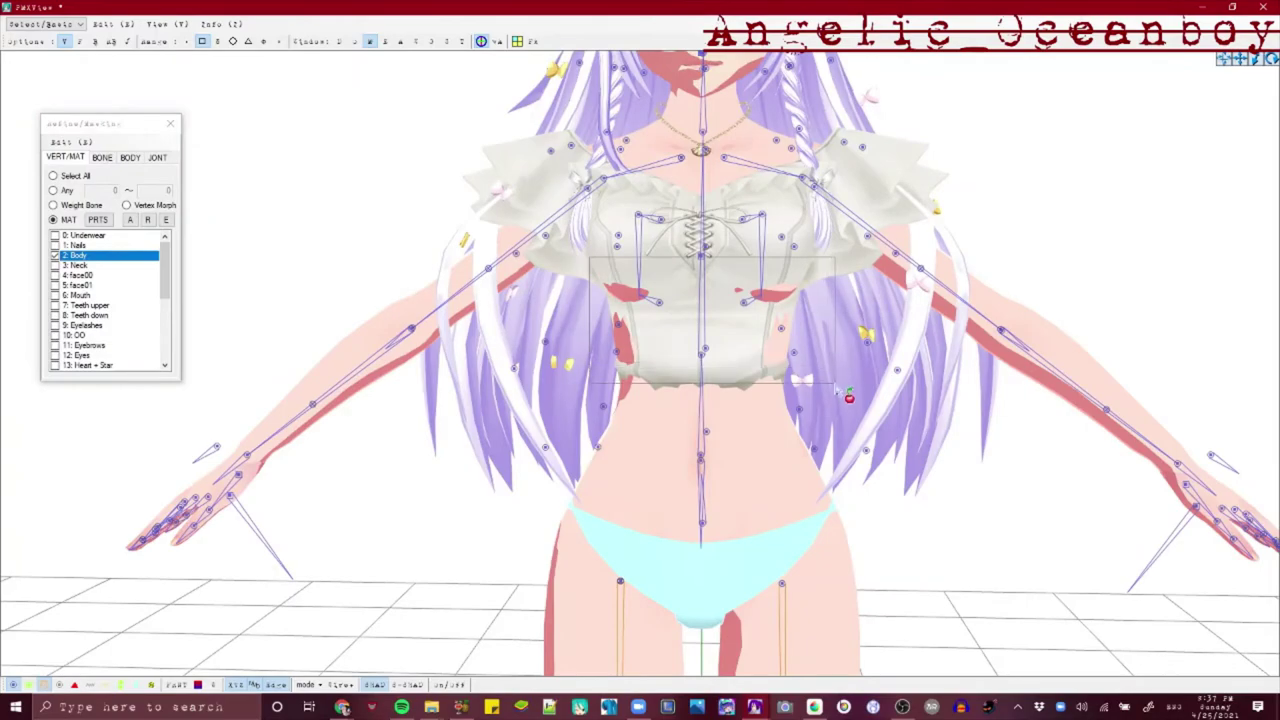
pyautogui.scroll(3, 64, 482)
pyautogui.moveTo(64, 482); pyautogui.dragTo(620, 310, button='right')
pyautogui.scroll(-3, 912, 297)
pyautogui.rightClick(124, 287)
pyautogui.click(200, 390)
pyautogui.click(694, 401)
pyautogui.rightClick(63, 252)
pyautogui.click(278, 394)
# Select the chest vertices of the Body material under the shirt, split them into a new material and delete it
pyautogui.moveTo(907, 438); pyautogui.dragTo(614, 288, button='right')
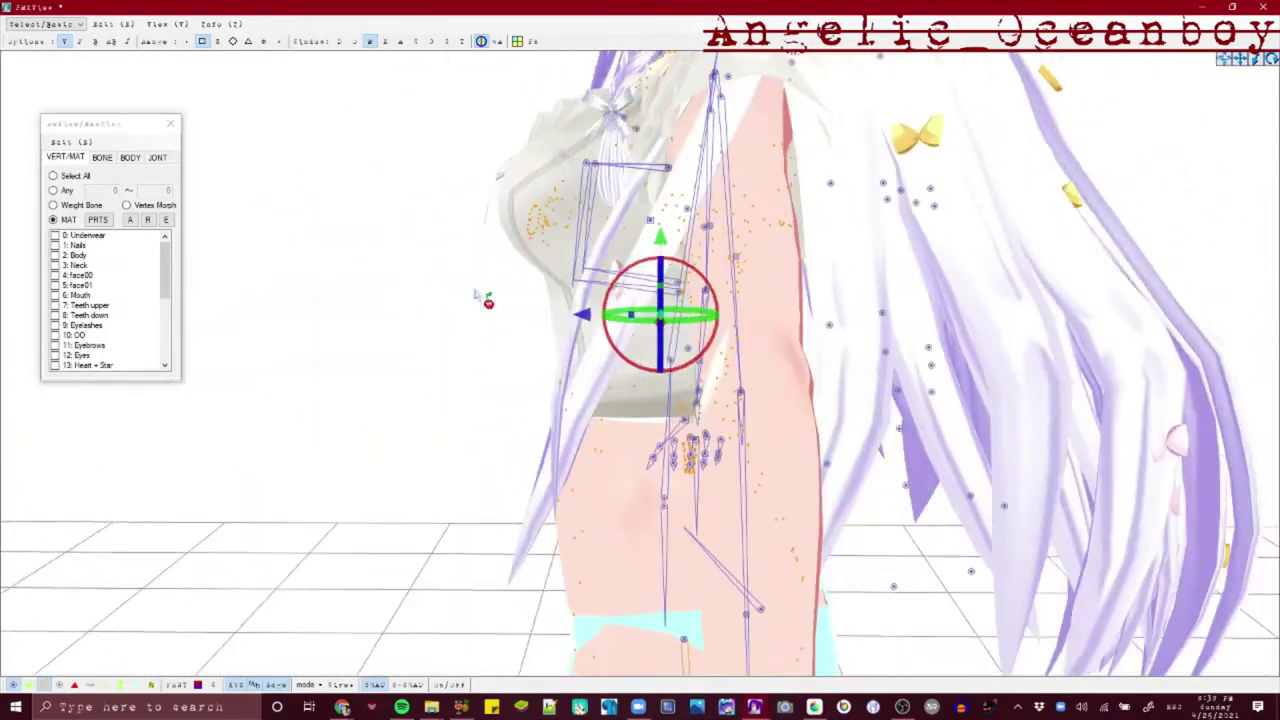
pyautogui.moveTo(375, 131); pyautogui.dragTo(634, 311)
pyautogui.moveTo(663, 323); pyautogui.dragTo(800, 340, button='right')
pyautogui.rightClick(88, 252)
pyautogui.click(220, 392)
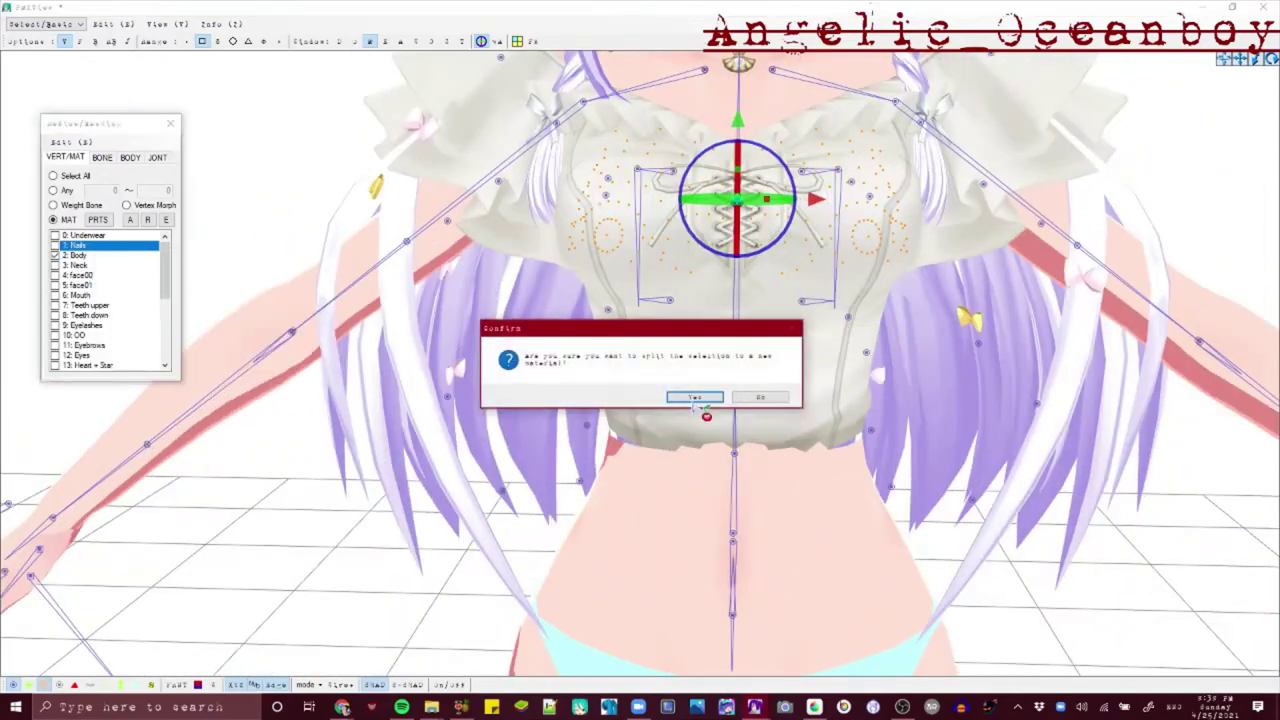
pyautogui.click(696, 400)
pyautogui.rightClick(80, 252)
pyautogui.click(250, 410)
pyautogui.click(697, 397)
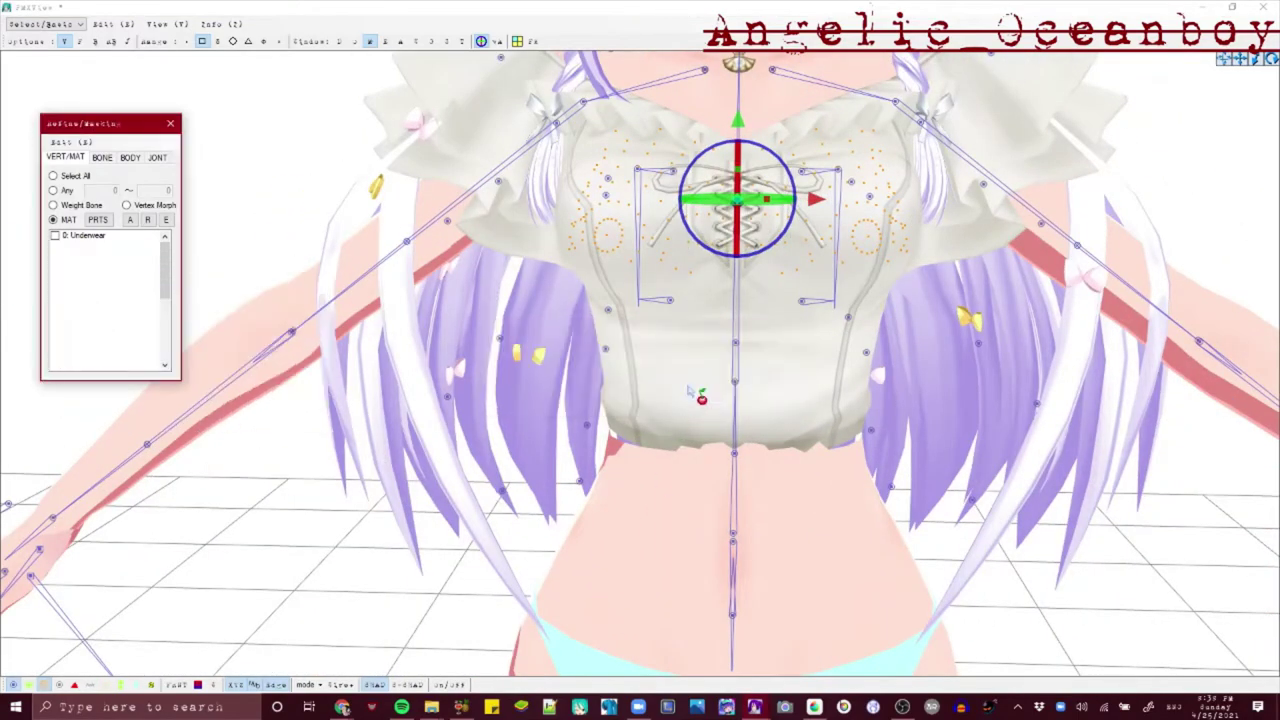
pyautogui.click(997, 357)
pyautogui.scroll(-5, 997, 357)
pyautogui.moveTo(997, 357); pyautogui.dragTo(1066, 346, button='right')
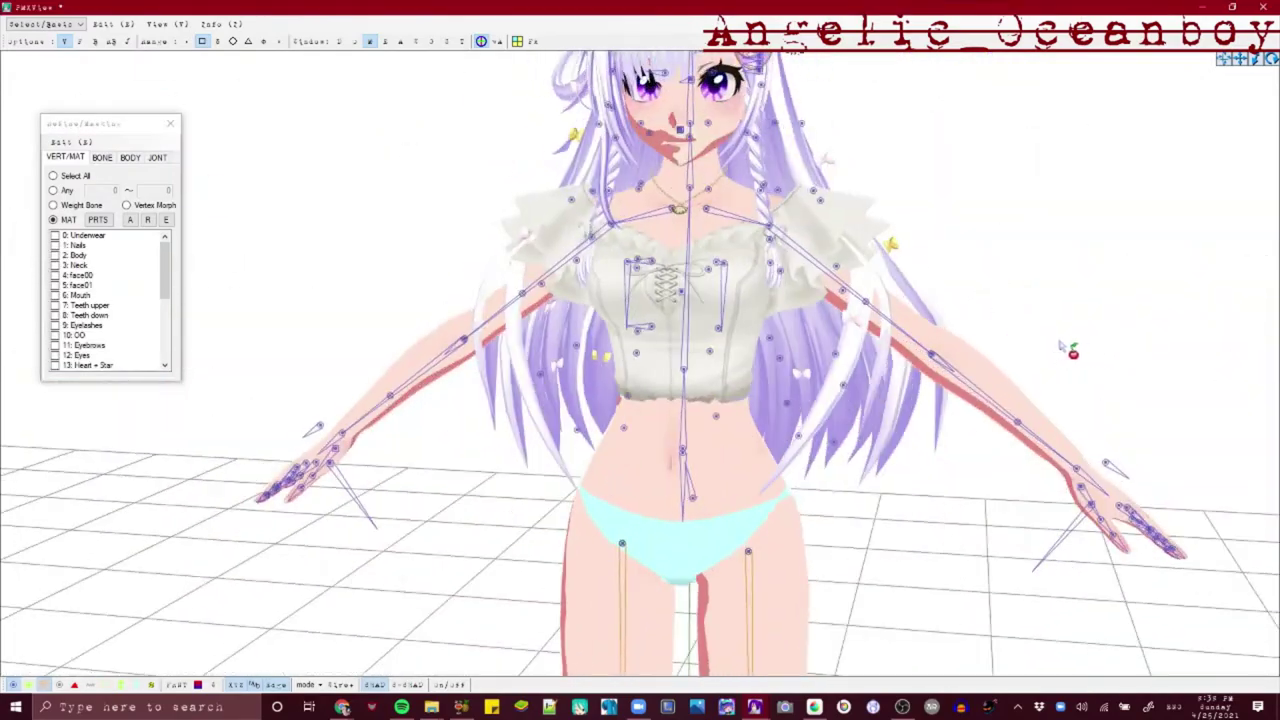
# Check the fit of the shirt from nearer and farther away and save the Moonlight model
pyautogui.scroll(3, 883, 527)
pyautogui.scroll(4, 884, 528)
pyautogui.scroll(-6, 700, 442)
pyautogui.scroll(-3, 694, 438)
pyautogui.click(344, 706)
pyautogui.click(755, 706)
pyautogui.click(695, 645)
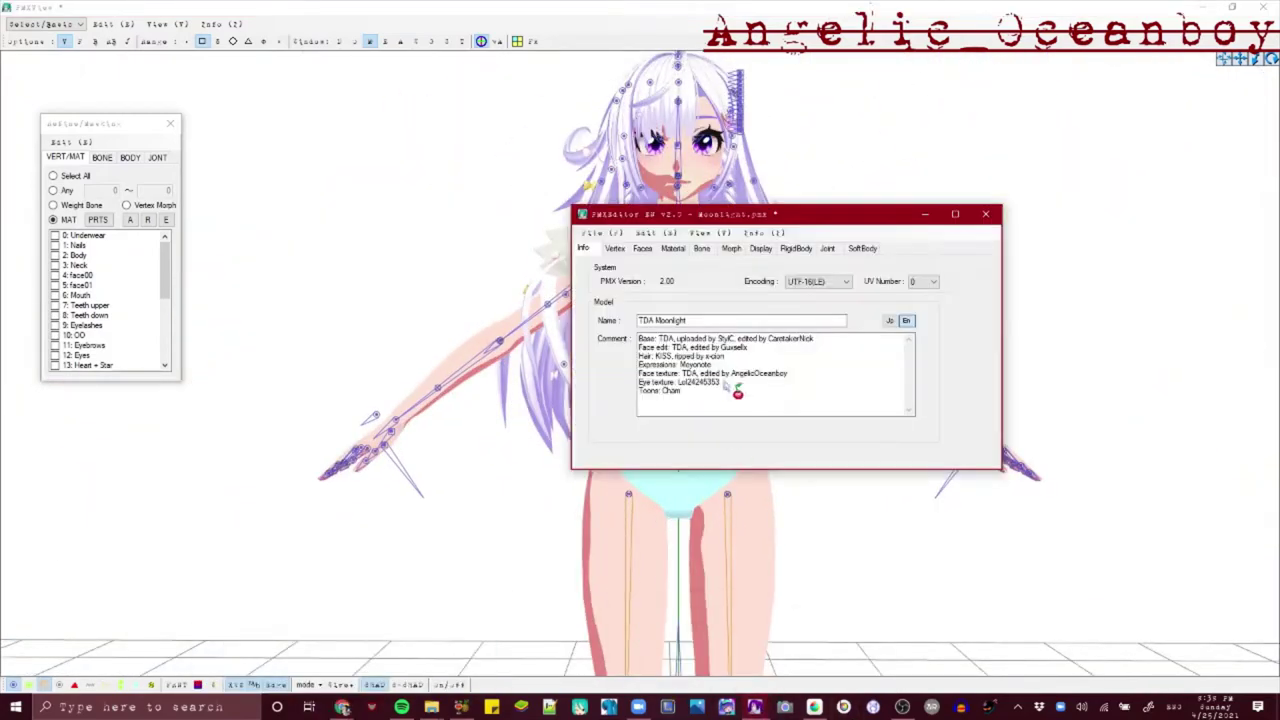
pyautogui.click(609, 231)
pyautogui.click(637, 301)
pyautogui.click(530, 455)
# Open the requested bib skirt's link from the DeviantArt request in a new browser tab
pyautogui.click(344, 706)
pyautogui.click(390, 645)
pyautogui.rightClick(408, 515)
pyautogui.click(488, 524)
pyautogui.click(368, 12)
pyautogui.click(1203, 10)
# Look through the Pants, Shirts, Shoes and Skirts folders in File Explorer for the requested bib skirt
pyautogui.click(432, 706)
pyautogui.click(478, 645)
pyautogui.click(708, 402)
pyautogui.click(770, 433)
pyautogui.click(820, 386)
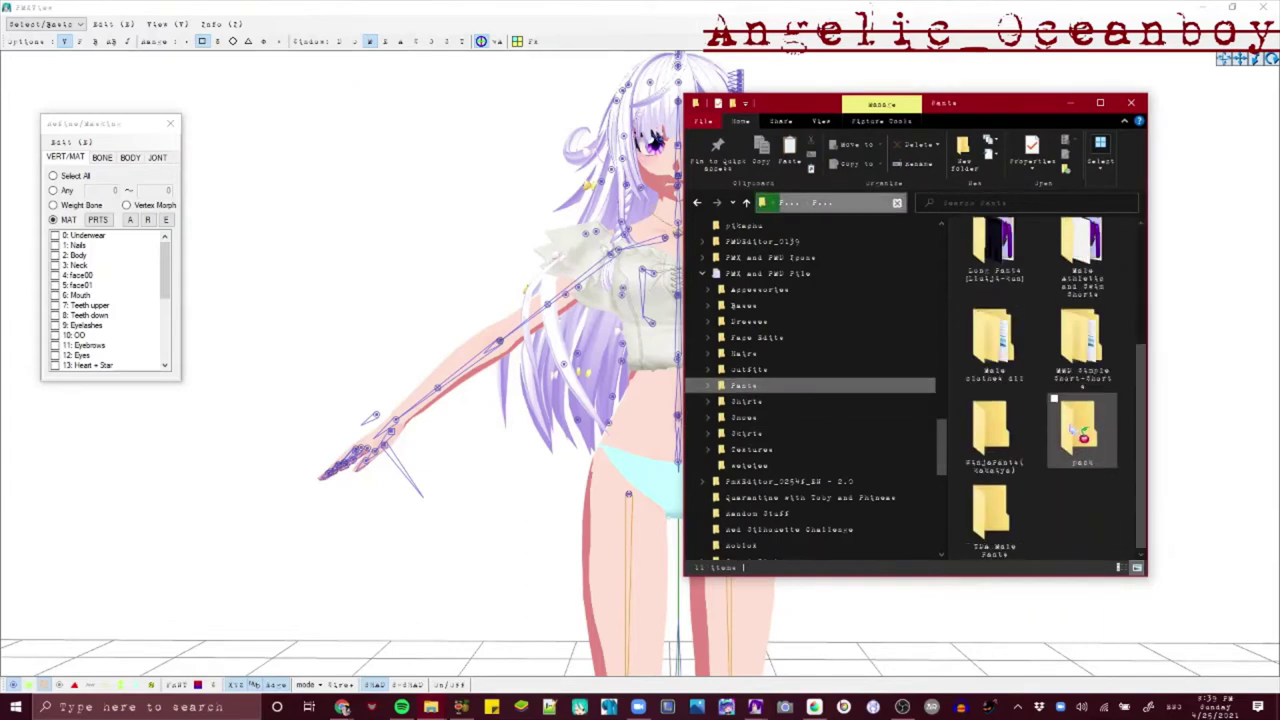
pyautogui.click(863, 401)
pyautogui.scroll(-5, 1086, 400)
pyautogui.scroll(-3, 1086, 445)
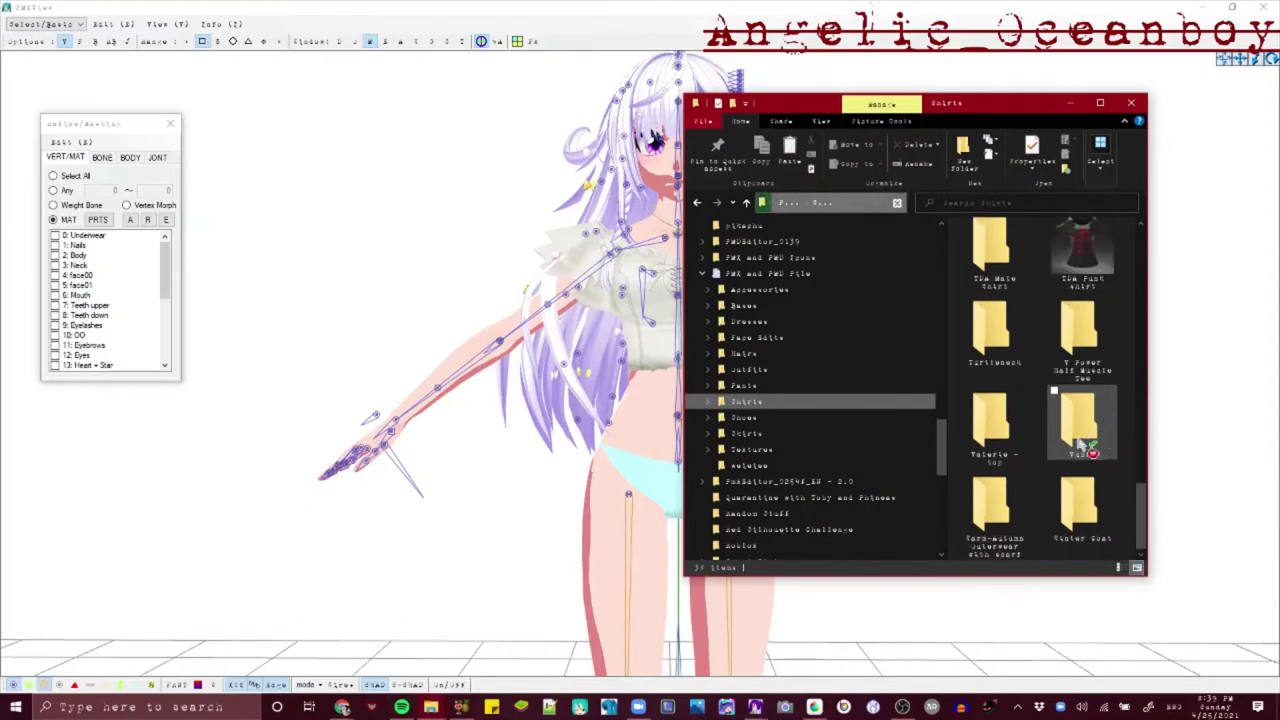
pyautogui.click(803, 418)
pyautogui.click(803, 434)
pyautogui.click(788, 465)
# Recheck the bib skirt's DeviantArt page and search the Pants and Outfits folders for the part
pyautogui.click(343, 707)
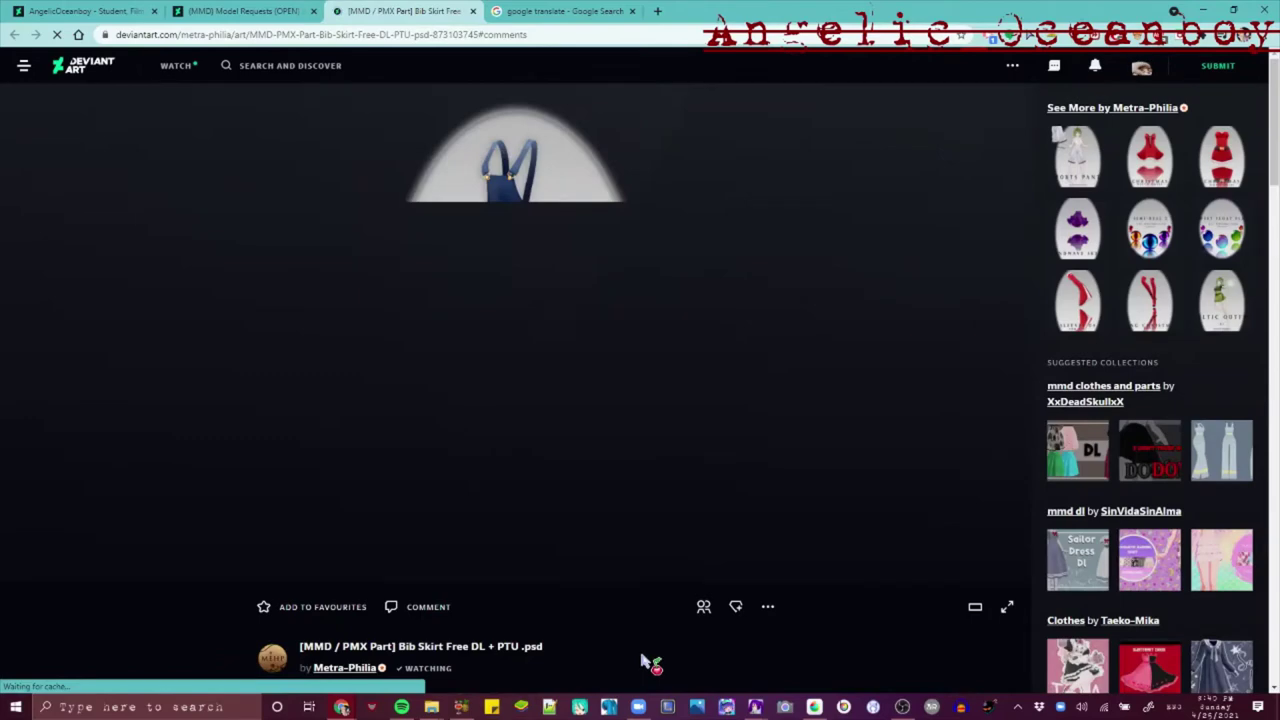
pyautogui.click(1203, 11)
pyautogui.click(766, 388)
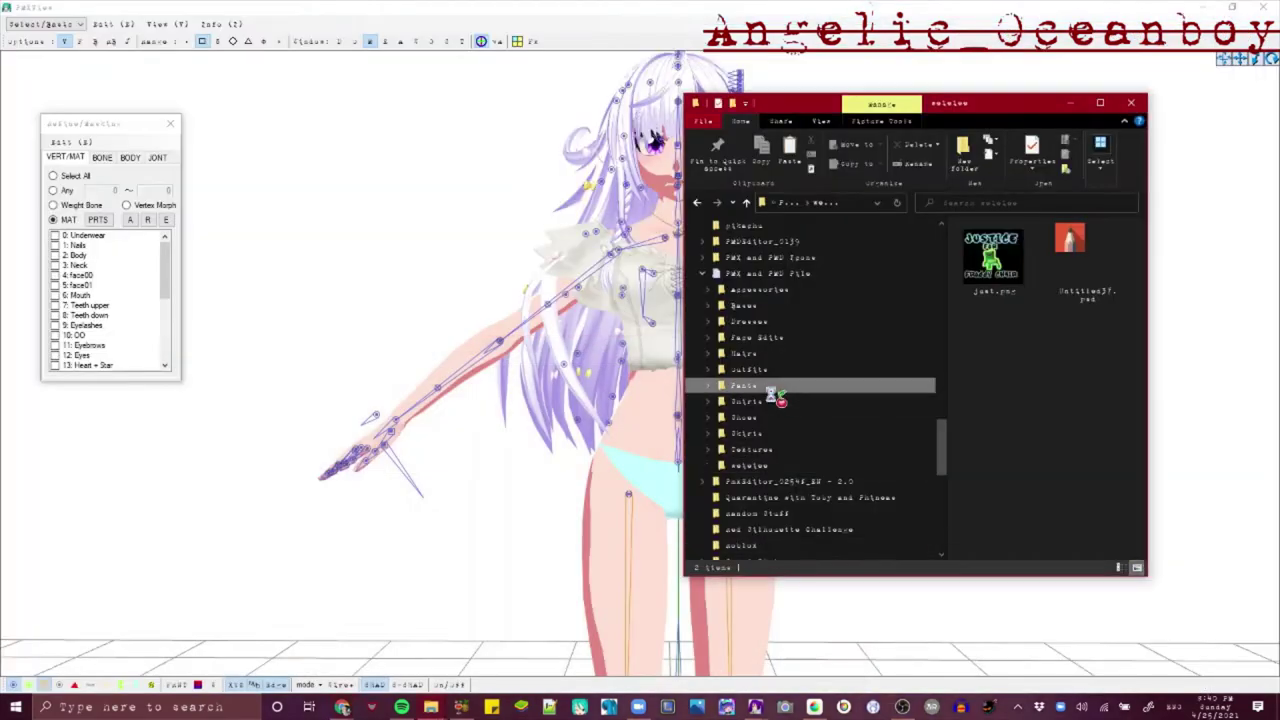
pyautogui.scroll(-2, 1140, 538)
pyautogui.click(790, 369)
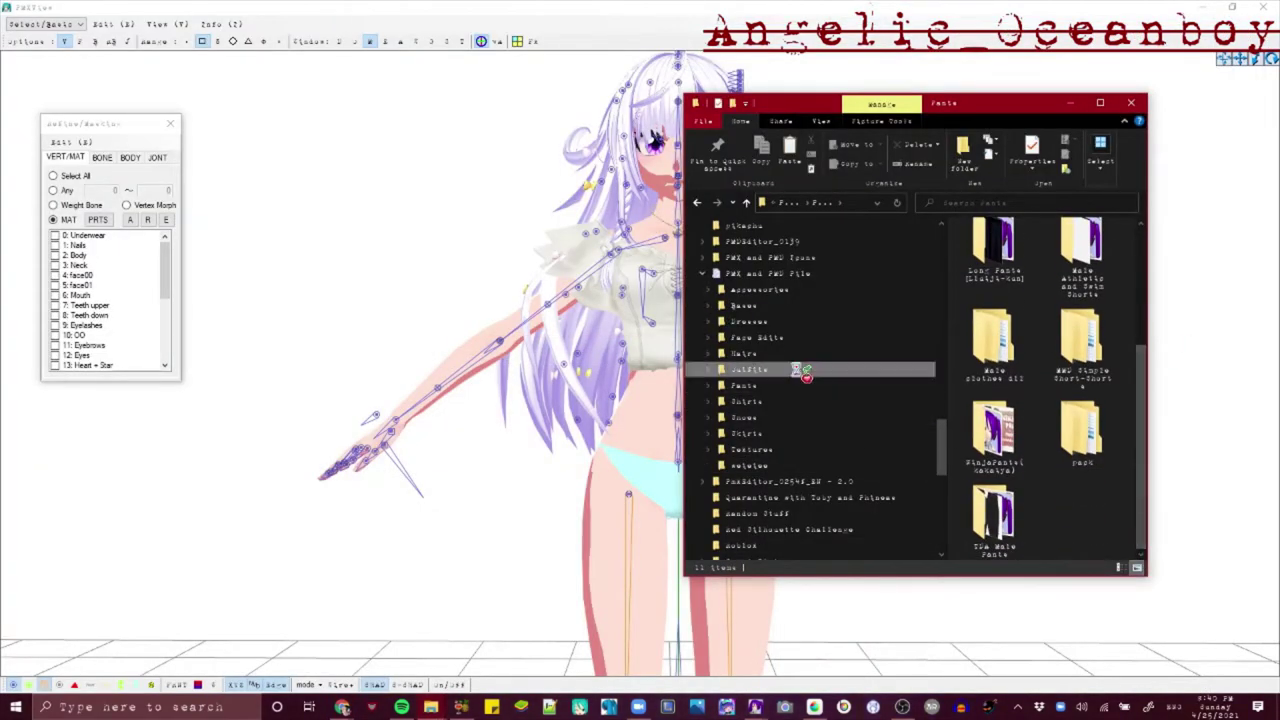
pyautogui.scroll(-5, 1137, 457)
pyautogui.click(779, 385)
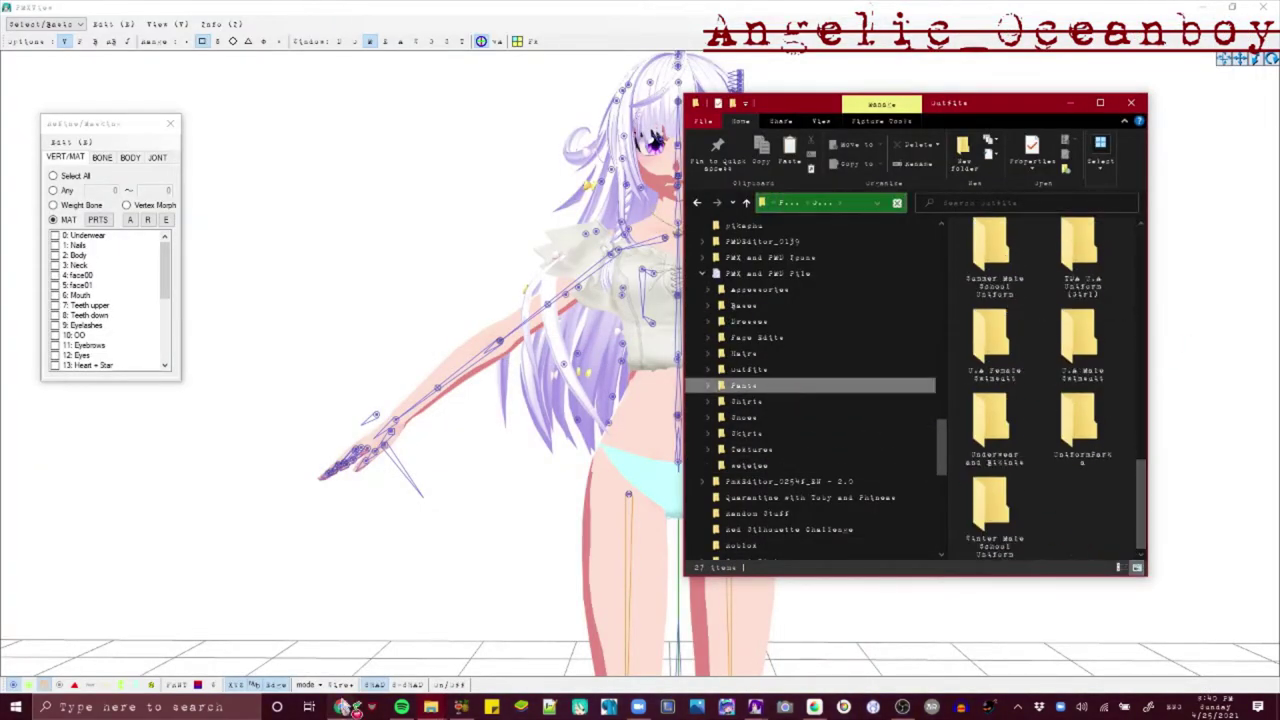
# Find the download link in the bib skirt's DeviantArt description and open its Patreon post
pyautogui.click(342, 707)
pyautogui.scroll(-7, 449, 414)
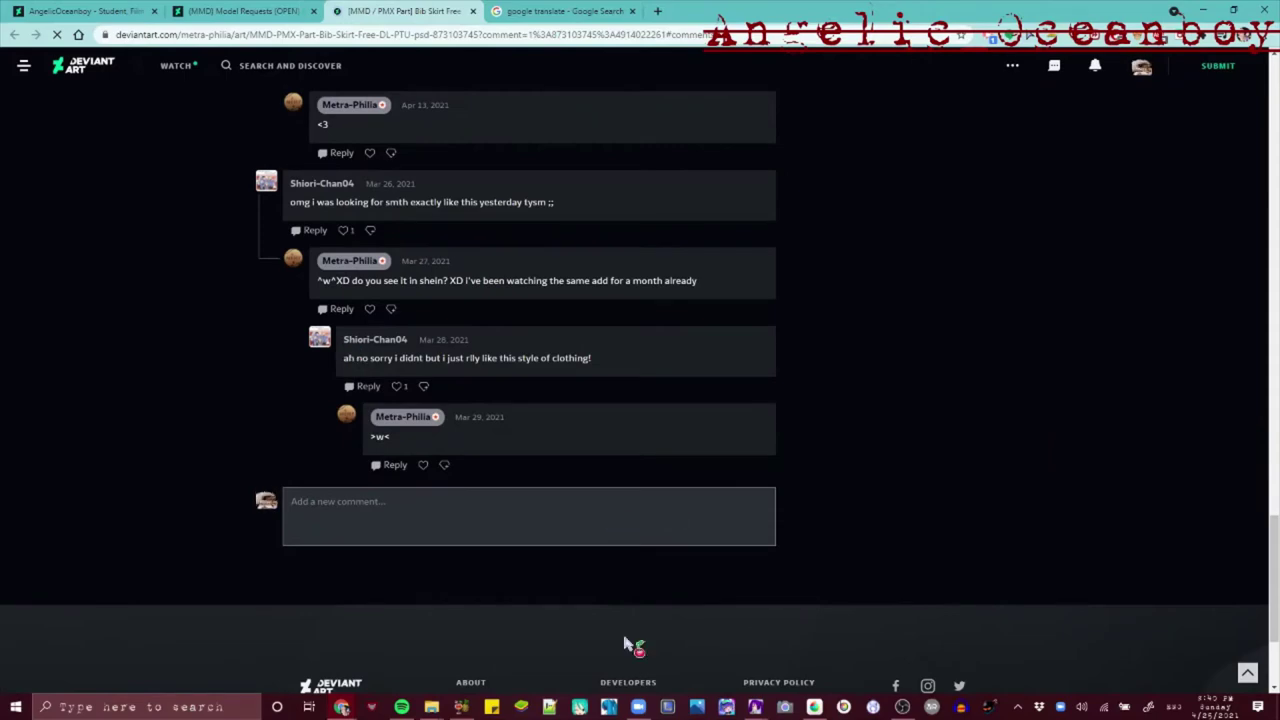
pyautogui.scroll(15, 500, 543)
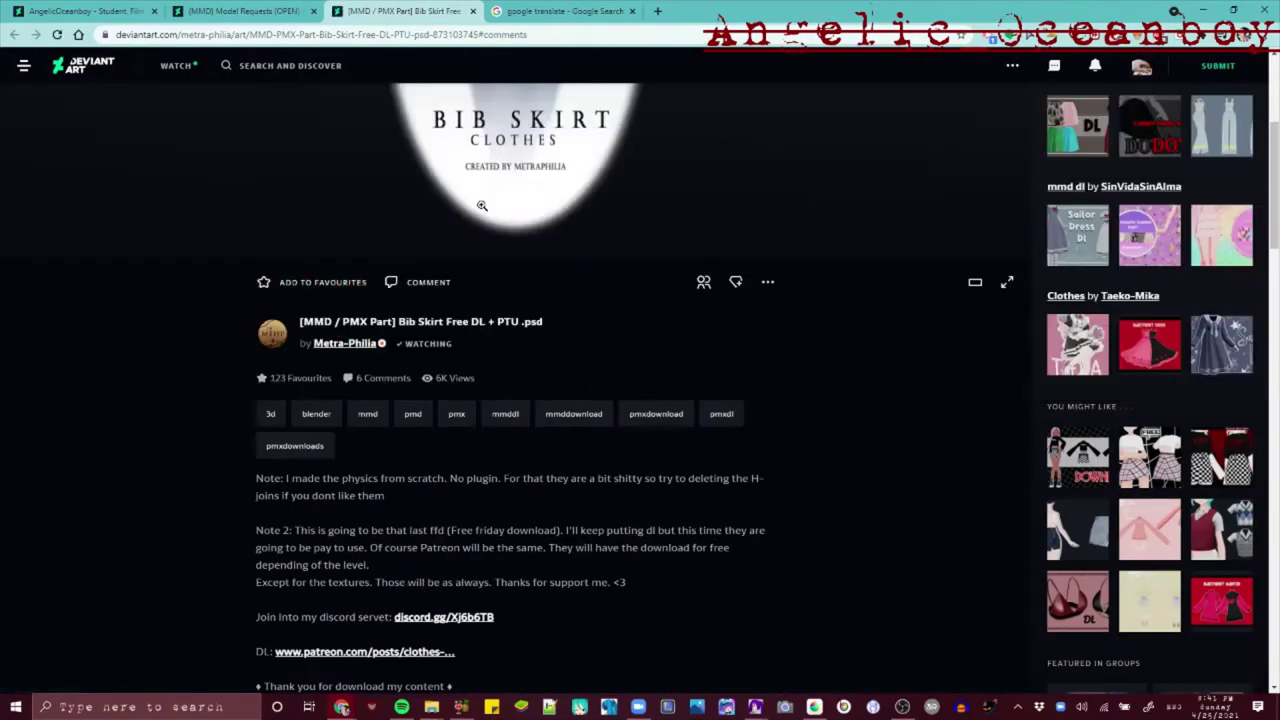
pyautogui.click(381, 652)
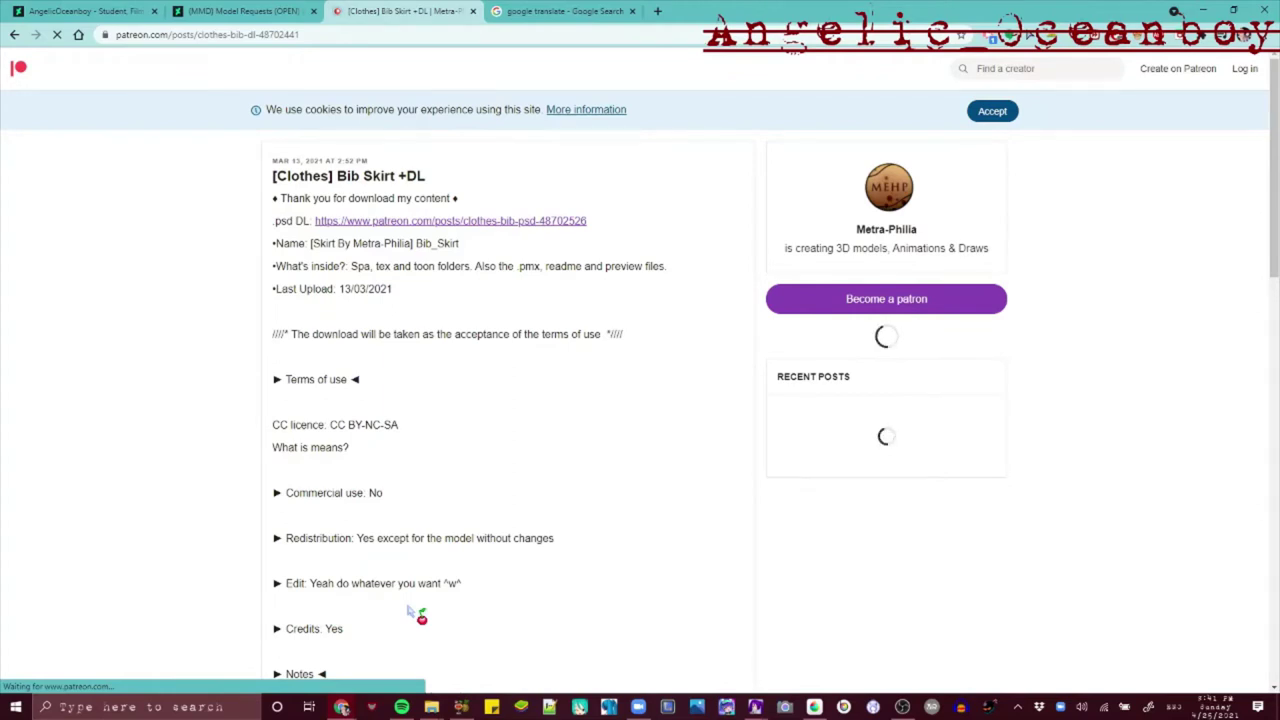
# Download the Bib_Skirt zip from the Patreon post, close the post and open the archive
pyautogui.scroll(-12, 435, 567)
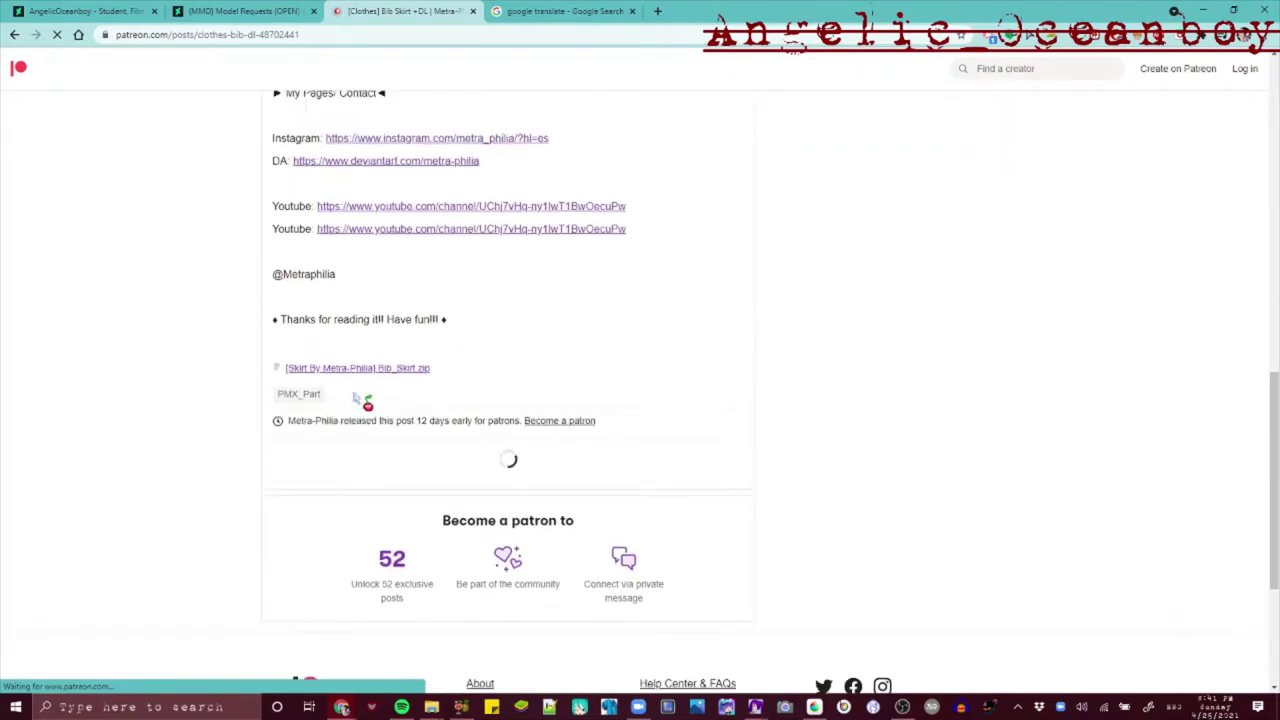
pyautogui.scroll(2, 530, 422)
pyautogui.click(473, 11)
pyautogui.click(70, 668)
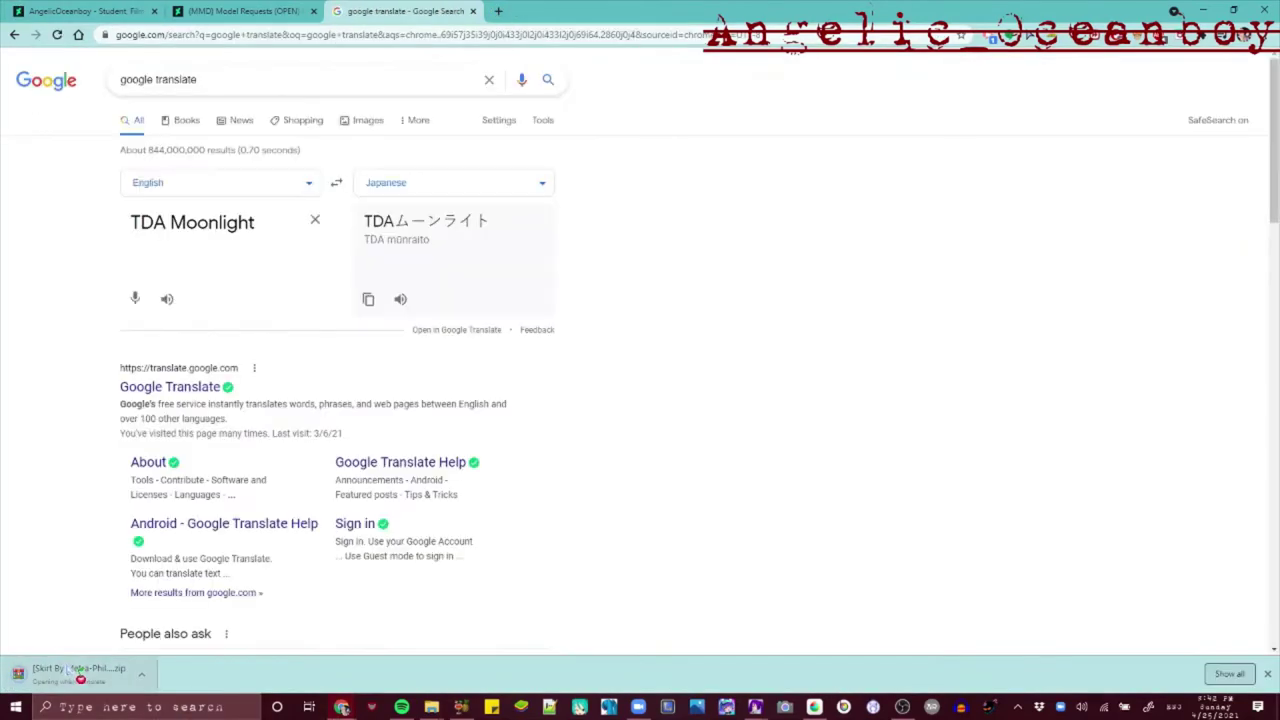
pyautogui.click(766, 706)
pyautogui.click(830, 640)
pyautogui.moveTo(829, 264); pyautogui.dragTo(357, 286, button='right')
pyautogui.scroll(6, 562, 277)
pyautogui.scroll(-10, 565, 283)
pyautogui.scroll(-2, 860, 637)
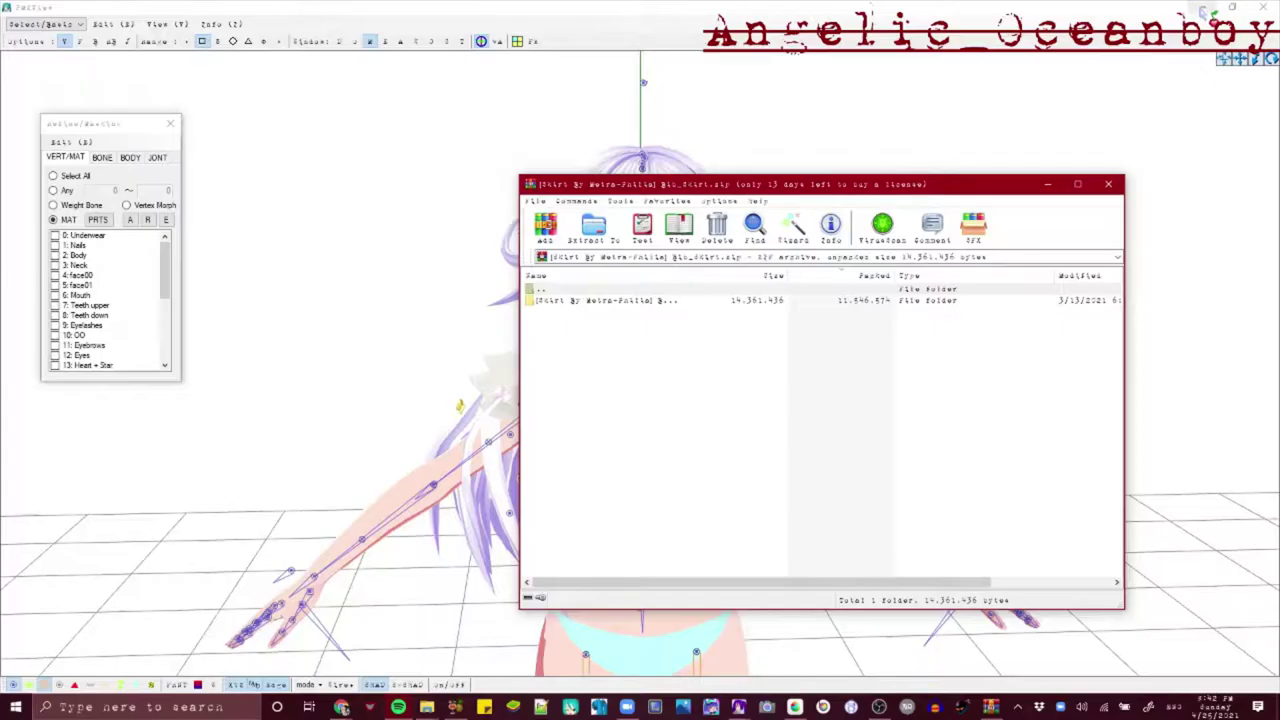
# Open the Skirts folder in File Explorer beside the opened archive
pyautogui.click(427, 707)
pyautogui.click(392, 650)
pyautogui.click(427, 707)
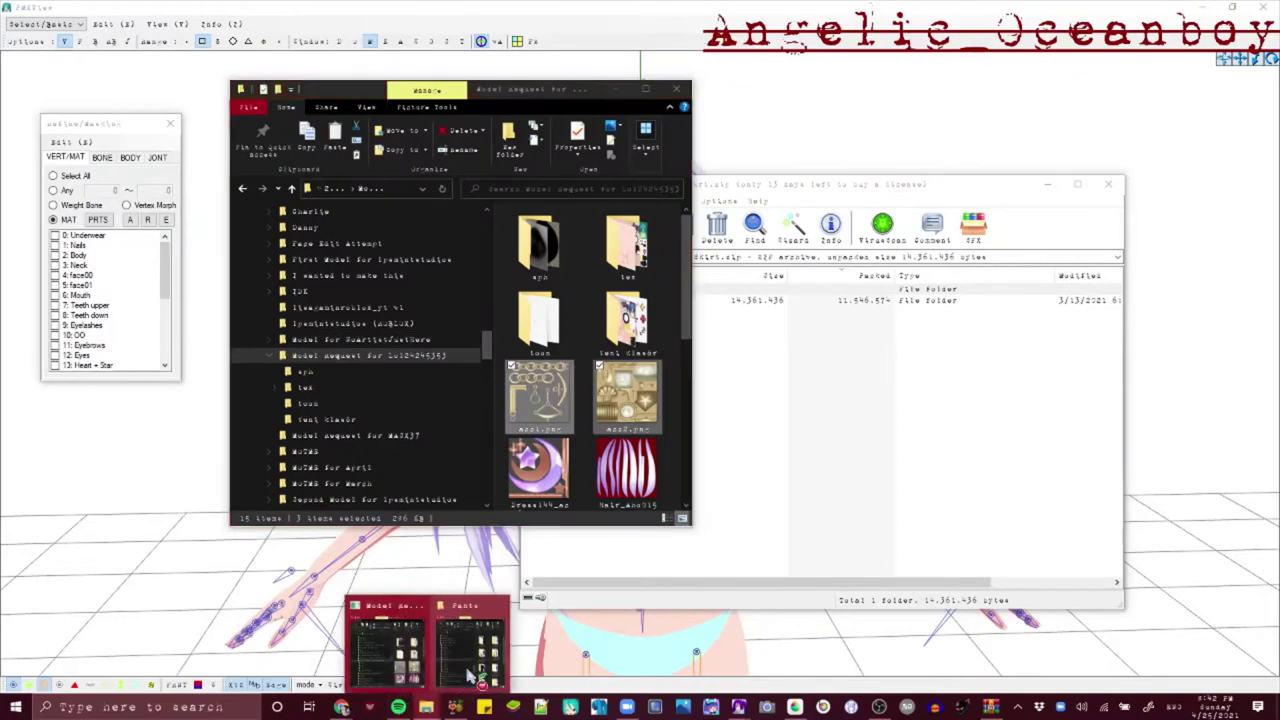
pyautogui.click(470, 660)
pyautogui.moveTo(957, 117); pyautogui.dragTo(522, 77)
pyautogui.click(351, 362)
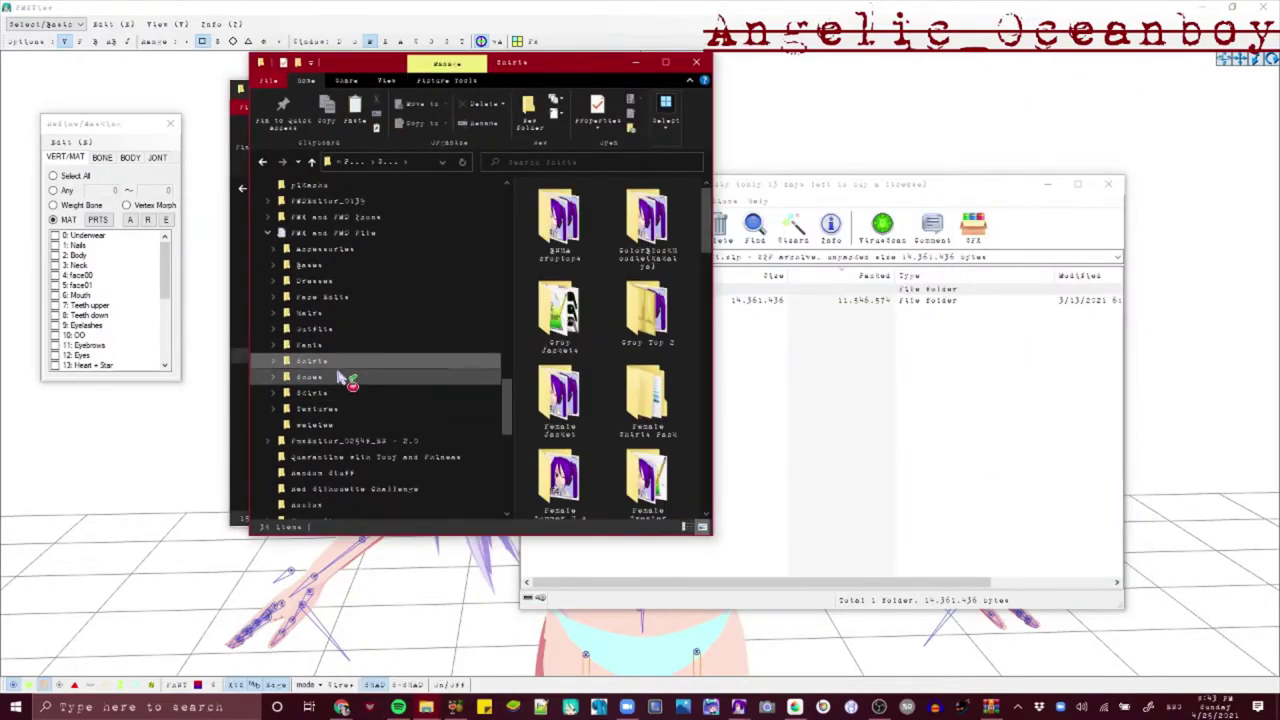
pyautogui.click(340, 392)
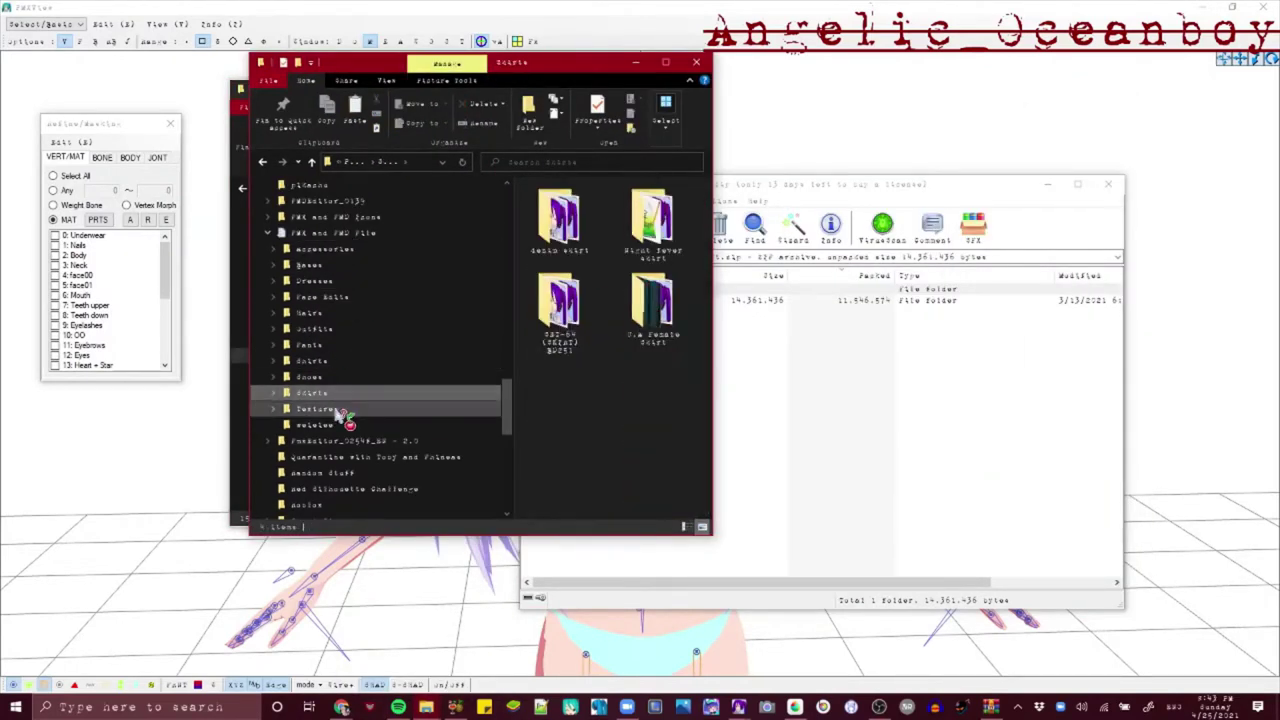
# Extract the Bib_Skirt folder from the archive into the Skirts folder and open the extracted folder
pyautogui.click(720, 188)
pyautogui.moveTo(707, 188); pyautogui.dragTo(1016, 205)
pyautogui.moveTo(899, 318); pyautogui.dragTo(609, 400)
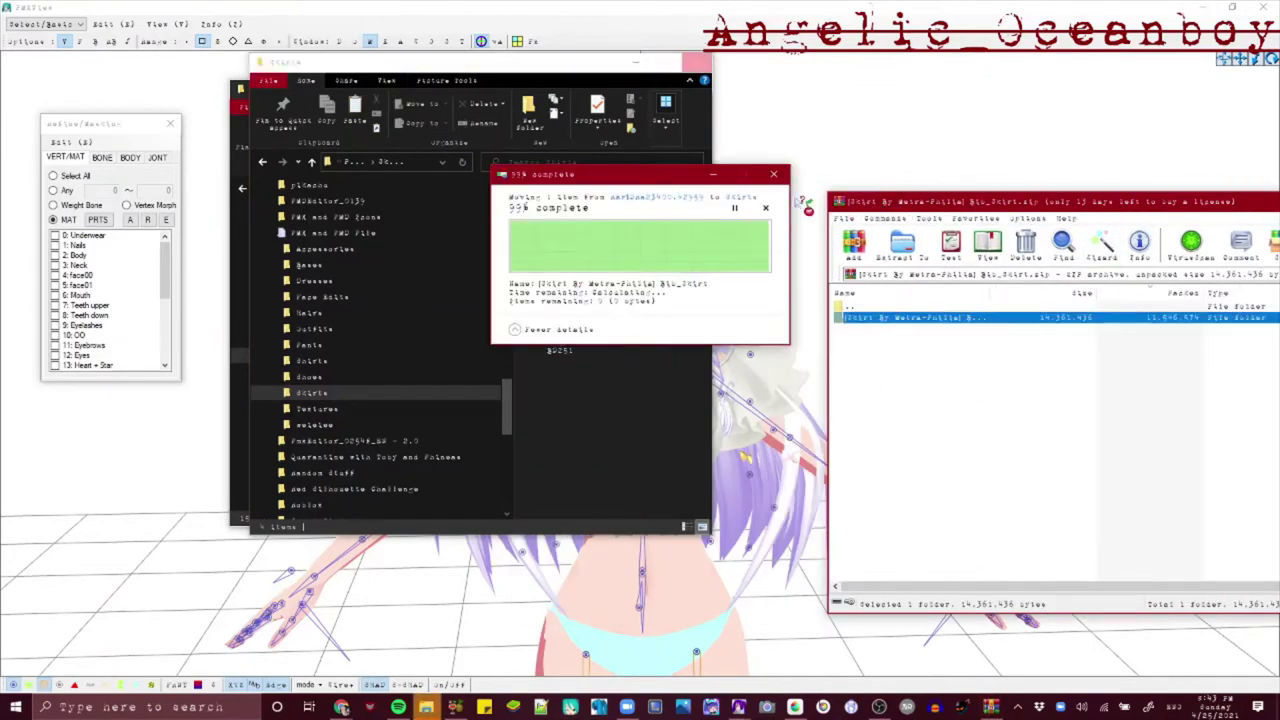
pyautogui.moveTo(910, 202); pyautogui.dragTo(753, 210)
pyautogui.click(1258, 211)
pyautogui.press('Return')
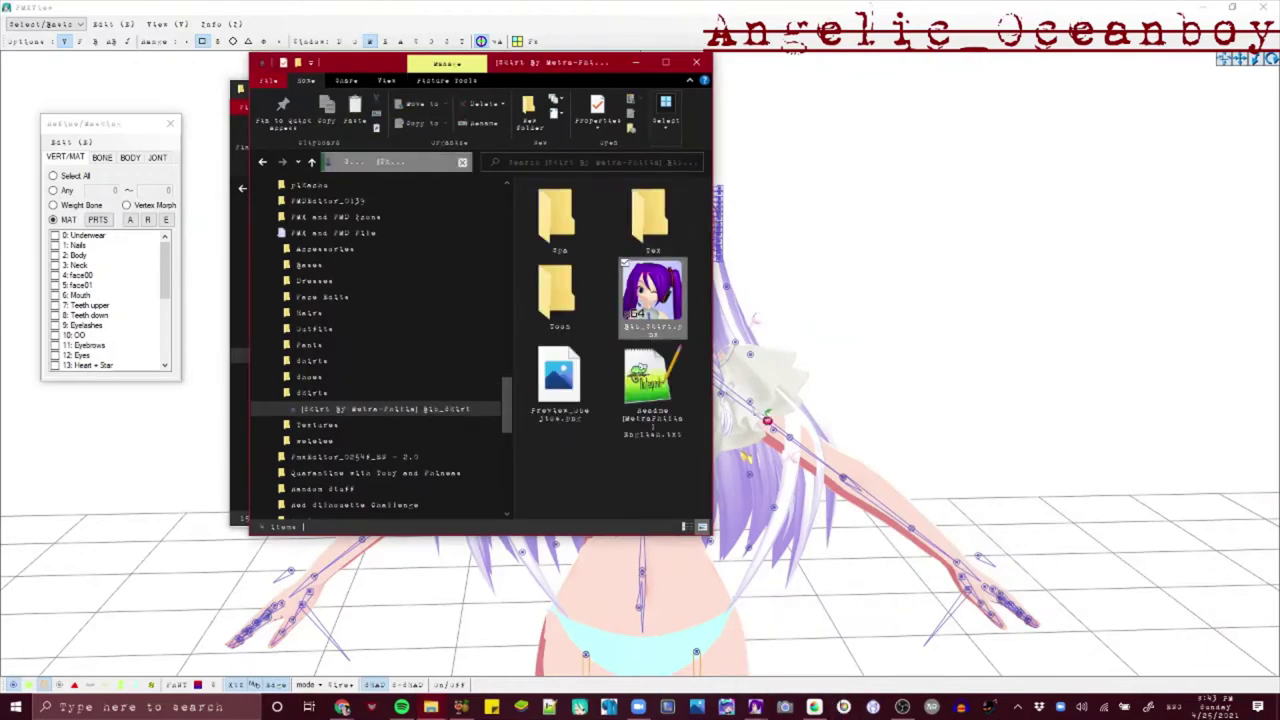
# Load Bib_Skirt.pmx in PMXEditor and select all of its vertices, bones, rigid bodies and joints
pyautogui.moveTo(848, 369); pyautogui.dragTo(849, 417)
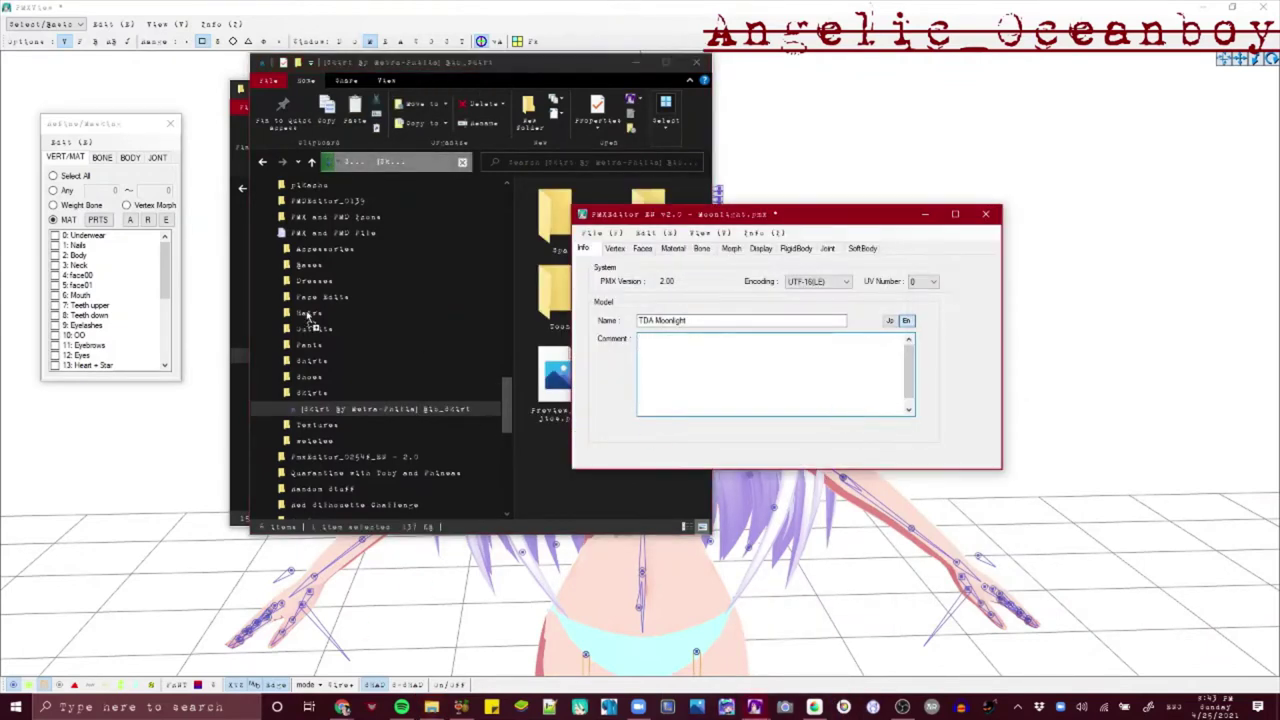
pyautogui.scroll(2, 308, 316)
pyautogui.click(1008, 527)
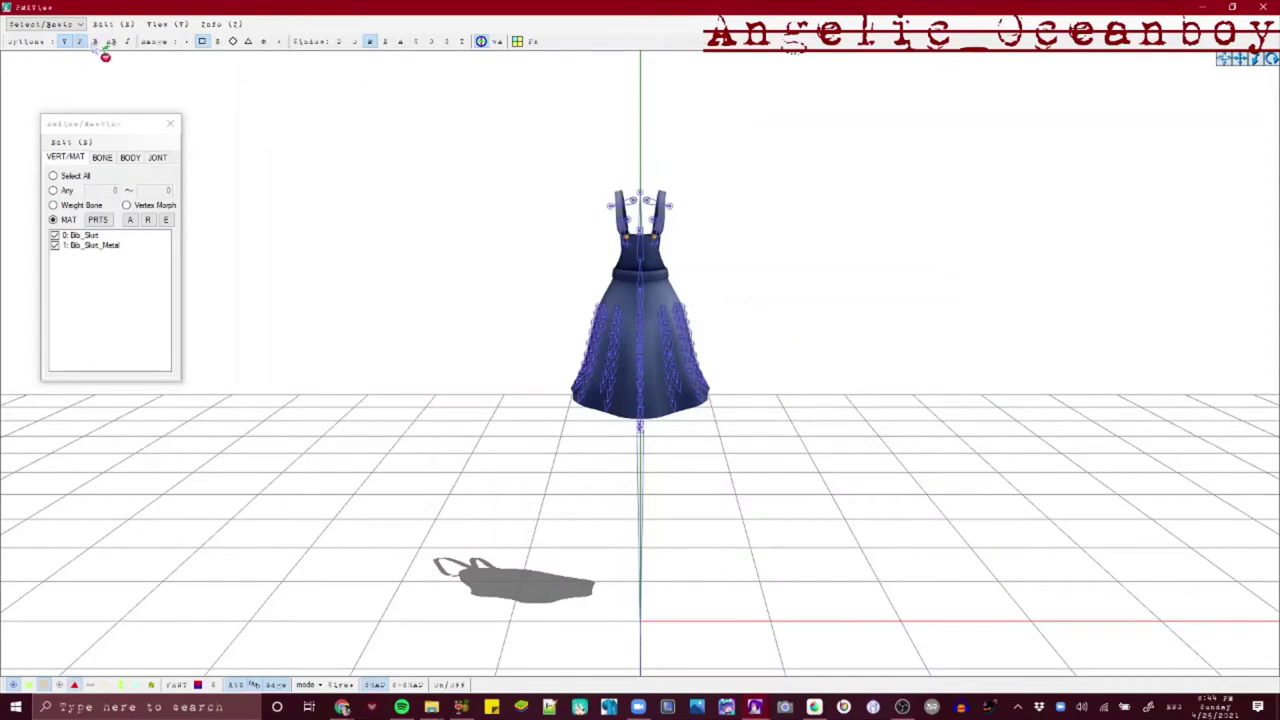
pyautogui.click(95, 42)
pyautogui.moveTo(745, 462); pyautogui.dragTo(960, 640)
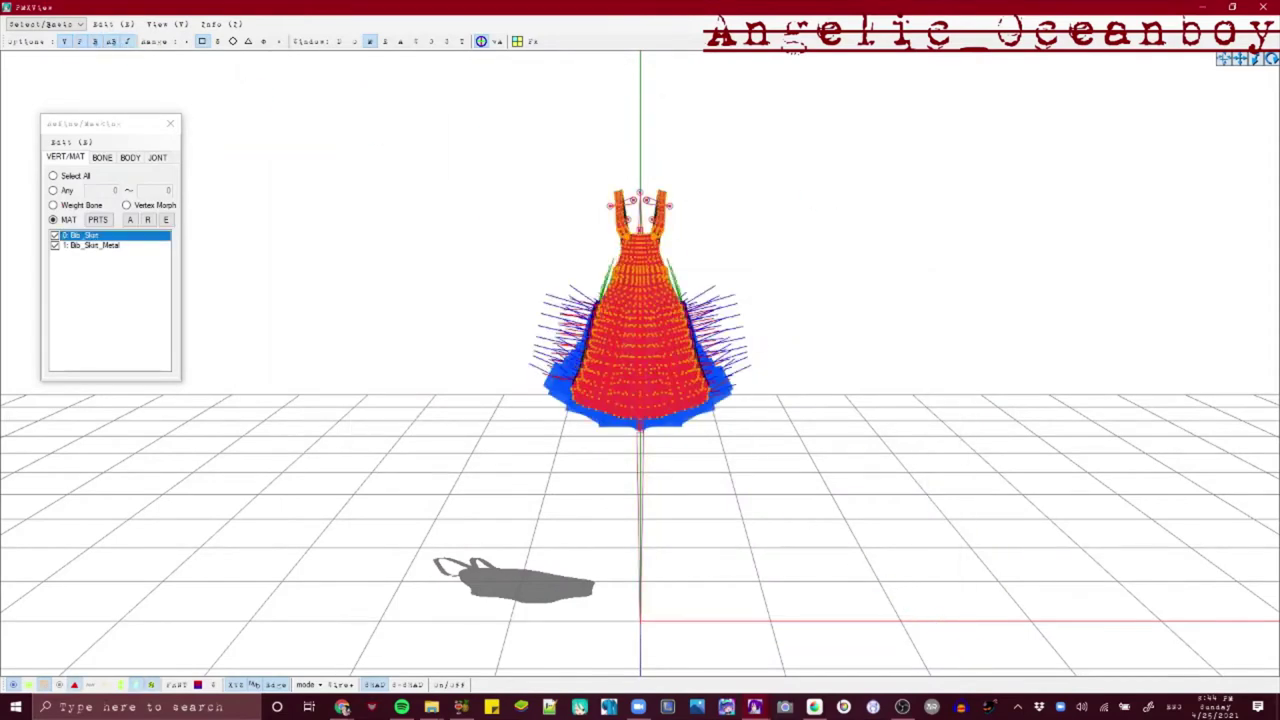
pyautogui.moveTo(1036, 168); pyautogui.dragTo(790, 182, button='right')
# Shift the whole selected skirt by 30 along Z with the Object Editor
pyautogui.click(385, 42)
pyautogui.moveTo(112, 56); pyautogui.dragTo(336, 270)
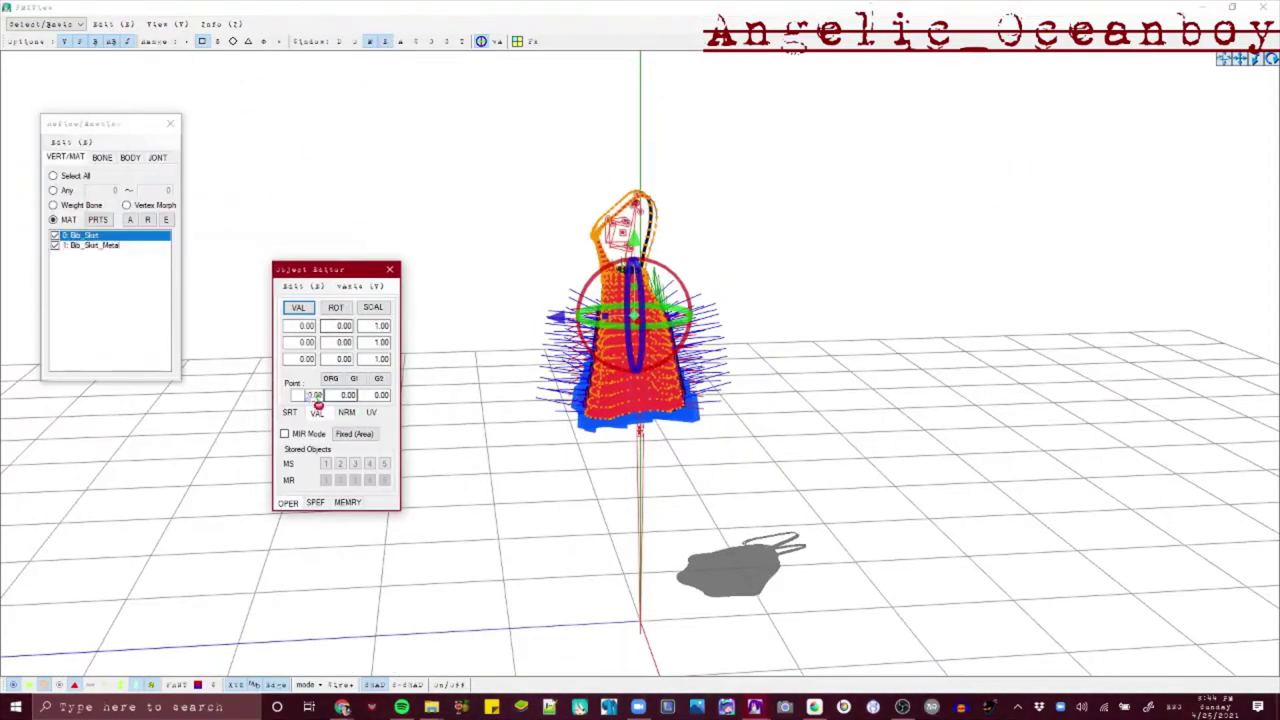
pyautogui.moveTo(617, 388); pyautogui.dragTo(294, 377, button='right')
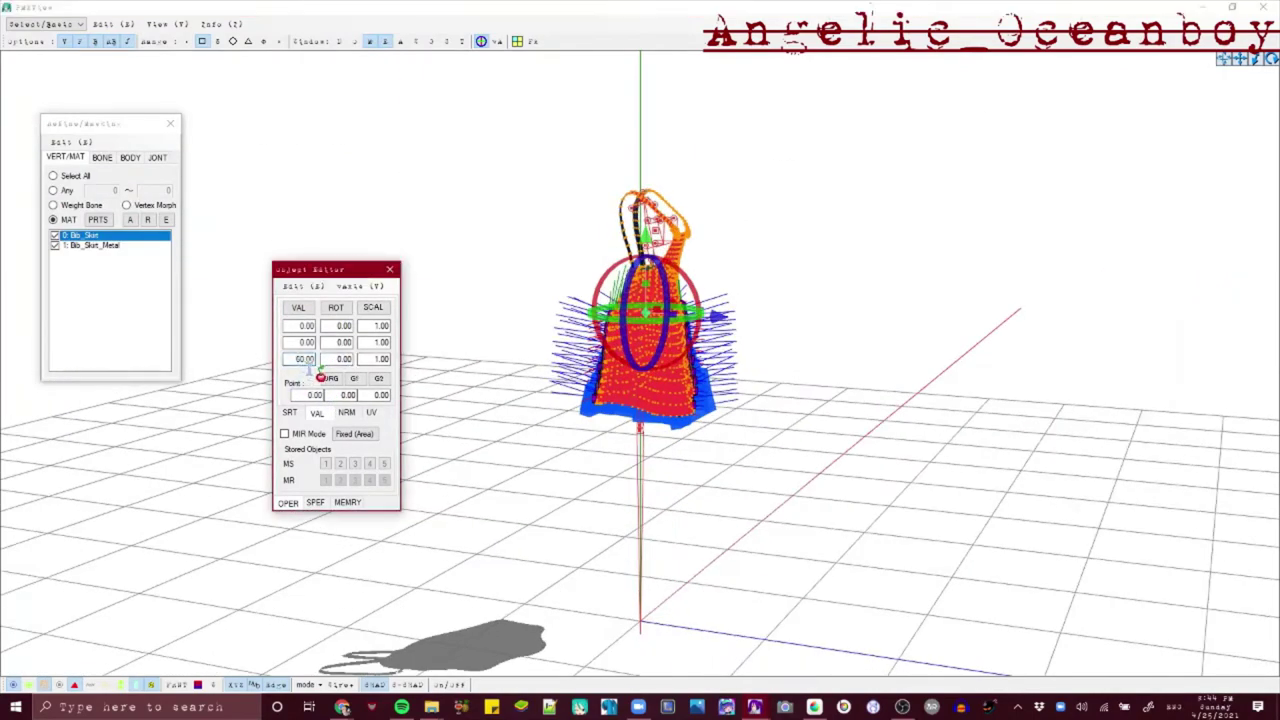
pyautogui.click(288, 312)
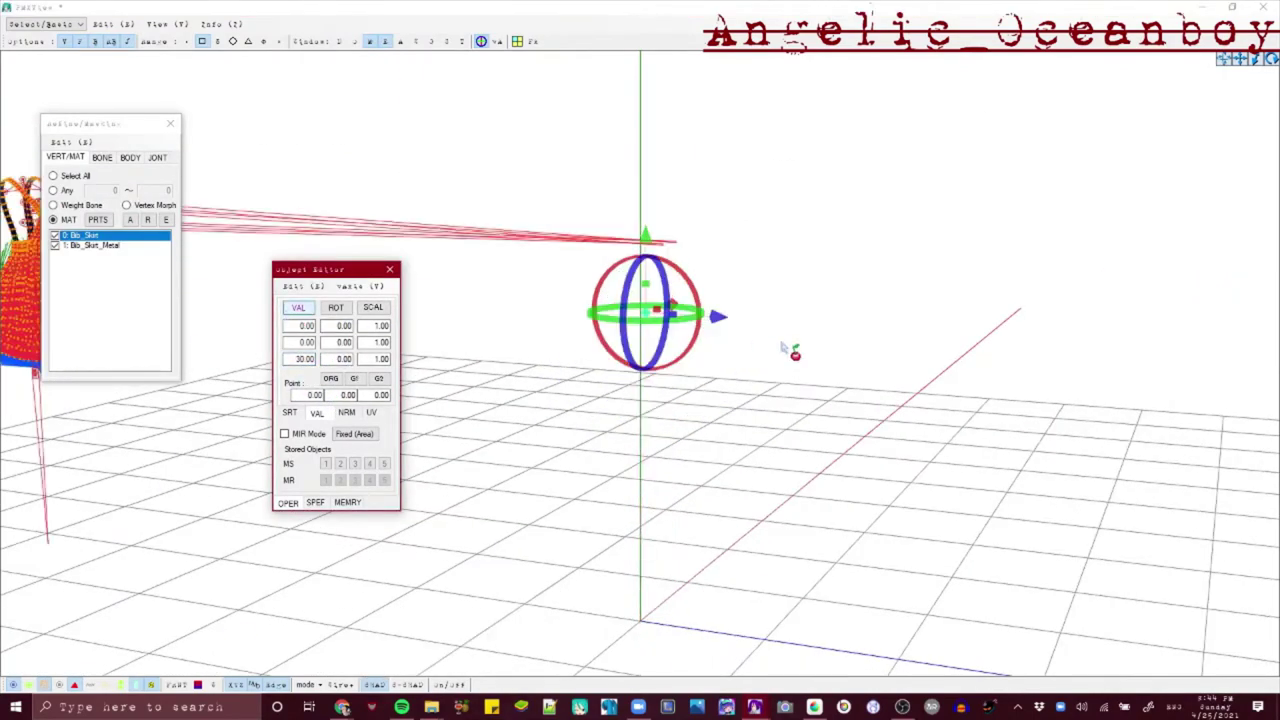
pyautogui.click(390, 270)
# Save the skirt as Bib_Skirt.pmx in its own folder and close the editor window
pyautogui.click(405, 707)
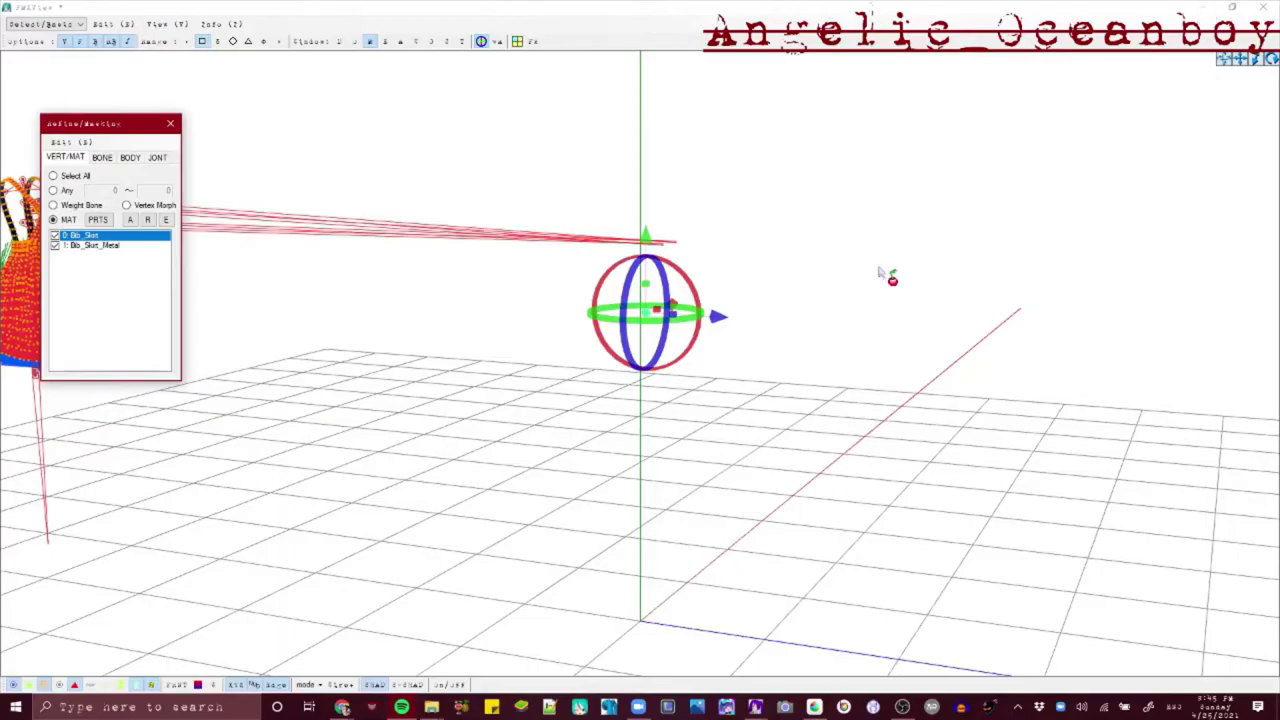
pyautogui.hotkey('ctrl', 'z')
pyautogui.click(755, 707)
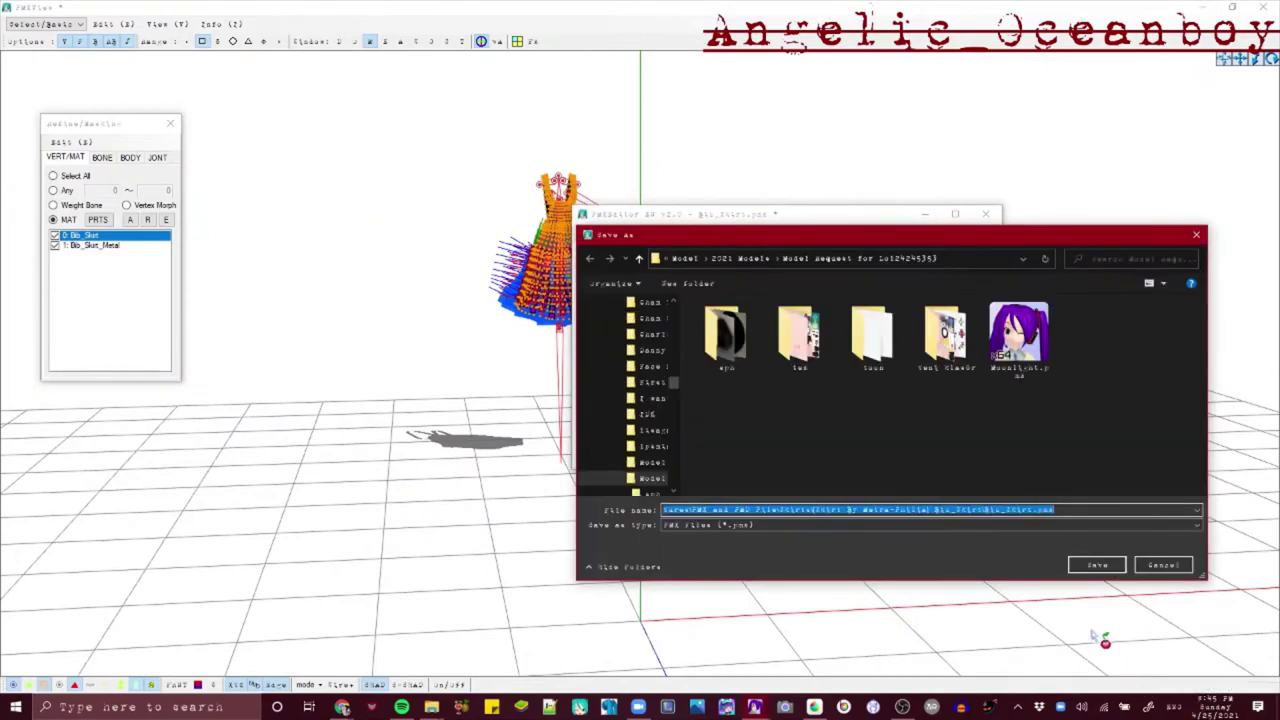
pyautogui.click(1083, 572)
pyautogui.click(715, 354)
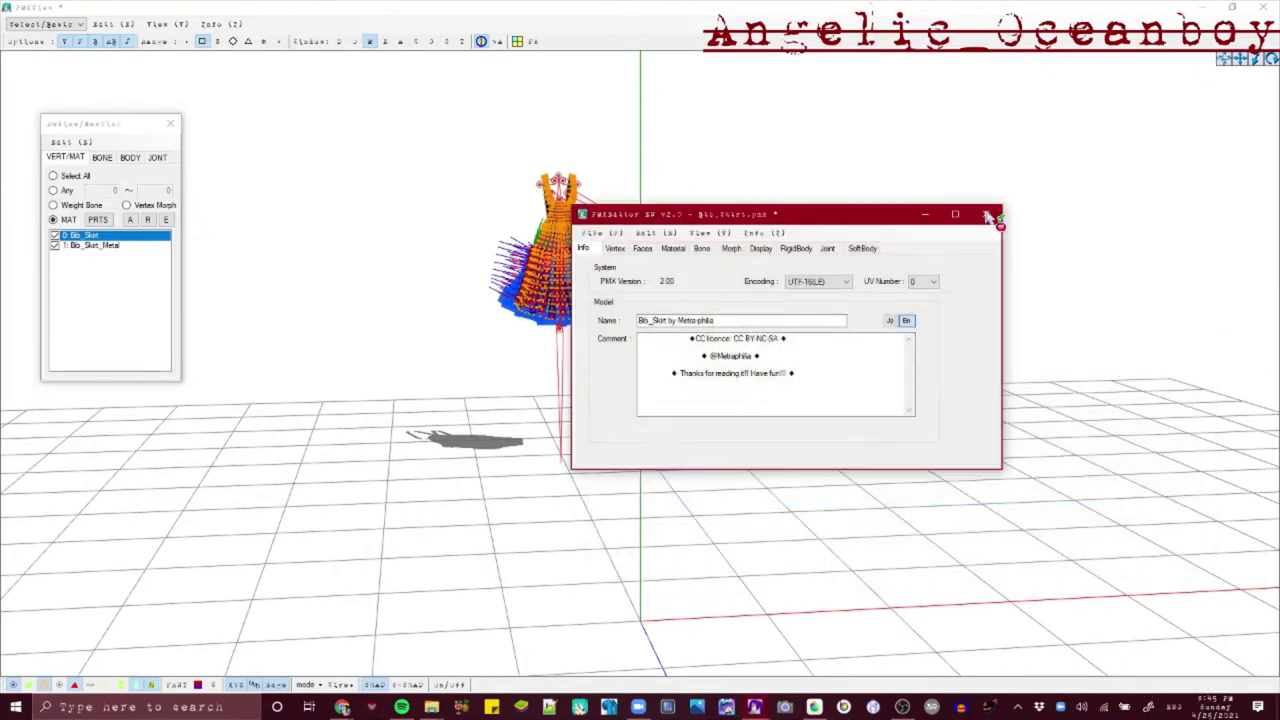
pyautogui.click(988, 216)
pyautogui.moveTo(430, 707)
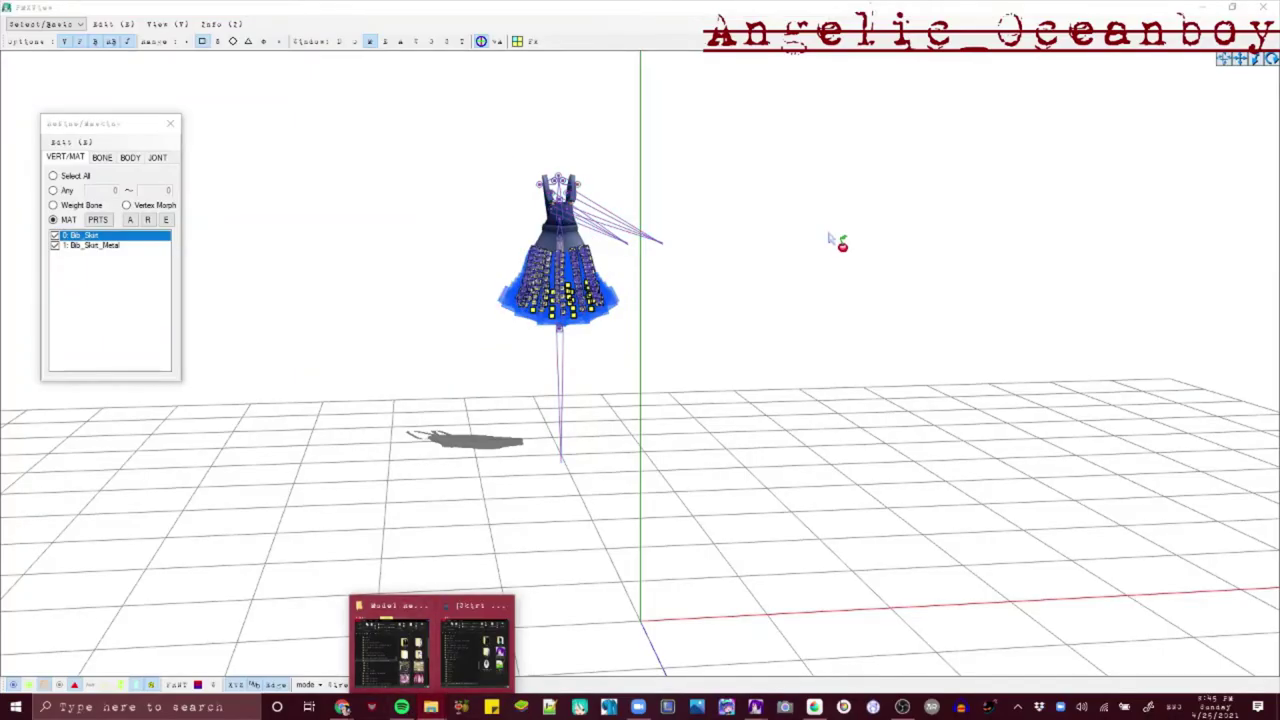
# Copy the Spa, Tex and Toon folders from the Bib_Skirt folder and bring up the model request folder
pyautogui.moveTo(830, 239); pyautogui.dragTo(655, 230, button='right')
pyautogui.moveTo(752, 707)
pyautogui.click(660, 650)
pyautogui.moveTo(432, 707)
pyautogui.click(402, 664)
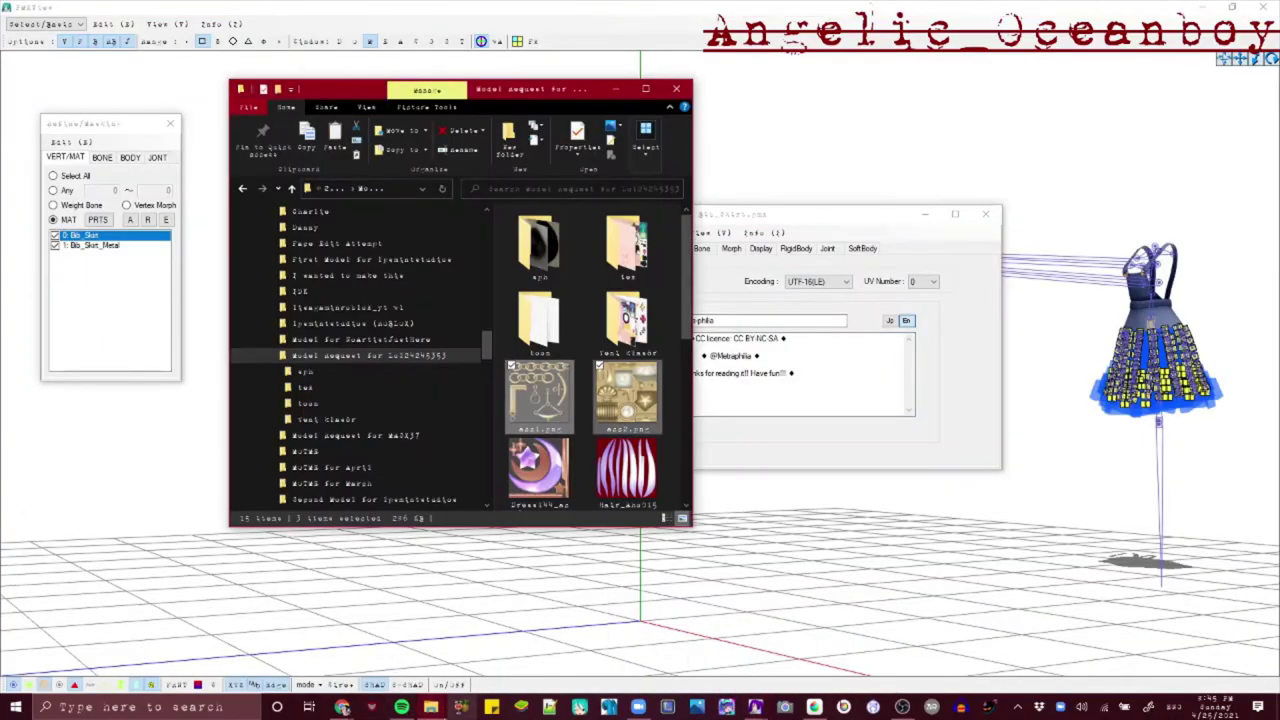
pyautogui.click(432, 707)
pyautogui.click(478, 656)
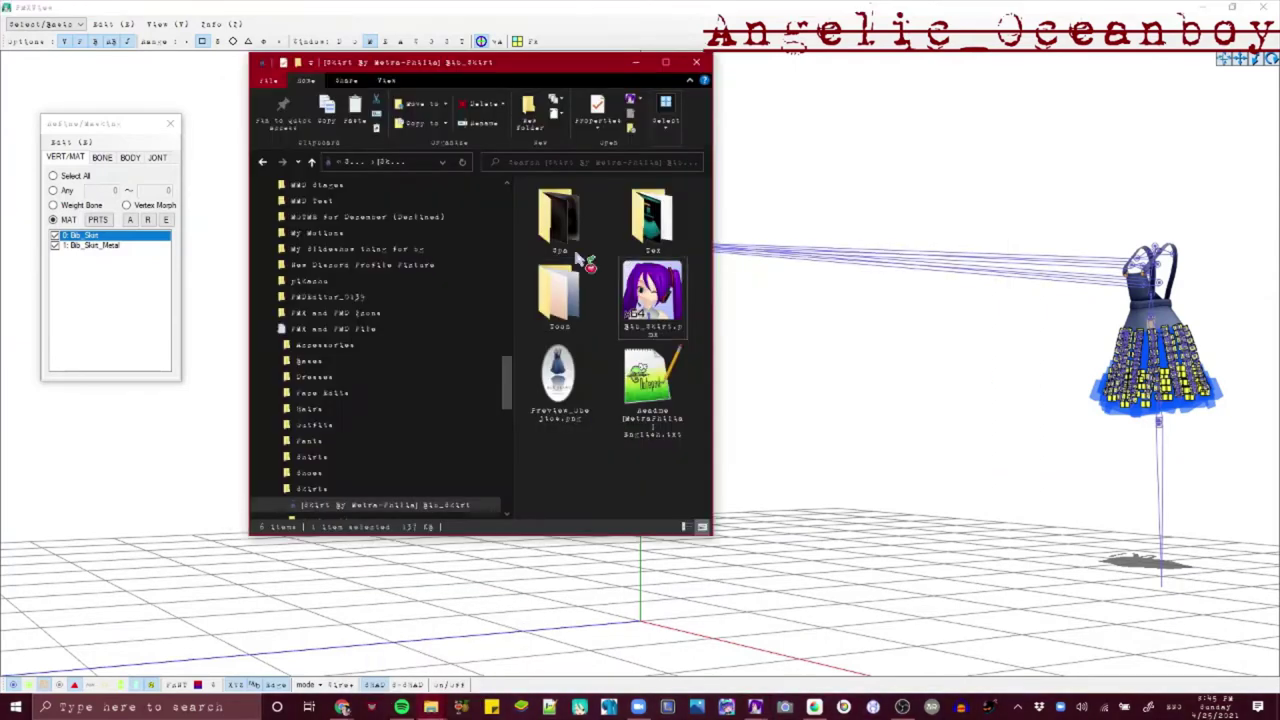
pyautogui.click(560, 296)
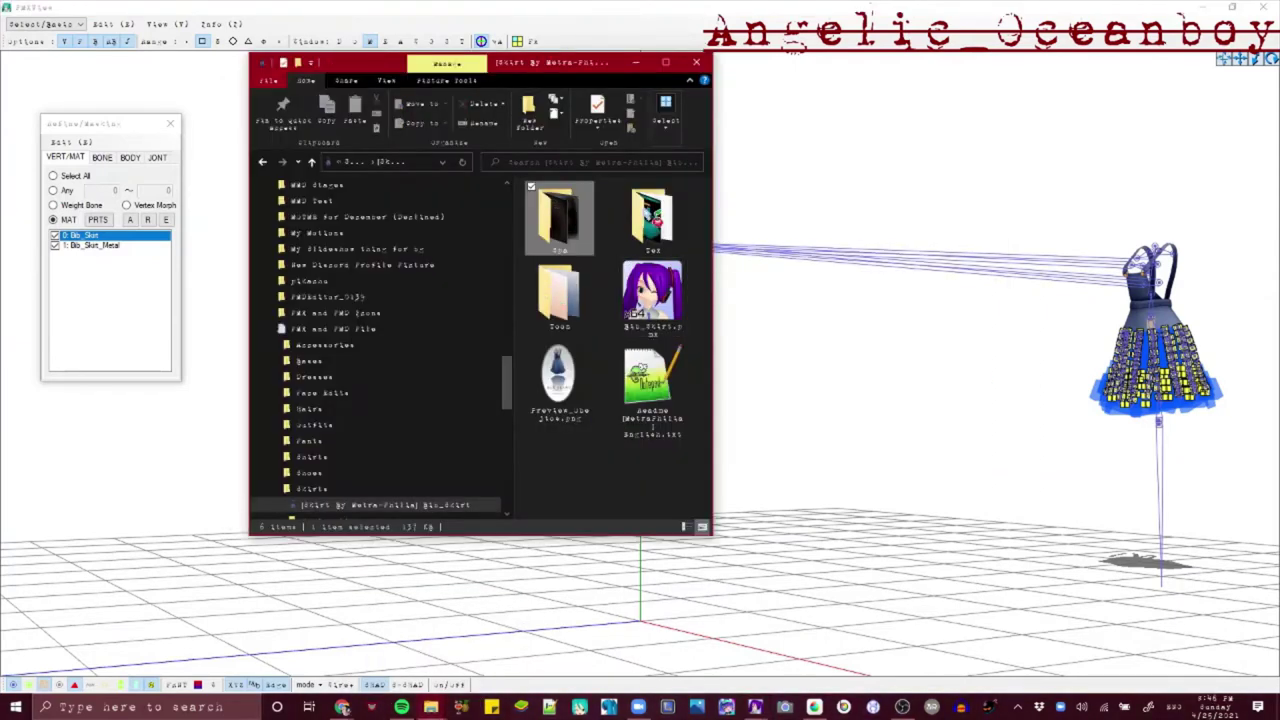
pyautogui.press('super')
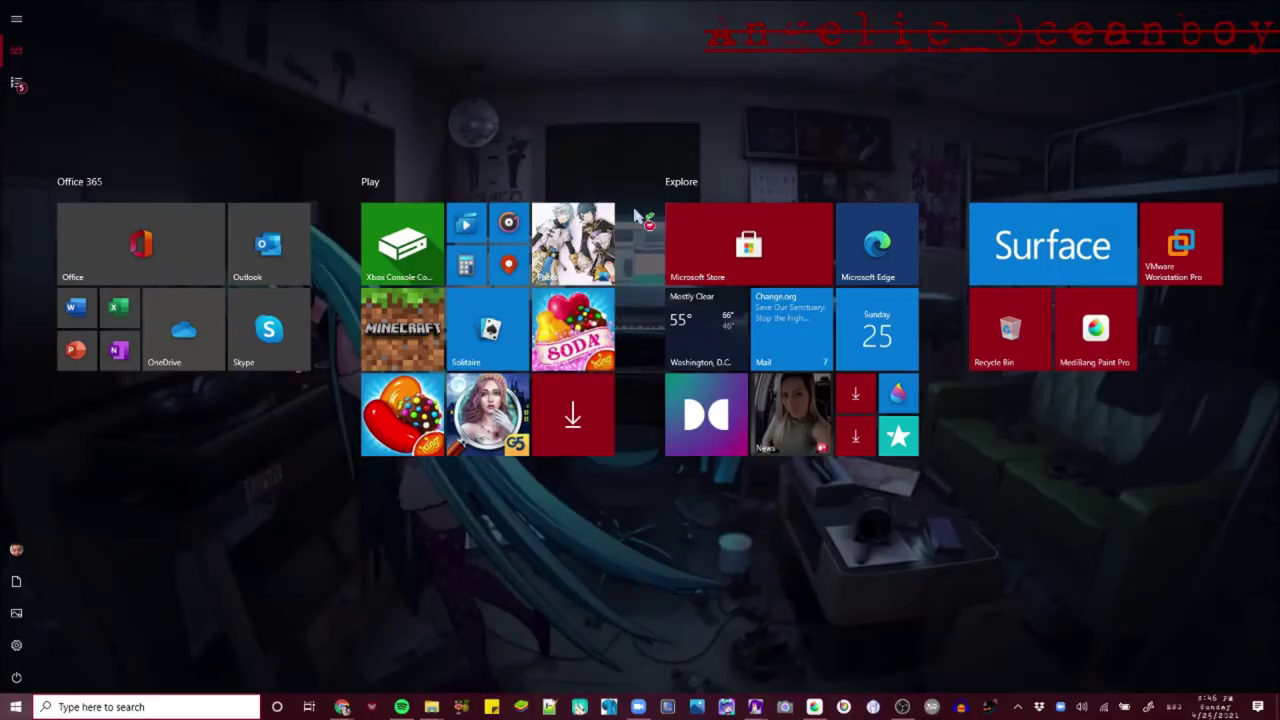
pyautogui.press('super')
pyautogui.click(638, 222)
pyautogui.keyDown('ctrl'); pyautogui.click(574, 288); pyautogui.keyUp('ctrl')
pyautogui.click(431, 707)
pyautogui.click(386, 663)
pyautogui.click(618, 374)
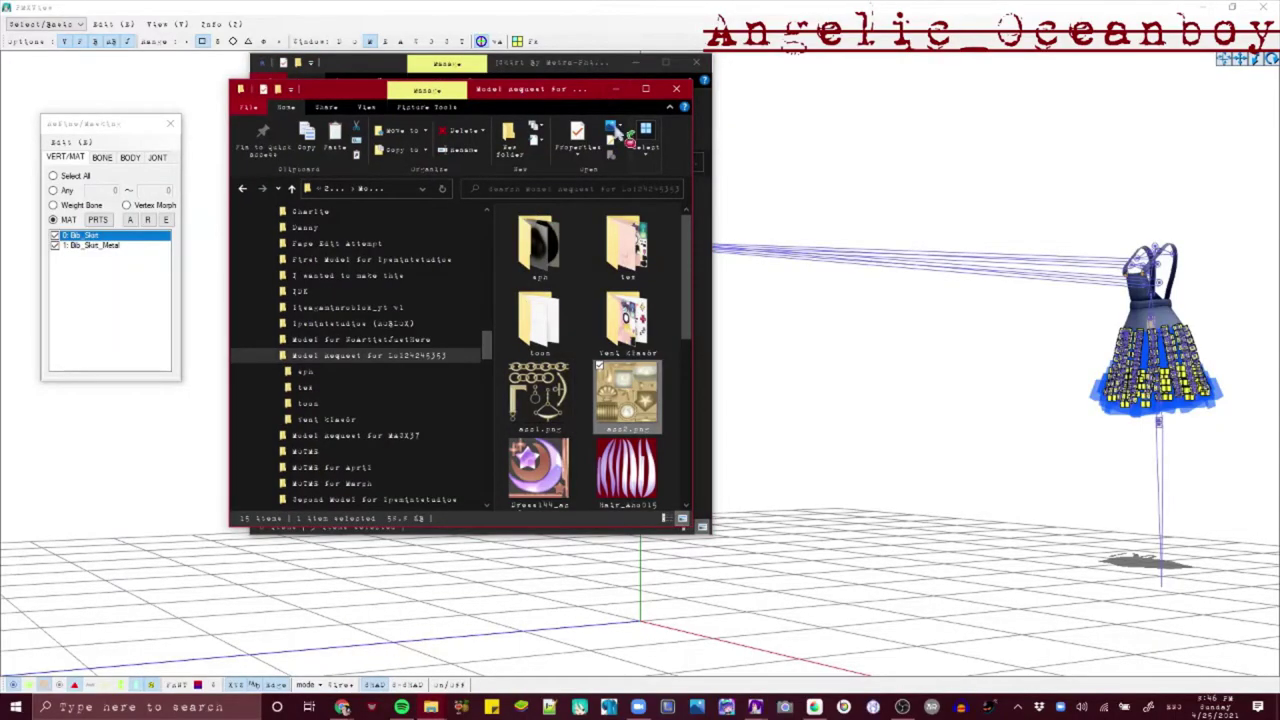
# Paste the skirt's Spa, Tex and Toon folders into the model request folder
pyautogui.click(812, 622)
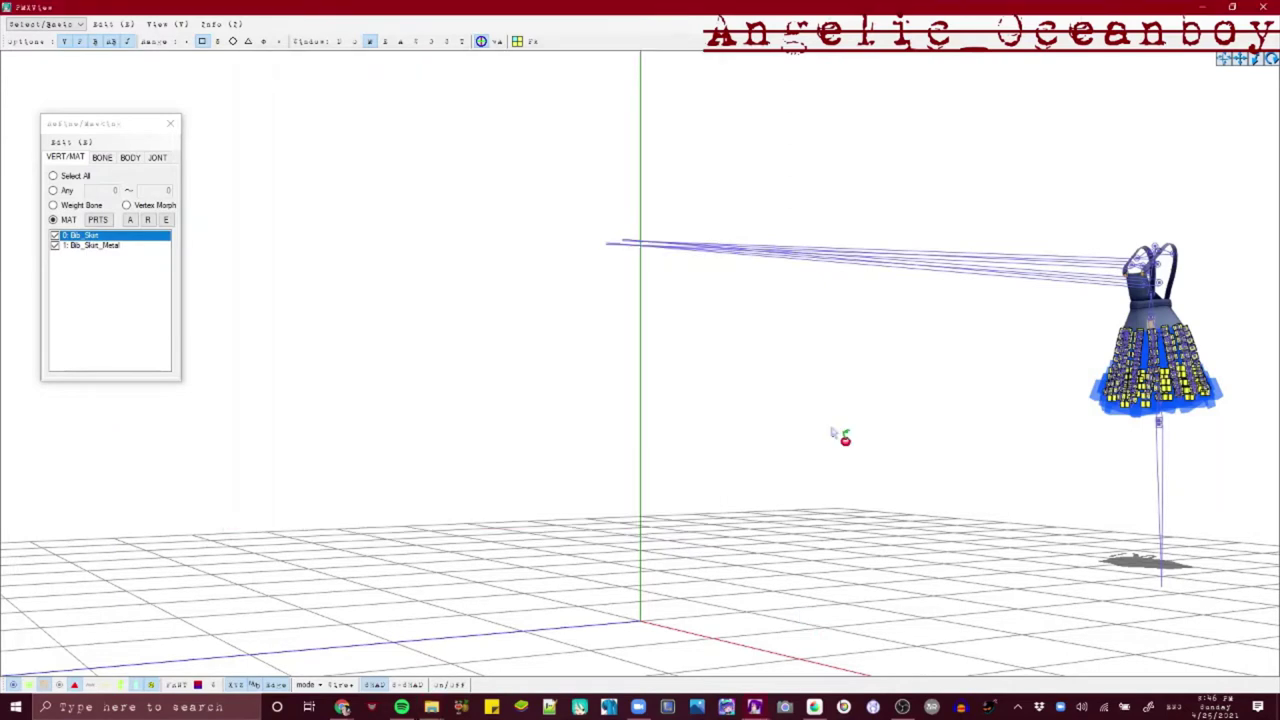
pyautogui.moveTo(831, 431); pyautogui.dragTo(926, 444, button='right')
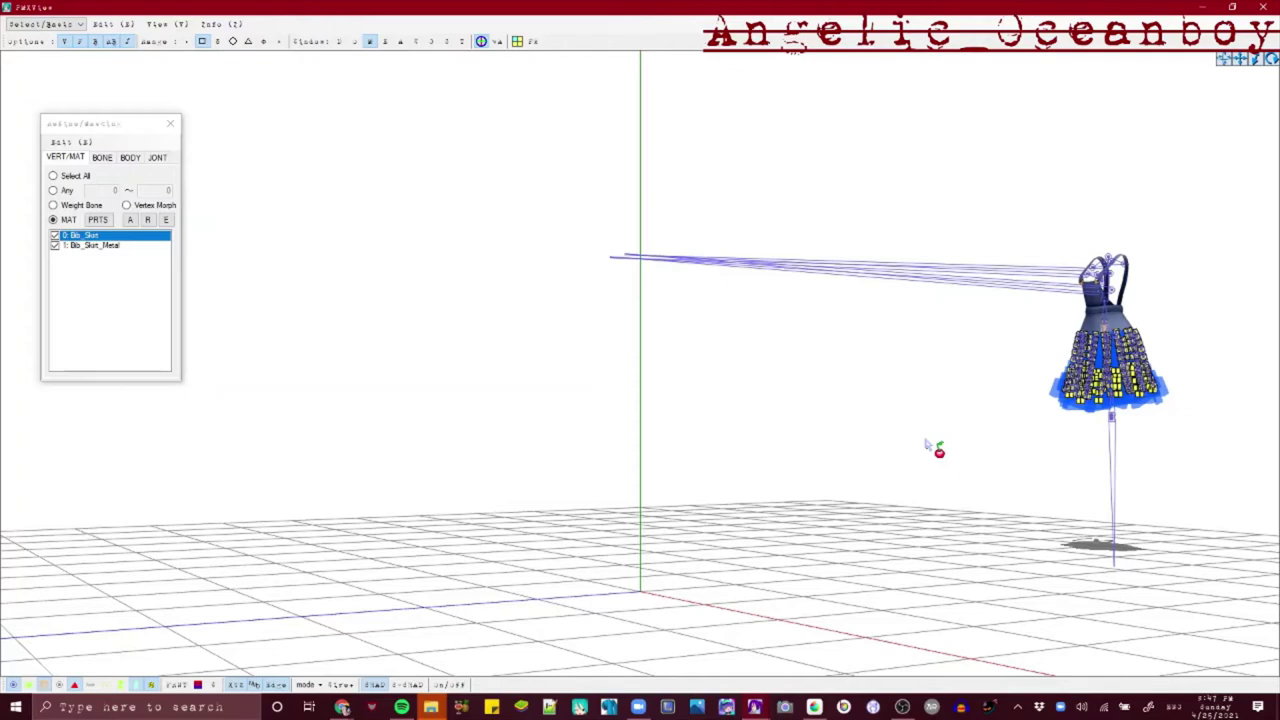
pyautogui.moveTo(1108, 195); pyautogui.dragTo(1040, 206, button='middle')
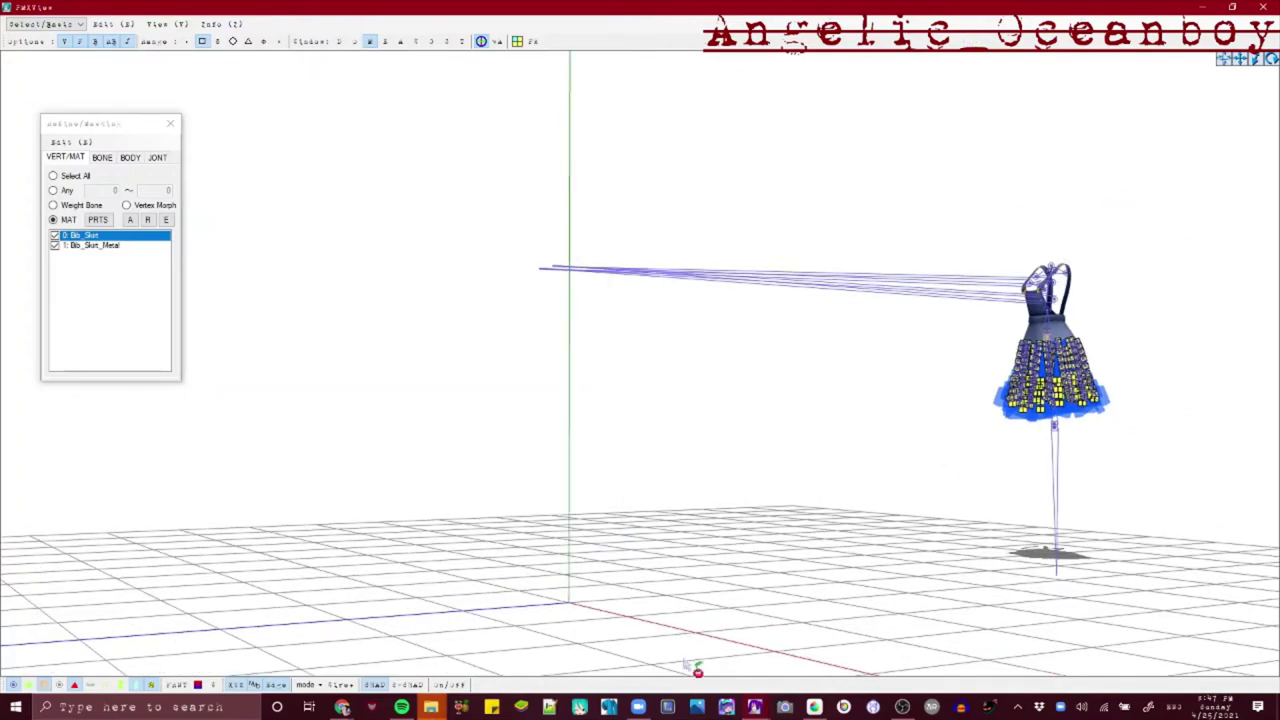
pyautogui.click(755, 707)
pyautogui.click(706, 660)
pyautogui.click(602, 233)
pyautogui.click(638, 296)
pyautogui.click(435, 710)
pyautogui.click(431, 707)
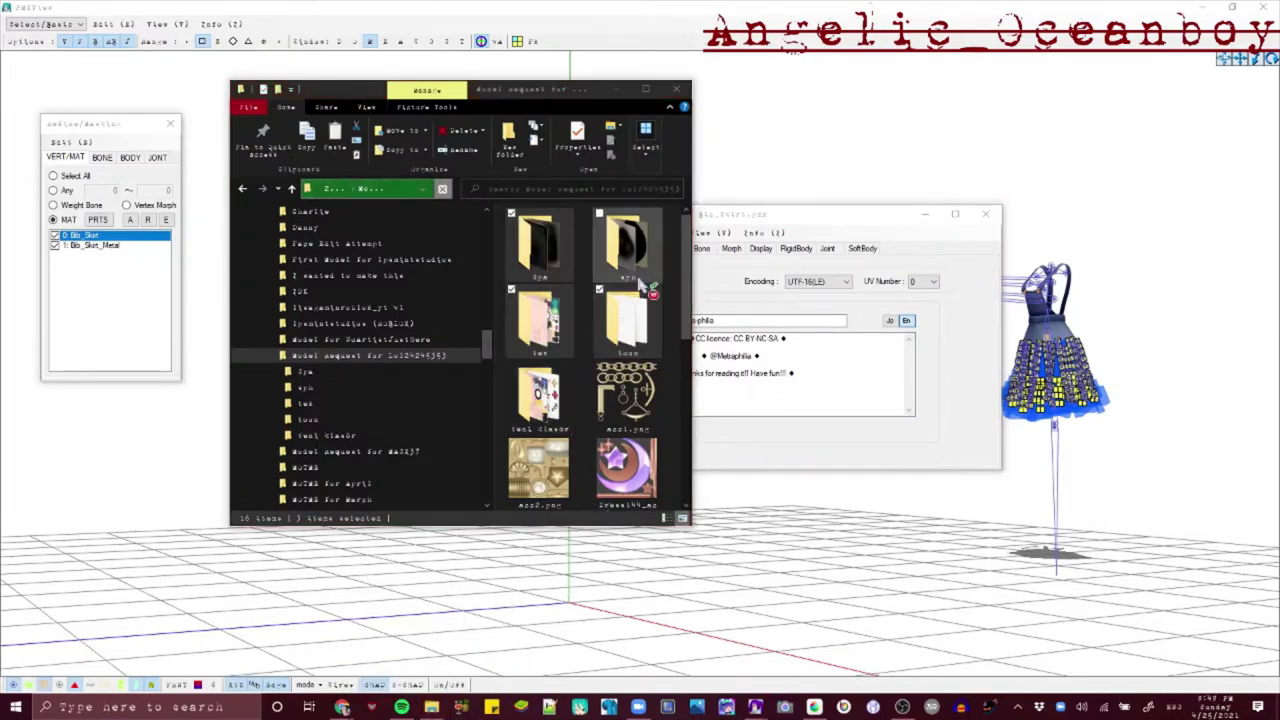
# Load Moonlight.pmx from the model request folder in PMXEditor in place of the skirt
pyautogui.scroll(-5, 640, 285)
pyautogui.moveTo(878, 570); pyautogui.dragTo(853, 425)
pyautogui.click(824, 413)
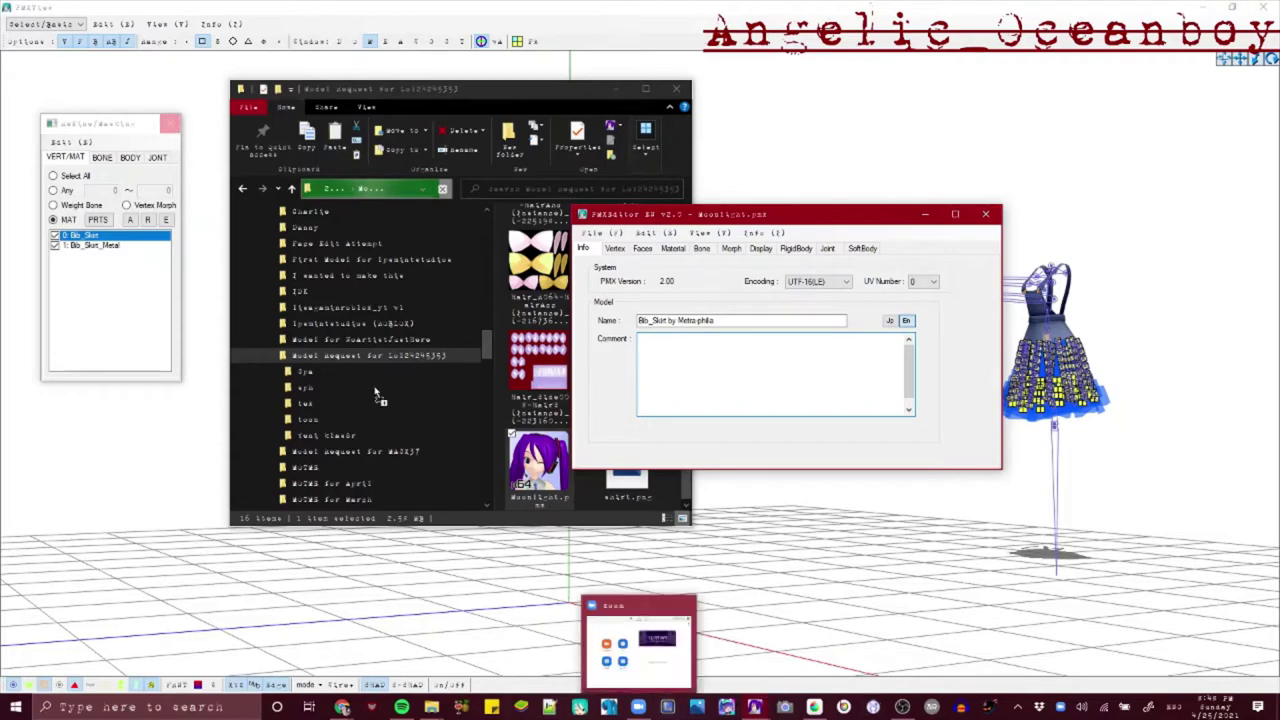
pyautogui.click(815, 665)
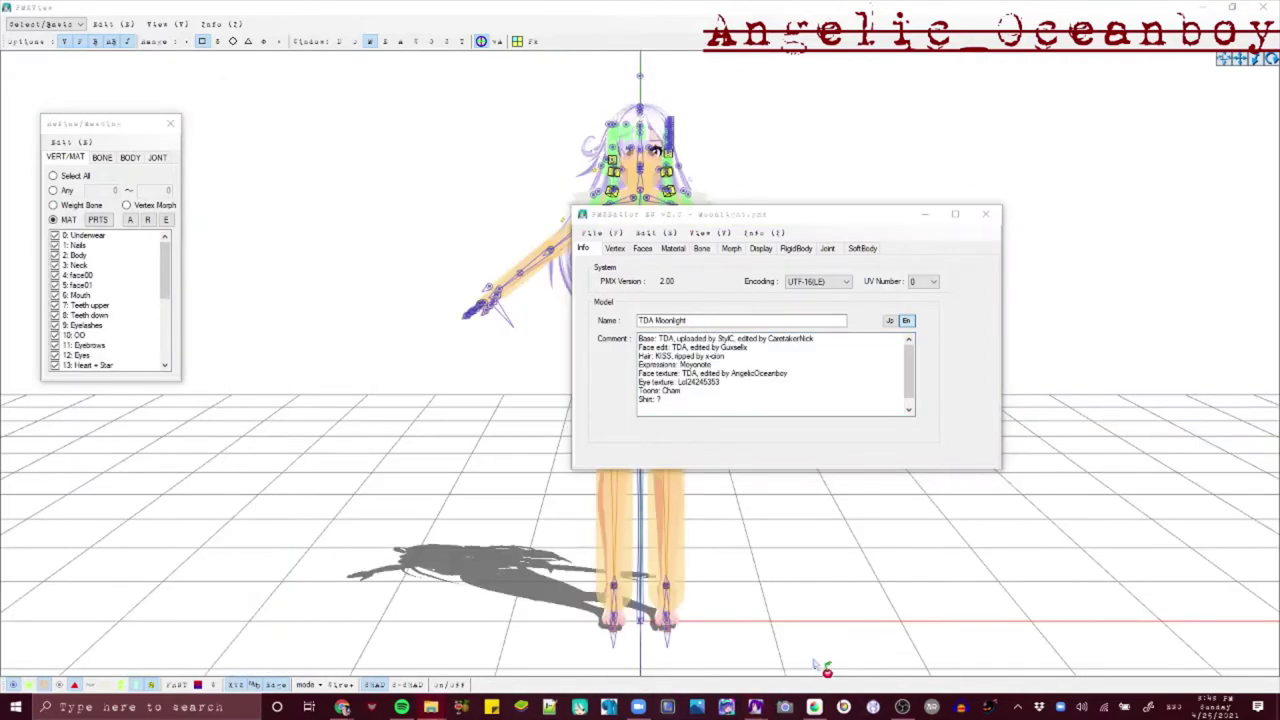
# Check the terms of use in the Bib_Skirt readme and create a readme folder in the model request folder
pyautogui.click(430, 708)
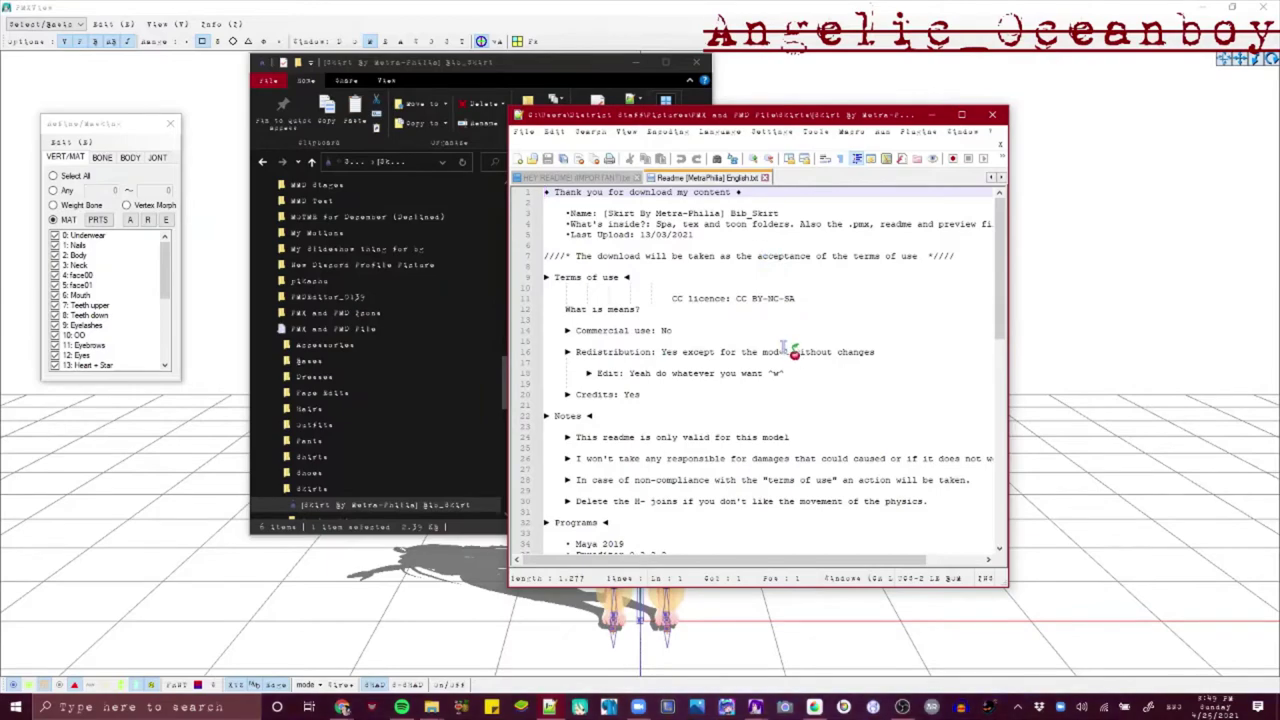
pyautogui.scroll(-2, 788, 348)
pyautogui.click(996, 118)
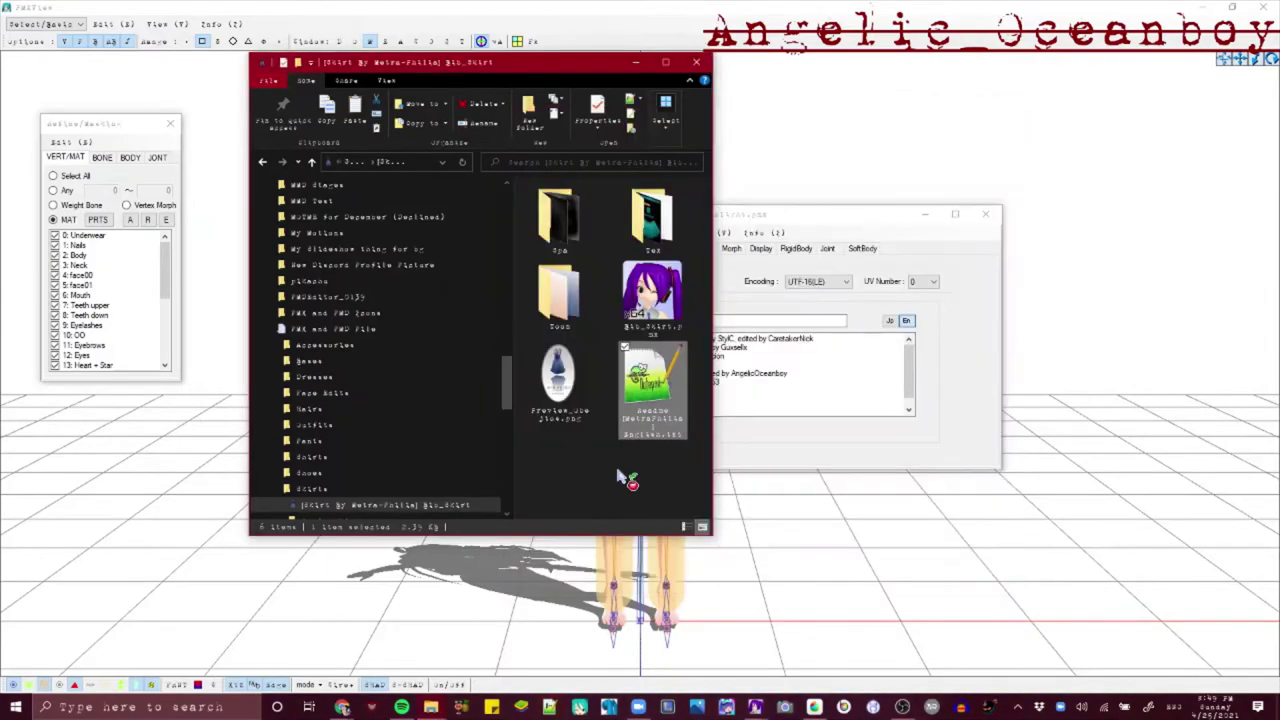
pyautogui.moveTo(431, 707)
pyautogui.click(390, 660)
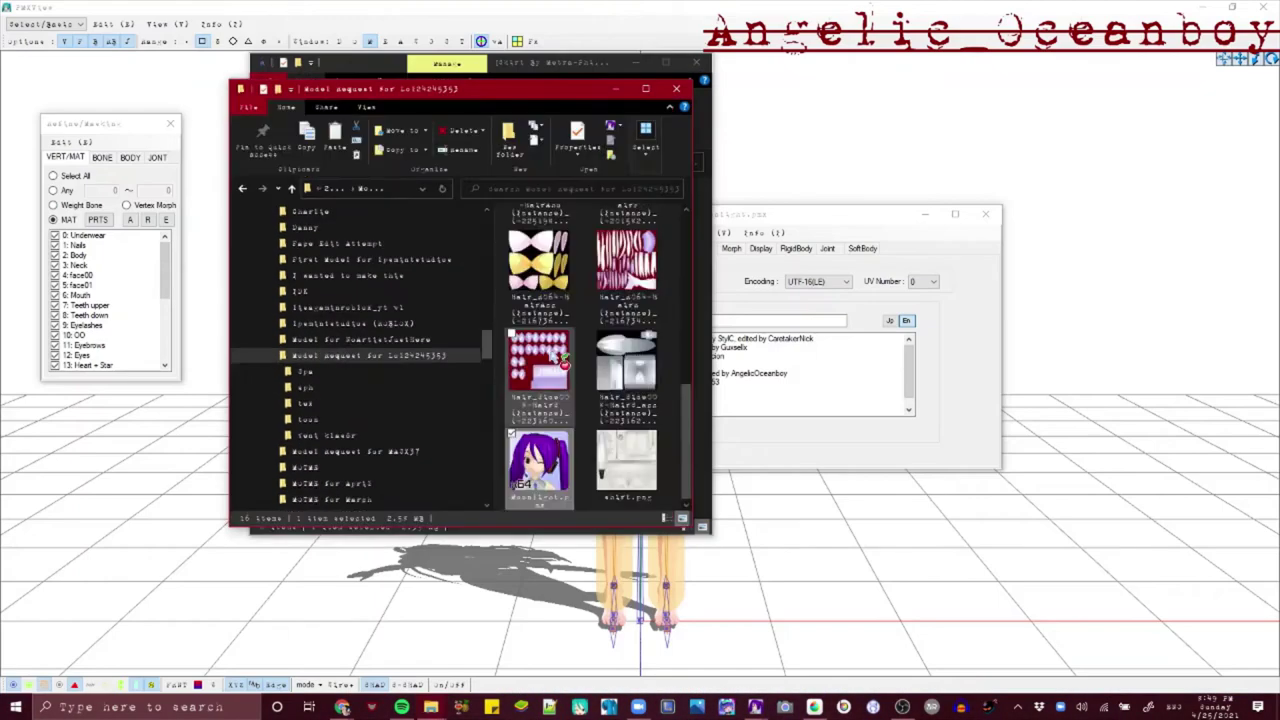
pyautogui.scroll(5, 575, 495)
pyautogui.click(578, 485)
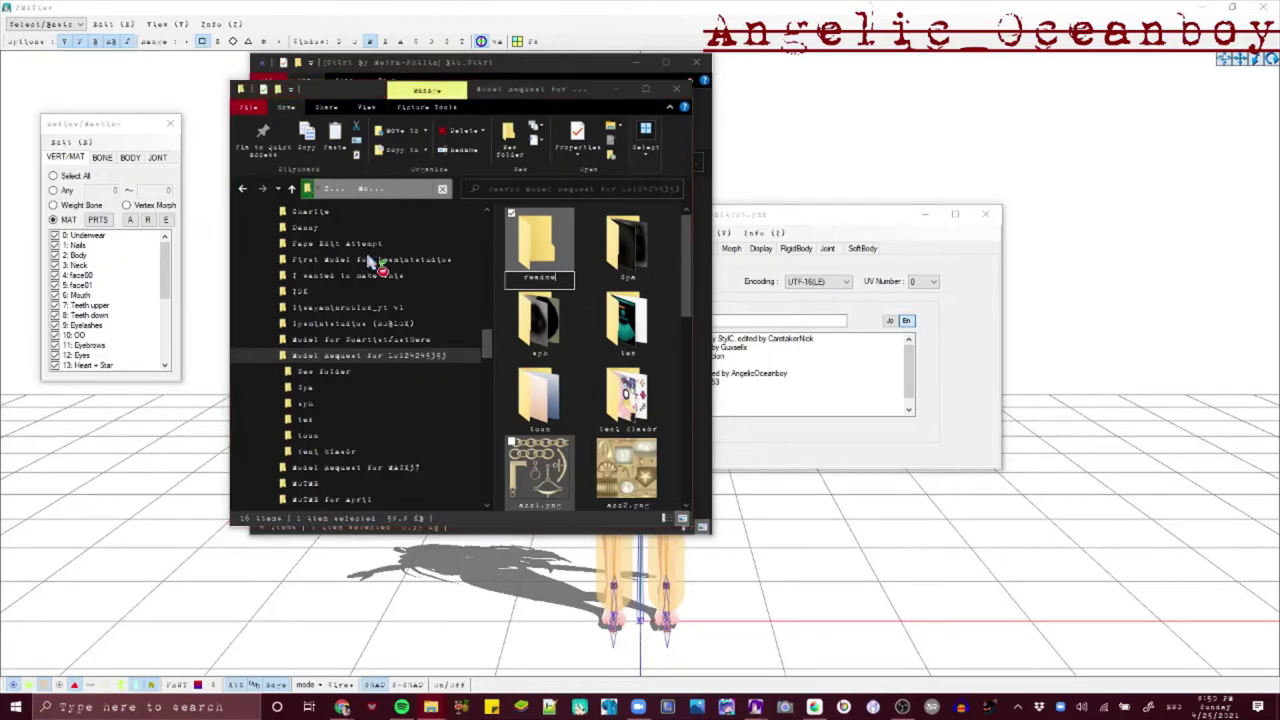
pyautogui.press('Return')
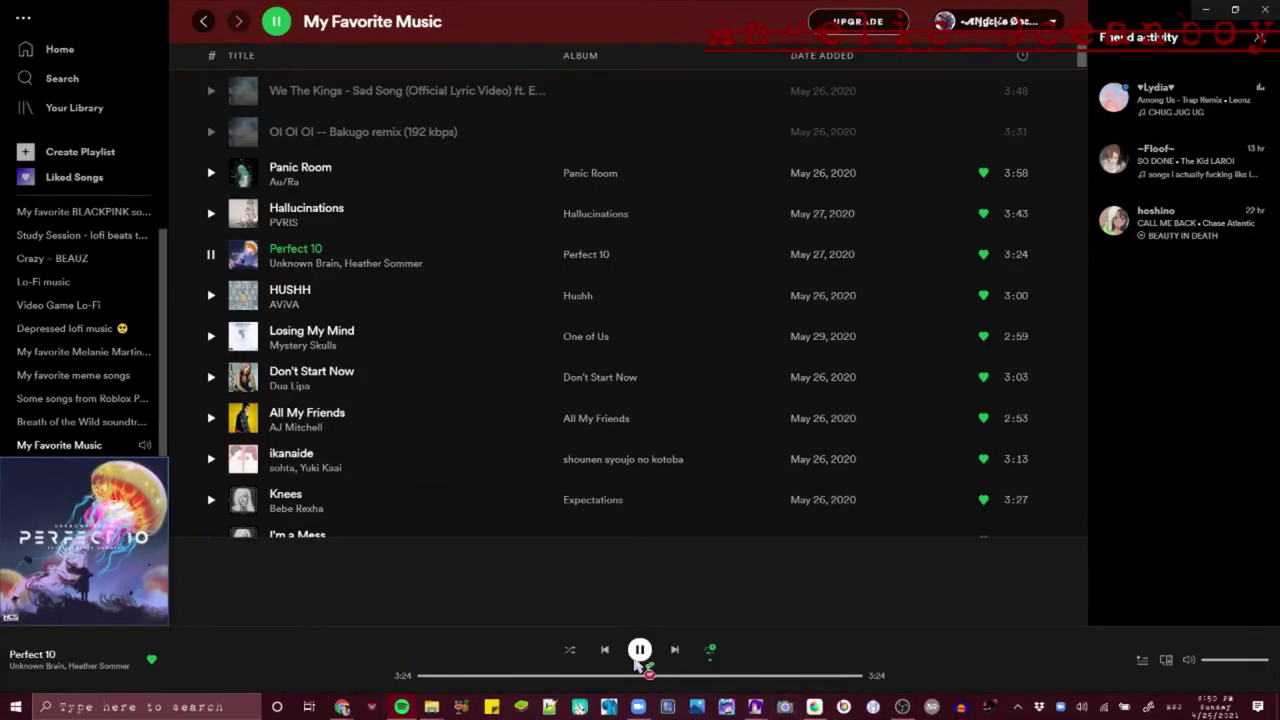
# Play Levitating (feat. DaBaby) from the My Favorite Music playlist in Spotify and minimize the player
pyautogui.click(1018, 708)
pyautogui.rightClick(980, 655)
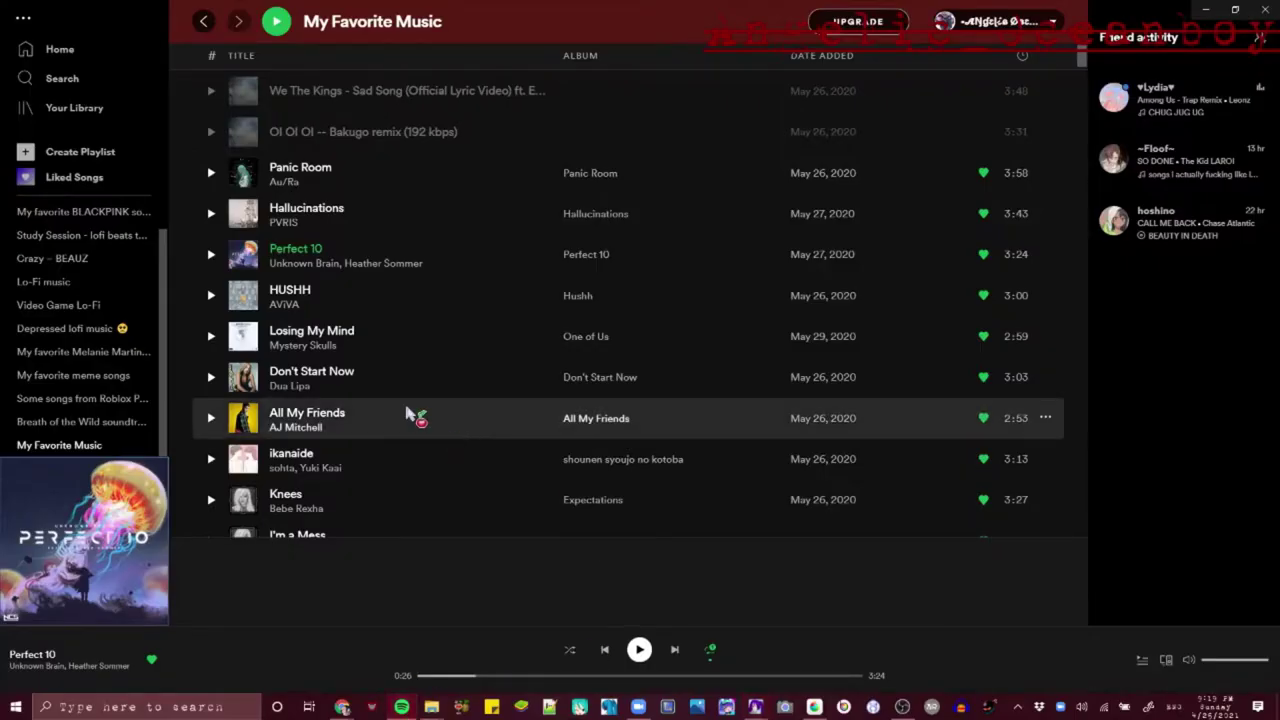
pyautogui.scroll(-15, 408, 413)
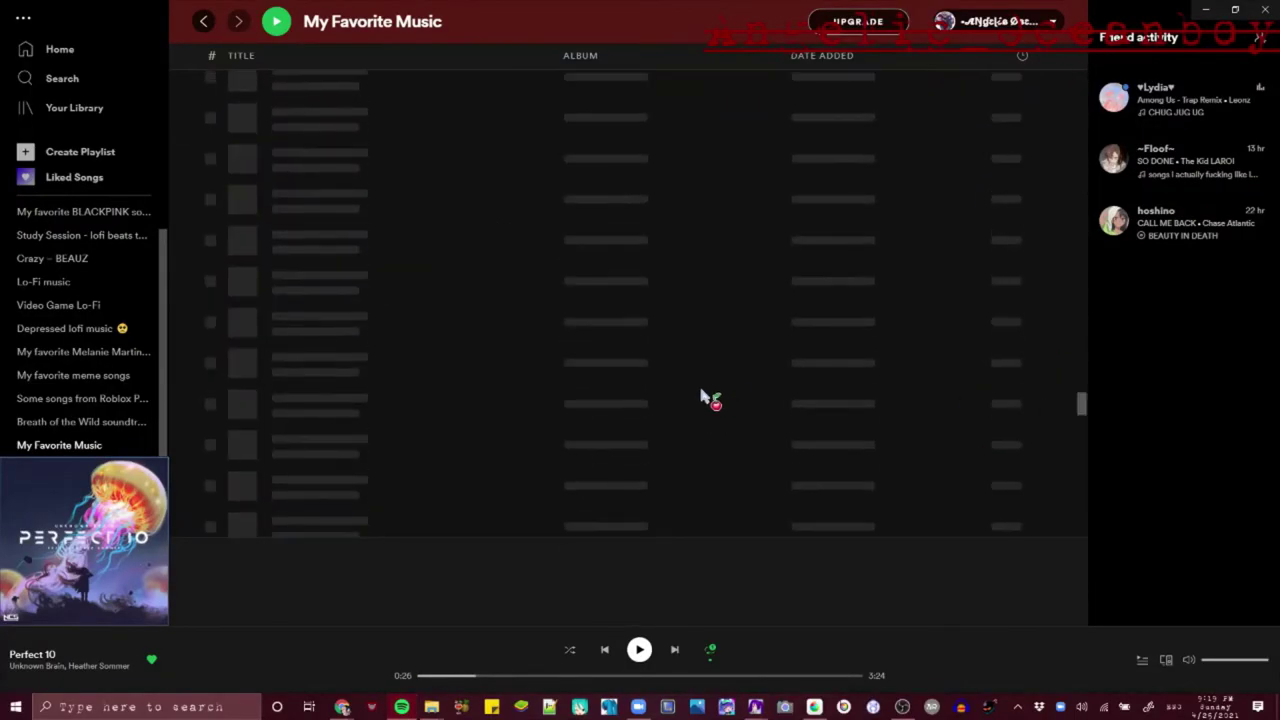
pyautogui.scroll(-5, 330, 330)
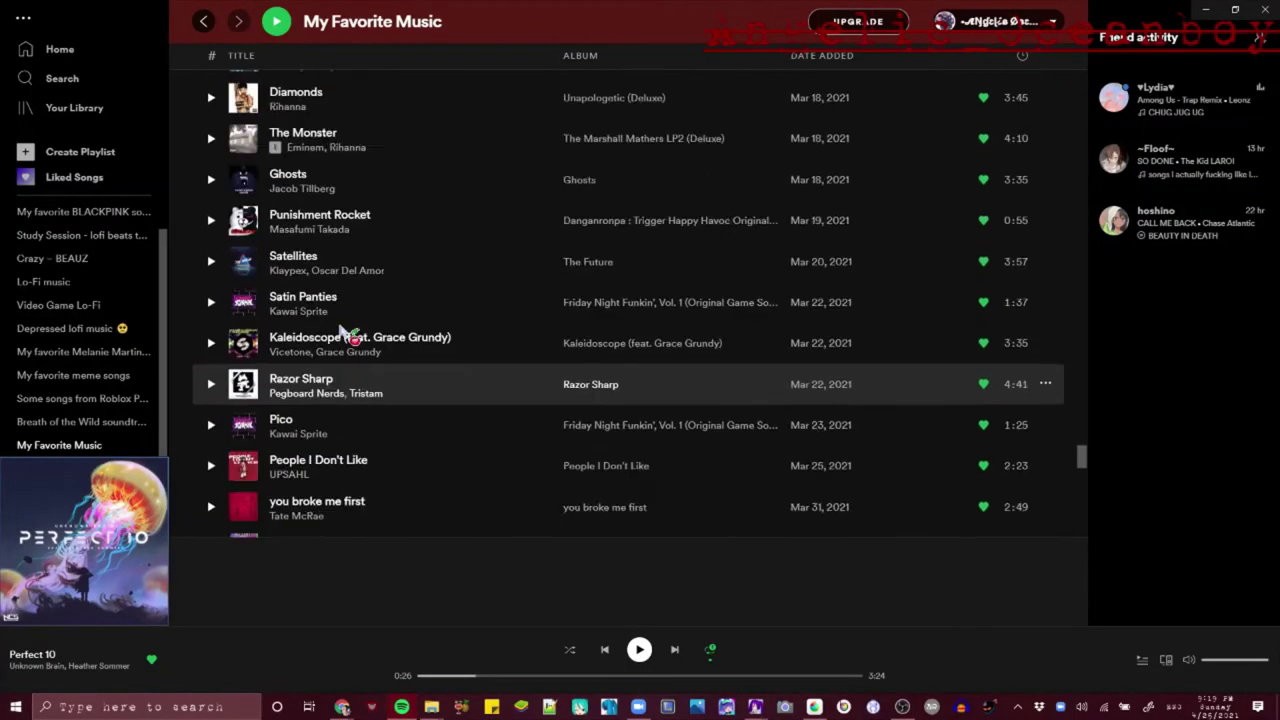
pyautogui.click(210, 346)
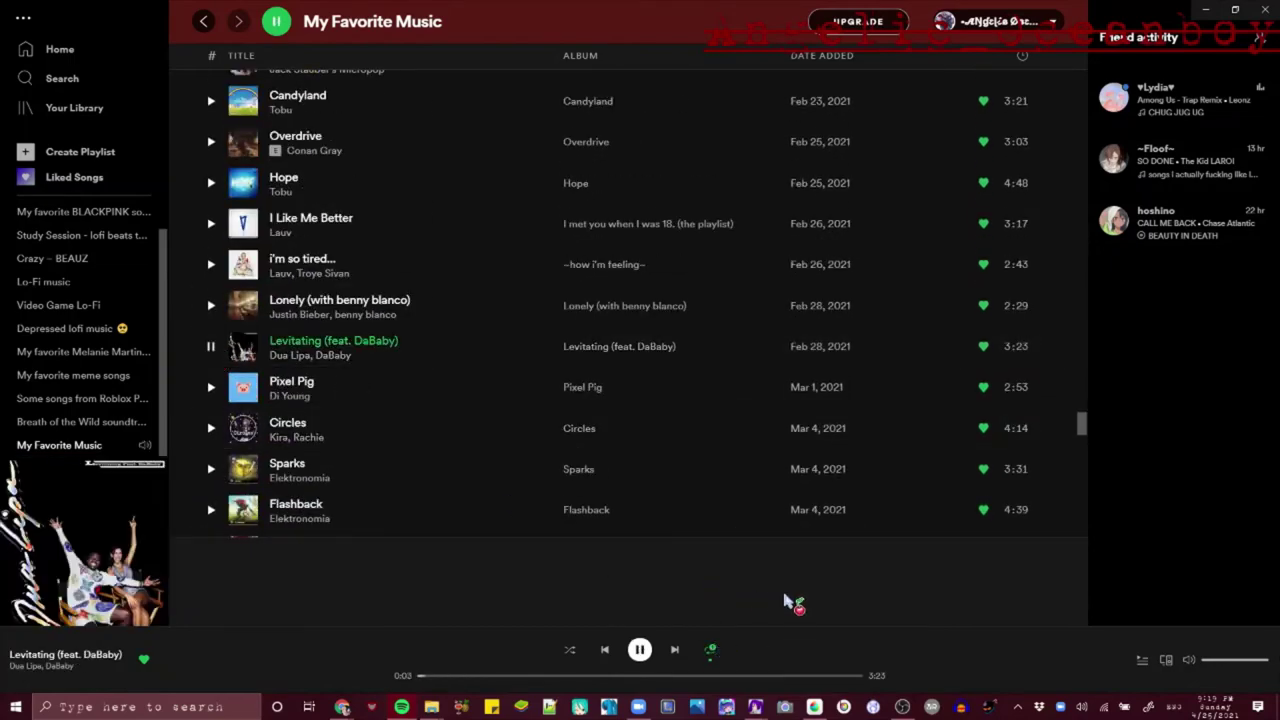
pyautogui.click(1207, 10)
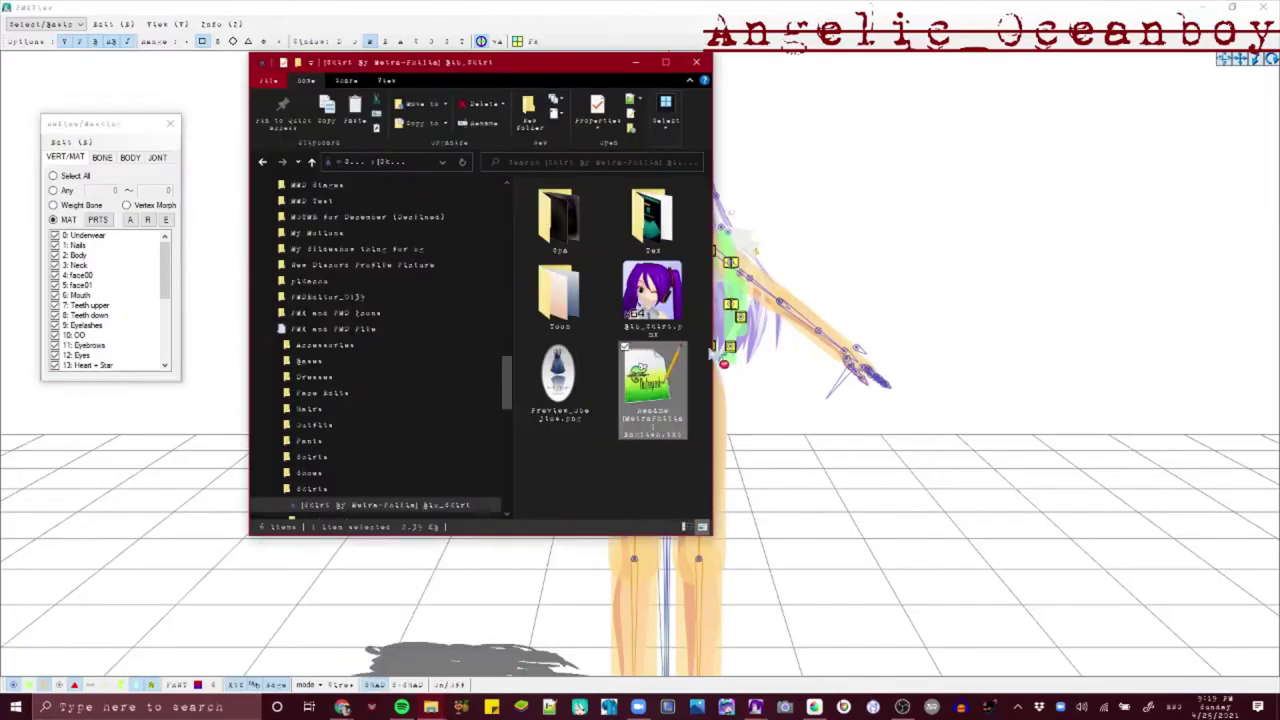
# Add Bib_Skirt.pmx to the open Moonlight model
pyautogui.click(698, 307)
pyautogui.click(813, 413)
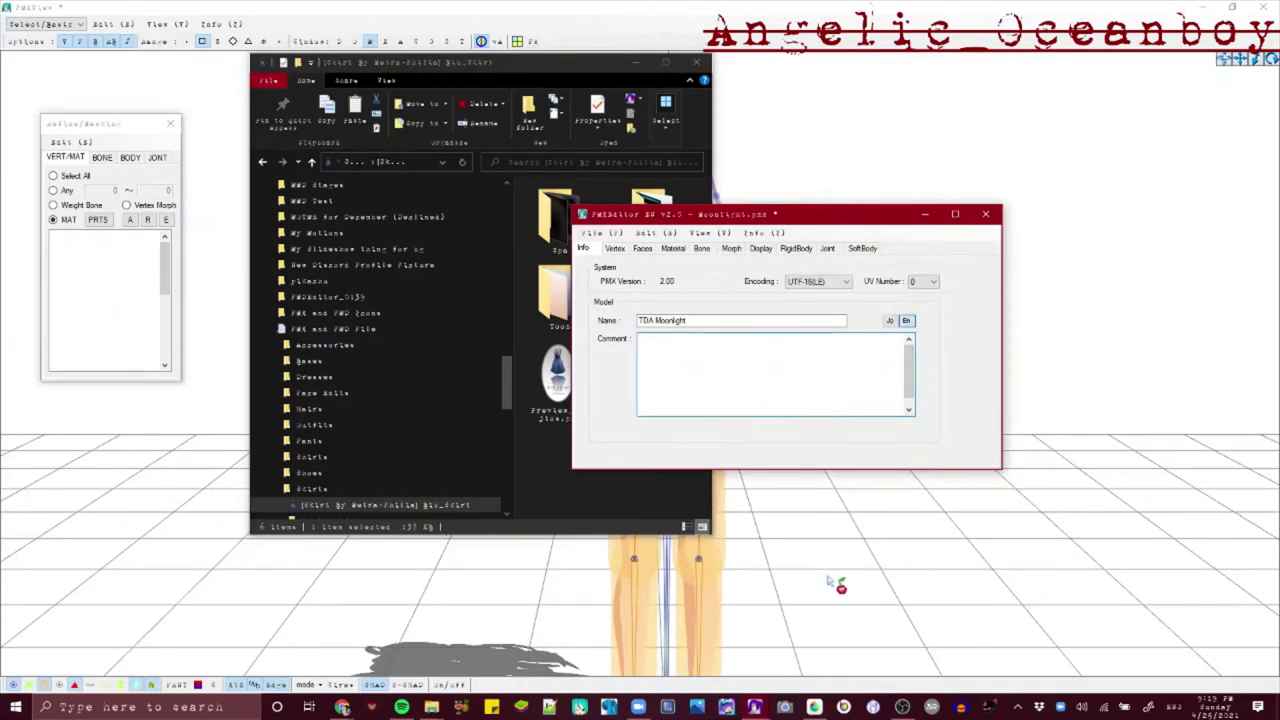
pyautogui.moveTo(828, 580); pyautogui.dragTo(570, 530, button='right')
# Limit the checked materials to Bib_Skirt and Bib_Skirt_Metal
pyautogui.rightClick(93, 288)
pyautogui.click(129, 296)
pyautogui.scroll(-6, 129, 294)
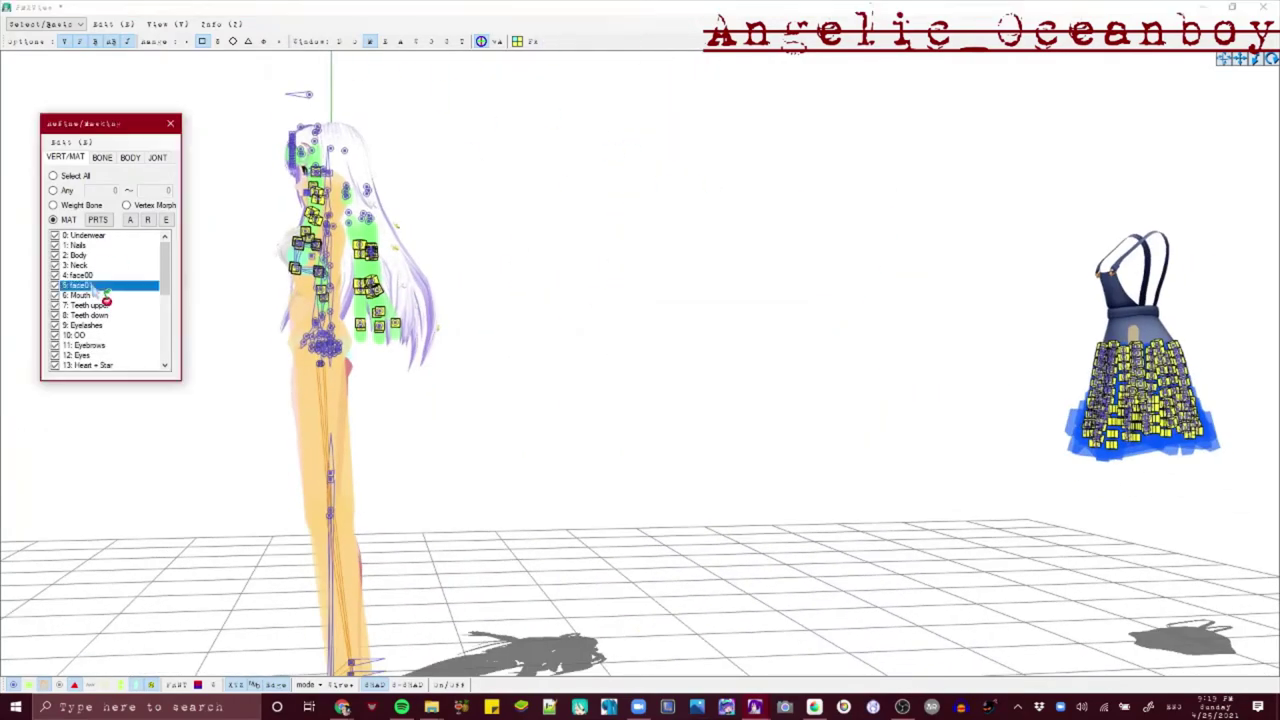
pyautogui.rightClick(82, 351)
pyautogui.click(56, 365)
pyautogui.click(56, 355)
# Select the whole skirt with its bones and physics and move it along Z onto the model's body, checking the fit in the sub view
pyautogui.moveTo(874, 150); pyautogui.dragTo(1278, 676)
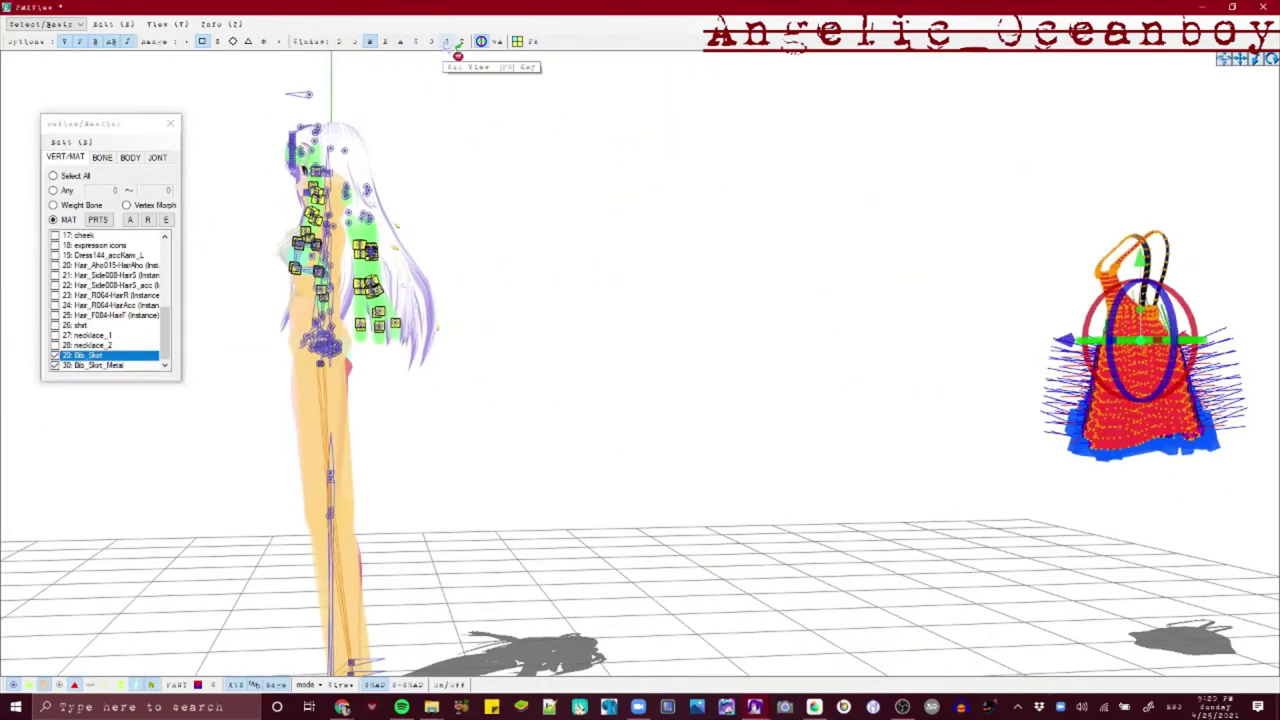
pyautogui.click(458, 42)
pyautogui.moveTo(971, 352); pyautogui.dragTo(238, 330)
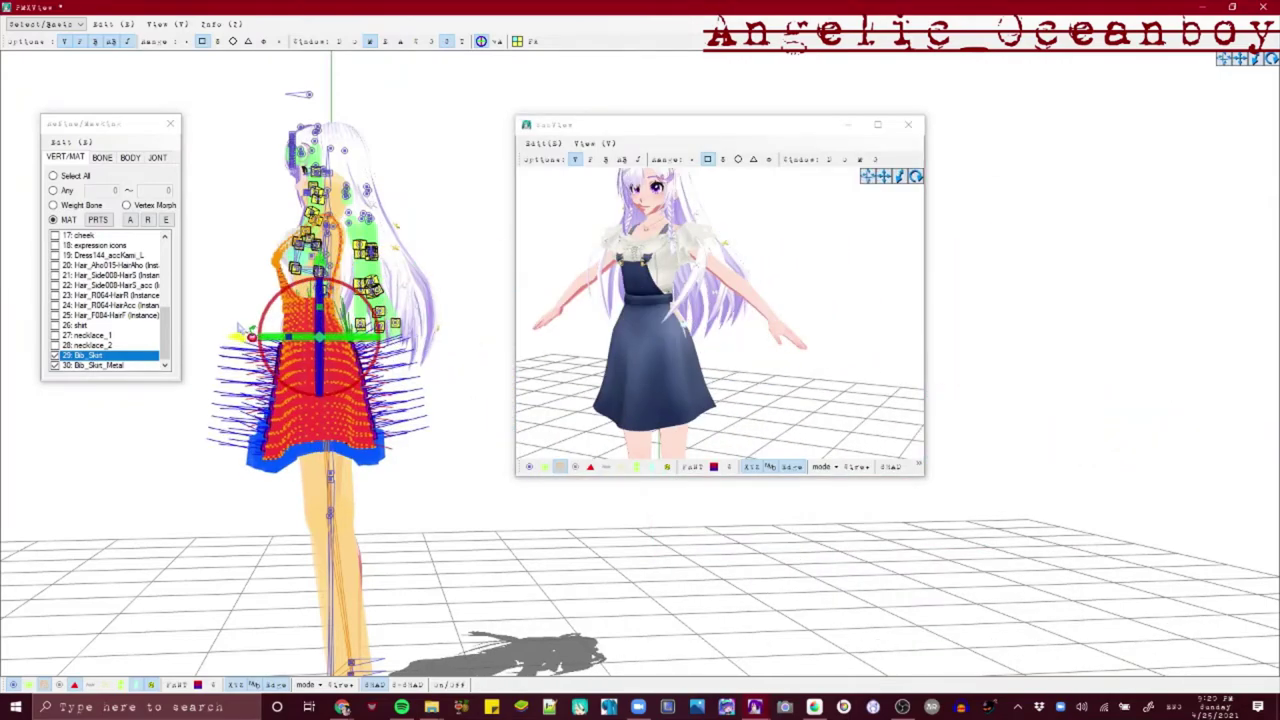
pyautogui.moveTo(813, 391); pyautogui.dragTo(721, 398, button='right')
pyautogui.scroll(3, 721, 398)
pyautogui.click(447, 42)
# Restrict editing to vertices, uncheck all materials and delete the Underwear material from the model
pyautogui.moveTo(447, 306); pyautogui.dragTo(625, 325, button='right')
pyautogui.click(111, 42)
pyautogui.click(127, 42)
pyautogui.scroll(6, 120, 272)
pyautogui.rightClick(120, 272)
pyautogui.click(296, 378)
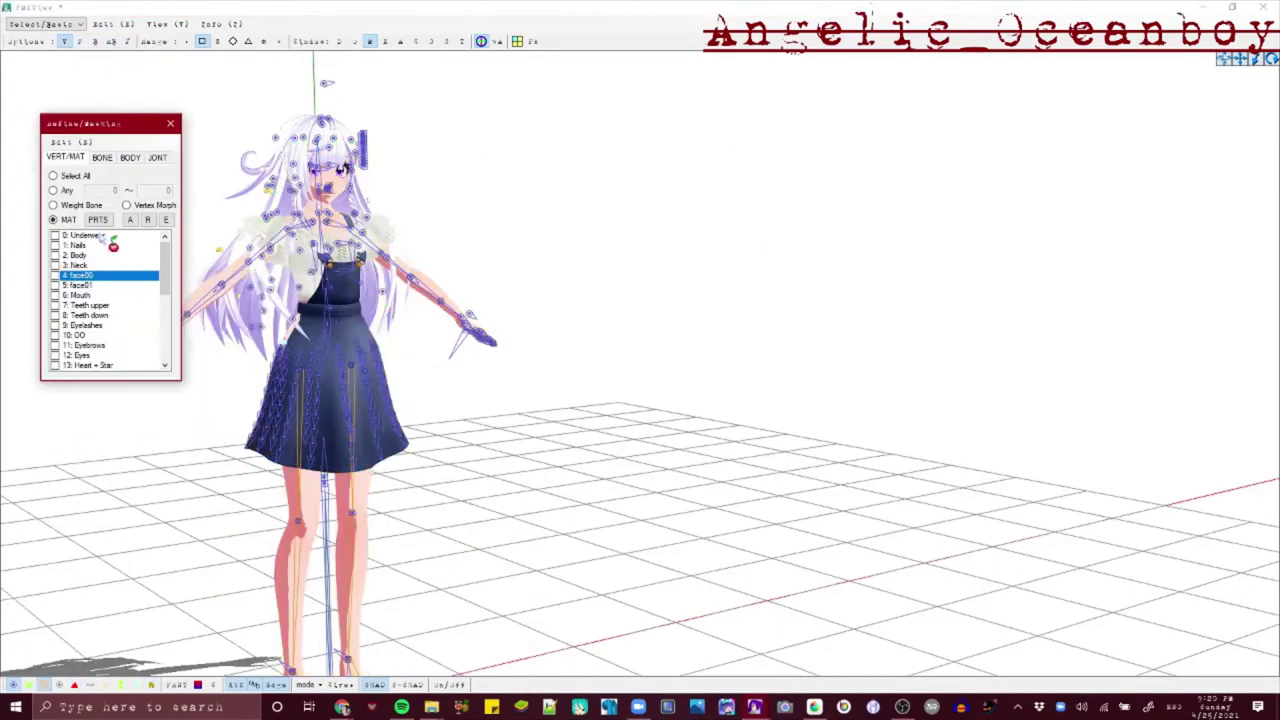
pyautogui.click(60, 236)
pyautogui.rightClick(67, 235)
pyautogui.rightClick(123, 252)
pyautogui.click(254, 394)
pyautogui.click(757, 403)
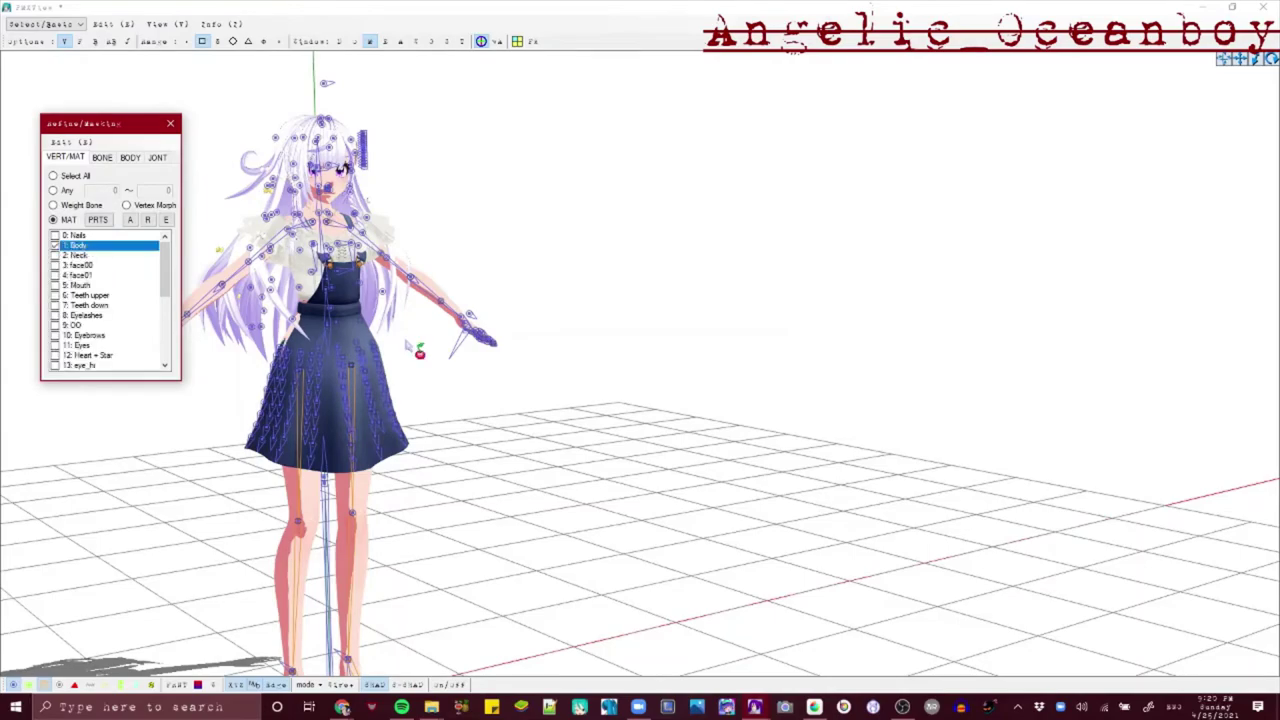
# Select the Body material's vertices covered by the bib skirt and delete them
pyautogui.moveTo(338, 332); pyautogui.dragTo(432, 304, button='right')
pyautogui.moveTo(484, 408); pyautogui.dragTo(652, 348, button='right')
pyautogui.scroll(4, 652, 348)
pyautogui.moveTo(380, 270); pyautogui.dragTo(880, 306, button='middle')
pyautogui.click(625, 304)
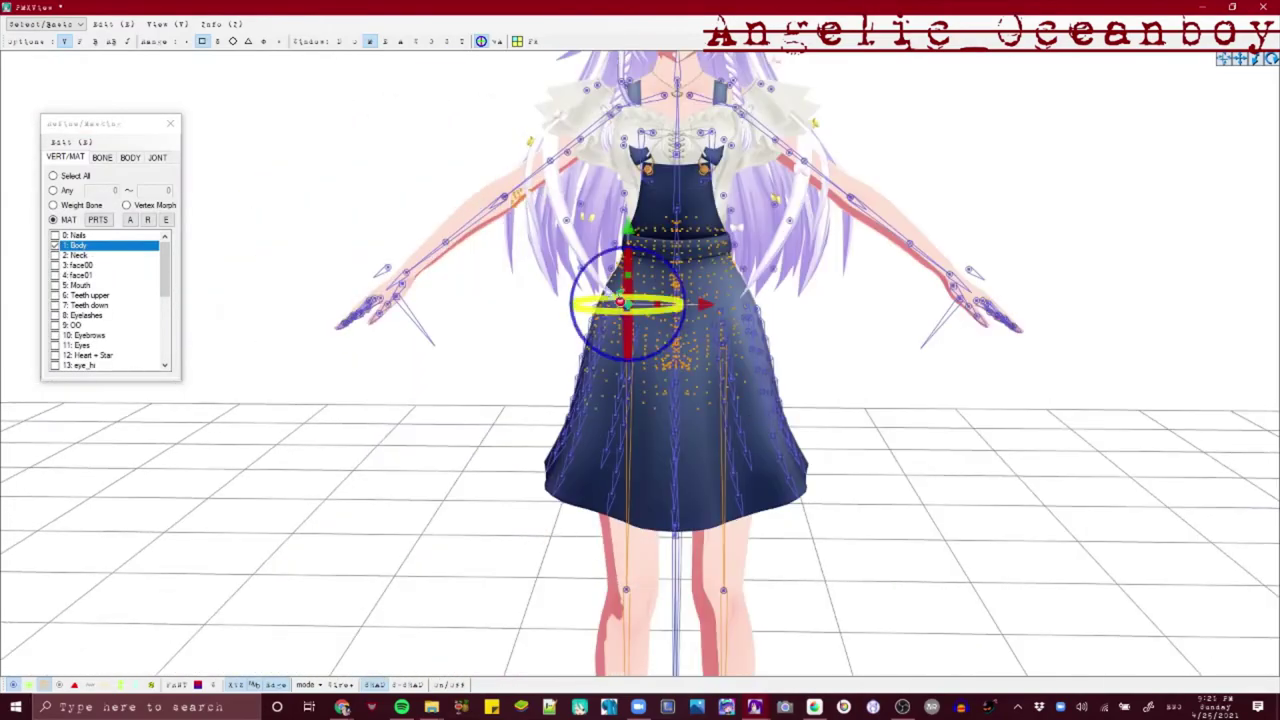
pyautogui.moveTo(786, 480); pyautogui.dragTo(790, 486)
pyautogui.moveTo(790, 486); pyautogui.dragTo(745, 495, button='right')
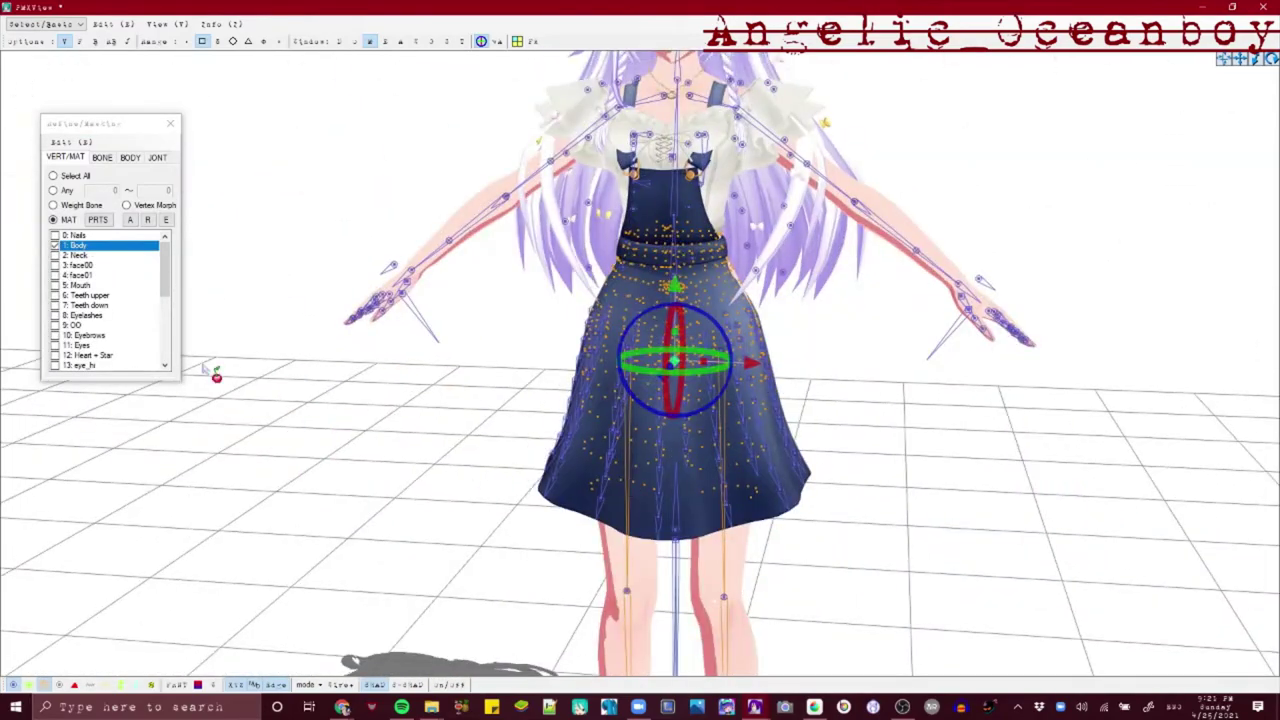
pyautogui.rightClick(120, 276)
pyautogui.click(250, 416)
pyautogui.click(694, 396)
pyautogui.rightClick(87, 247)
pyautogui.click(246, 396)
pyautogui.click(690, 396)
# Examine in TransformView how the fitted skirt follows the upper body and nearby bones, resetting the pose
pyautogui.moveTo(580, 387); pyautogui.dragTo(611, 389, button='right')
pyautogui.click(611, 389)
pyautogui.click(478, 43)
pyautogui.moveTo(120, 455); pyautogui.dragTo(112, 405, button='middle')
pyautogui.click(261, 170)
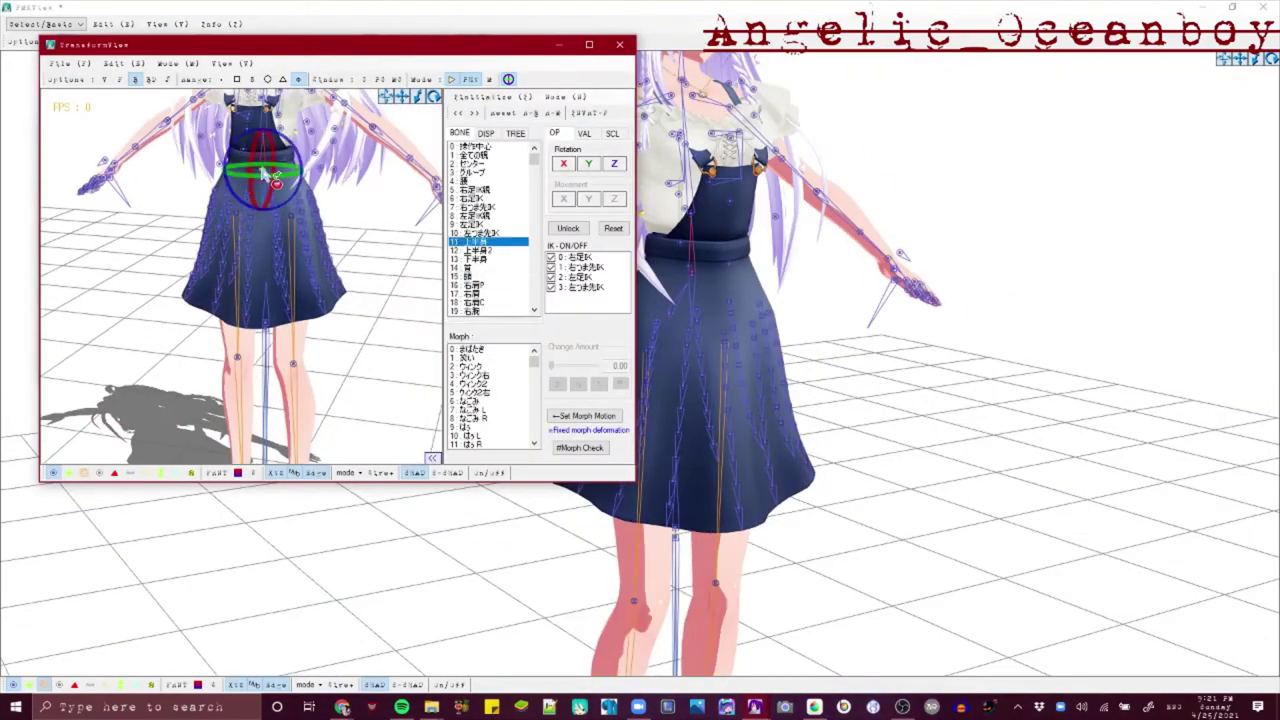
pyautogui.moveTo(352, 202)
pyautogui.mouseDown(button='middle')
pyautogui.moveTo(282, 312)
pyautogui.moveTo(274, 261)
pyautogui.moveTo(346, 222)
pyautogui.mouseUp(button='middle')
pyautogui.scroll(2, 274, 261)
pyautogui.click(200, 246)
pyautogui.click(156, 251)
pyautogui.scroll(3, 346, 222)
pyautogui.click(289, 216)
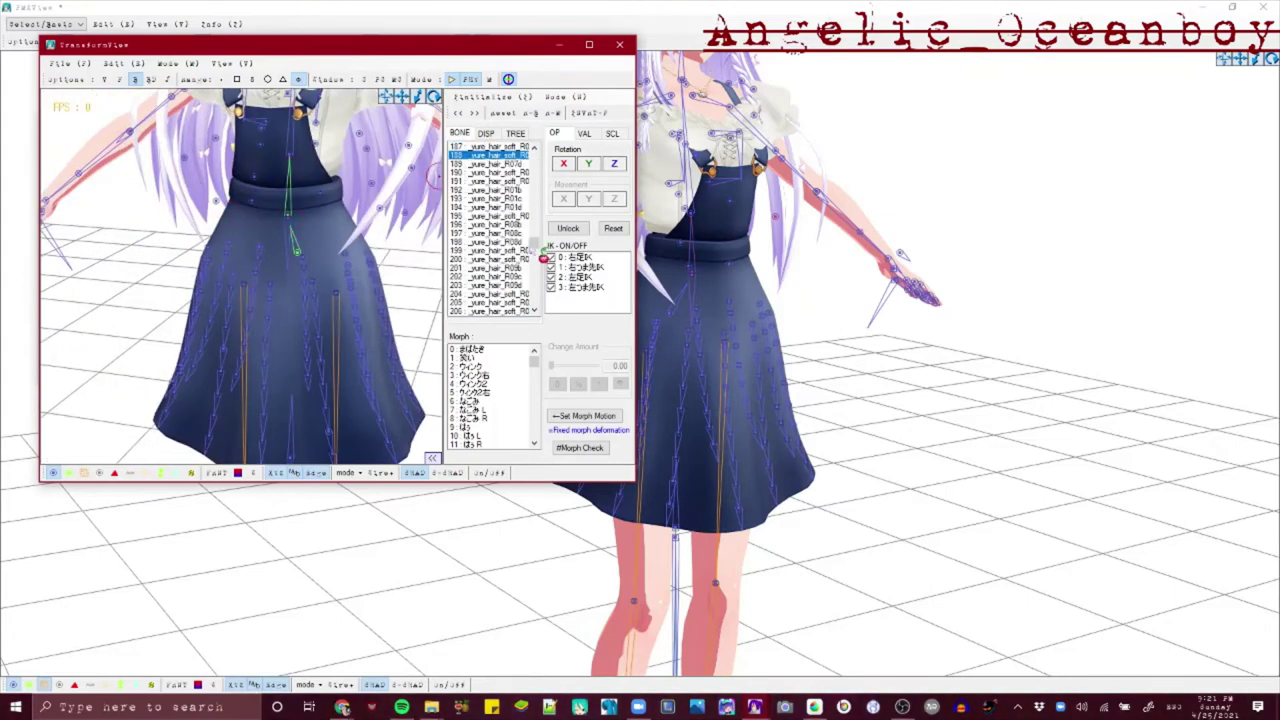
pyautogui.click(613, 228)
pyautogui.click(314, 216)
pyautogui.click(434, 172)
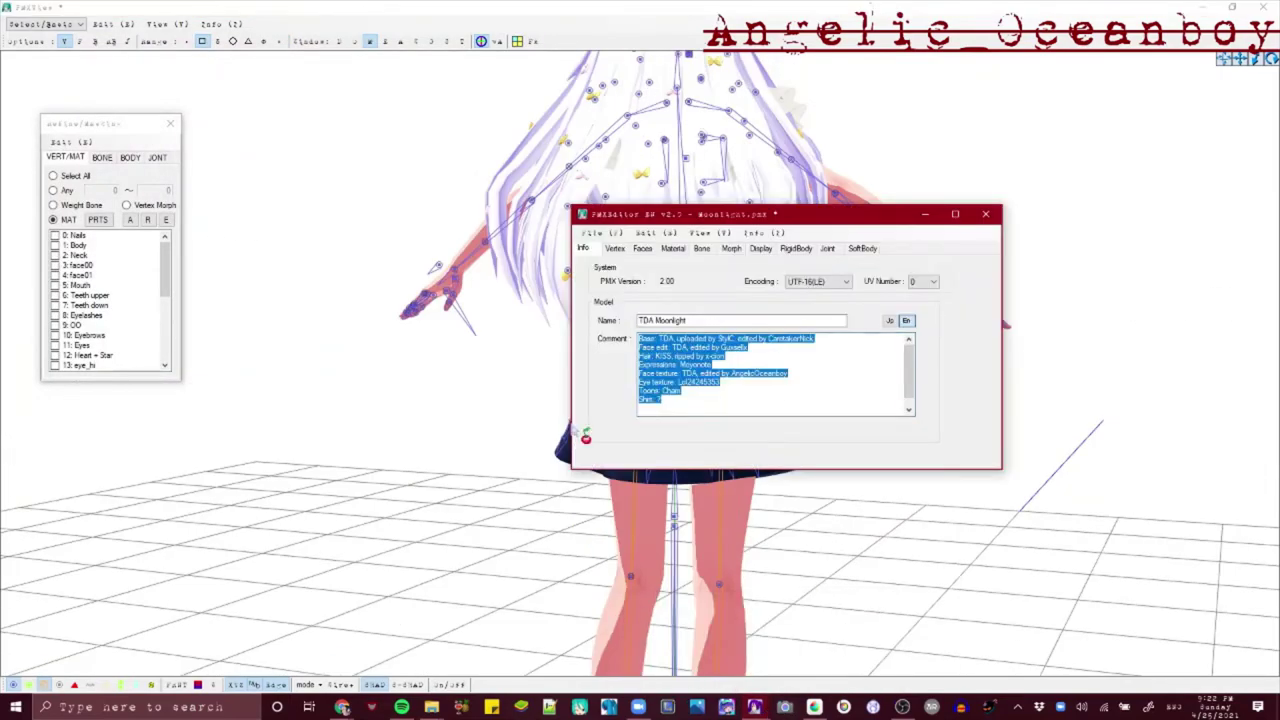
# Inspect the model with the PMX data check, filtering out the OK entries, and close the report
pyautogui.click(643, 232)
pyautogui.click(709, 674)
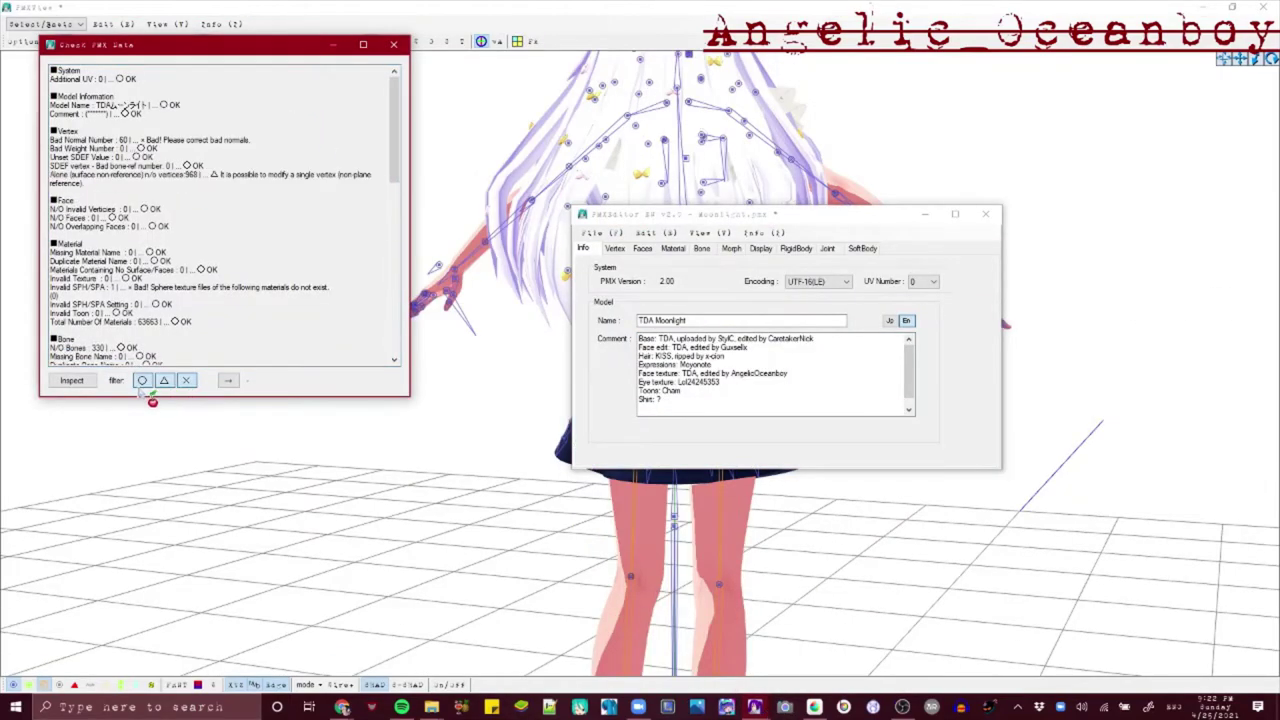
pyautogui.click(142, 383)
pyautogui.click(393, 44)
# Save the dressed model over Moonlight.pmx
pyautogui.click(600, 232)
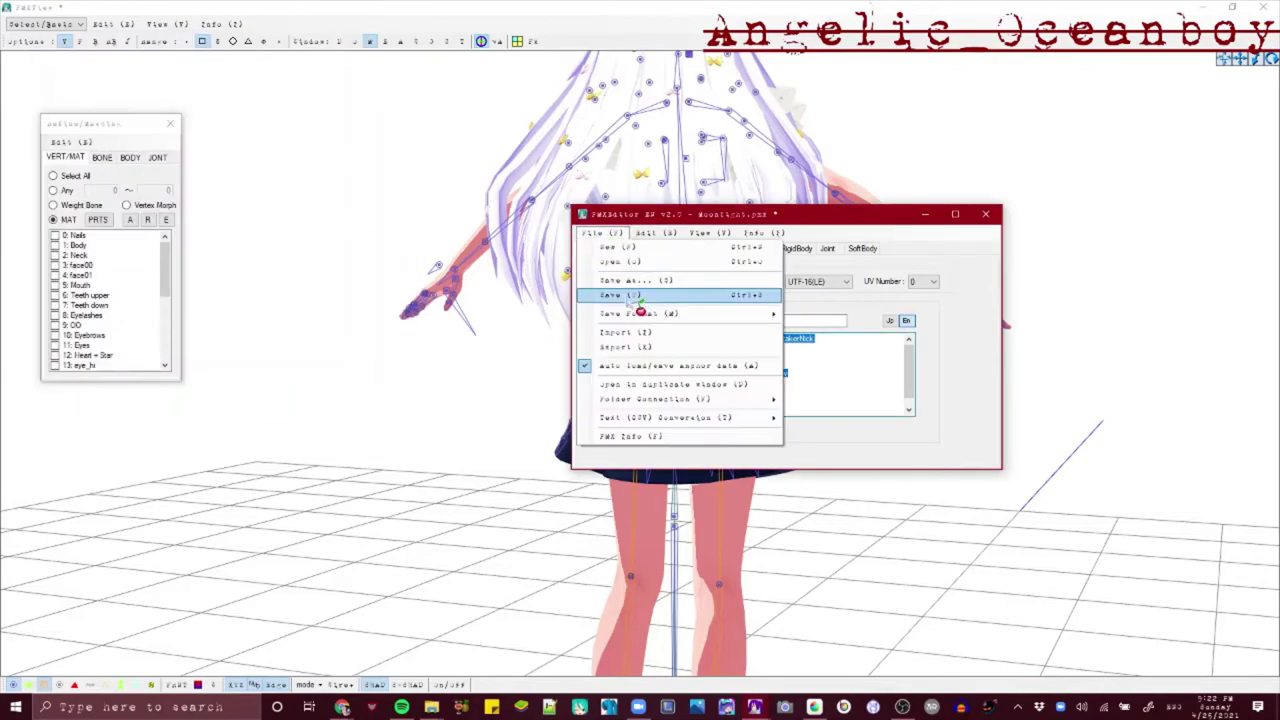
pyautogui.click(652, 314)
pyautogui.press('Return')
pyautogui.click(672, 356)
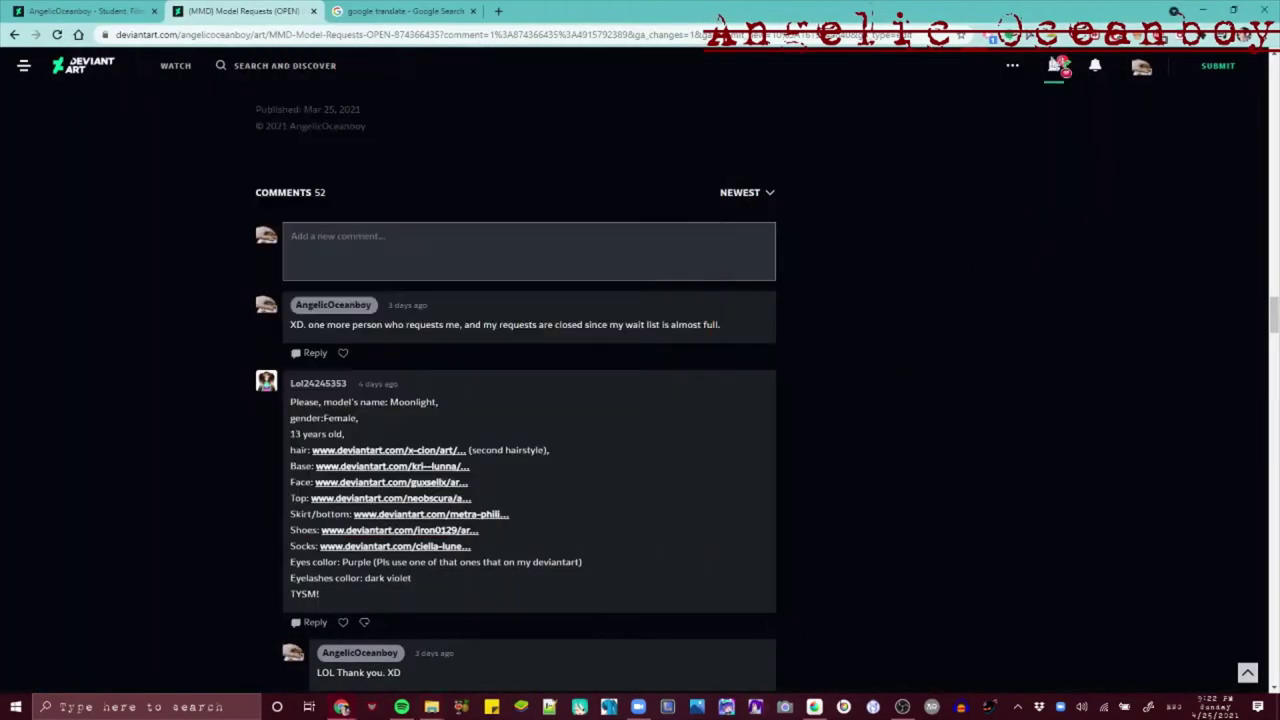
# Open Moonlight.pmx from the model request folder in PmxEditor
pyautogui.click(431, 707)
pyautogui.click(387, 645)
pyautogui.click(431, 707)
pyautogui.click(474, 645)
pyautogui.doubleClick(625, 377)
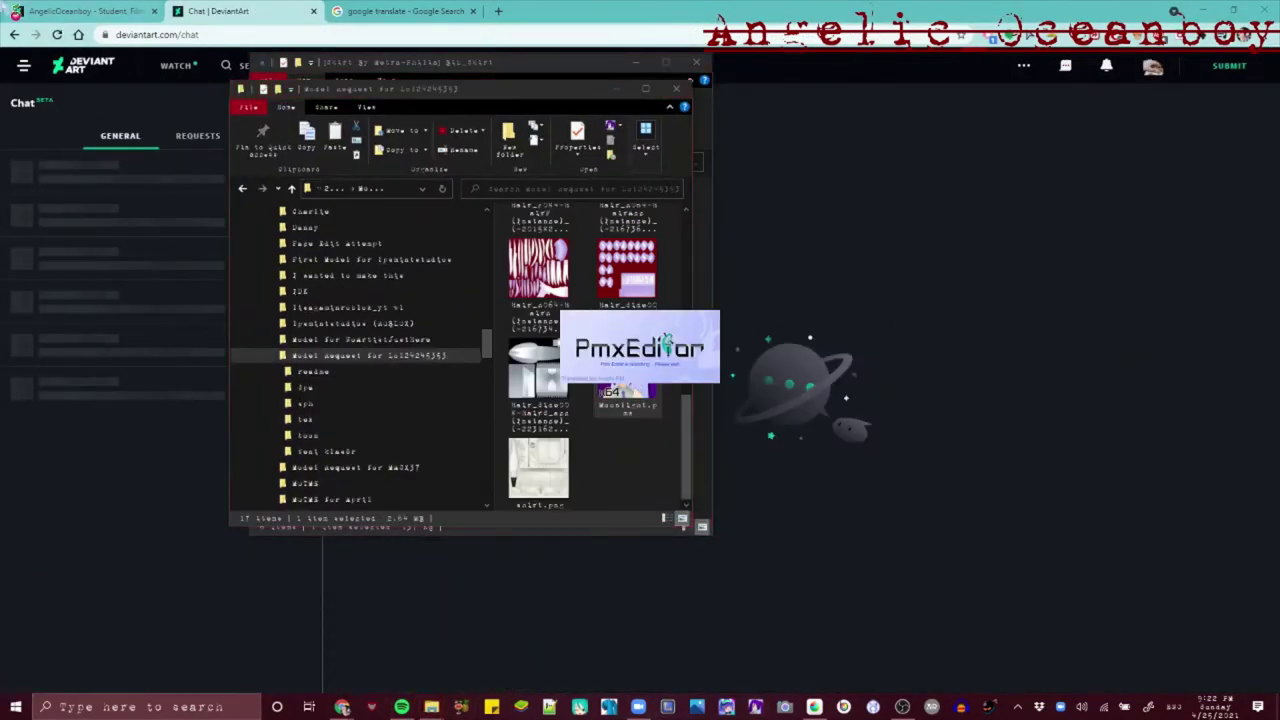
# Browse the newest deviations in the DeviantArt watch feed and open one of them
pyautogui.click(148, 376)
pyautogui.click(178, 65)
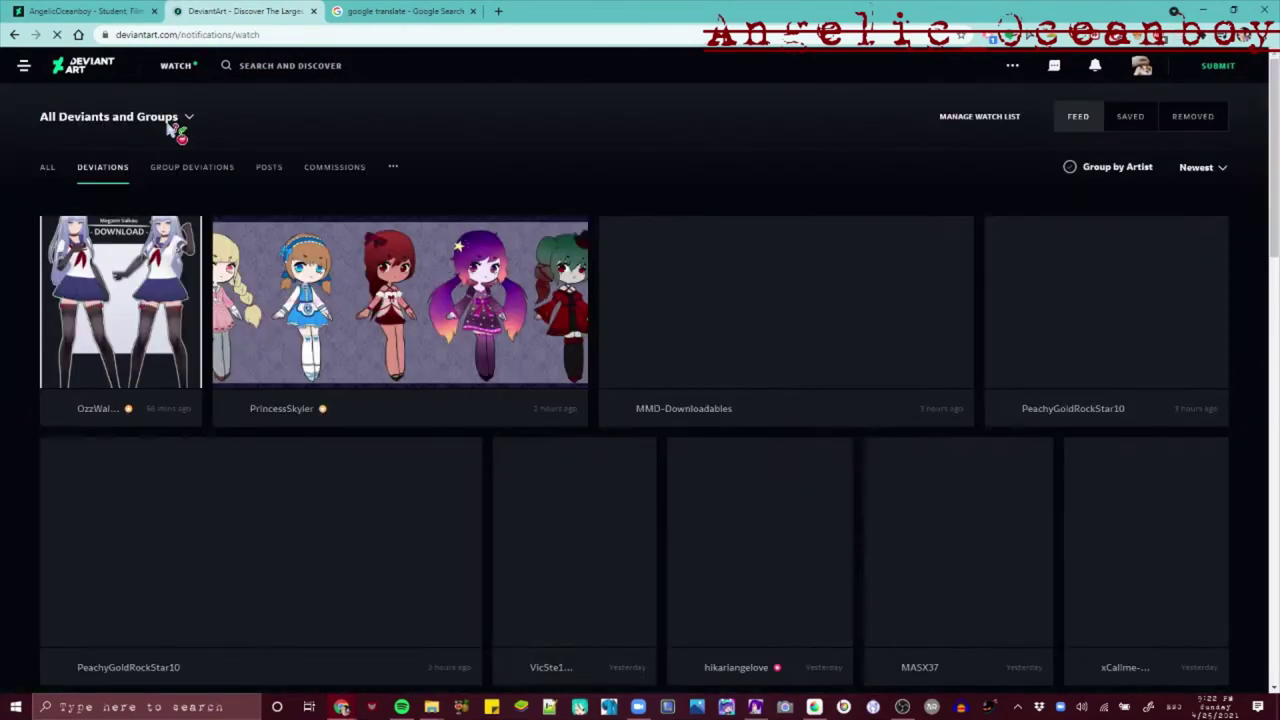
pyautogui.scroll(-2, 200, 450)
pyautogui.click(250, 500)
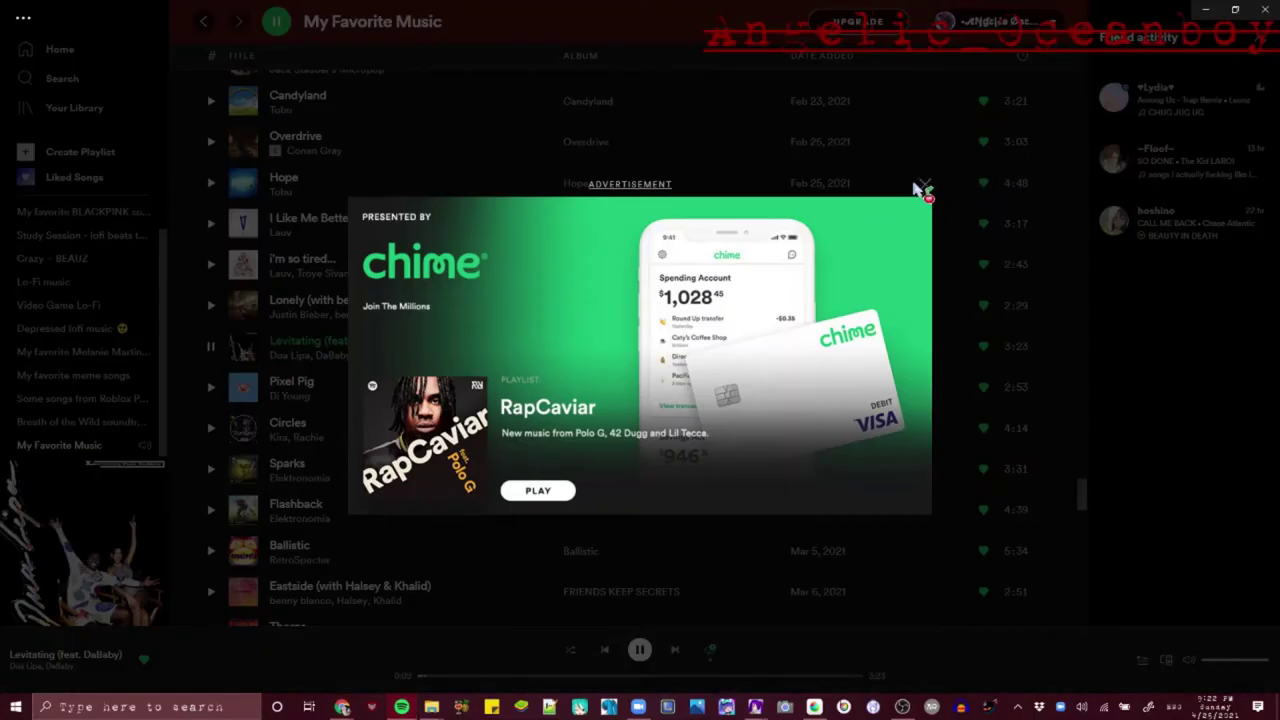
# Switch to Spotify, dismiss the advertisement and play Habits (Stay High) from My Favorite Music
pyautogui.click(917, 190)
pyautogui.scroll(-10, 212, 400)
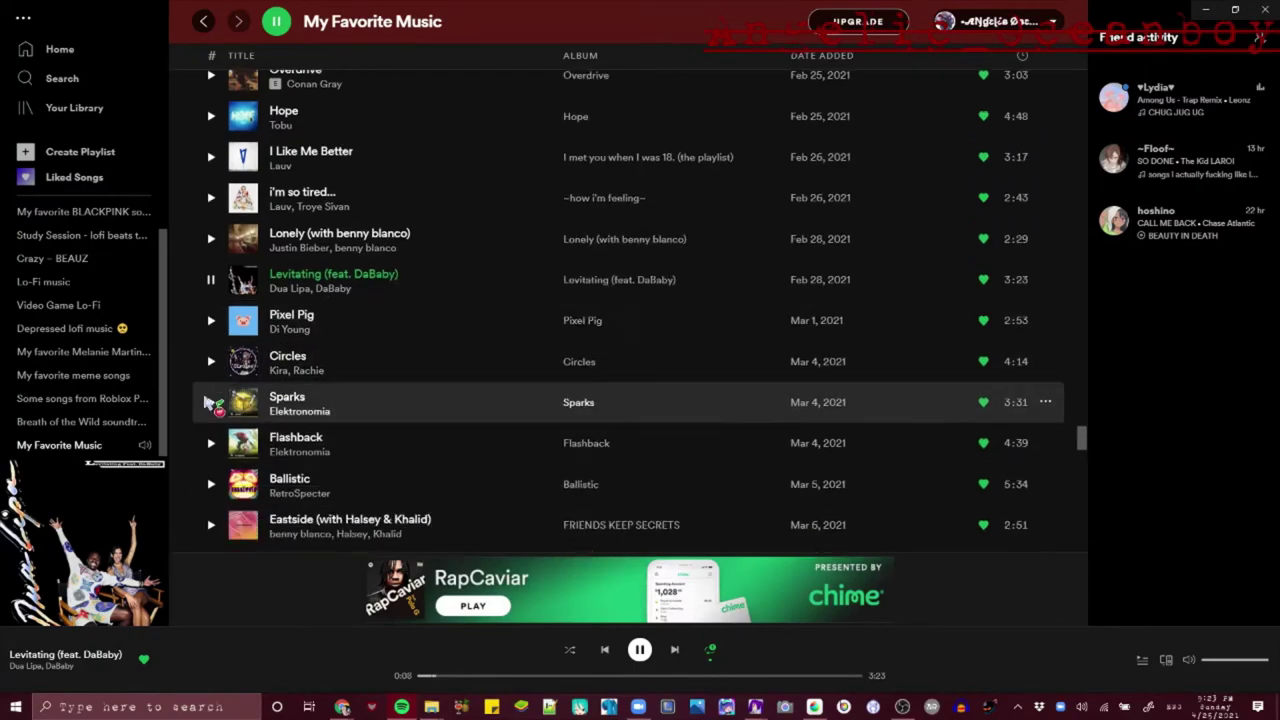
pyautogui.scroll(-10, 213, 397)
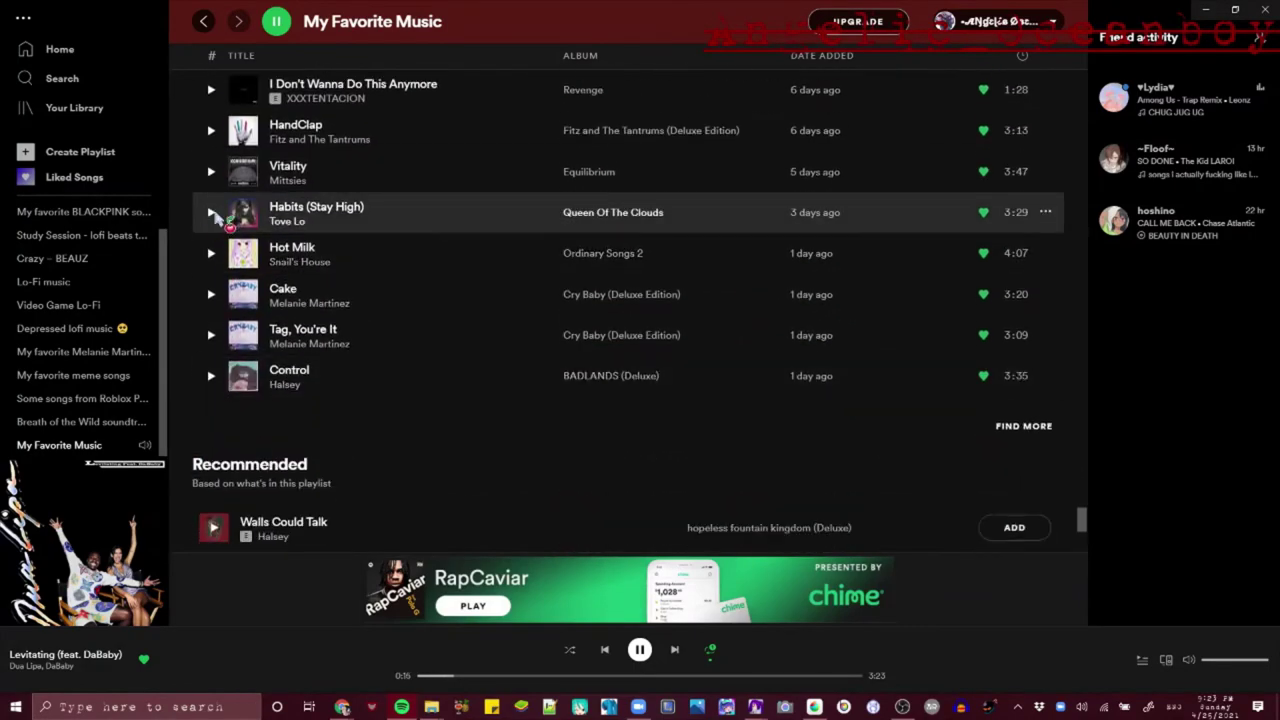
pyautogui.click(211, 212)
# Switch to PmxEditor and test the skirt in TransformView by rotating the lower body bone 下半身, closing the view when done
pyautogui.click(755, 707)
pyautogui.click(816, 656)
pyautogui.click(513, 80)
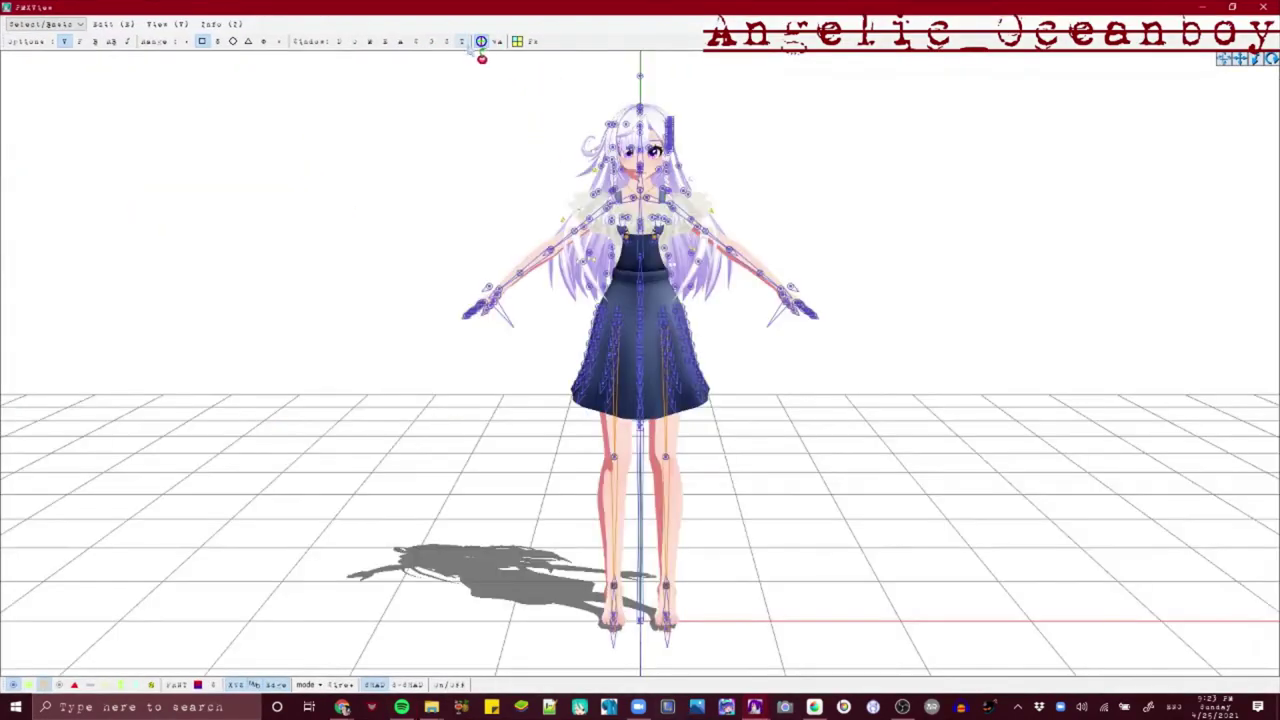
pyautogui.click(464, 41)
pyautogui.scroll(5, 335, 290)
pyautogui.click(298, 250)
pyautogui.click(505, 132)
pyautogui.moveTo(305, 180); pyautogui.dragTo(308, 245, button='middle')
pyautogui.scroll(3, 308, 230)
pyautogui.click(295, 213)
pyautogui.moveTo(669, 217); pyautogui.dragTo(669, 290)
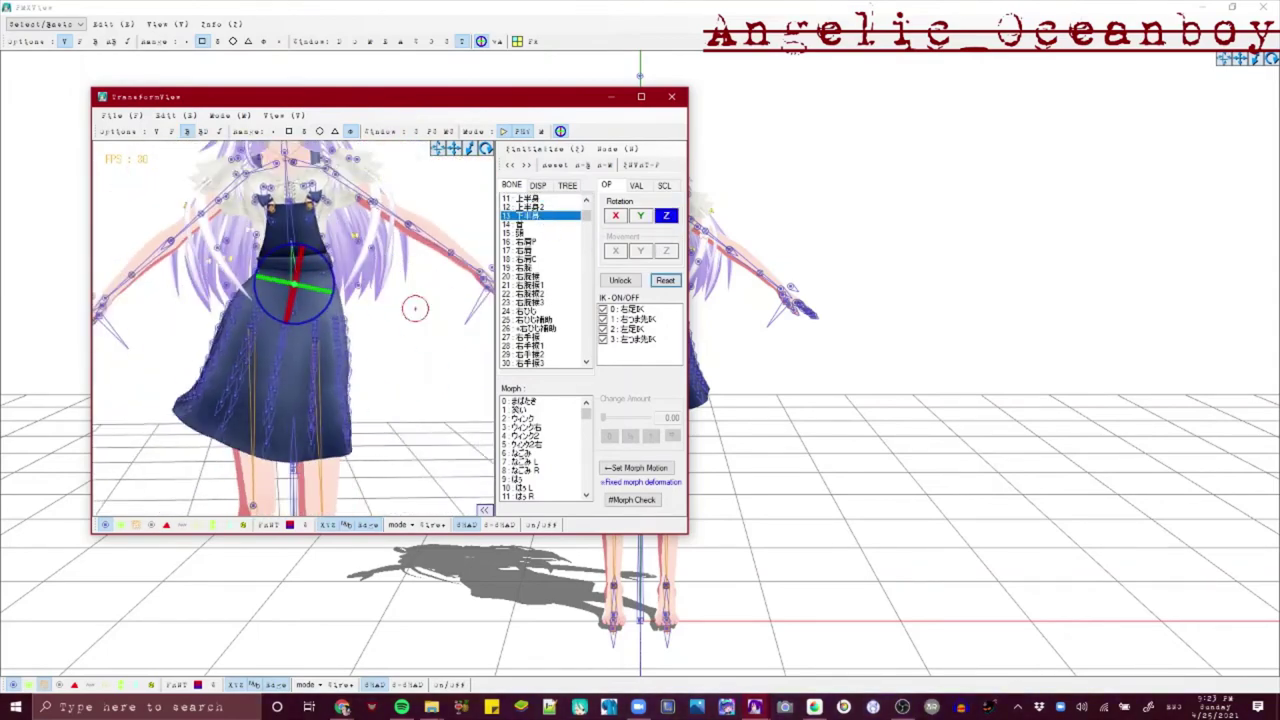
pyautogui.click(672, 97)
# Return to the MMD Model Requests page in the browser and check the comment requesting the Moonlight model
pyautogui.moveTo(700, 400); pyautogui.dragTo(640, 330, button='right')
pyautogui.click(436, 708)
pyautogui.click(343, 707)
pyautogui.click(285, 13)
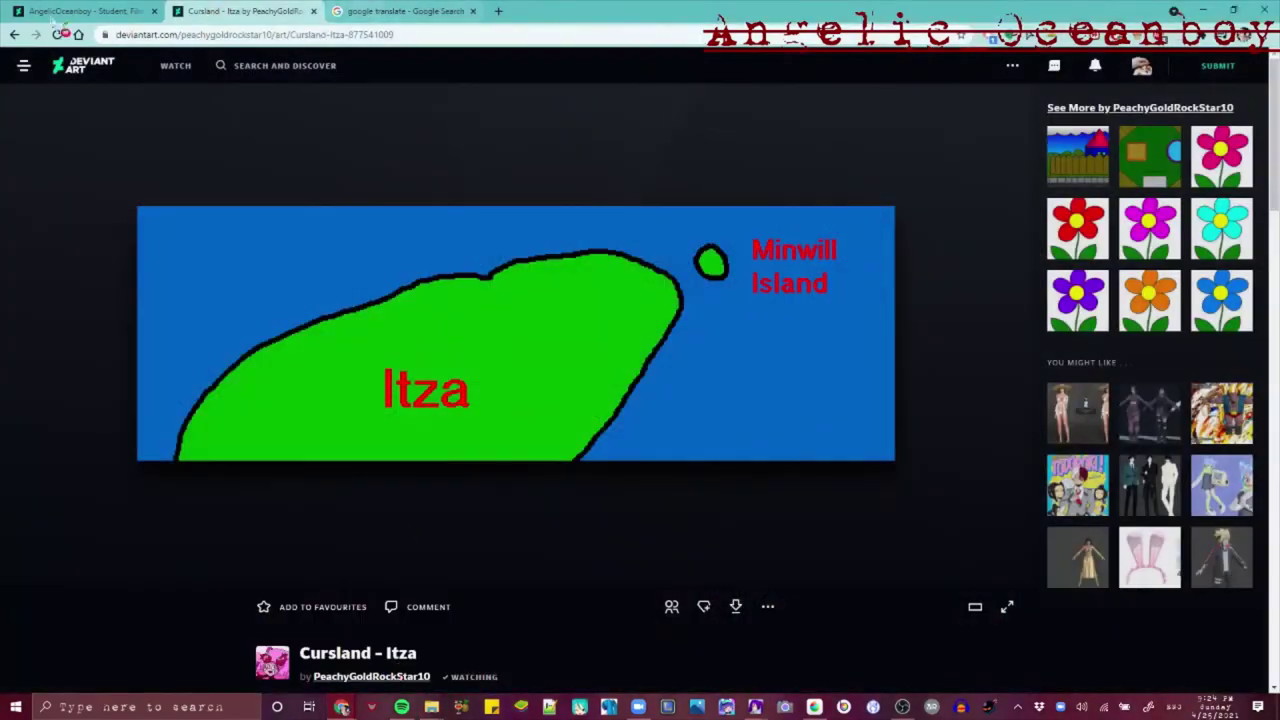
pyautogui.click(20, 35)
pyautogui.click(20, 35)
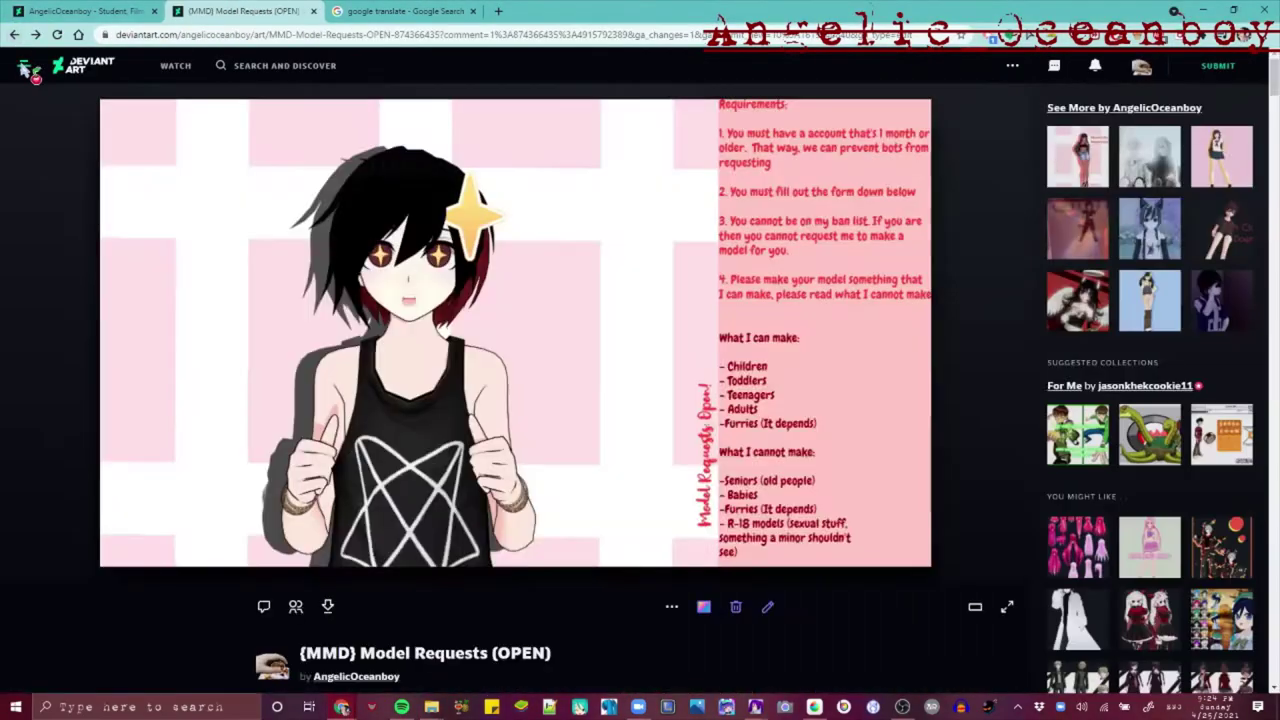
pyautogui.scroll(-10, 172, 185)
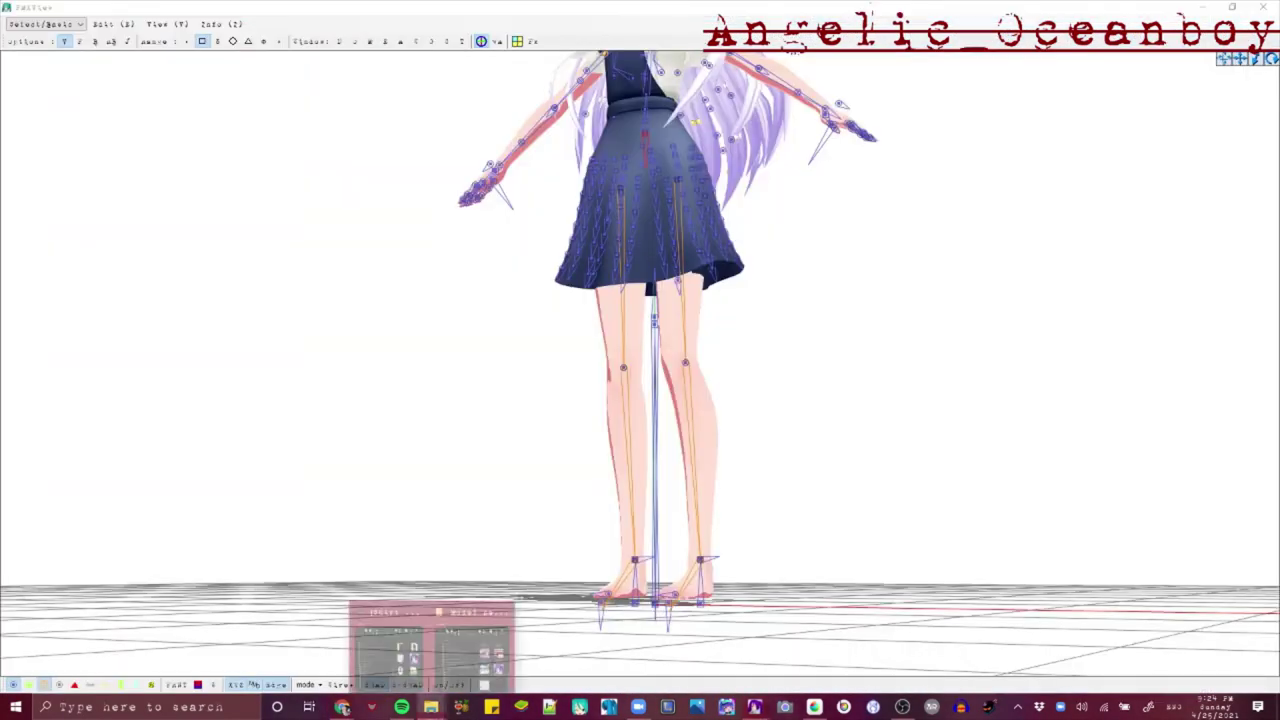
# Browse the Shoes library folder for the requested socks and open their model folder
pyautogui.click(428, 705)
pyautogui.click(374, 662)
pyautogui.click(324, 345)
pyautogui.click(310, 473)
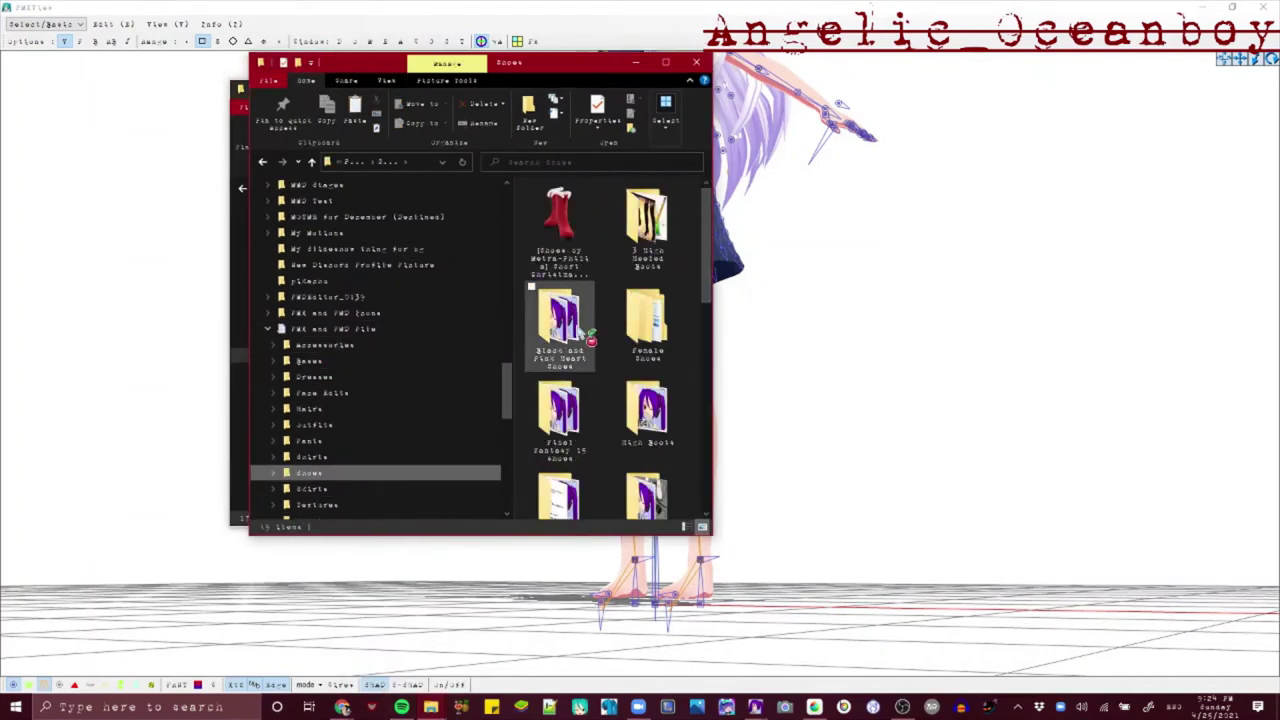
pyautogui.scroll(-5, 560, 340)
pyautogui.doubleClick(650, 305)
pyautogui.moveTo(580, 62); pyautogui.dragTo(815, 139)
pyautogui.doubleClick(905, 289)
pyautogui.click(871, 139)
pyautogui.click(616, 89)
# Import the socks model into Moonlight as an addition and check how it sits on the feet
pyautogui.click(438, 706)
pyautogui.click(382, 662)
pyautogui.click(438, 706)
pyautogui.click(472, 672)
pyautogui.click(616, 89)
pyautogui.moveTo(794, 298); pyautogui.dragTo(346, 196)
pyautogui.click(310, 262)
pyautogui.click(340, 518)
pyautogui.moveTo(672, 396); pyautogui.dragTo(674, 300, button='middle')
pyautogui.scroll(5, 674, 310)
pyautogui.moveTo(760, 325); pyautogui.dragTo(672, 332, button='right')
# Isolate the two sock materials at the end of the material list and select their vertices around the feet
pyautogui.click(369, 42)
pyautogui.scroll(-6, 128, 209)
pyautogui.click(110, 202)
pyautogui.click(141, 135)
pyautogui.click(49, 281)
pyautogui.click(49, 271)
pyautogui.moveTo(475, 282); pyautogui.dragTo(556, 300, button='right')
pyautogui.moveTo(541, 155); pyautogui.dragTo(784, 445)
pyautogui.moveTo(815, 238); pyautogui.dragTo(963, 260, button='right')
pyautogui.moveTo(930, 322); pyautogui.dragTo(740, 492, button='right')
pyautogui.moveTo(843, 299); pyautogui.dragTo(810, 348, button='right')
pyautogui.moveTo(733, 327); pyautogui.dragTo(997, 476, button='right')
pyautogui.moveTo(974, 303); pyautogui.dragTo(690, 403, button='right')
# Select the Body material's foot vertices covered by the socks and delete them
pyautogui.rightClick(76, 213)
pyautogui.scroll(6, 120, 200)
pyautogui.click(78, 152)
pyautogui.rightClick(78, 152)
pyautogui.click(107, 203)
pyautogui.moveTo(395, 248); pyautogui.dragTo(624, 218, button='right')
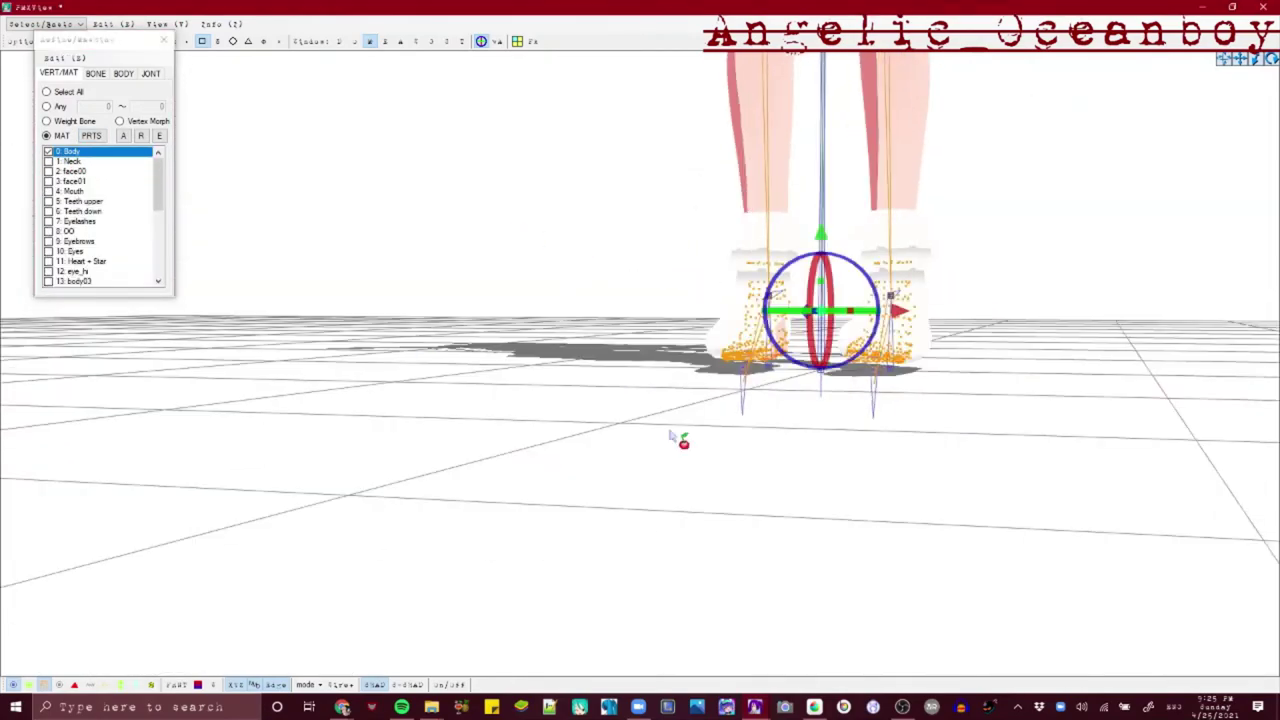
pyautogui.rightClick(63, 162)
pyautogui.click(252, 210)
pyautogui.click(686, 397)
pyautogui.click(66, 153)
pyautogui.rightClick(66, 165)
pyautogui.click(252, 212)
pyautogui.click(686, 397)
# Check the requested shoes in the Moonlight request comment in the browser
pyautogui.moveTo(850, 350); pyautogui.dragTo(900, 440, button='right')
pyautogui.scroll(-5, 860, 430)
pyautogui.moveTo(800, 400); pyautogui.dragTo(690, 600, button='middle')
pyautogui.click(341, 704)
pyautogui.click(414, 650)
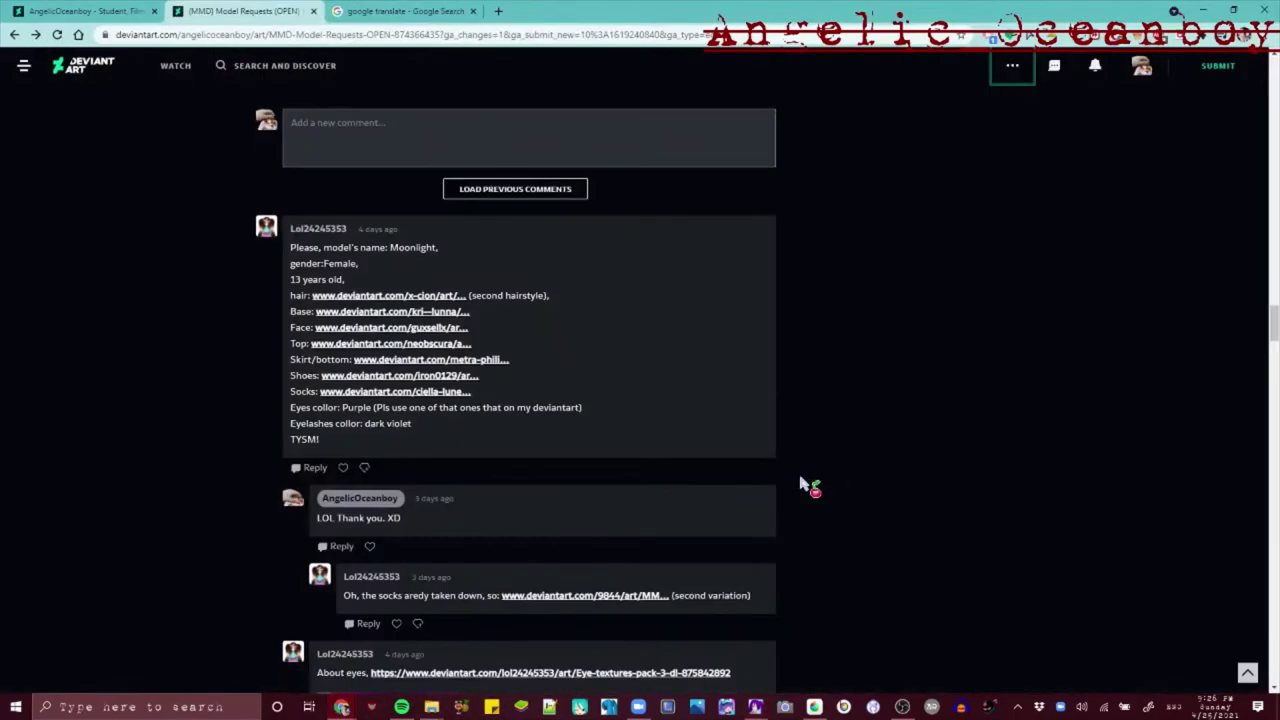
pyautogui.click(1205, 8)
# Copy the four texture files from the iron0129 Shoes 5.0 folder into the model request folder
pyautogui.click(431, 706)
pyautogui.click(460, 657)
pyautogui.click(514, 549)
pyautogui.click(585, 389)
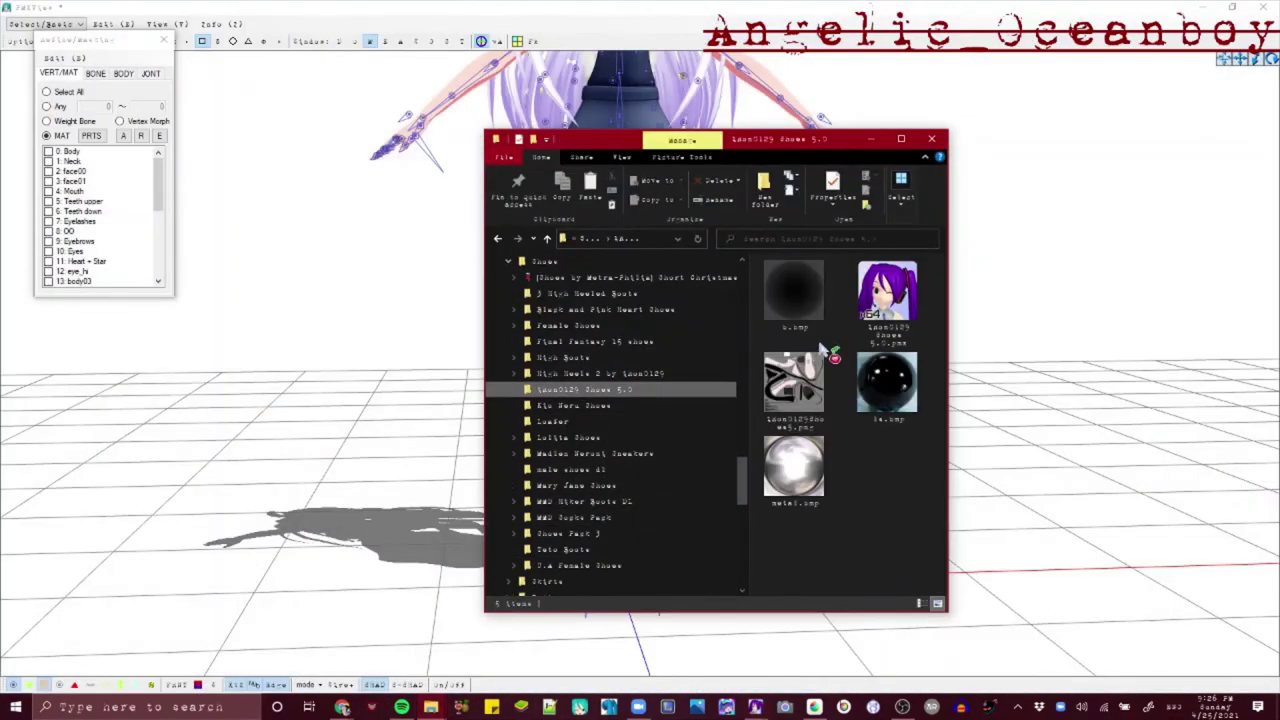
pyautogui.click(431, 706)
pyautogui.click(394, 648)
pyautogui.hotkey('ctrl', 'v')
# Try importing the iron0129 Shoes 5.0 model as an addition at trial sizes
pyautogui.moveTo(887, 300); pyautogui.dragTo(1148, 338)
pyautogui.click(310, 261)
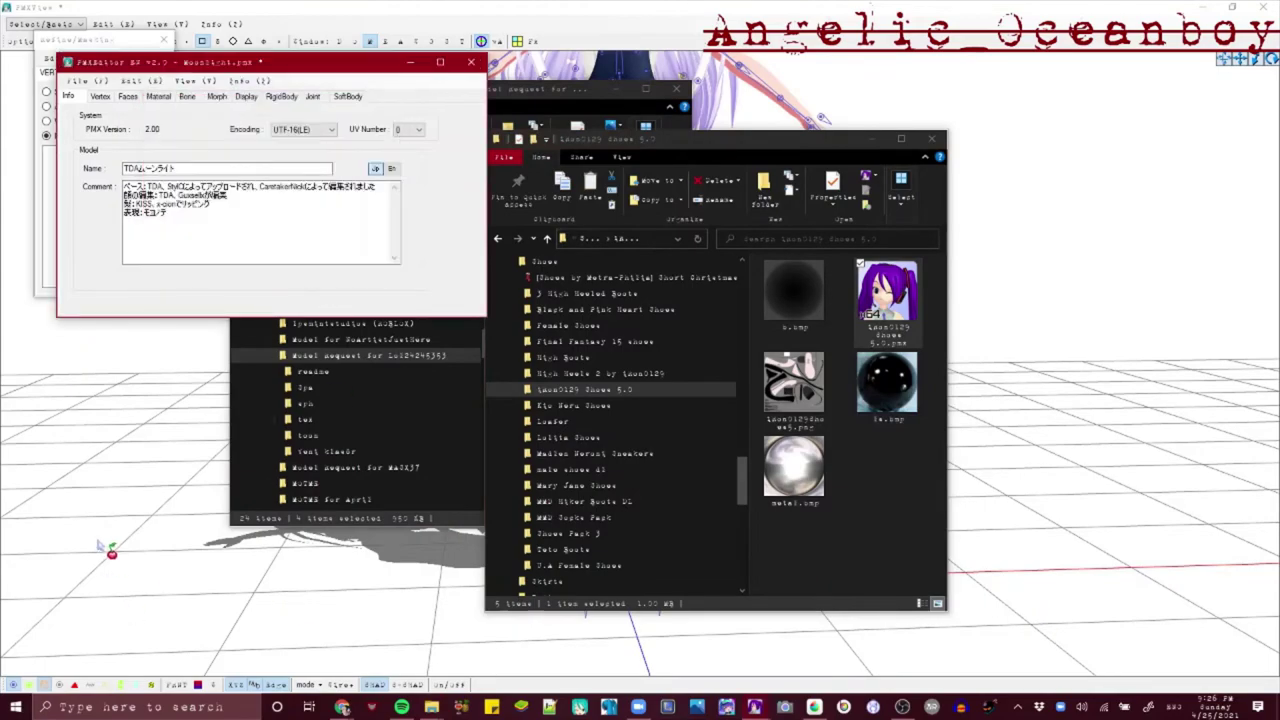
pyautogui.click(99, 546)
pyautogui.scroll(5, 582, 432)
pyautogui.moveTo(582, 432); pyautogui.dragTo(690, 480, button='right')
pyautogui.scroll(-10, 90, 250)
pyautogui.click(80, 264)
pyautogui.moveTo(443, 193); pyautogui.dragTo(384, 127, button='right')
pyautogui.moveTo(612, 255); pyautogui.dragTo(705, 340)
pyautogui.moveTo(705, 340); pyautogui.dragTo(853, 408, button='right')
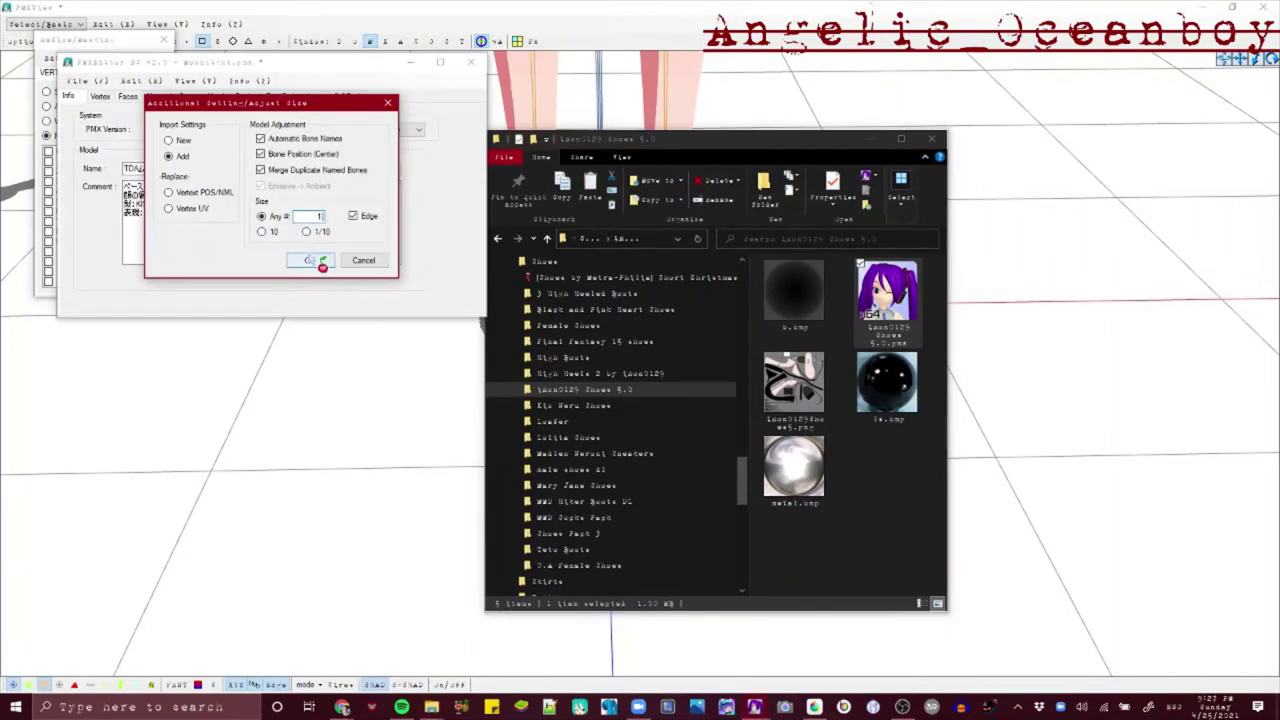
pyautogui.click(309, 260)
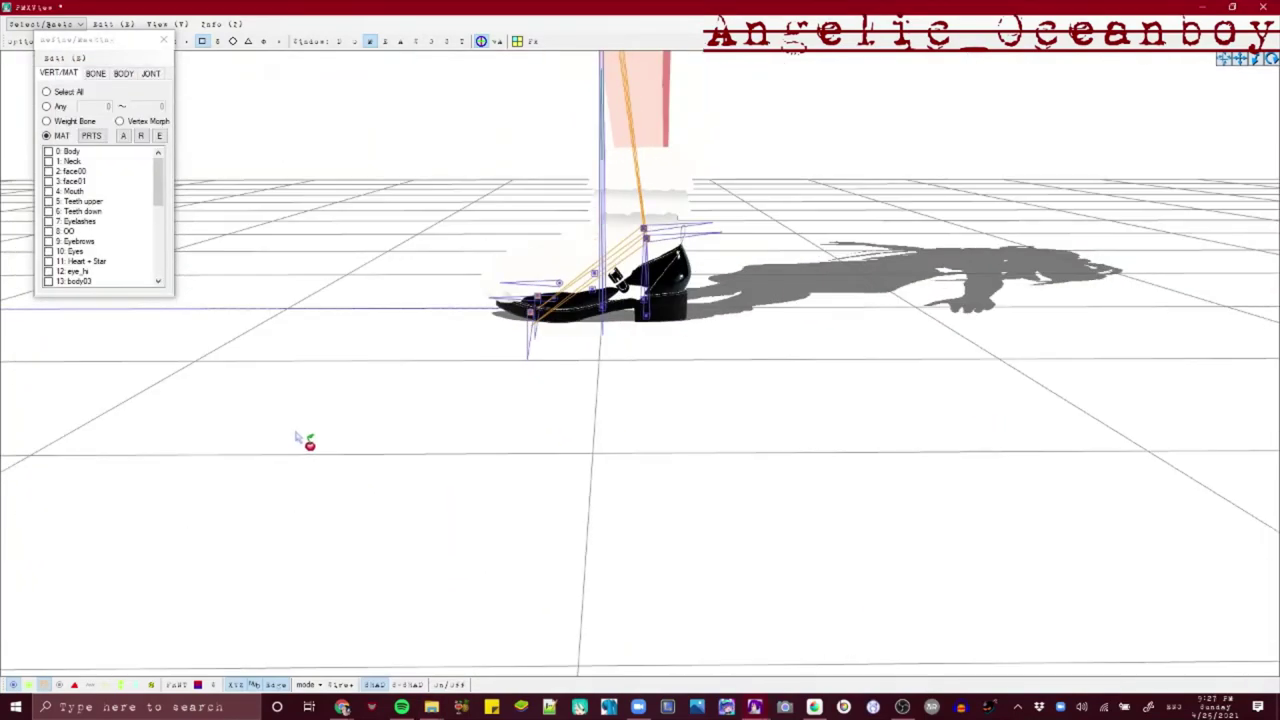
pyautogui.moveTo(306, 443); pyautogui.dragTo(554, 480, button='right')
# Import the iron0129 Shoes 5.0 model as an addition using a custom size
pyautogui.moveTo(431, 707)
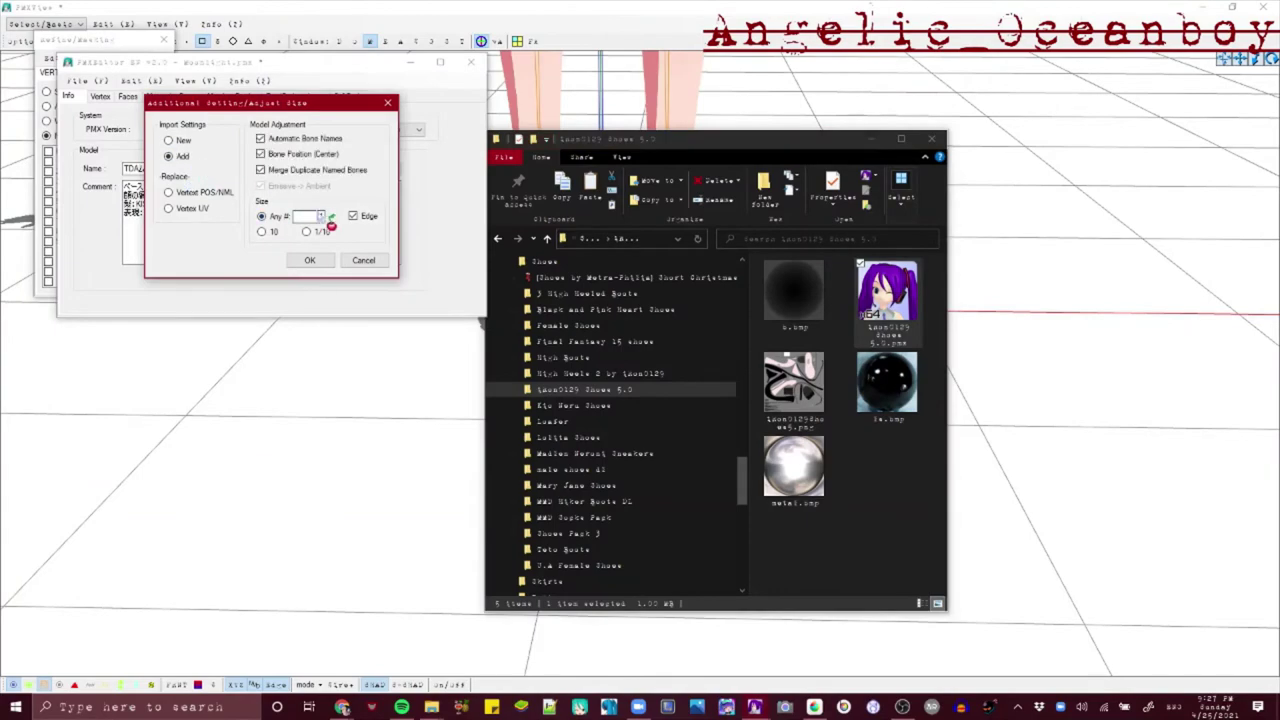
pyautogui.click(310, 260)
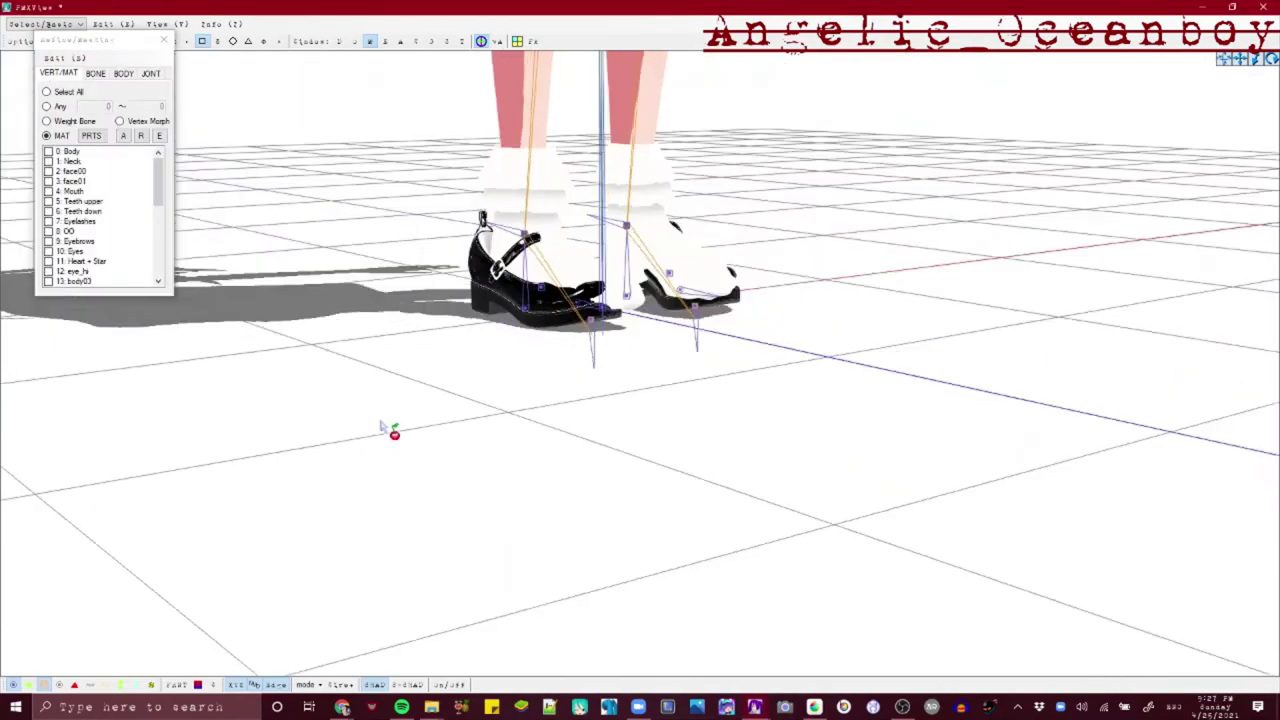
pyautogui.moveTo(386, 429); pyautogui.dragTo(315, 95, button='right')
pyautogui.moveTo(564, 272)
pyautogui.mouseDown(button='right')
pyautogui.moveTo(586, 277)
pyautogui.moveTo(374, 117)
pyautogui.moveTo(562, 262)
pyautogui.mouseUp(button='right')
pyautogui.moveTo(600, 335); pyautogui.dragTo(631, 346, button='right')
# Fit the shoes' Leather, Rubber and Metal materials to the socked feet
pyautogui.moveTo(431, 207); pyautogui.dragTo(482, 210)
pyautogui.moveTo(482, 210); pyautogui.dragTo(445, 197, button='right')
pyautogui.moveTo(336, 70); pyautogui.dragTo(365, 101)
pyautogui.moveTo(445, 197); pyautogui.dragTo(590, 345)
pyautogui.moveTo(590, 345); pyautogui.dragTo(695, 470, button='right')
pyautogui.moveTo(632, 412); pyautogui.dragTo(652, 414)
pyautogui.moveTo(652, 414); pyautogui.dragTo(951, 523, button='right')
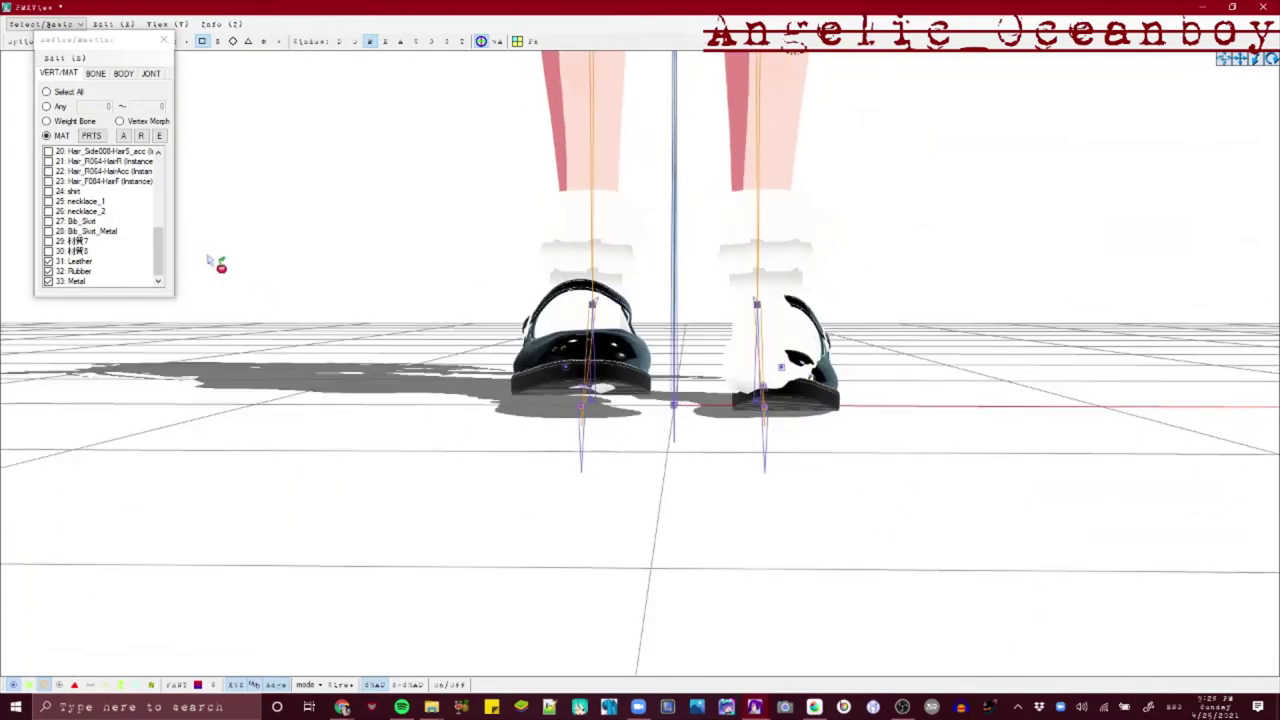
# Add a new material after Rubber in the material list
pyautogui.rightClick(80, 271)
pyautogui.click(251, 371)
pyautogui.rightClick(78, 270)
pyautogui.click(240, 317)
pyautogui.click(78, 271)
# Select the Leather vertices of the shoe on the model's left foot and move that part to the new material
pyautogui.moveTo(681, 211); pyautogui.dragTo(1279, 676)
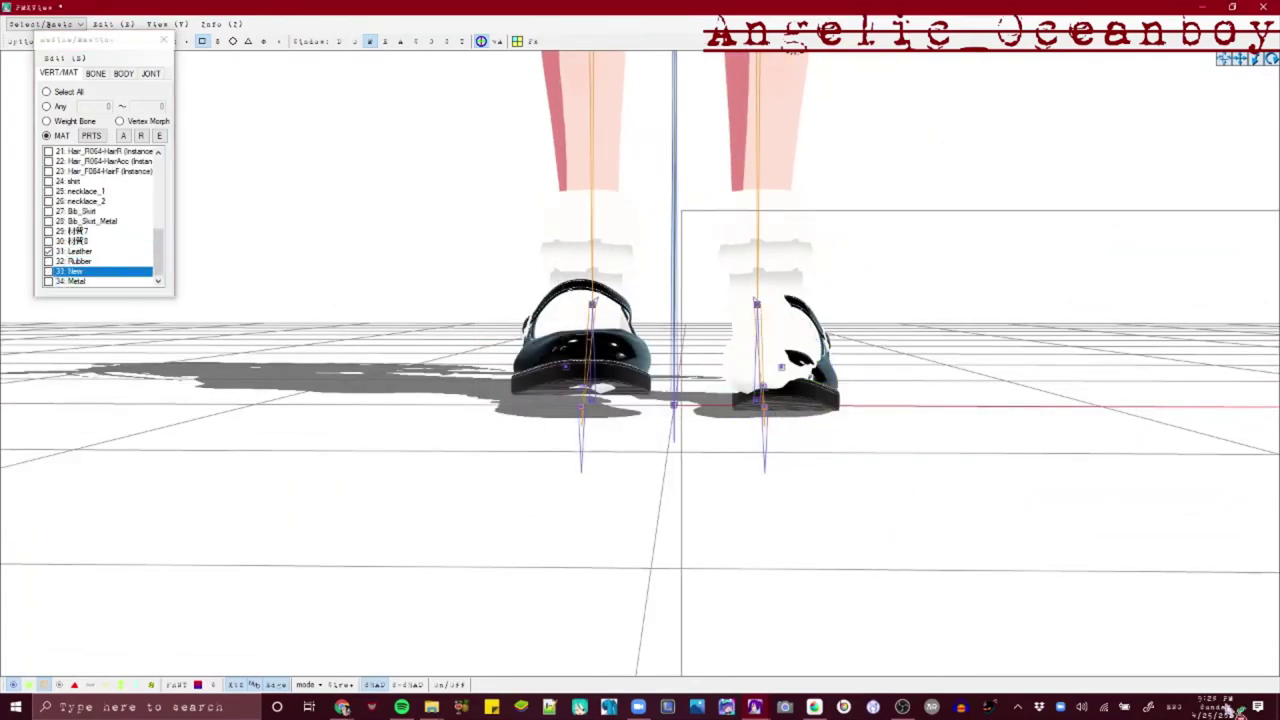
pyautogui.rightClick(87, 245)
pyautogui.click(272, 292)
pyautogui.click(707, 394)
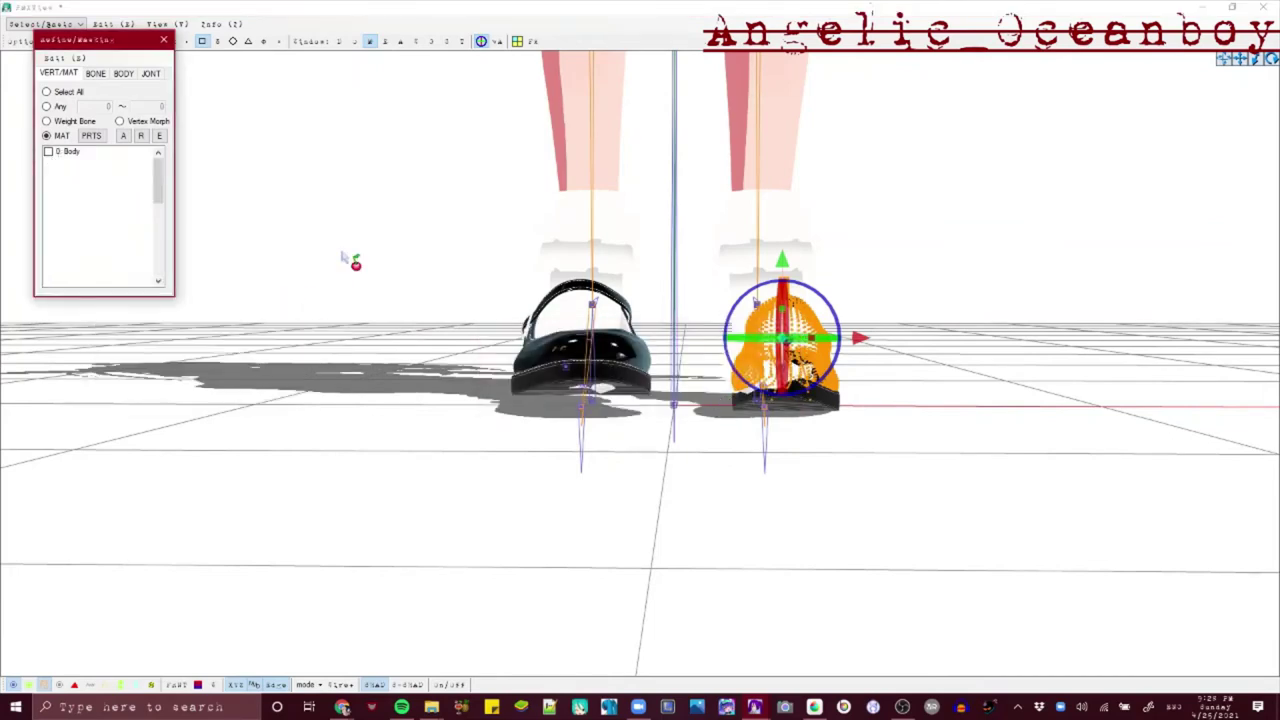
pyautogui.click(73, 261)
pyautogui.moveTo(1119, 511); pyautogui.dragTo(1120, 512)
# Edit the remaining shoe materials listed around Leather, Rubber and Metal
pyautogui.rightClick(48, 275)
pyautogui.click(57, 283)
pyautogui.click(674, 401)
pyautogui.click(73, 284)
pyautogui.click(73, 271)
pyautogui.click(73, 261)
pyautogui.click(71, 241)
pyautogui.rightClick(71, 241)
pyautogui.click(112, 310)
pyautogui.click(684, 397)
pyautogui.scroll(-7, 82, 274)
# Switch to Spotify, search for "fearless" and play Fearless Pt. II
pyautogui.click(401, 707)
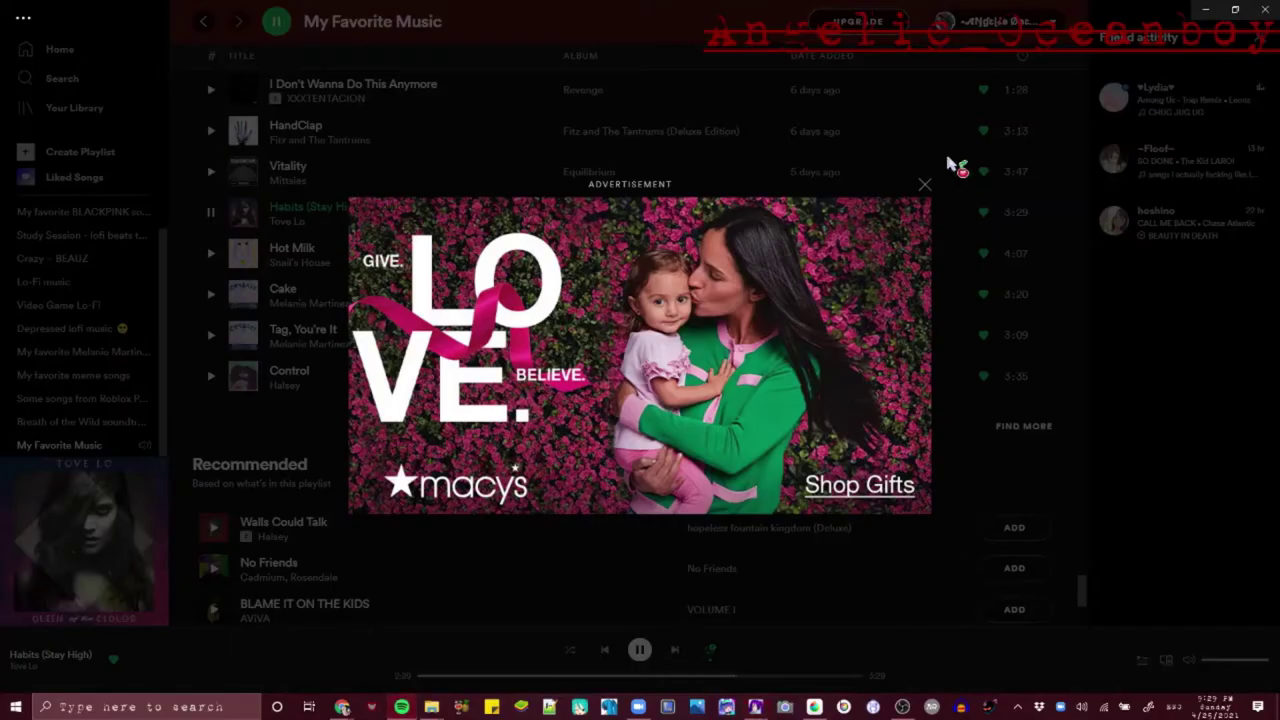
pyautogui.click(926, 185)
pyautogui.click(45, 82)
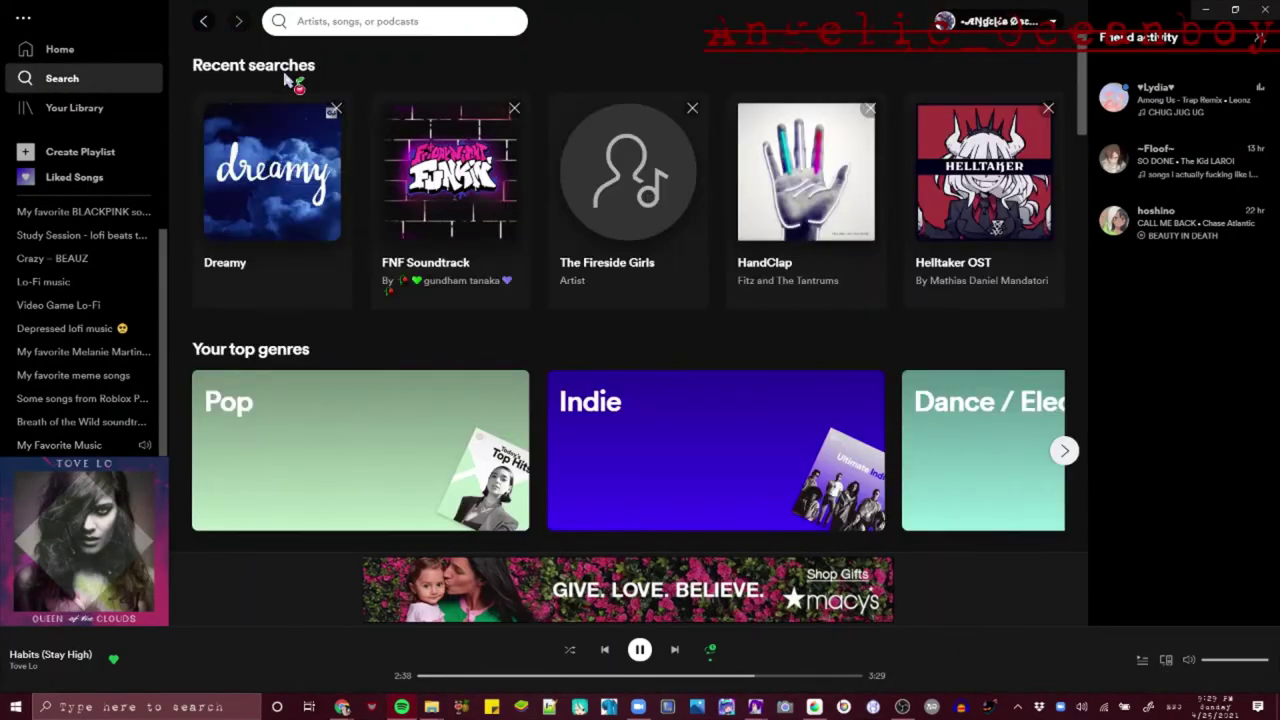
pyautogui.write('fearless')
pyautogui.click(568, 152)
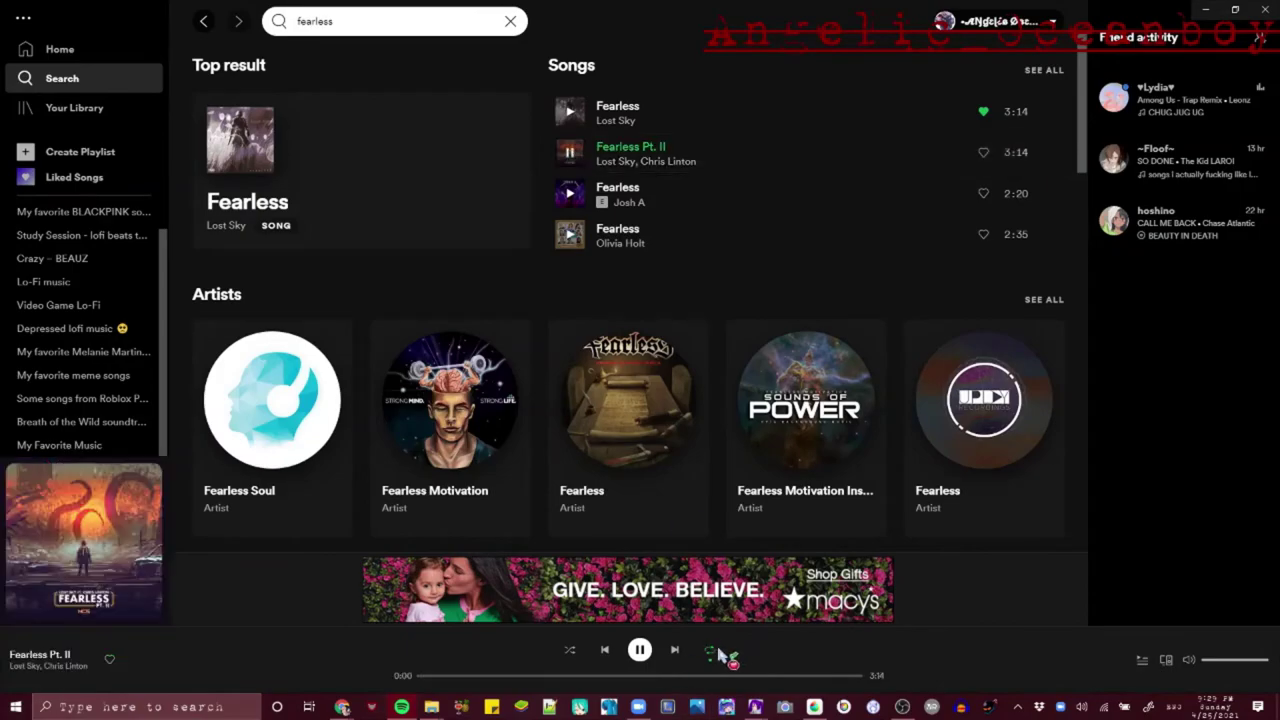
# Set the playing song to repeat on its own and return to the model view
pyautogui.click(712, 650)
pyautogui.click(1206, 10)
# Select the vertices of the finished shoe's Leather, Rubber and Metal materials and copy that shoe to the other foot
pyautogui.click(84, 261)
pyautogui.click(85, 271)
pyautogui.click(85, 281)
pyautogui.moveTo(328, 111); pyautogui.dragTo(748, 548)
pyautogui.click(115, 23)
pyautogui.click(206, 171)
pyautogui.click(693, 398)
# Mark the sock and shoe entries at the end of the material list for vertex selection
pyautogui.moveTo(857, 463); pyautogui.dragTo(706, 458, button='right')
pyautogui.scroll(5, 614, 492)
pyautogui.scroll(-7, 142, 366)
pyautogui.rightClick(140, 364)
pyautogui.click(300, 488)
pyautogui.click(148, 301)
pyautogui.click(121, 415)
pyautogui.click(127, 406)
pyautogui.click(138, 426)
pyautogui.click(138, 425)
pyautogui.click(128, 414)
# Box-select the marked vertices around the foot and change which material they belong to
pyautogui.click(136, 299)
pyautogui.moveTo(530, 270); pyautogui.dragTo(572, 424, button='right')
pyautogui.moveTo(316, 212); pyautogui.dragTo(550, 412)
pyautogui.moveTo(540, 410); pyautogui.dragTo(596, 436, button='right')
pyautogui.rightClick(136, 355)
pyautogui.click(258, 496)
pyautogui.click(688, 395)
pyautogui.scroll(-6, 142, 345)
pyautogui.rightClick(142, 425)
pyautogui.click(258, 567)
pyautogui.click(690, 395)
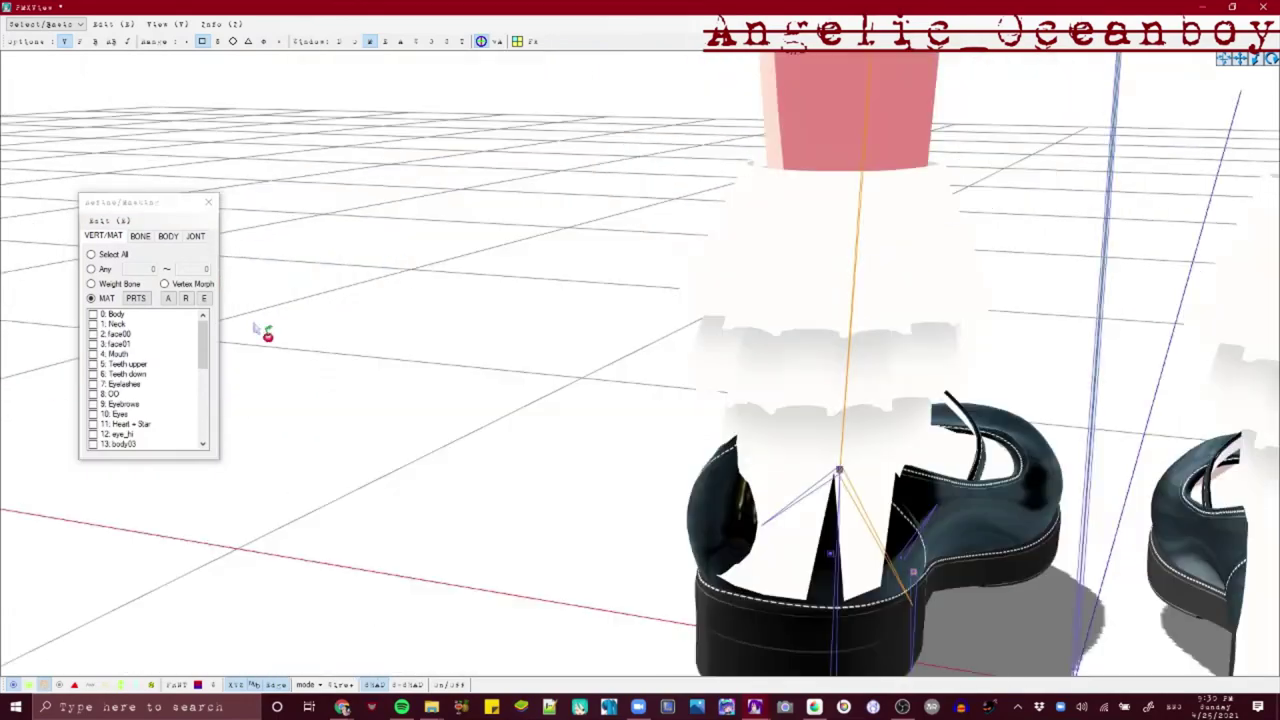
# Limit selection to material 29 (材質7), box-select its vertices on one sock, and move that part to a new material
pyautogui.scroll(-5, 171, 429)
pyautogui.click(120, 403)
pyautogui.moveTo(728, 572); pyautogui.dragTo(730, 574)
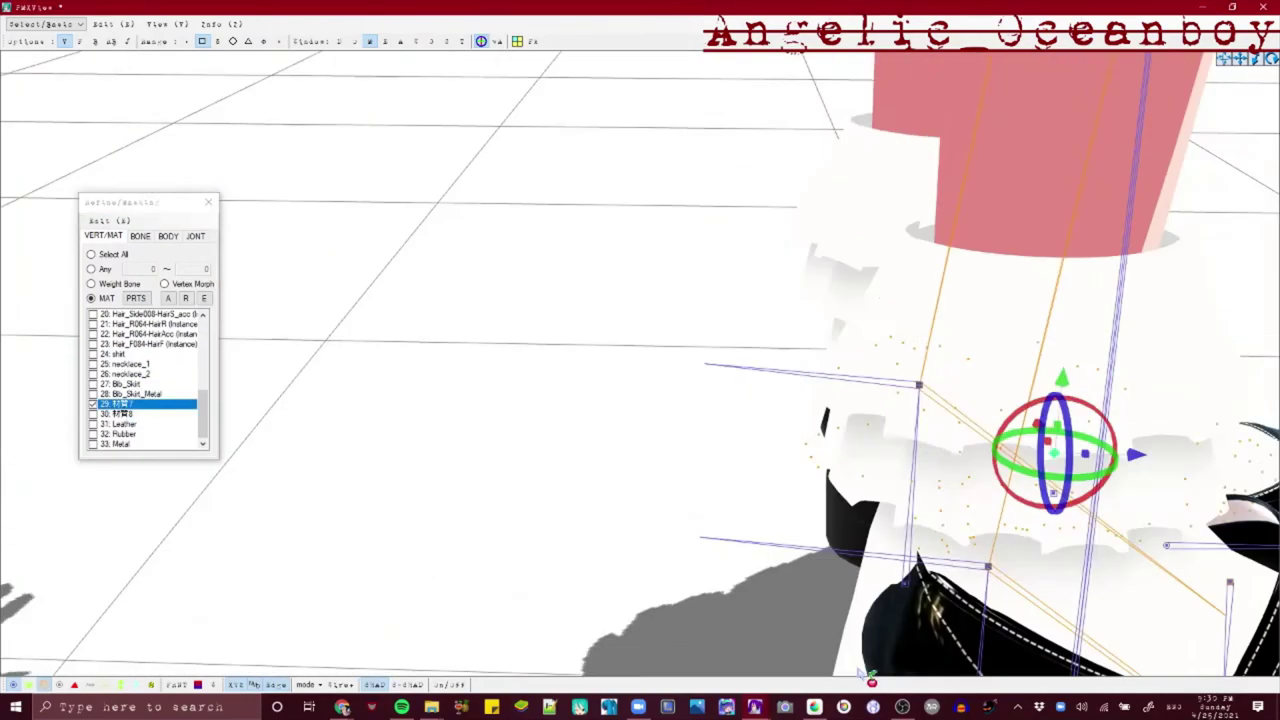
pyautogui.moveTo(898, 544)
pyautogui.mouseDown()
pyautogui.moveTo(996, 554)
pyautogui.moveTo(874, 545)
pyautogui.moveTo(892, 546)
pyautogui.mouseUp()
pyautogui.click(703, 572)
pyautogui.moveTo(781, 484); pyautogui.dragTo(900, 430)
pyautogui.moveTo(711, 398); pyautogui.dragTo(888, 608)
pyautogui.rightClick(111, 397)
pyautogui.click(290, 440)
pyautogui.scroll(-7, 125, 400)
pyautogui.rightClick(101, 392)
pyautogui.click(217, 457)
pyautogui.click(704, 398)
pyautogui.scroll(-6, 167, 437)
# Mark the next sock material in the list and separate its part on the same foot into a new material
pyautogui.click(124, 426)
pyautogui.moveTo(894, 436); pyautogui.dragTo(942, 440)
pyautogui.moveTo(864, 356); pyautogui.dragTo(864, 371)
pyautogui.scroll(-3, 1070, 384)
pyautogui.moveTo(1070, 384); pyautogui.dragTo(937, 604, button='right')
pyautogui.rightClick(128, 343)
pyautogui.click(285, 383)
pyautogui.click(694, 397)
pyautogui.scroll(-6, 124, 425)
pyautogui.rightClick(122, 428)
pyautogui.click(200, 570)
pyautogui.click(700, 397)
pyautogui.moveTo(1085, 430); pyautogui.dragTo(1085, 400, button='right')
pyautogui.scroll(-4, 1085, 400)
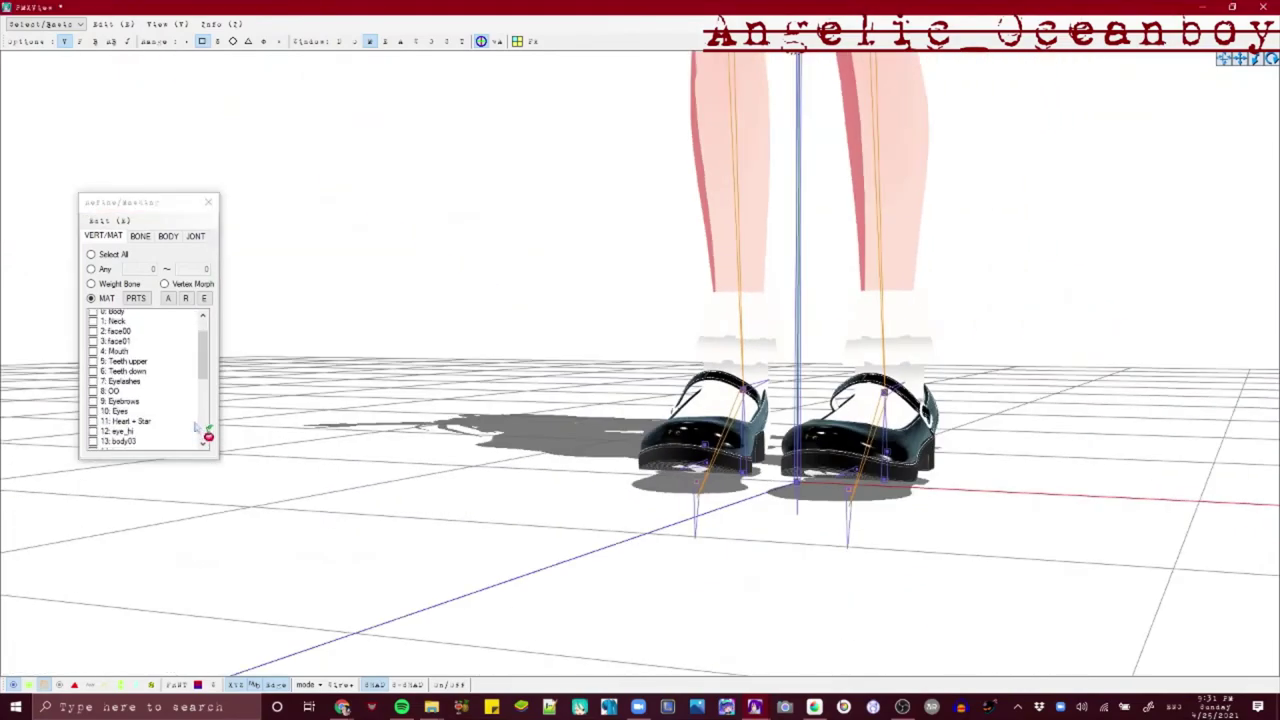
# Mark both sock materials, 材質7 and 材質8, and reassign the selected sock part in the material list
pyautogui.scroll(-6, 198, 433)
pyautogui.click(122, 434)
pyautogui.click(122, 425)
pyautogui.scroll(3, 1000, 540)
pyautogui.moveTo(1000, 540); pyautogui.dragTo(1008, 588, button='right')
pyautogui.rightClick(143, 364)
pyautogui.click(292, 404)
pyautogui.click(705, 399)
pyautogui.scroll(-6, 134, 425)
pyautogui.rightClick(133, 426)
pyautogui.click(200, 571)
pyautogui.click(705, 398)
# Box-select the sock vertices on the model's right foot, add a new material and move that part into it
pyautogui.moveTo(780, 335); pyautogui.dragTo(827, 333, button='right')
pyautogui.scroll(-5, 160, 420)
pyautogui.click(120, 403)
pyautogui.moveTo(625, 381); pyautogui.dragTo(758, 480, button='right')
pyautogui.click(759, 480)
pyautogui.moveTo(514, 184); pyautogui.dragTo(831, 590)
pyautogui.rightClick(125, 335)
pyautogui.click(272, 375)
pyautogui.click(692, 397)
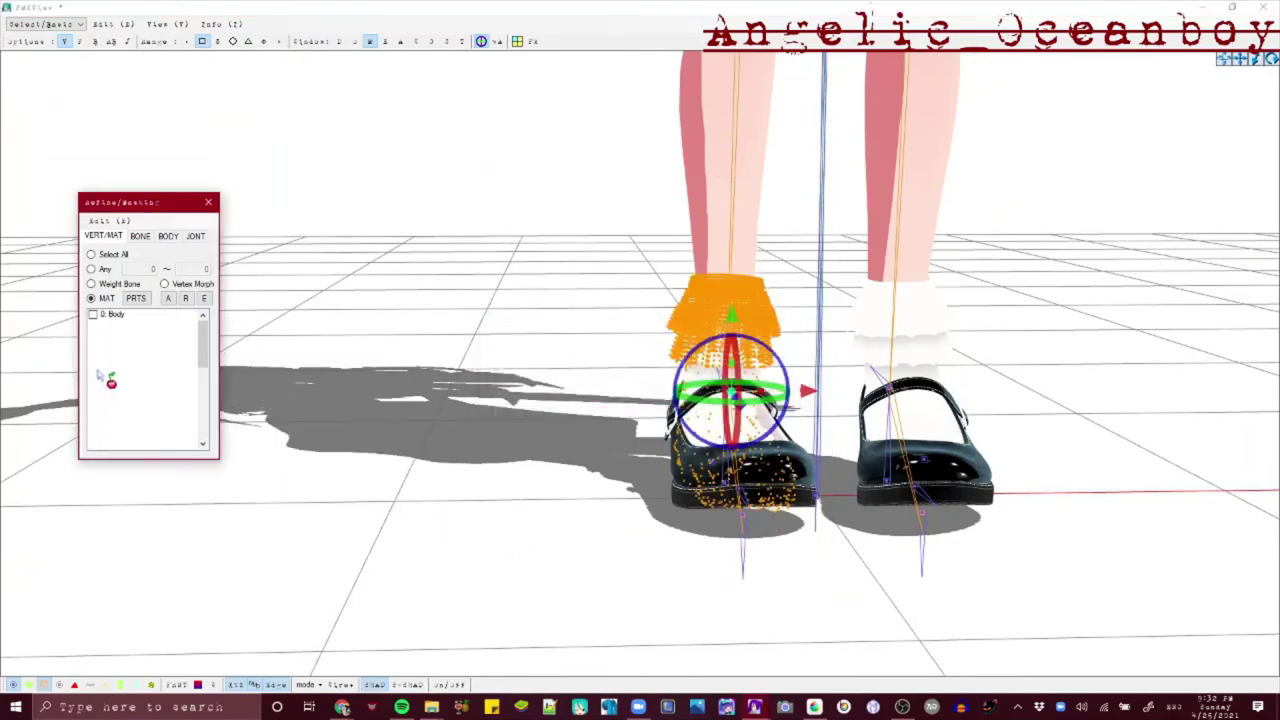
pyautogui.scroll(-6, 108, 376)
pyautogui.rightClick(150, 426)
pyautogui.click(290, 572)
pyautogui.click(692, 397)
# Box-select the separated sock part on the model's right foot
pyautogui.moveTo(600, 340)
pyautogui.mouseDown(button='right')
pyautogui.moveTo(585, 472)
pyautogui.moveTo(500, 425)
pyautogui.mouseUp(button='right')
pyautogui.scroll(-6, 135, 390)
pyautogui.click(133, 433)
pyautogui.moveTo(310, 385)
pyautogui.mouseDown(button='right')
pyautogui.moveTo(408, 311)
pyautogui.moveTo(375, 335)
pyautogui.mouseUp(button='right')
pyautogui.moveTo(405, 225); pyautogui.dragTo(800, 565)
pyautogui.rightClick(312, 388)
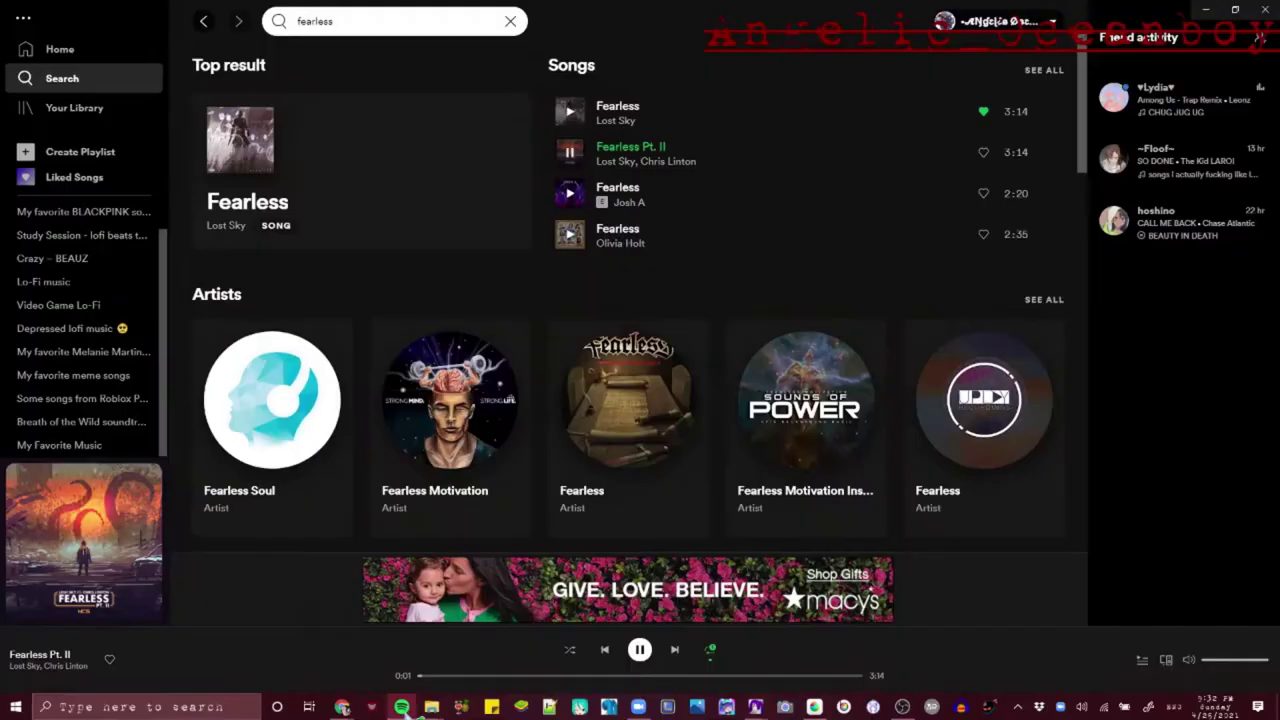
# Switch to Spotify and play Fearless by Lost Sky
pyautogui.doubleClick(640, 111)
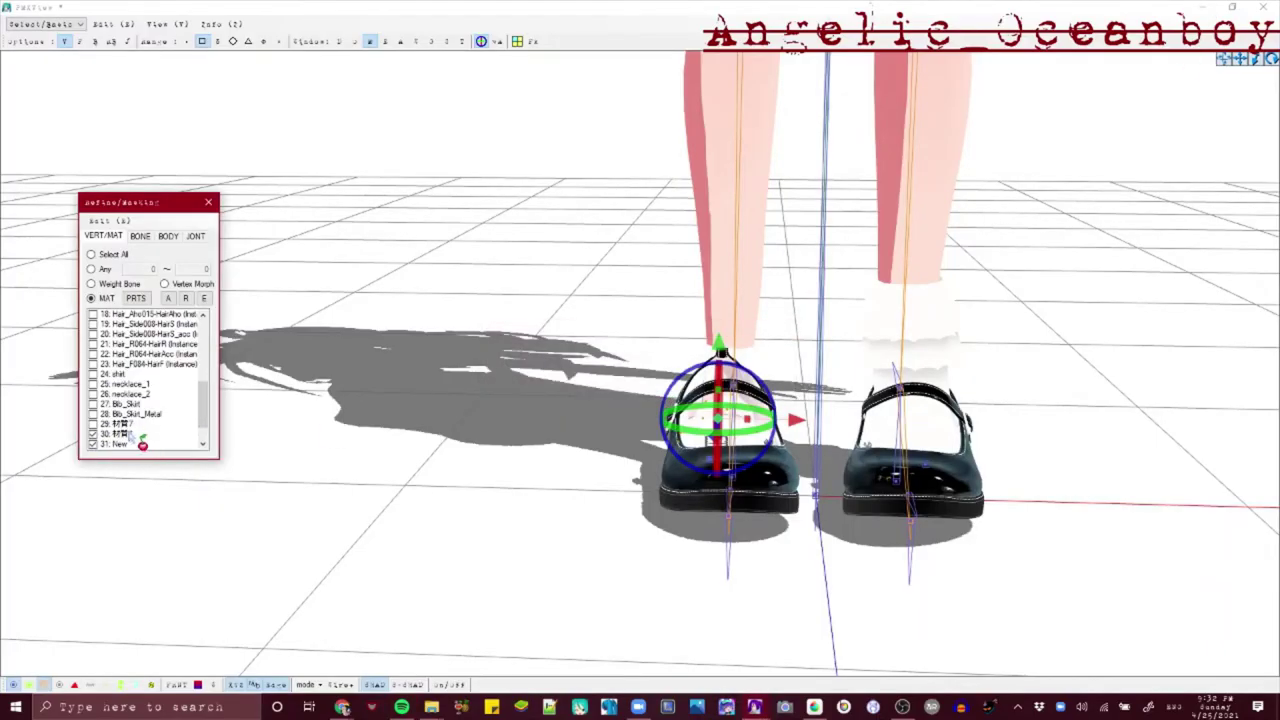
# Delete the selected sock part from the model's right foot
pyautogui.press('Delete')
pyautogui.click(690, 397)
# Select the remaining sock's 材質7 and 材質8 vertices and copy the sock to the model's right foot
pyautogui.scroll(-6, 146, 350)
pyautogui.click(141, 433)
pyautogui.click(129, 424)
pyautogui.moveTo(711, 182); pyautogui.dragTo(713, 184)
pyautogui.moveTo(1277, 690); pyautogui.dragTo(1277, 690)
pyautogui.click(112, 24)
pyautogui.moveTo(200, 163)
pyautogui.click(586, 220)
pyautogui.click(700, 397)
pyautogui.click(894, 597)
pyautogui.moveTo(894, 597); pyautogui.dragTo(818, 320, button='right')
pyautogui.scroll(-6, 818, 320)
pyautogui.moveTo(818, 320); pyautogui.dragTo(750, 150, button='middle')
# Save the model as Moonlight.pmx in the editor window and switch the model info to English
pyautogui.click(755, 707)
pyautogui.click(685, 642)
pyautogui.click(92, 81)
pyautogui.click(125, 142)
pyautogui.click(580, 412)
pyautogui.click(656, 388)
pyautogui.click(391, 168)
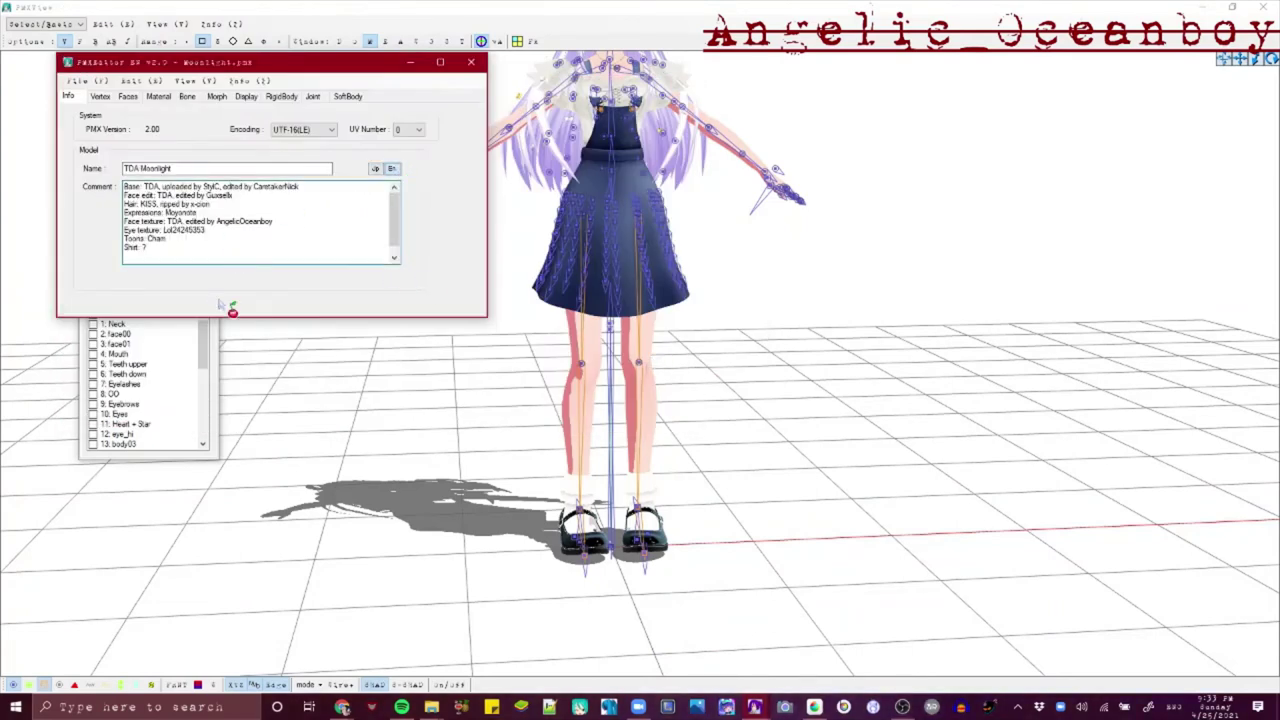
# Add credit lines for the skirt, the socks (3DCG) and the shoes, with their creators' names, to the English model comment
pyautogui.write('Skirt: Metra-Philia')
pyautogui.press('Return')
pyautogui.write('Socks: 3DCG')
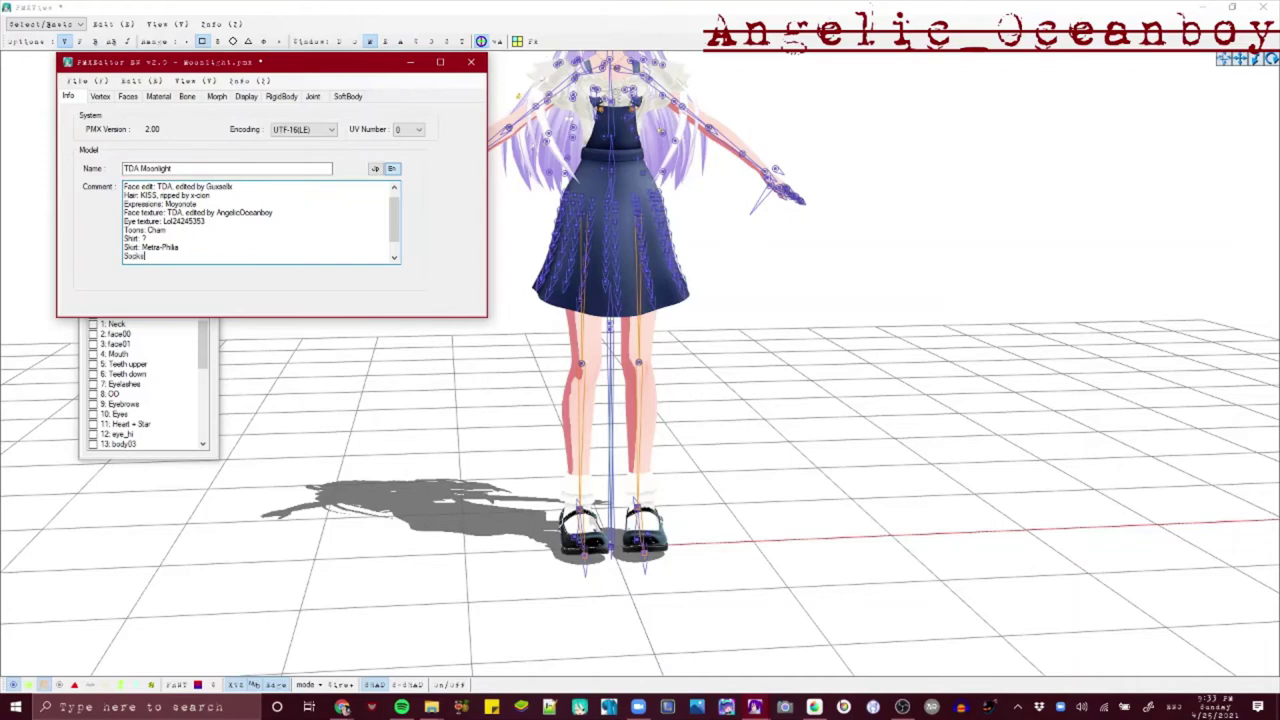
pyautogui.write(', ripped by 9044')
pyautogui.press('Return')
pyautogui.write('Shoes: iron')
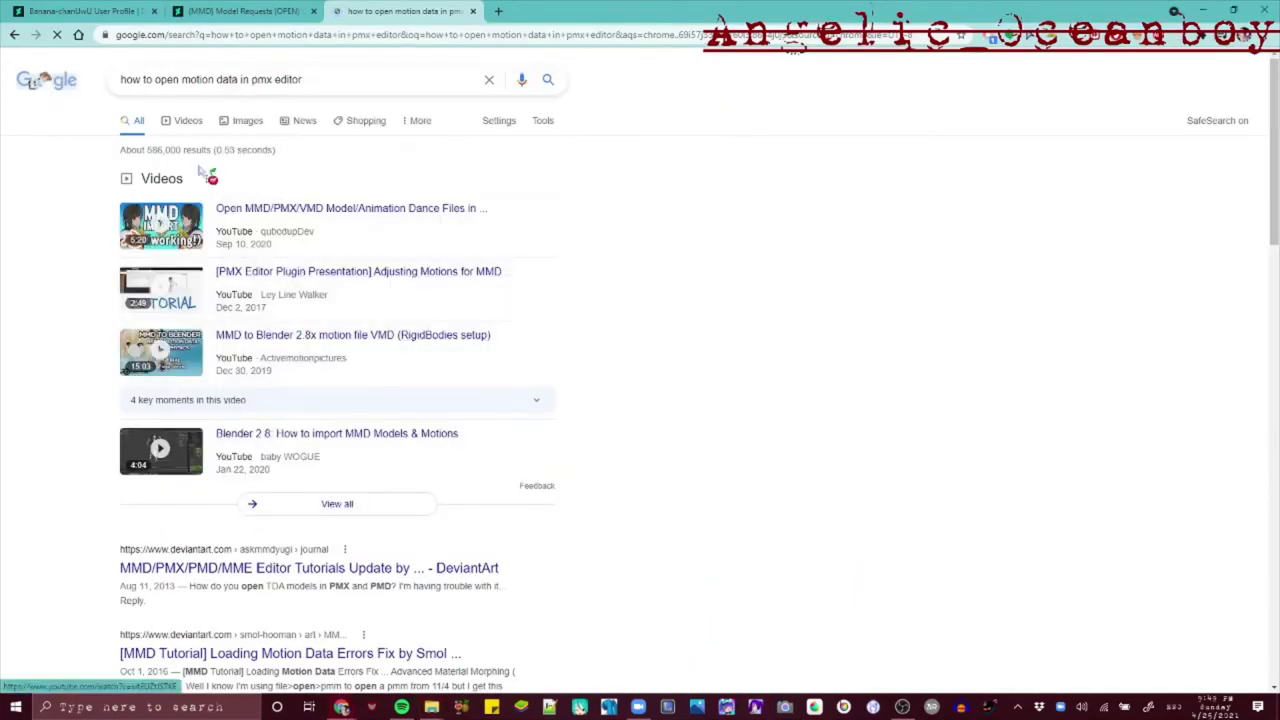
# Check the video results for "how to open motion data in pmx editor" and close that search
pyautogui.click(186, 124)
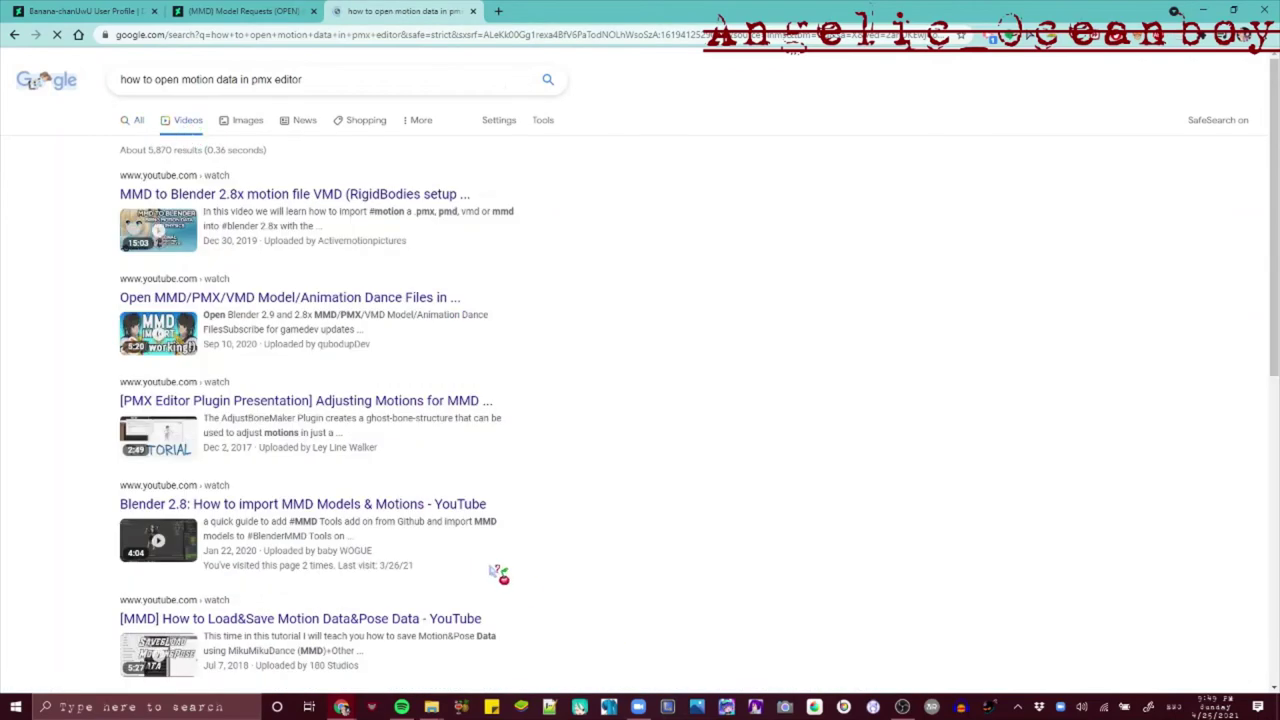
pyautogui.hotkey('ctrl', 'w')
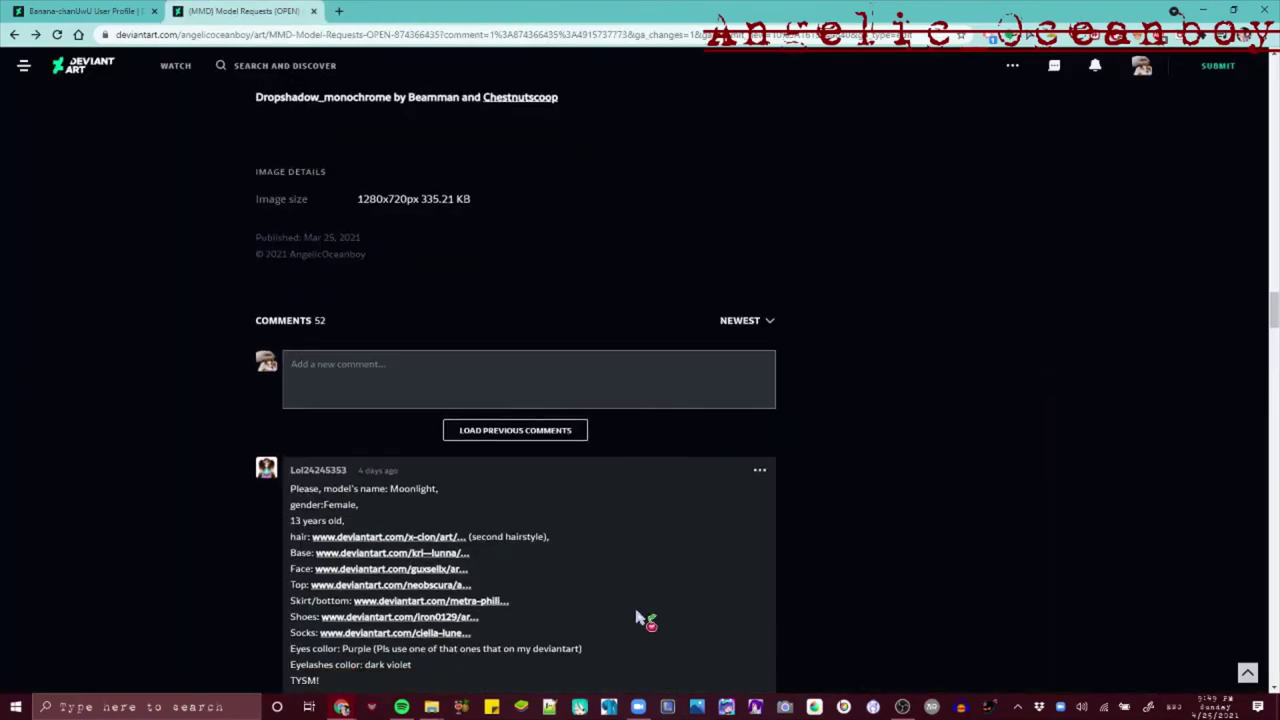
# Review the model request page's guidelines, wait list and the requests posted in its comments
pyautogui.scroll(10, 636, 617)
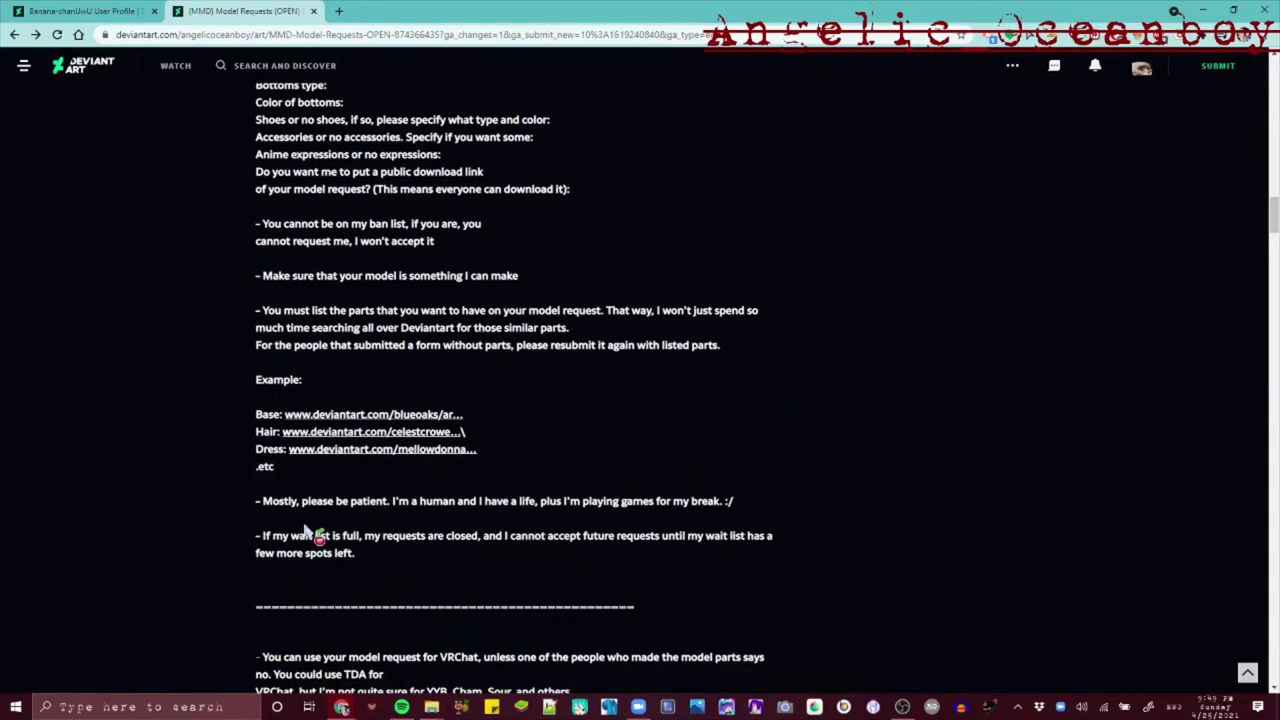
pyautogui.scroll(-5, 172, 452)
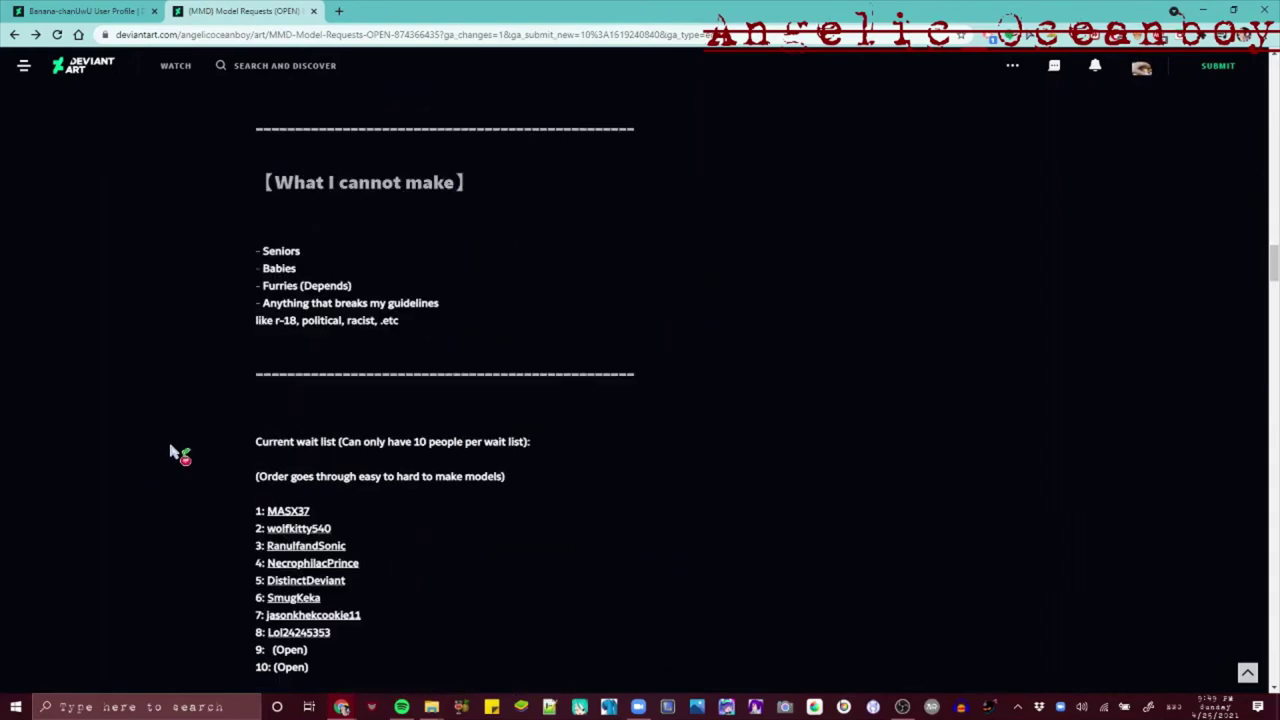
pyautogui.scroll(-10, 172, 452)
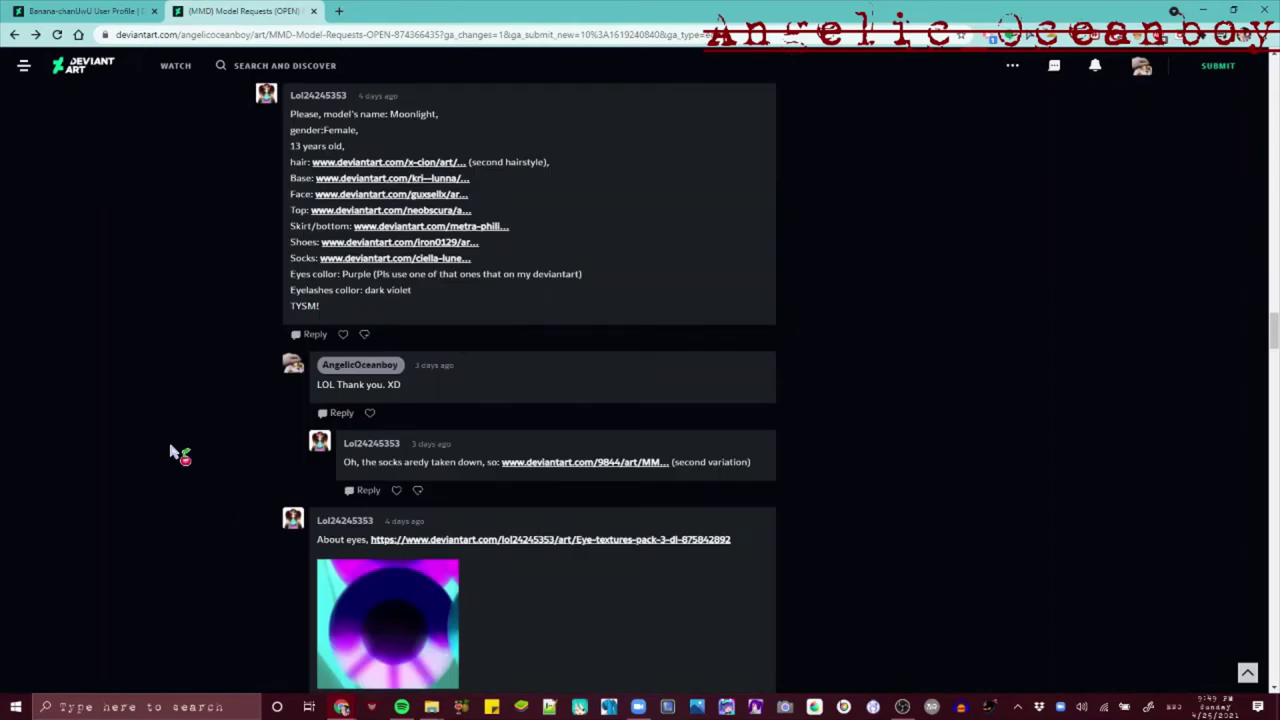
pyautogui.scroll(-10, 172, 452)
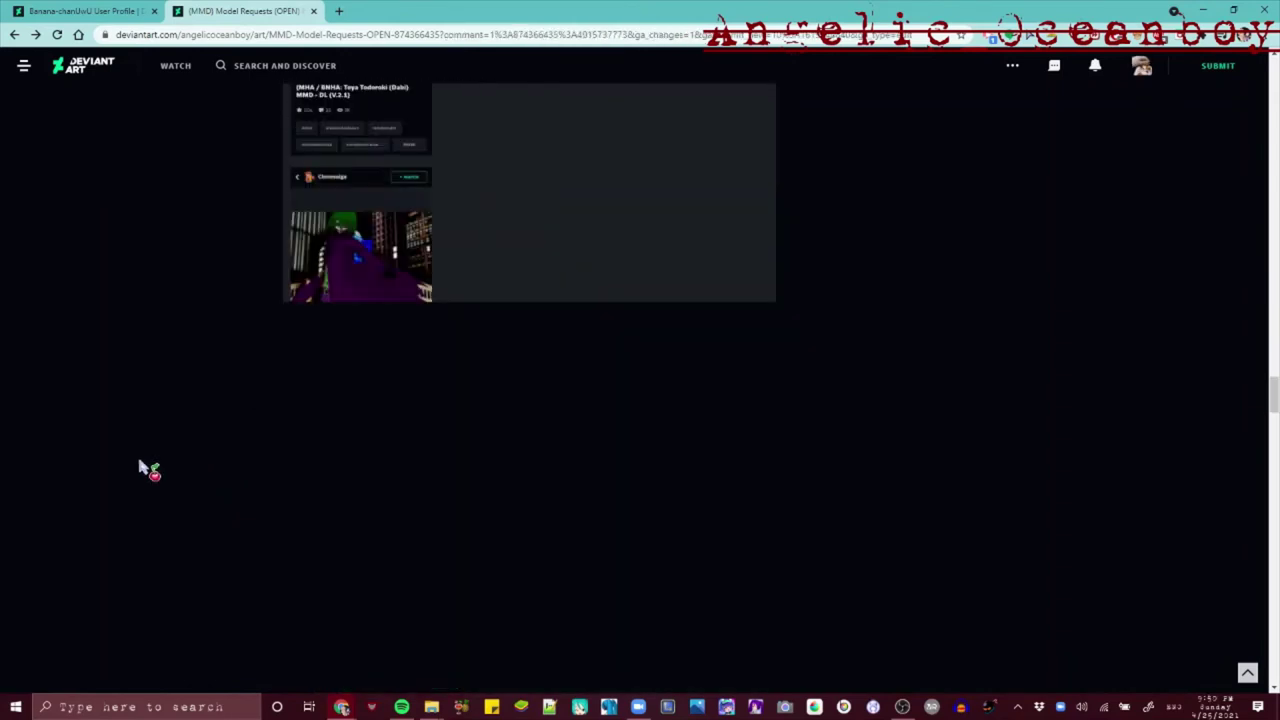
pyautogui.scroll(-6, 130, 472)
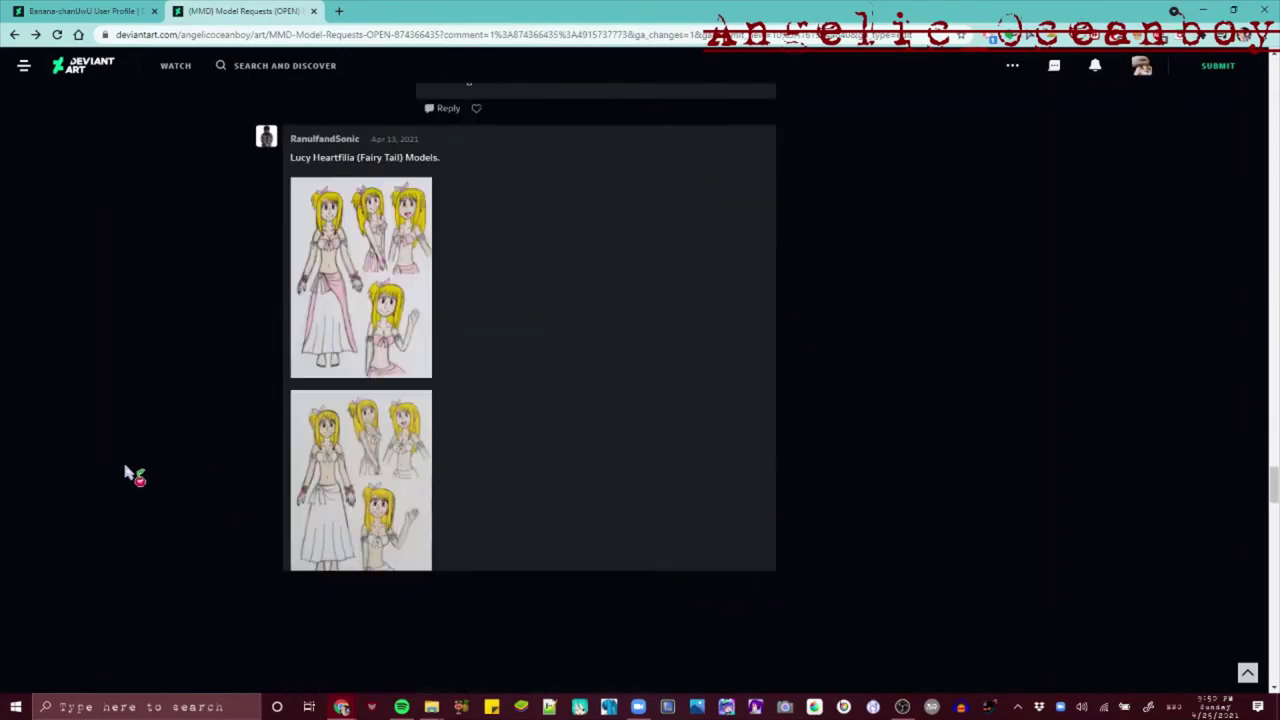
pyautogui.scroll(-3, 130, 472)
pyautogui.scroll(-5, 127, 473)
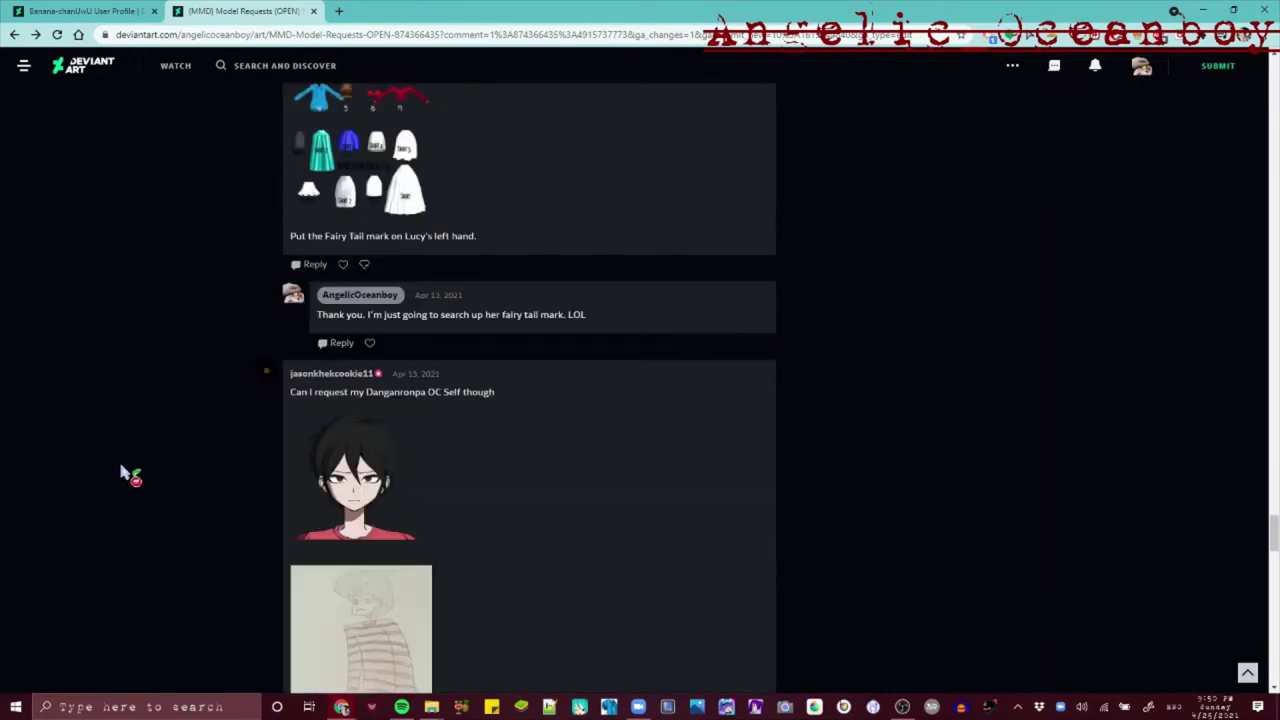
pyautogui.scroll(5, 127, 473)
pyautogui.scroll(-10, 714, 363)
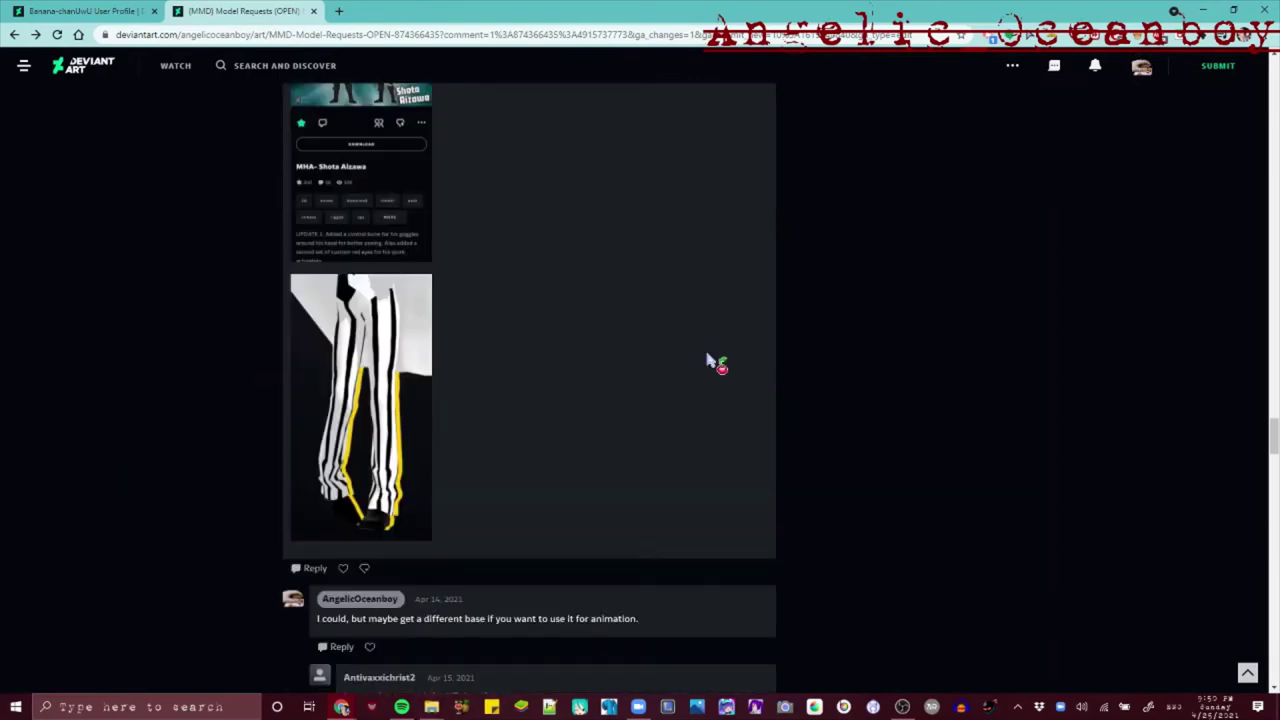
pyautogui.scroll(10, 586, 406)
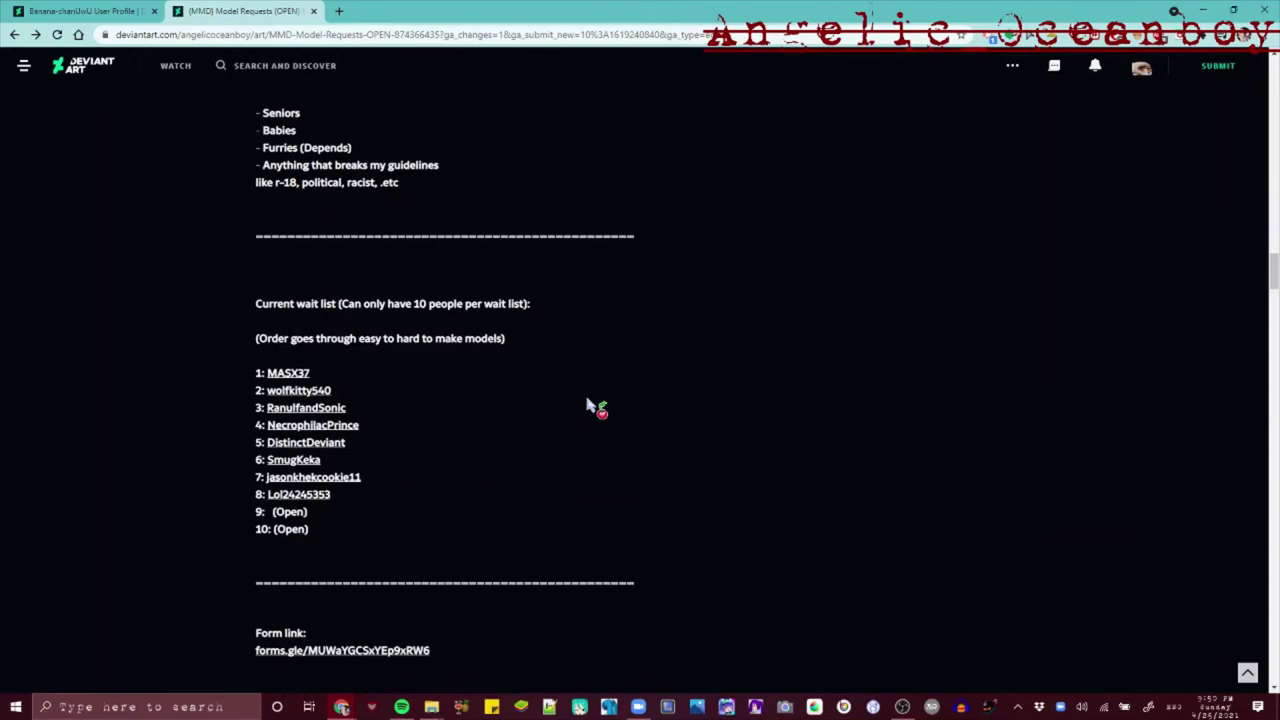
pyautogui.scroll(10, 550, 430)
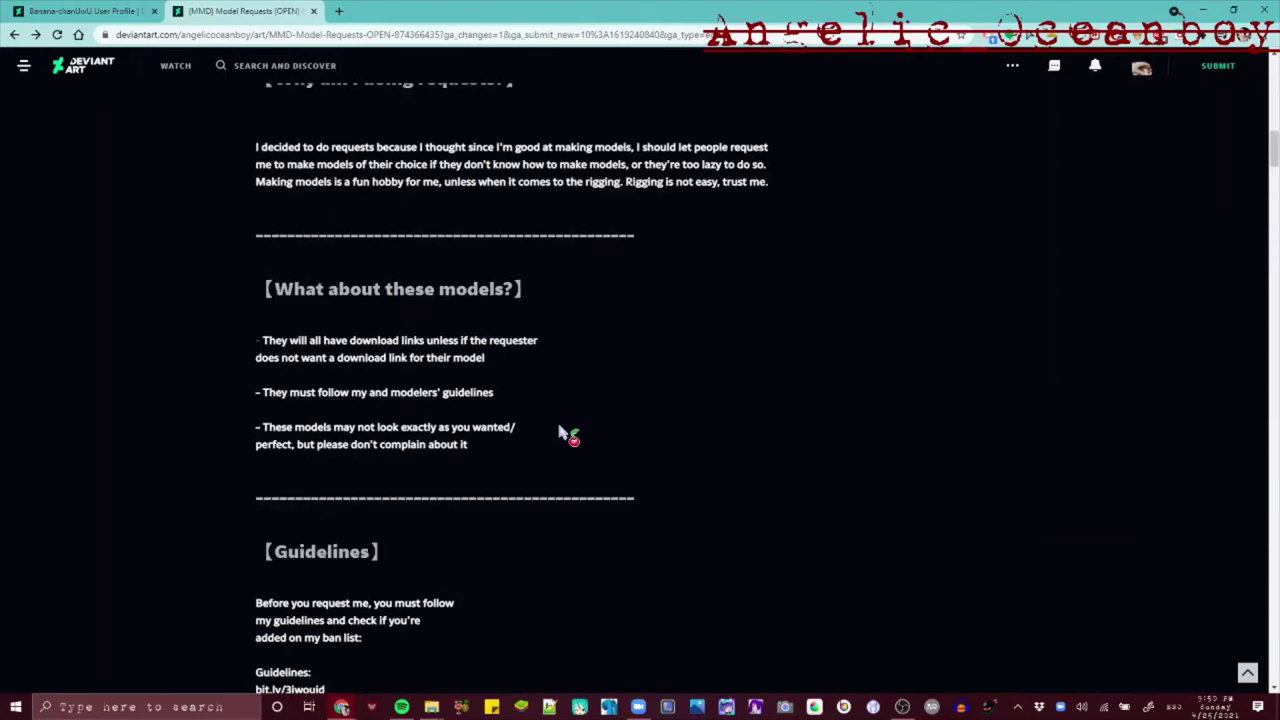
# Bring up the model request folder that contains Moonlight.pmx and its textures
pyautogui.moveTo(431, 708)
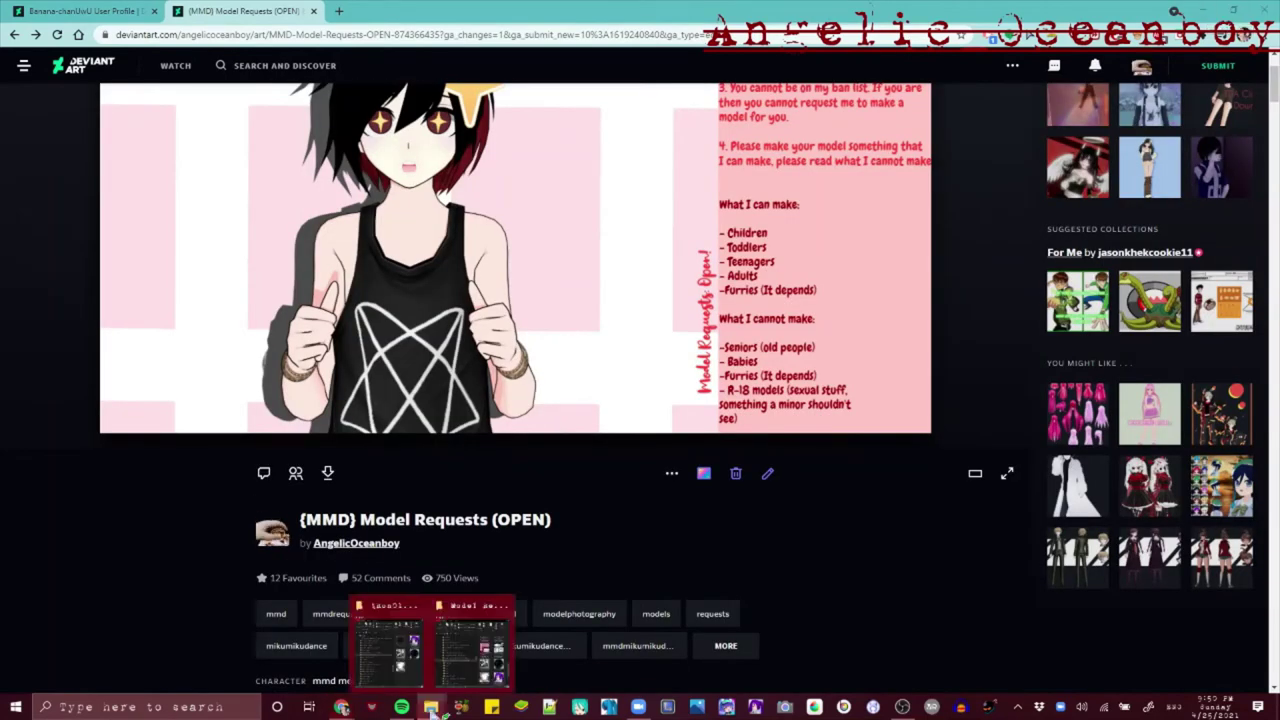
pyautogui.click(472, 648)
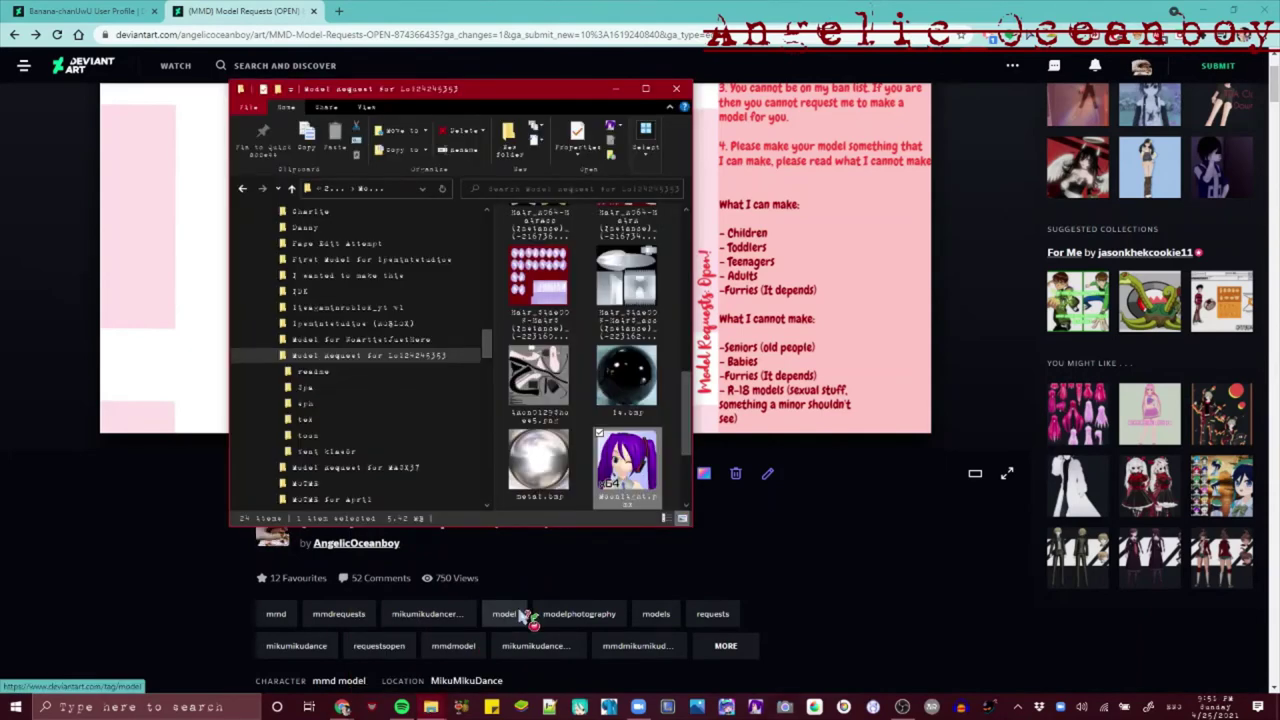
pyautogui.moveTo(523, 617); pyautogui.dragTo(788, 582)
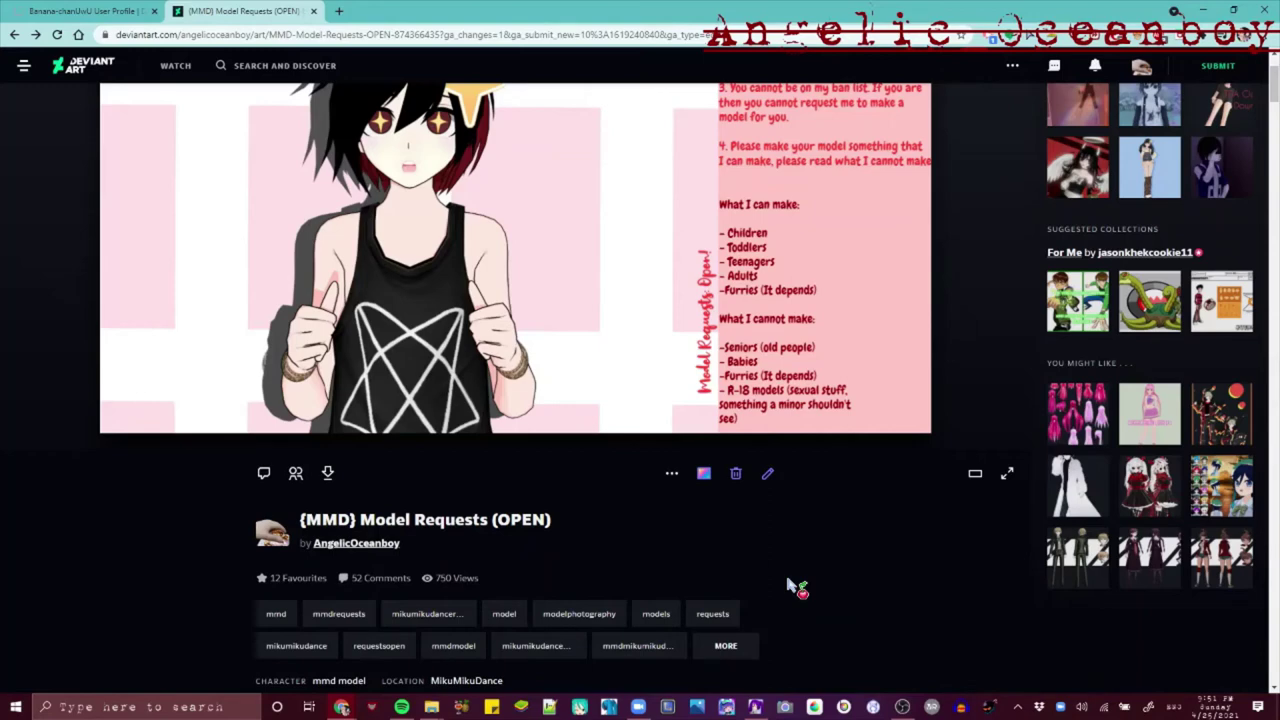
# Read the request page again from its description down to the comments and enlarge the Shota Aizawa reference image
pyautogui.scroll(-3, 790, 585)
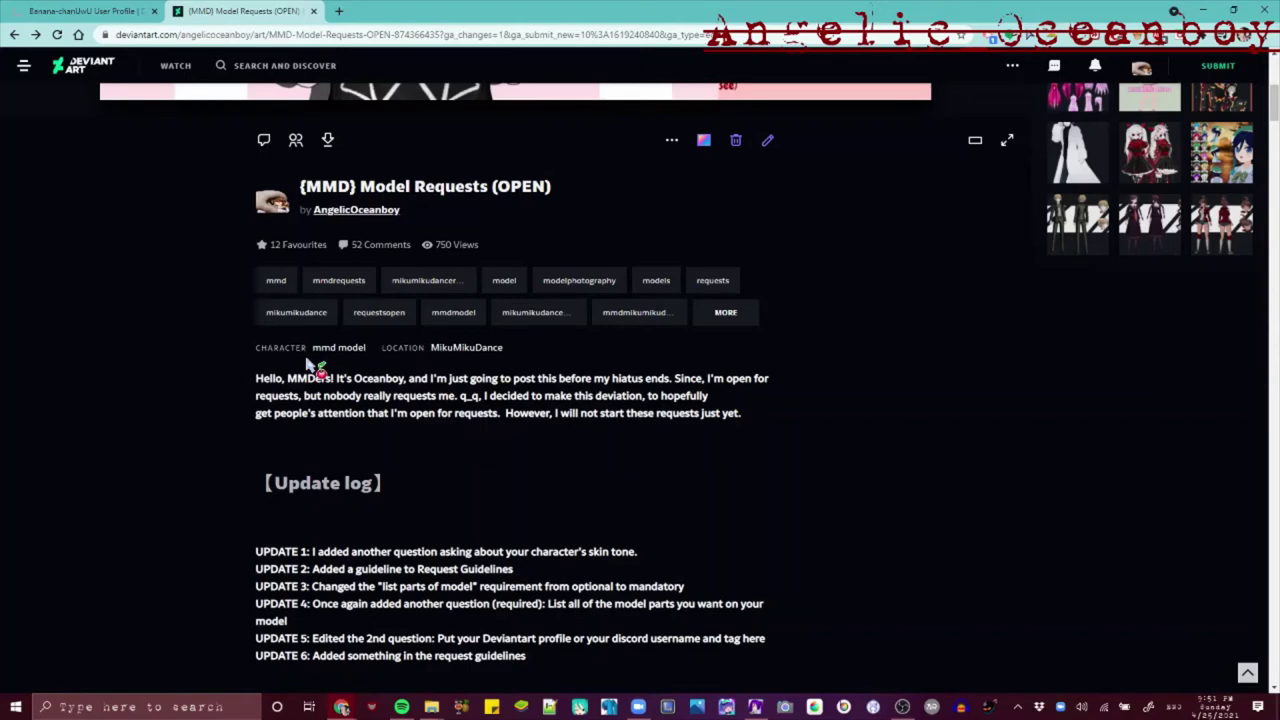
pyautogui.scroll(-6, 903, 288)
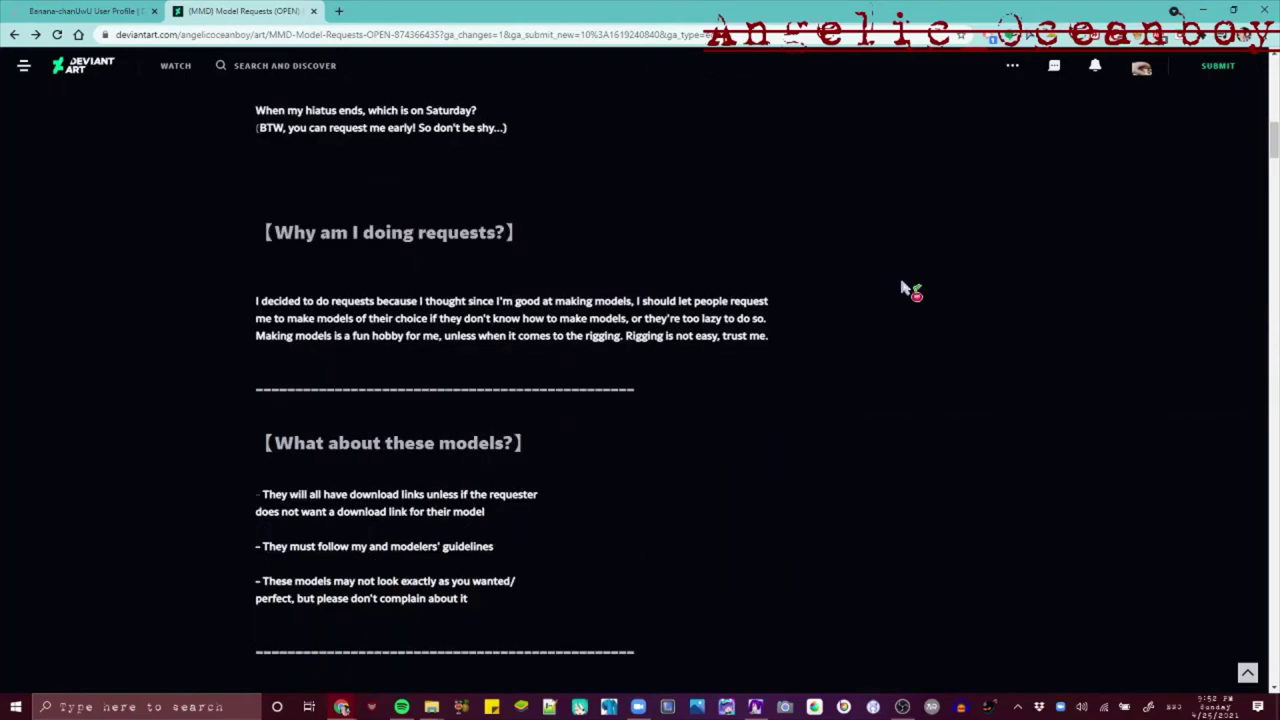
pyautogui.scroll(1, 903, 288)
pyautogui.scroll(-4, 629, 549)
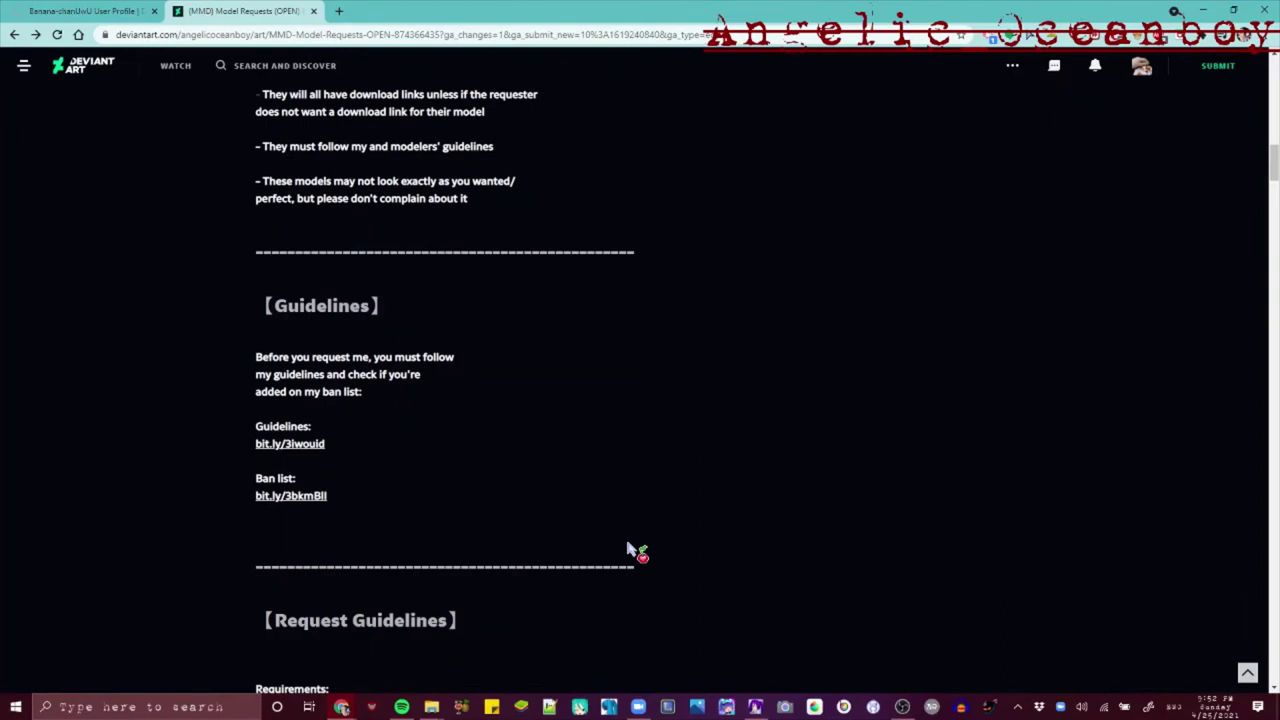
pyautogui.scroll(-5, 629, 549)
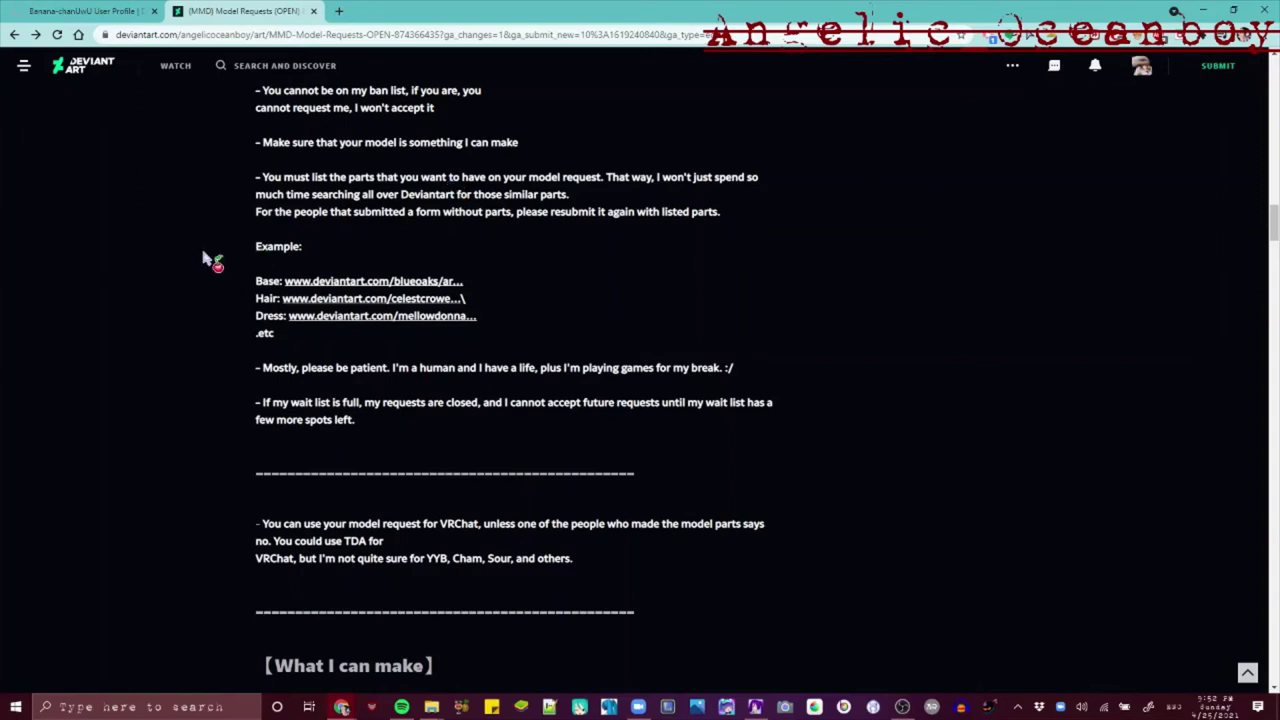
pyautogui.scroll(-10, 185, 270)
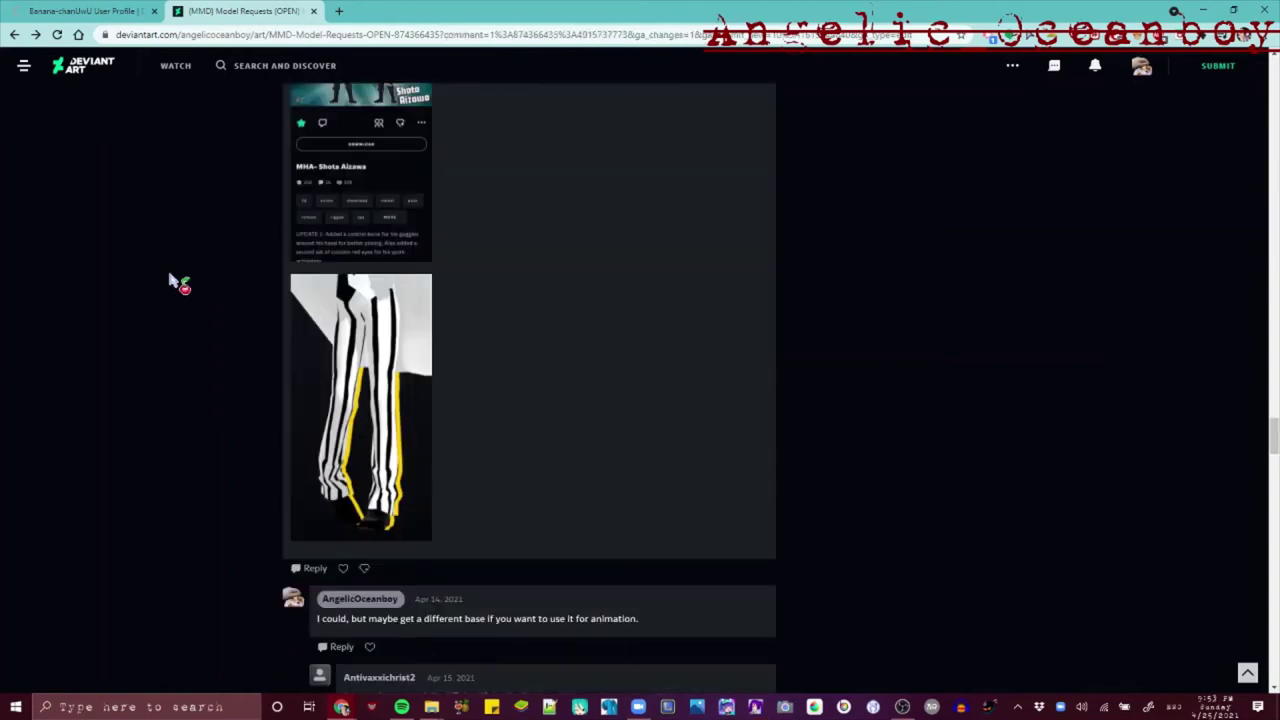
pyautogui.scroll(5, 57, 302)
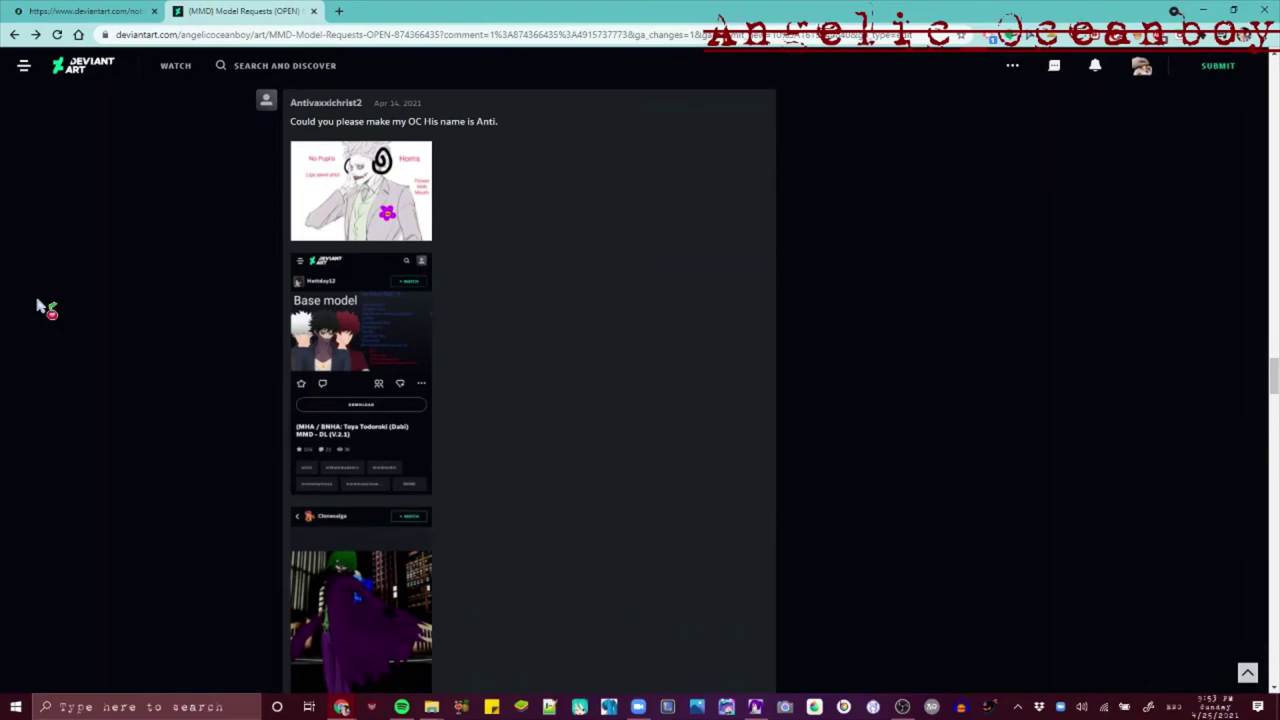
pyautogui.scroll(-3, 40, 305)
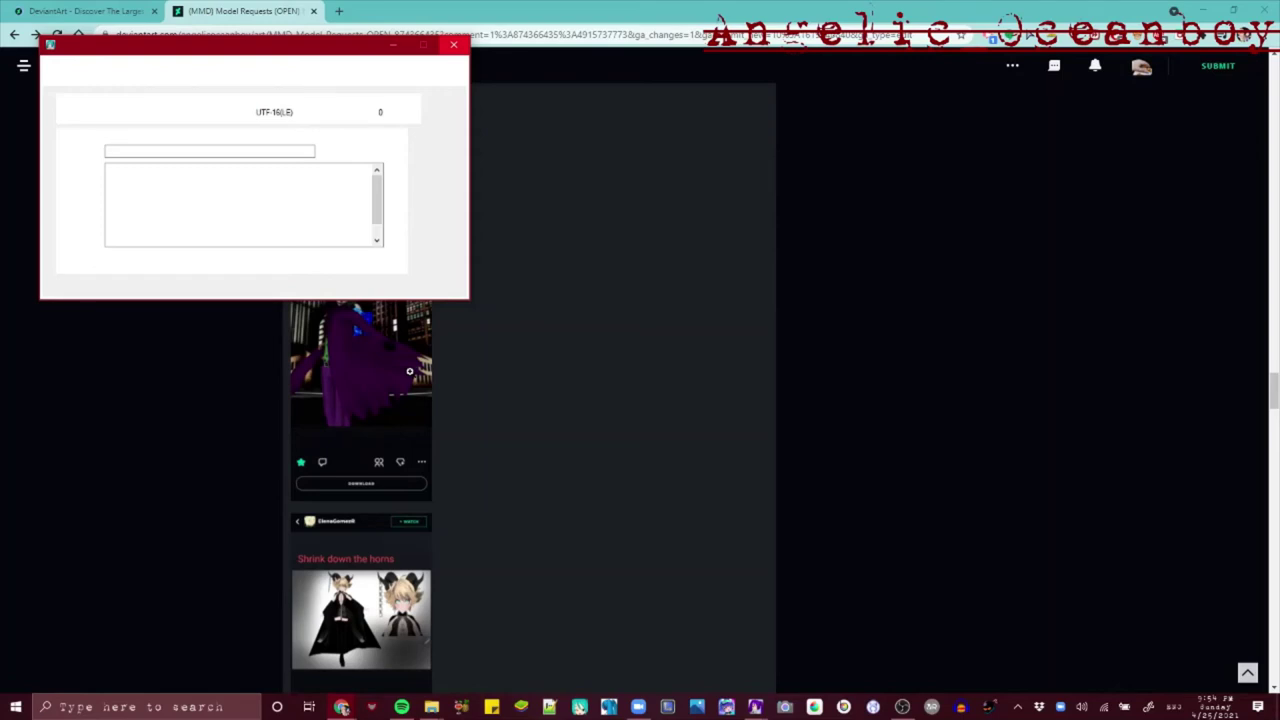
pyautogui.scroll(-5, 354, 512)
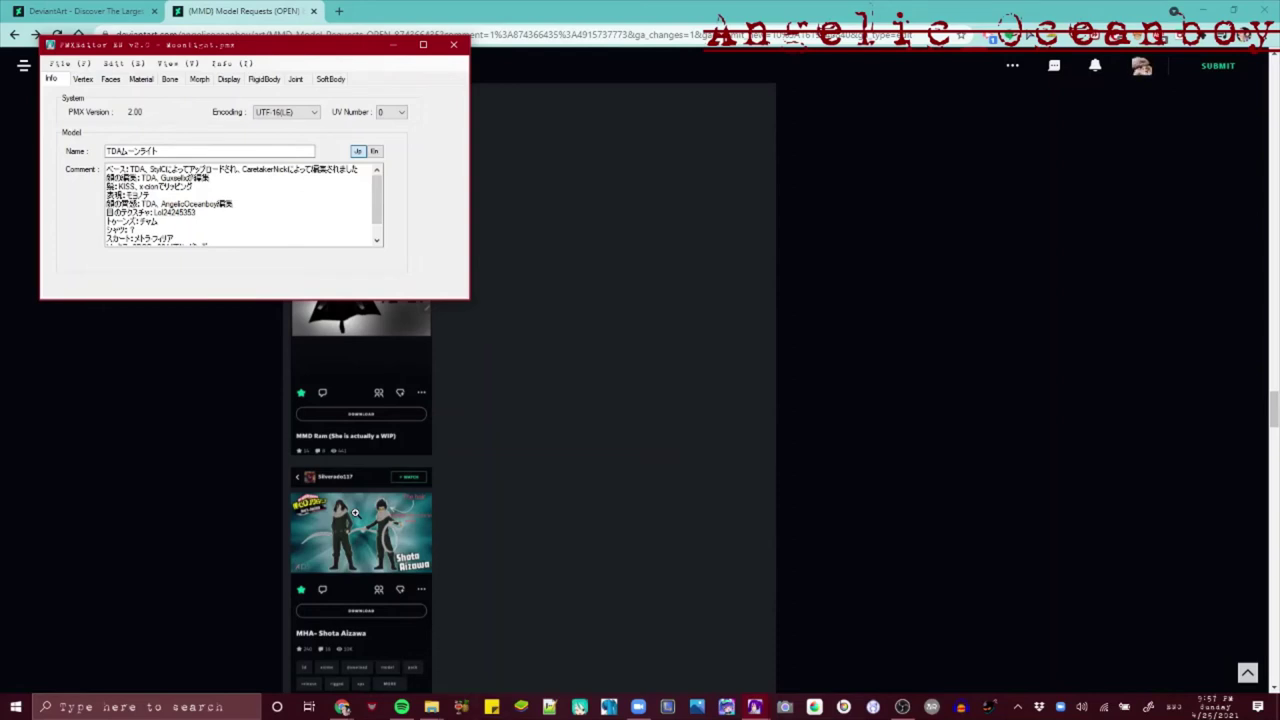
pyautogui.click(354, 512)
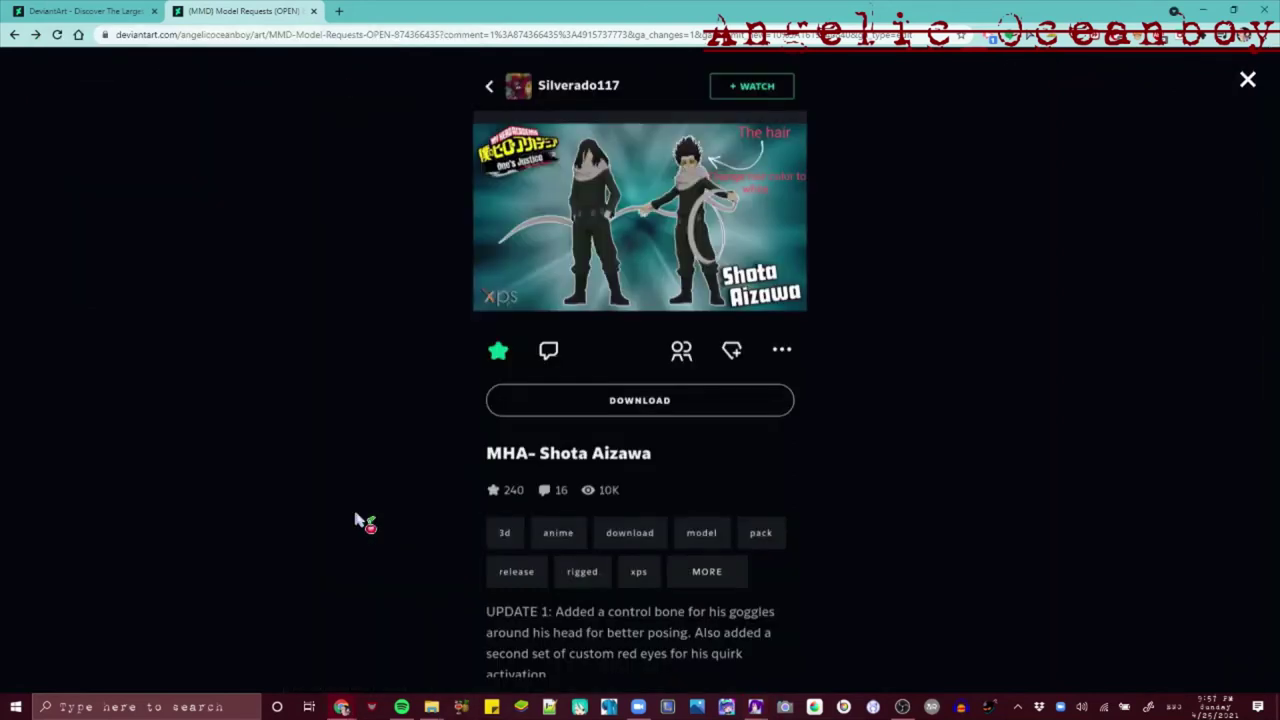
# Switch back to PMX Editor's 3D view of the Moonlight model
pyautogui.moveTo(755, 706)
pyautogui.click(686, 650)
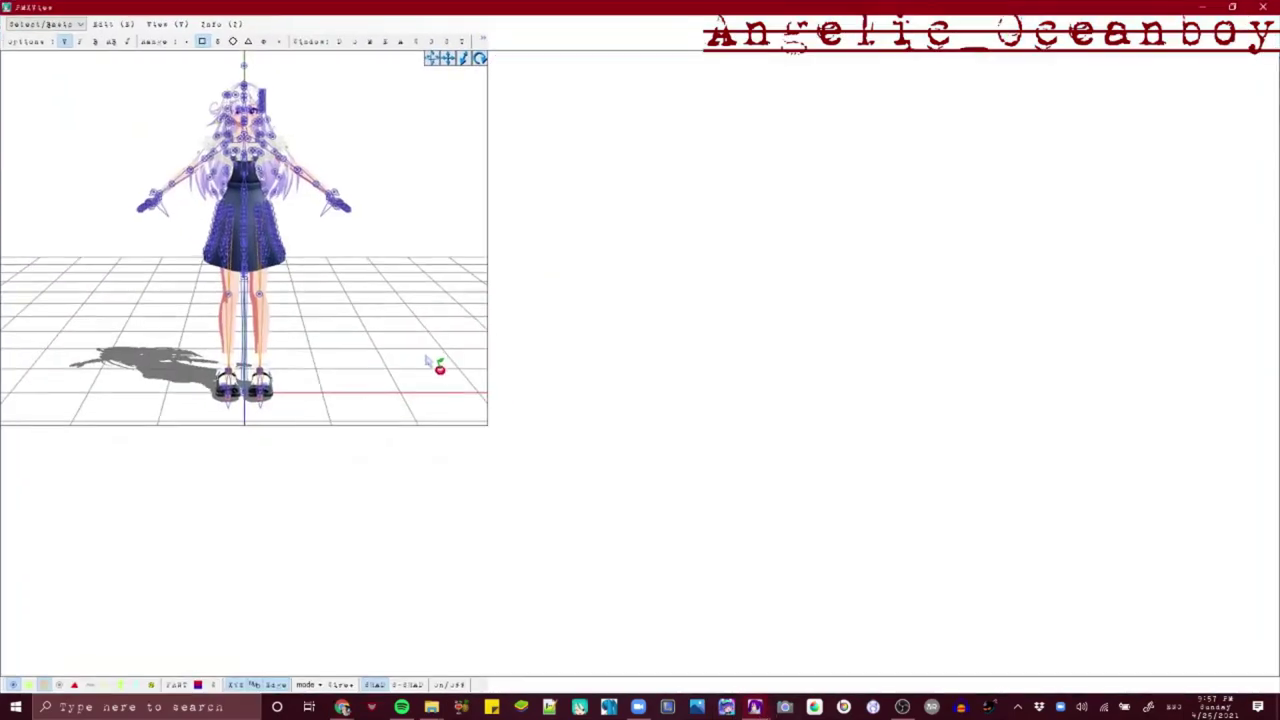
# Examine the skirt and legs of the Moonlight model up close in the 3D view, changing the selected parts
pyautogui.scroll(5, 446, 355)
pyautogui.click(193, 170)
pyautogui.click(118, 185)
pyautogui.click(86, 127)
pyautogui.moveTo(478, 171); pyautogui.dragTo(856, 473)
pyautogui.moveTo(856, 475); pyautogui.dragTo(650, 474, button='right')
pyautogui.rightClick(131, 187)
pyautogui.click(232, 227)
pyautogui.press('Return')
pyautogui.click(118, 187)
pyautogui.rightClick(118, 190)
pyautogui.click(225, 232)
pyautogui.click(687, 397)
pyautogui.moveTo(850, 405); pyautogui.dragTo(722, 347, button='right')
# Return to the model information window and save the Moonlight model
pyautogui.moveTo(756, 706)
pyautogui.click(832, 655)
pyautogui.click(58, 63)
pyautogui.click(94, 112)
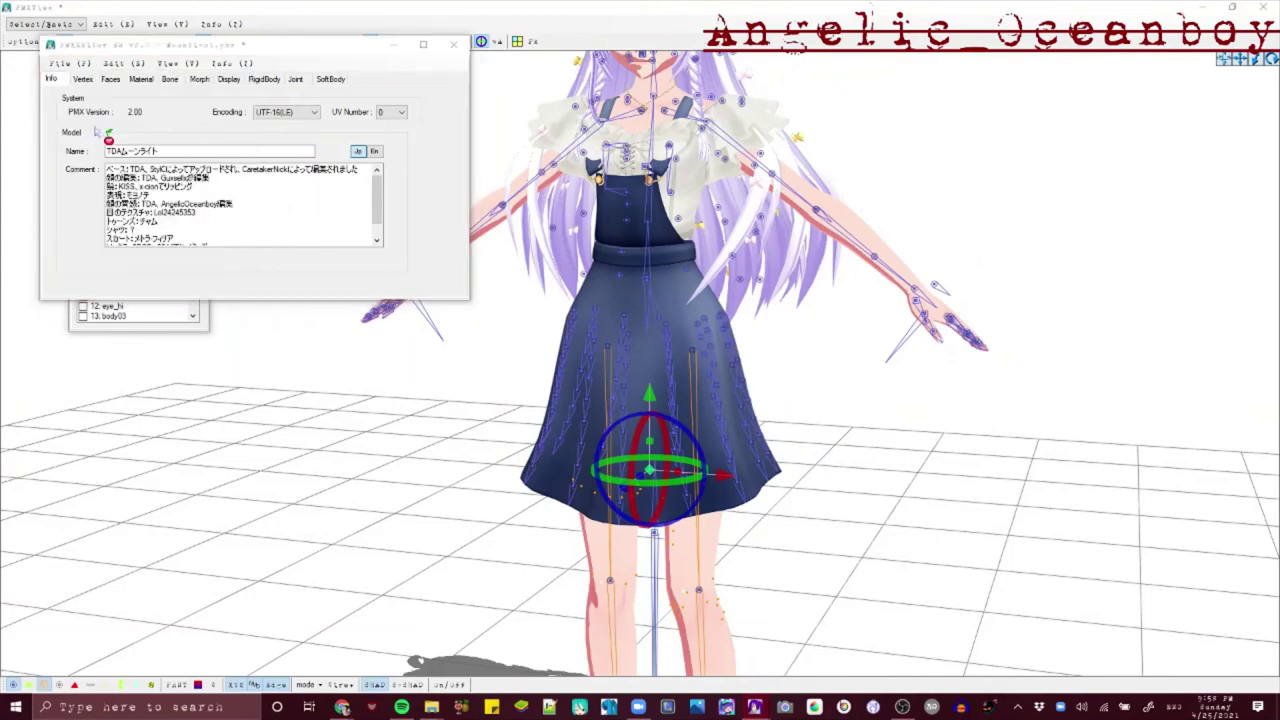
# Switch to the model folders and delete the folder listed directly above the Moonlight request folder
pyautogui.click(431, 709)
pyautogui.click(505, 608)
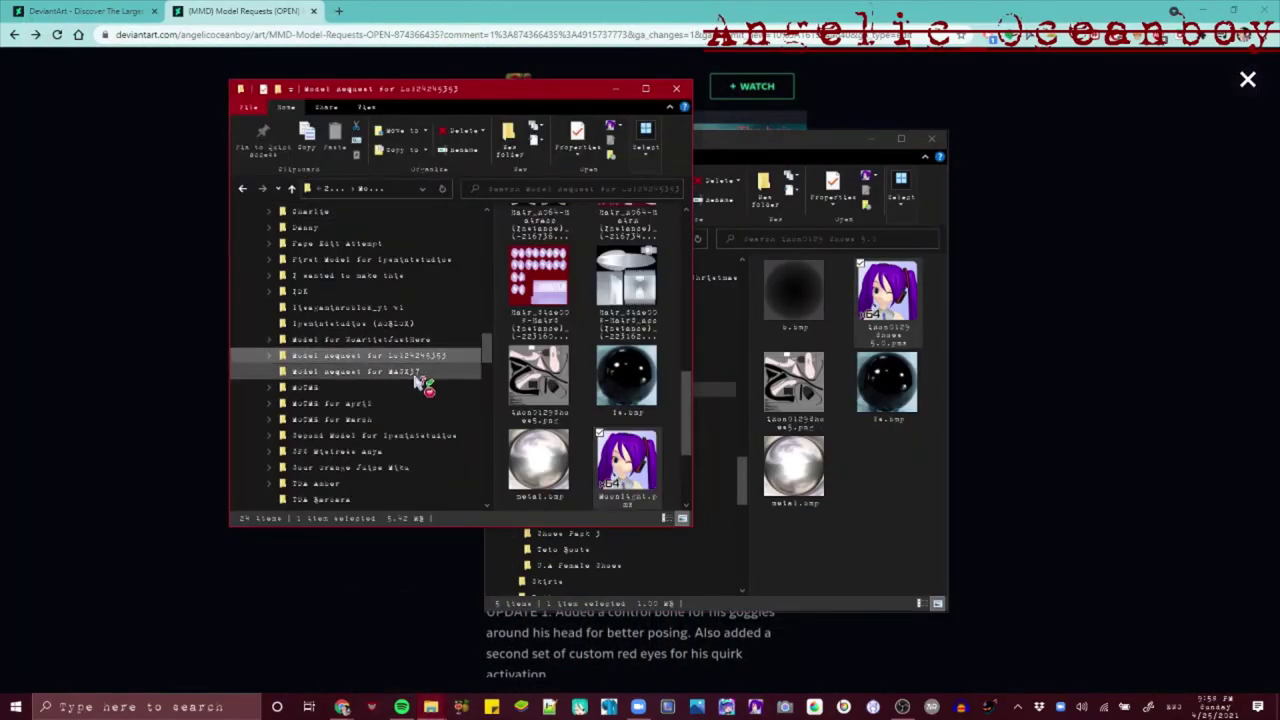
pyautogui.click(357, 338)
pyautogui.rightClick(359, 339)
pyautogui.click(155, 637)
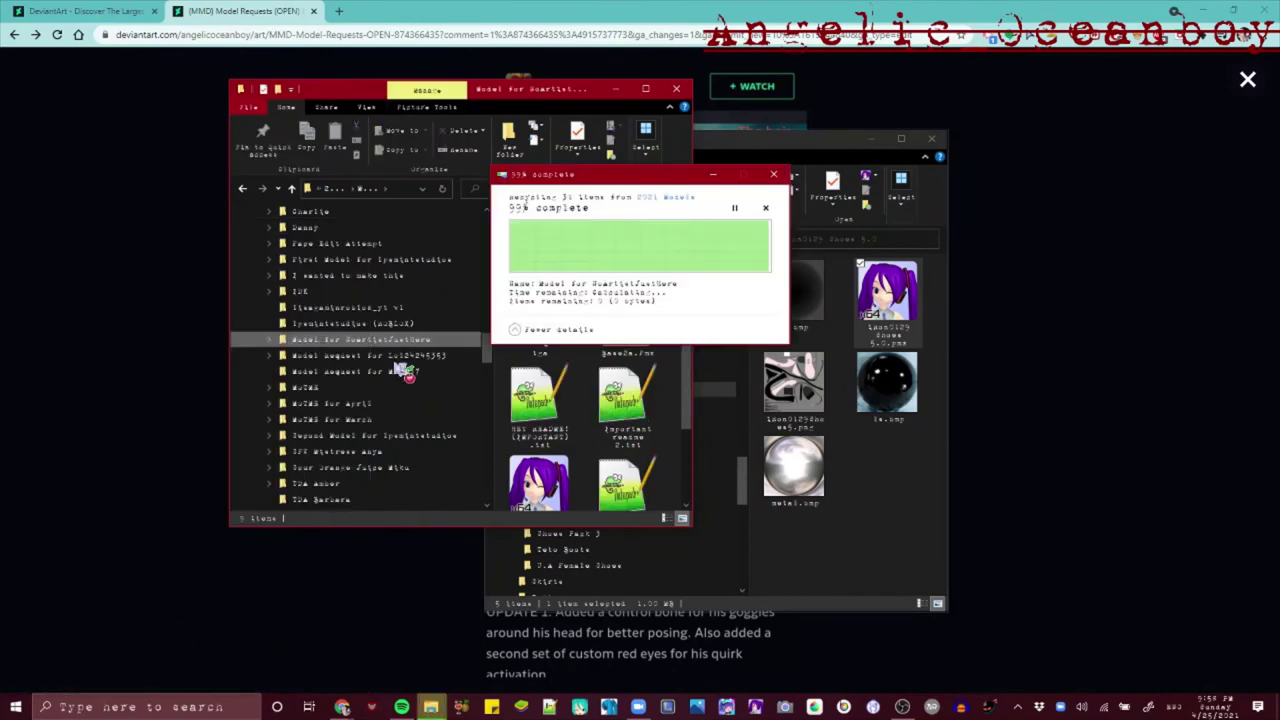
# Arrange the two folder windows side by side and open the readme folder inside the Moonlight request folder
pyautogui.scroll(-4, 383, 363)
pyautogui.click(431, 707)
pyautogui.click(400, 652)
pyautogui.moveTo(764, 149); pyautogui.dragTo(997, 148)
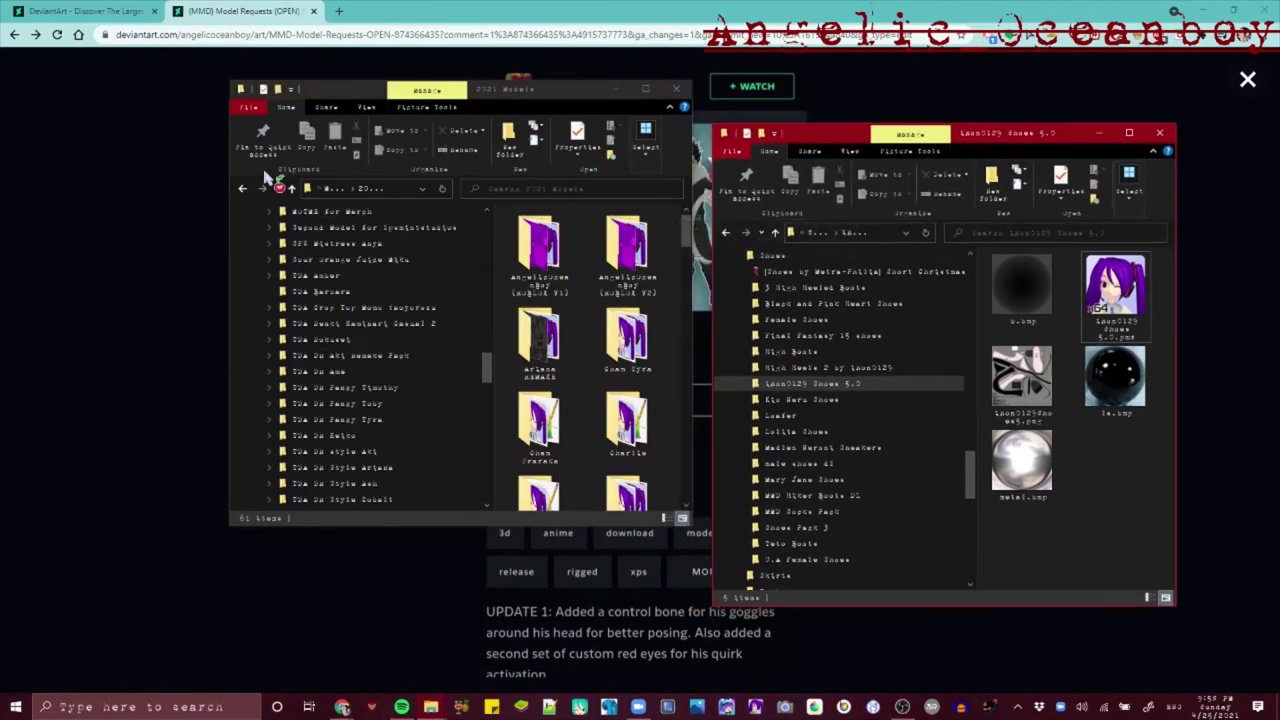
pyautogui.scroll(-5, 578, 338)
pyautogui.doubleClick(628, 295)
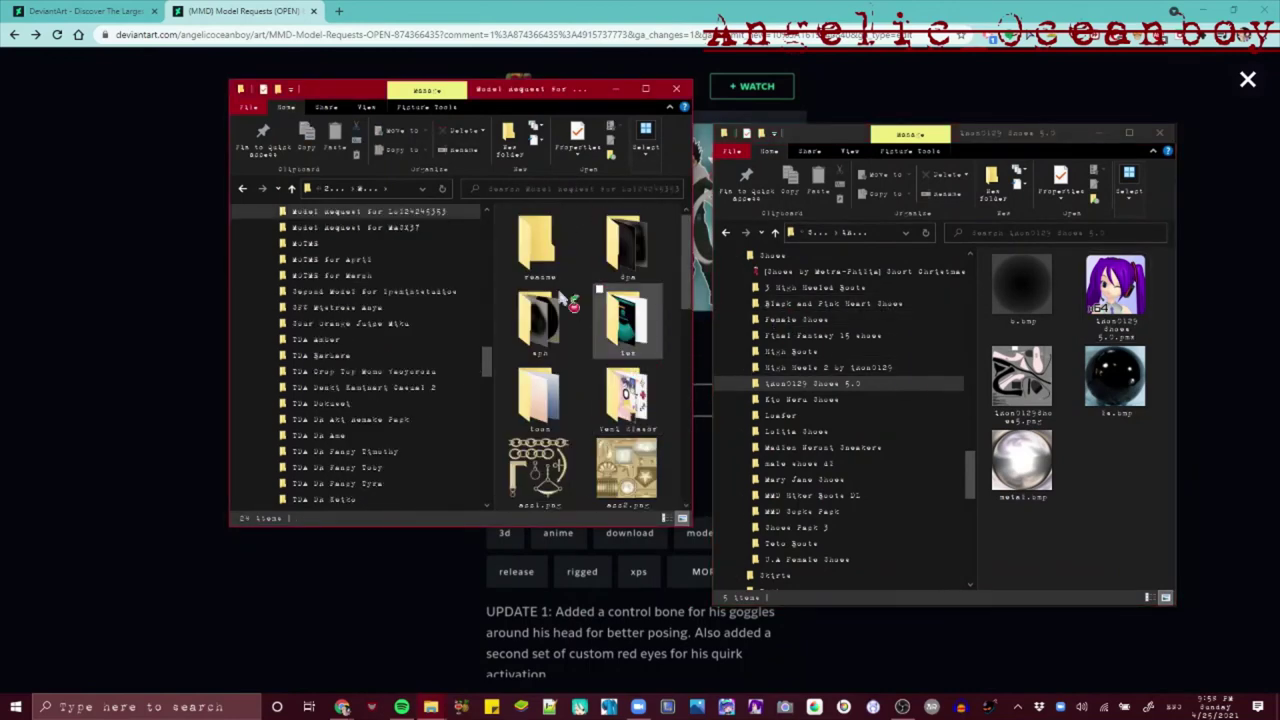
pyautogui.doubleClick(540, 250)
# Copy the Metra-Philia English readme from the Bib_Skirt folder into the request's readme folder
pyautogui.scroll(1, 775, 400)
pyautogui.click(740, 319)
pyautogui.click(776, 336)
pyautogui.doubleClick(1022, 297)
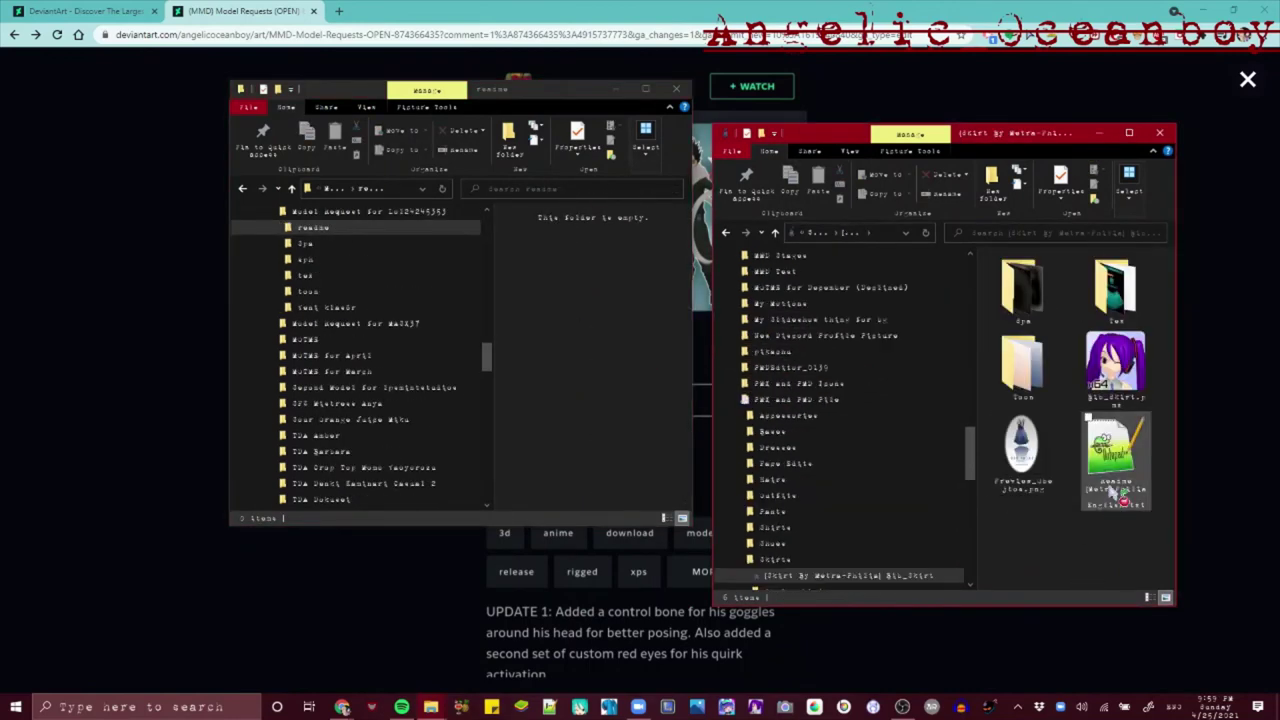
pyautogui.hotkey('ctrl', 'v')
# Copy the Japanese readme and the English TDA readme from the TDA Female Base 4.1 texture folder into the request's readme folder
pyautogui.click(800, 402)
pyautogui.click(756, 530)
pyautogui.click(787, 413)
pyautogui.click(772, 399)
pyautogui.scroll(-3, 1050, 415)
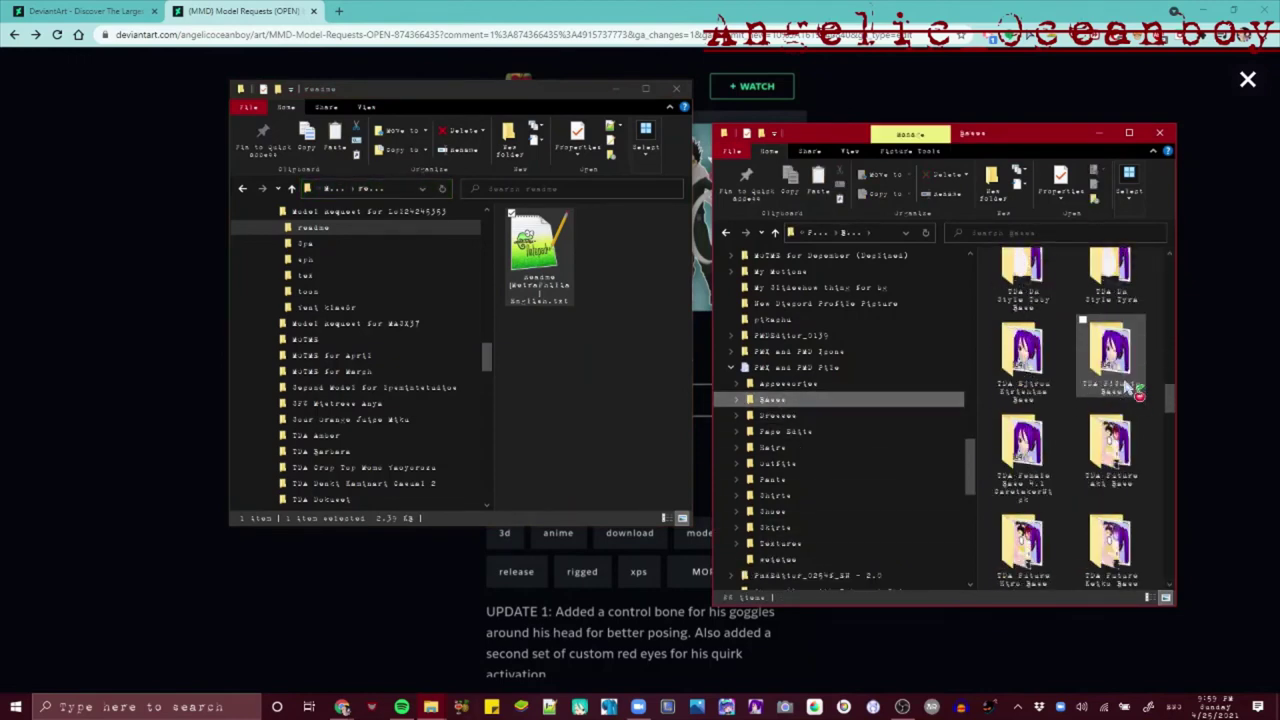
pyautogui.doubleClick(1050, 415)
pyautogui.doubleClick(1121, 291)
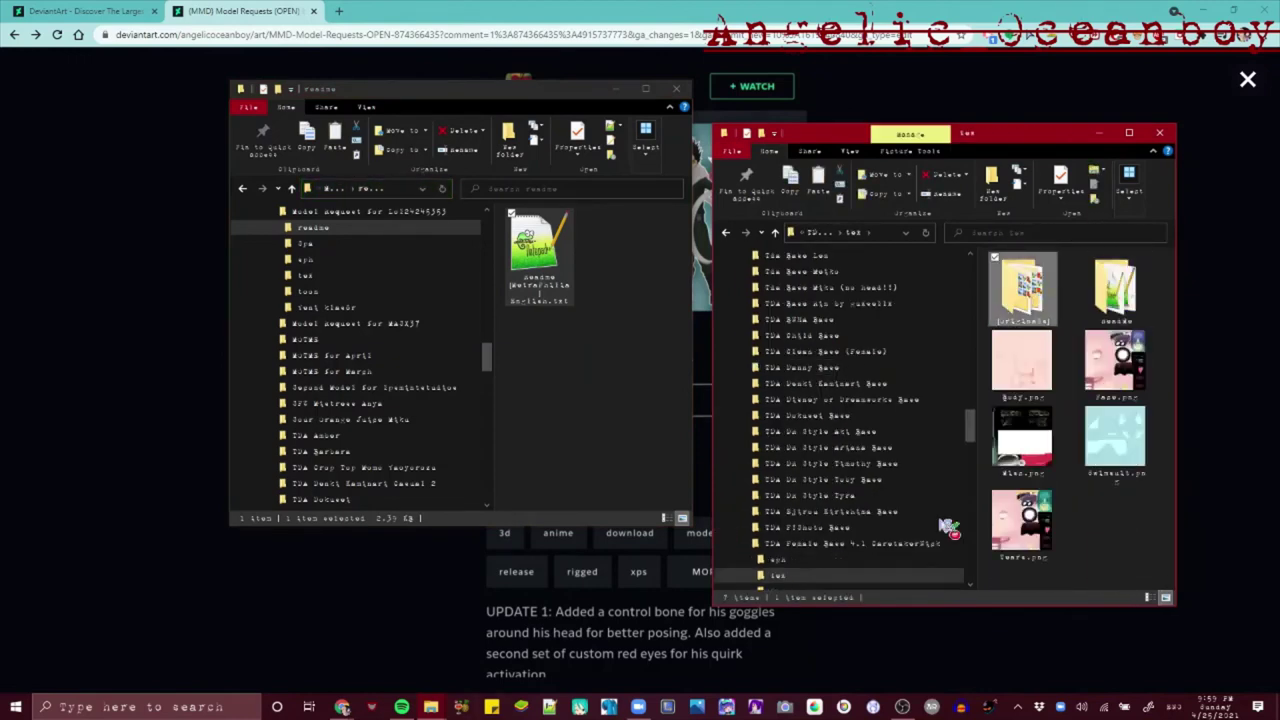
pyautogui.doubleClick(1035, 298)
pyautogui.click(839, 547)
pyautogui.click(840, 514)
pyautogui.keyDown('ctrl'); pyautogui.click(1035, 398); pyautogui.keyUp('ctrl')
pyautogui.click(615, 315)
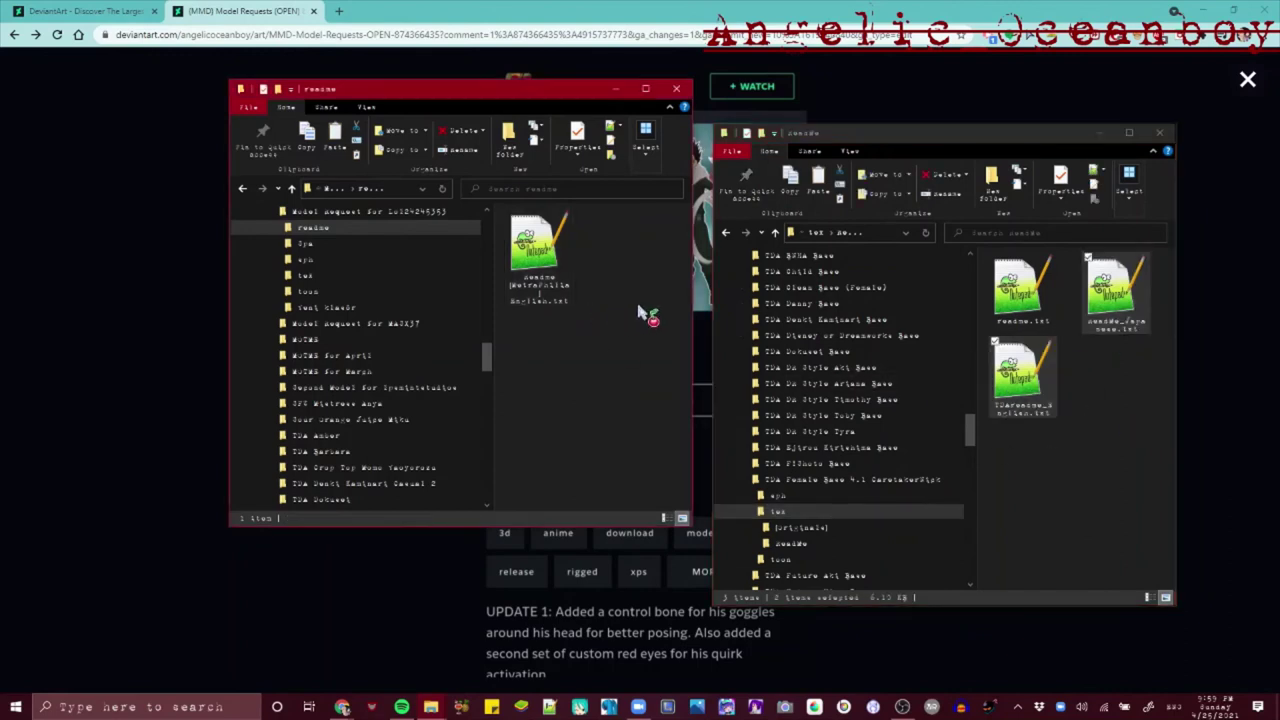
# Read the base's readme.txt in Notepad++, close it and copy the file into the request's readme folder
pyautogui.click(550, 707)
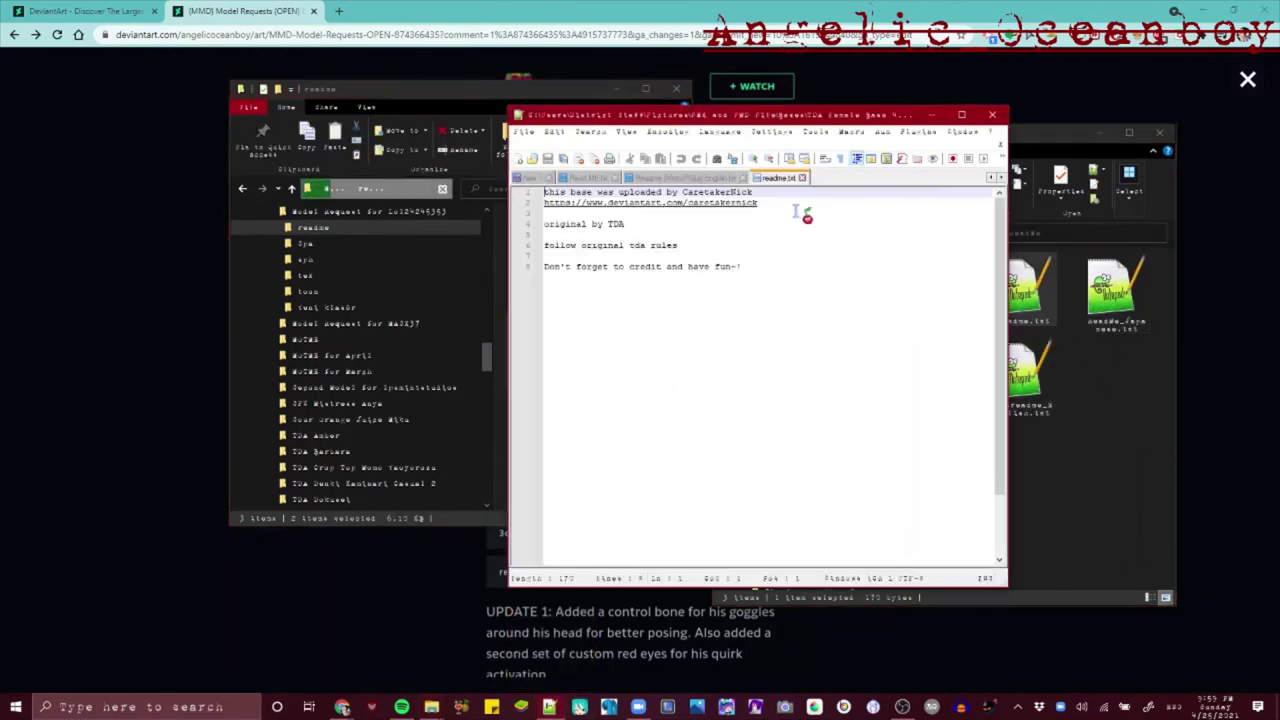
pyautogui.click(674, 177)
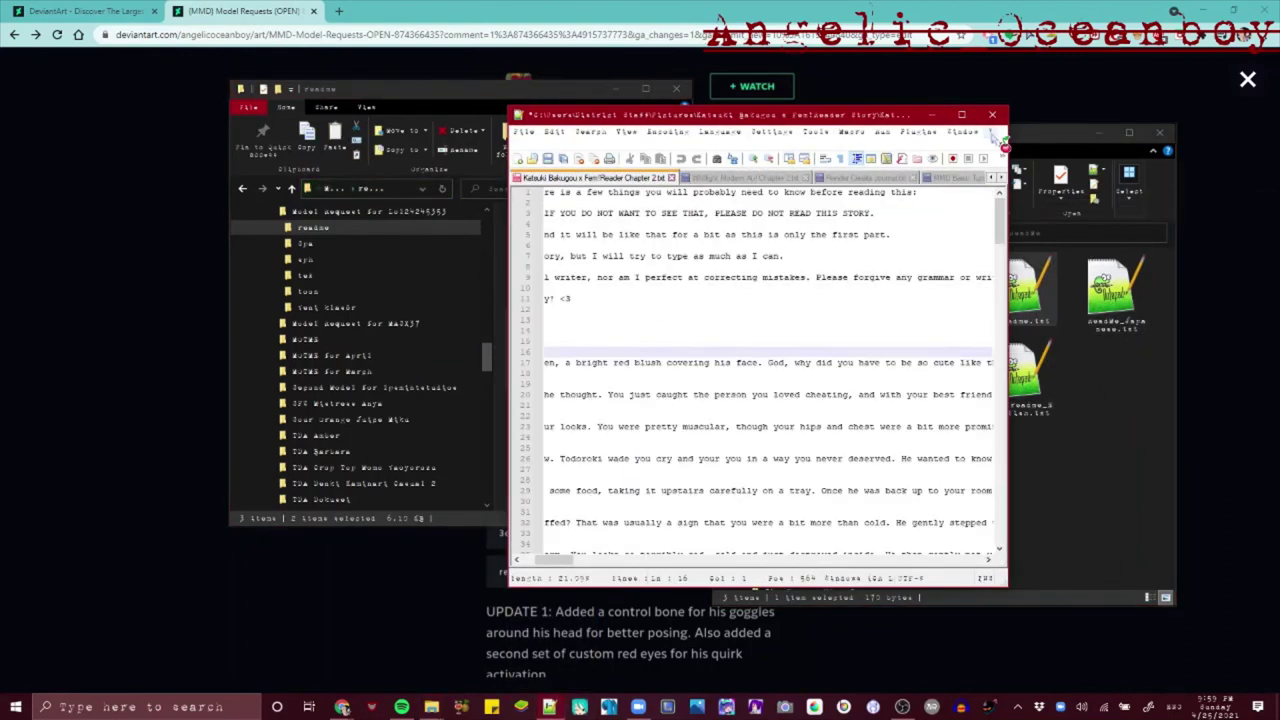
pyautogui.click(992, 114)
pyautogui.hotkey('ctrl', 'v')
# Look through the Face Edits folders, including TDA Face Edit with Extra Morphs, for readme files to include
pyautogui.click(742, 481)
pyautogui.scroll(6, 808, 436)
pyautogui.click(738, 258)
pyautogui.click(766, 288)
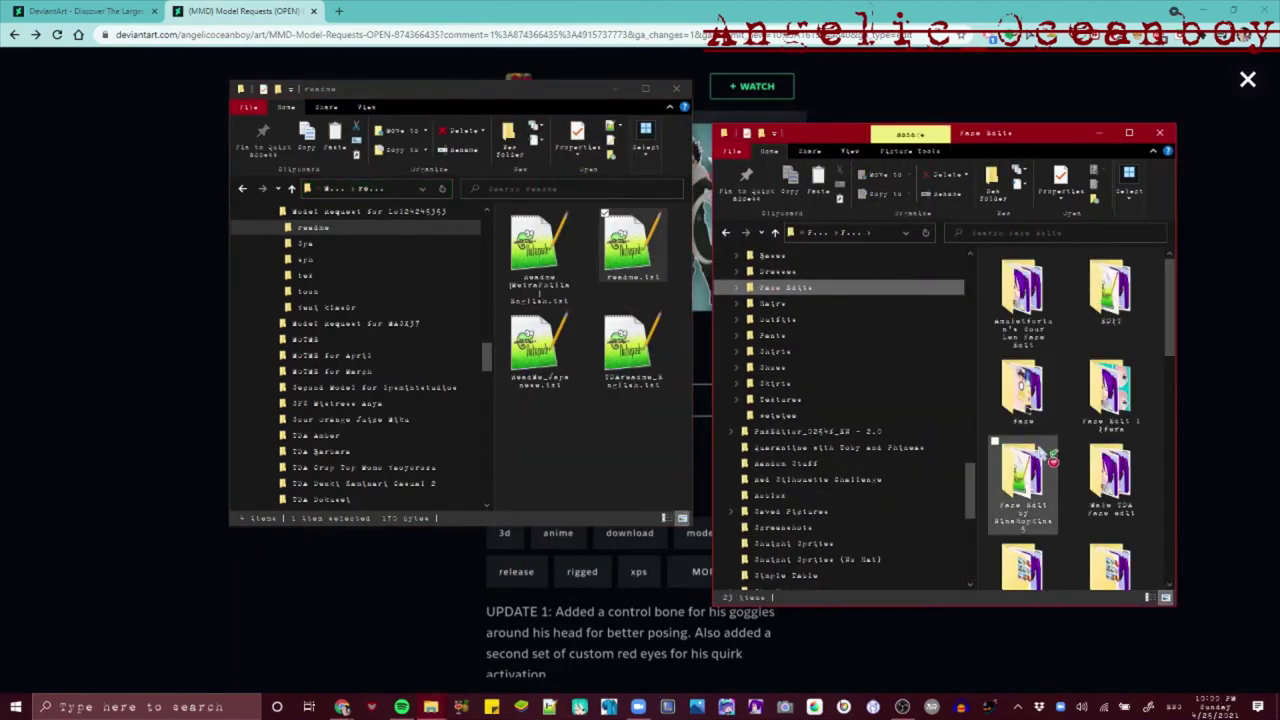
pyautogui.scroll(-3, 1046, 452)
pyautogui.doubleClick(1012, 526)
pyautogui.scroll(-1, 828, 406)
pyautogui.click(914, 561)
pyautogui.doubleClick(1023, 309)
pyautogui.click(738, 319)
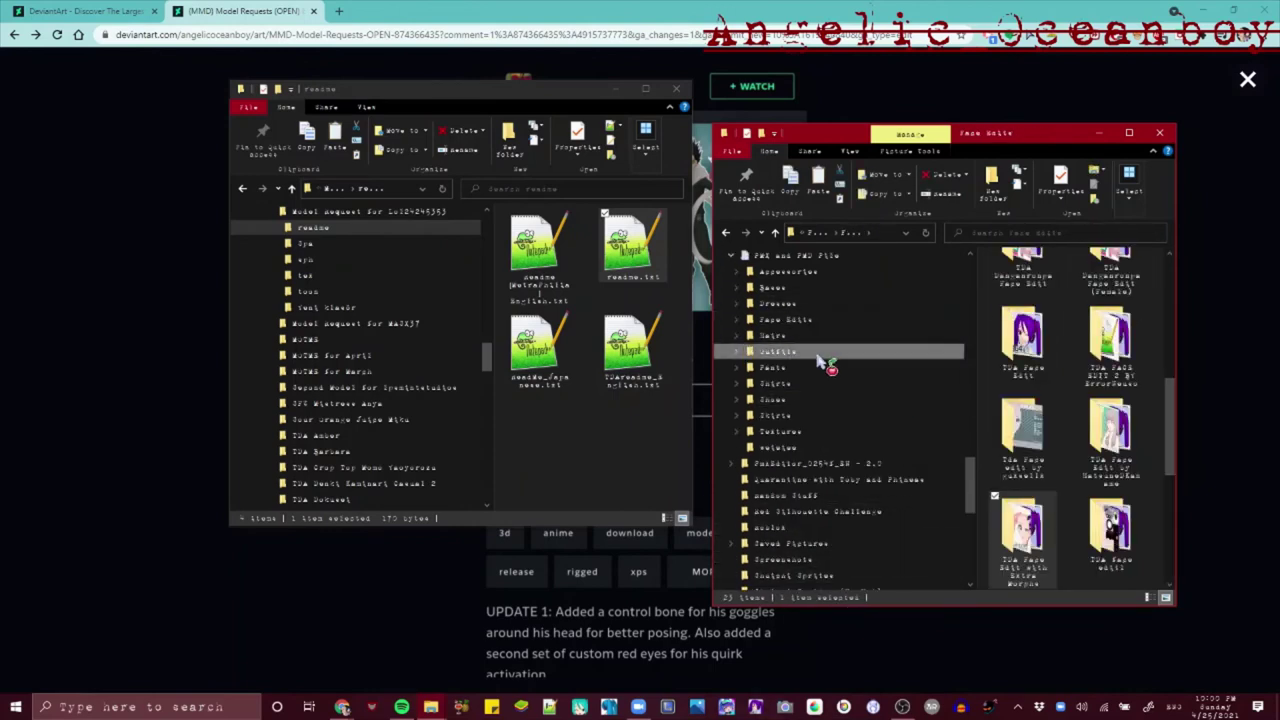
# Check the shirt folders, including the floral shirt, and the Skirts folder for further readme files
pyautogui.click(812, 383)
pyautogui.scroll(-1, 1112, 385)
pyautogui.click(1030, 380)
pyautogui.scroll(-2, 1110, 461)
pyautogui.doubleClick(1034, 389)
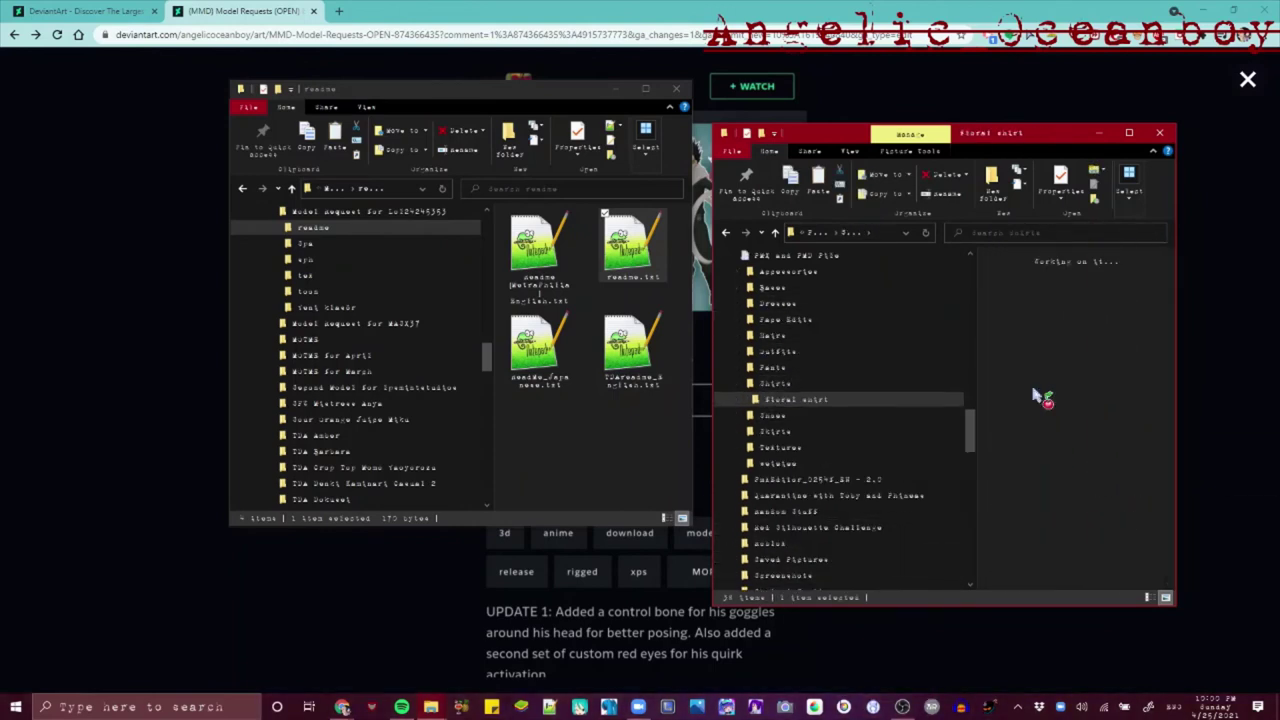
pyautogui.scroll(1, 800, 420)
pyautogui.click(738, 431)
pyautogui.click(796, 416)
pyautogui.click(806, 464)
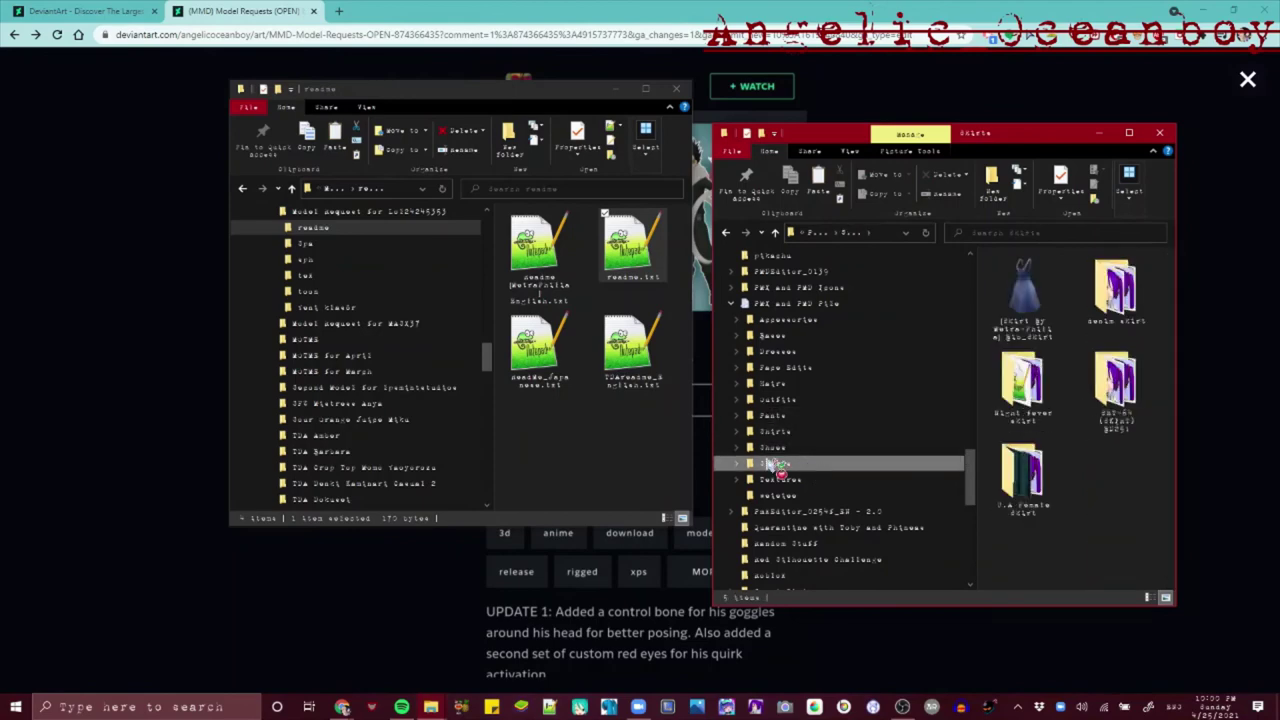
# Leave the browser and bring up the model folders window in front of MikuMikuDance
pyautogui.click(349, 578)
pyautogui.click(116, 6)
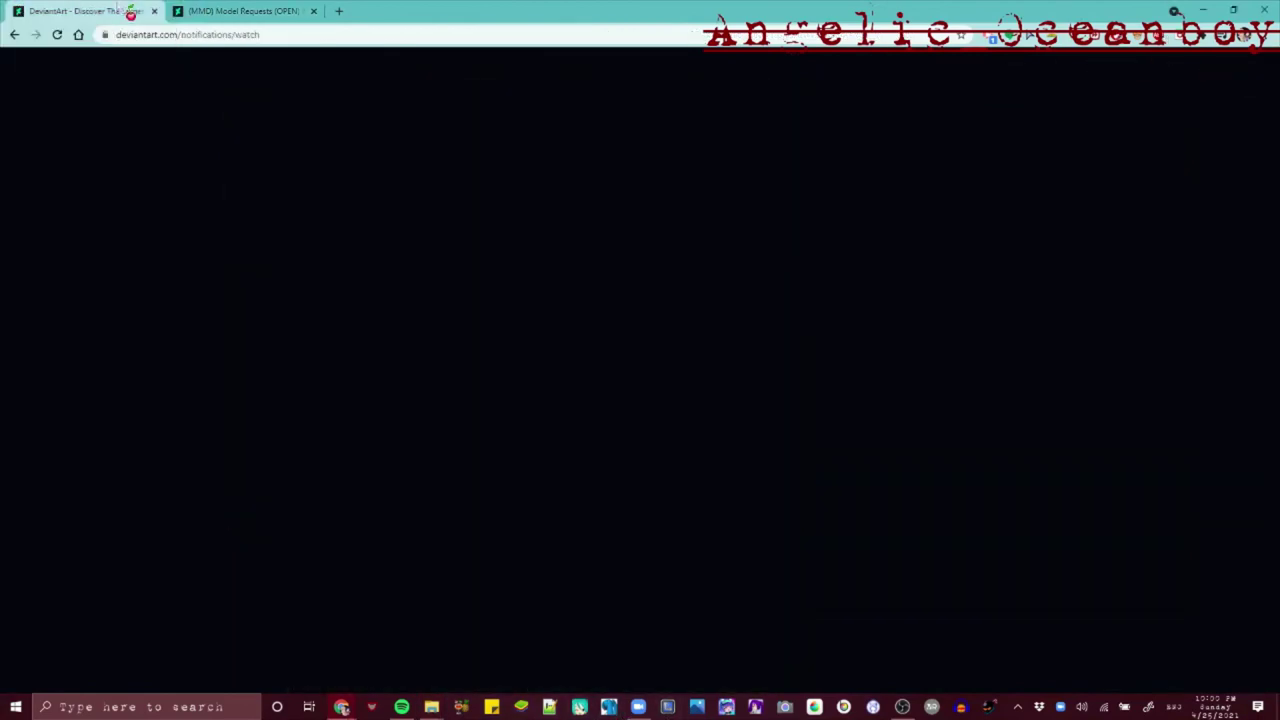
pyautogui.click(430, 707)
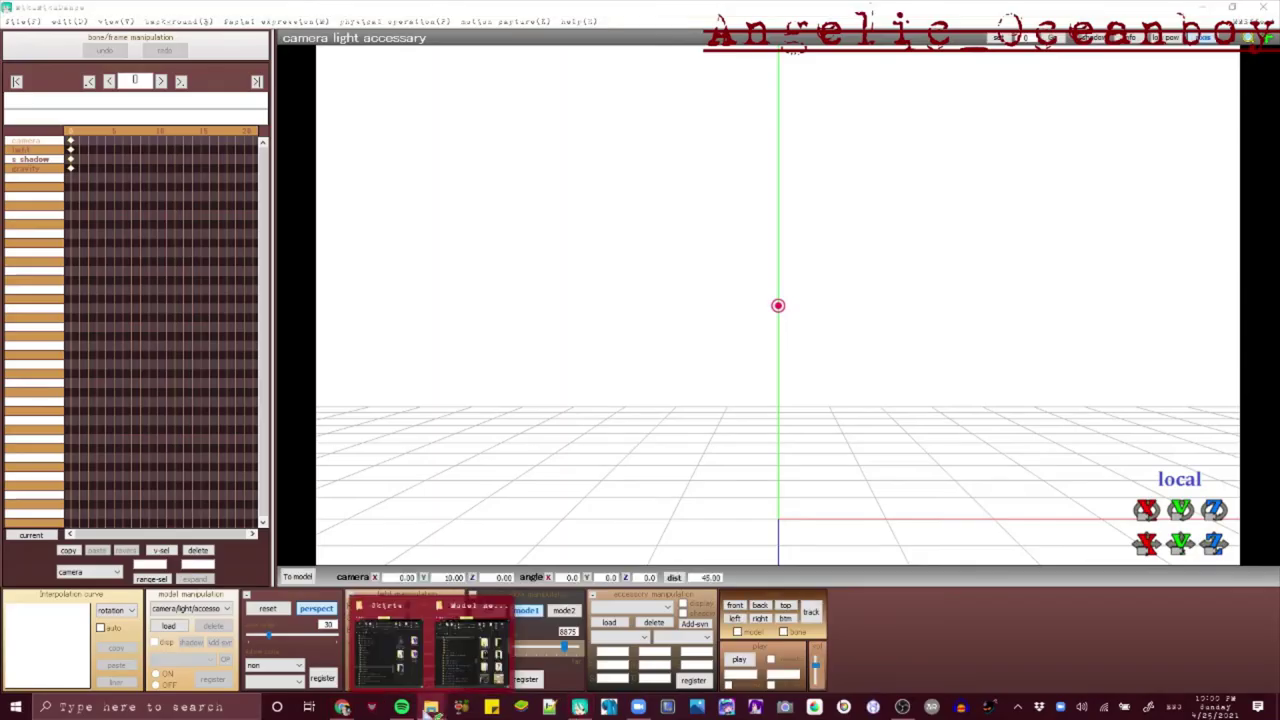
pyautogui.click(432, 710)
# Try to copy the important README text file into the Moonlight request folder
pyautogui.scroll(-3, 650, 308)
pyautogui.scroll(2, 423, 322)
pyautogui.click(384, 467)
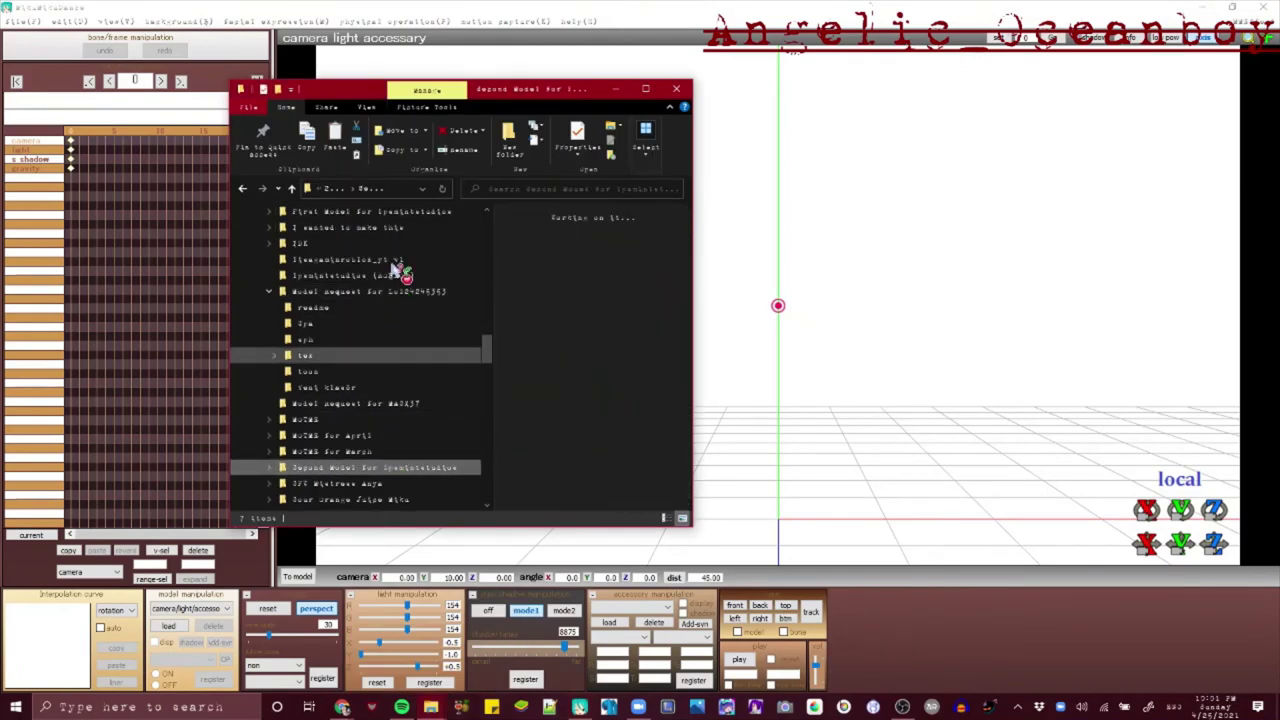
pyautogui.scroll(1, 400, 280)
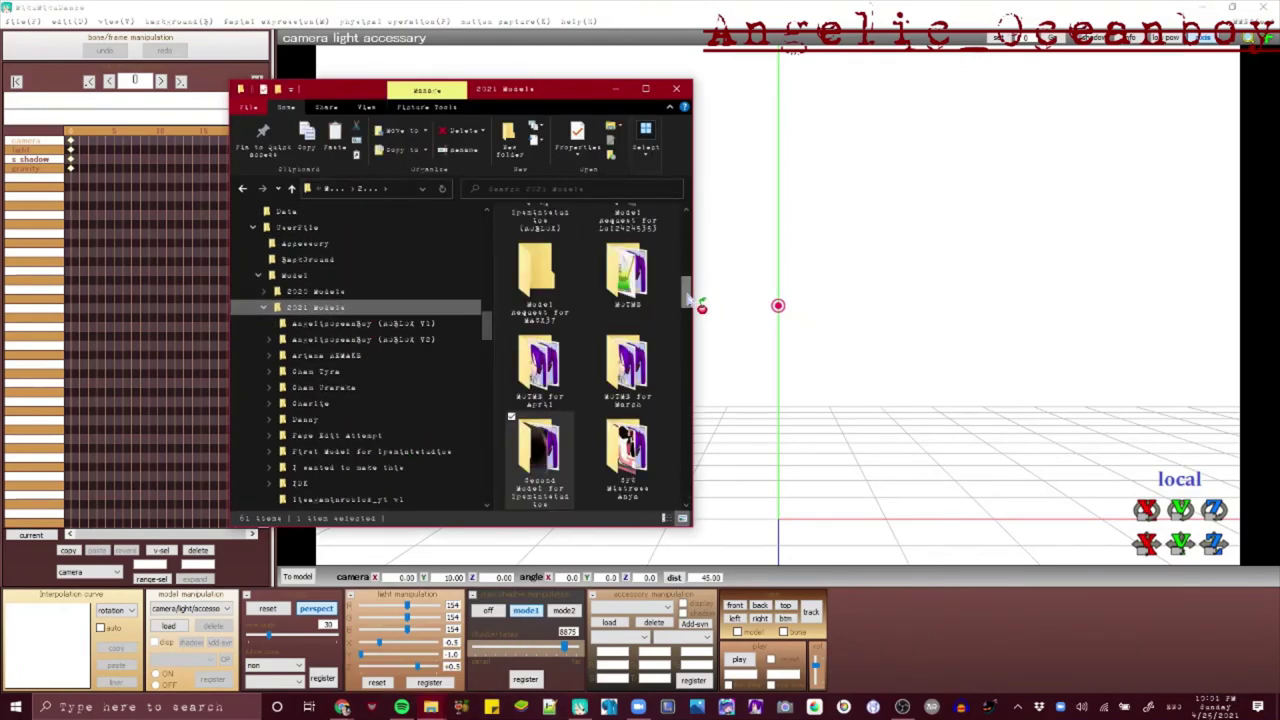
pyautogui.scroll(-10, 590, 400)
pyautogui.click(245, 188)
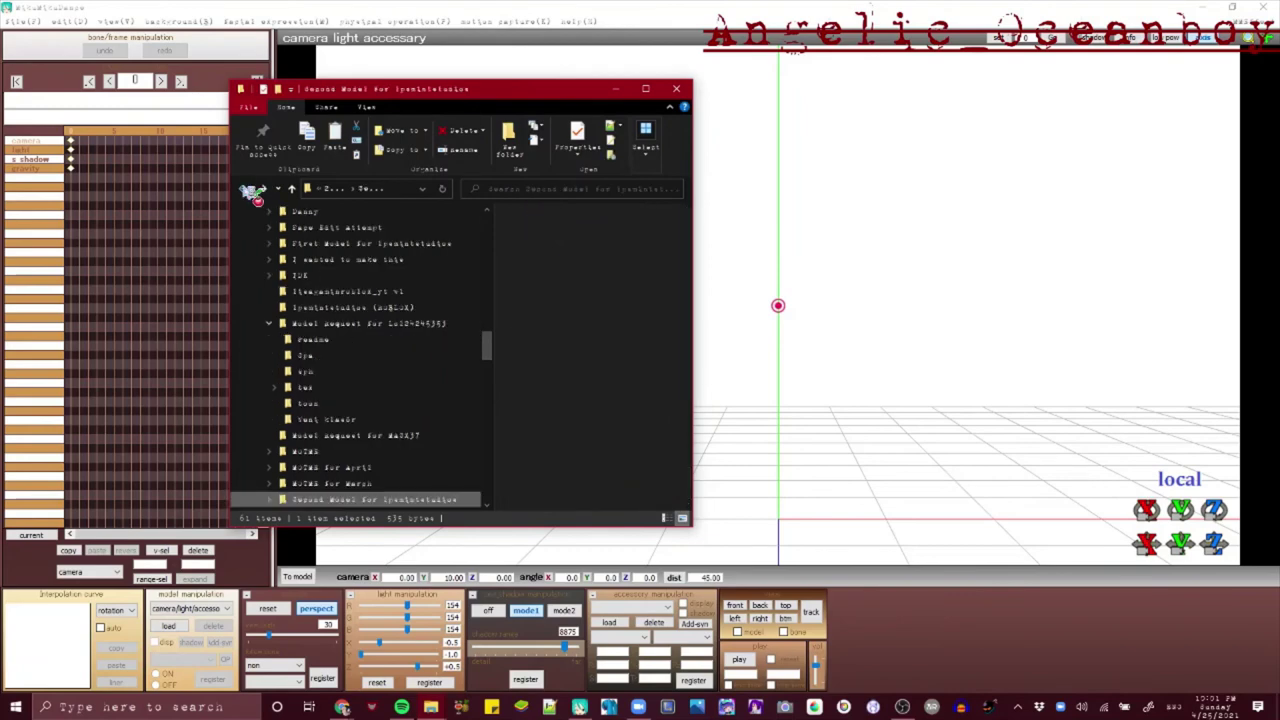
pyautogui.click(289, 327)
pyautogui.scroll(-1, 600, 376)
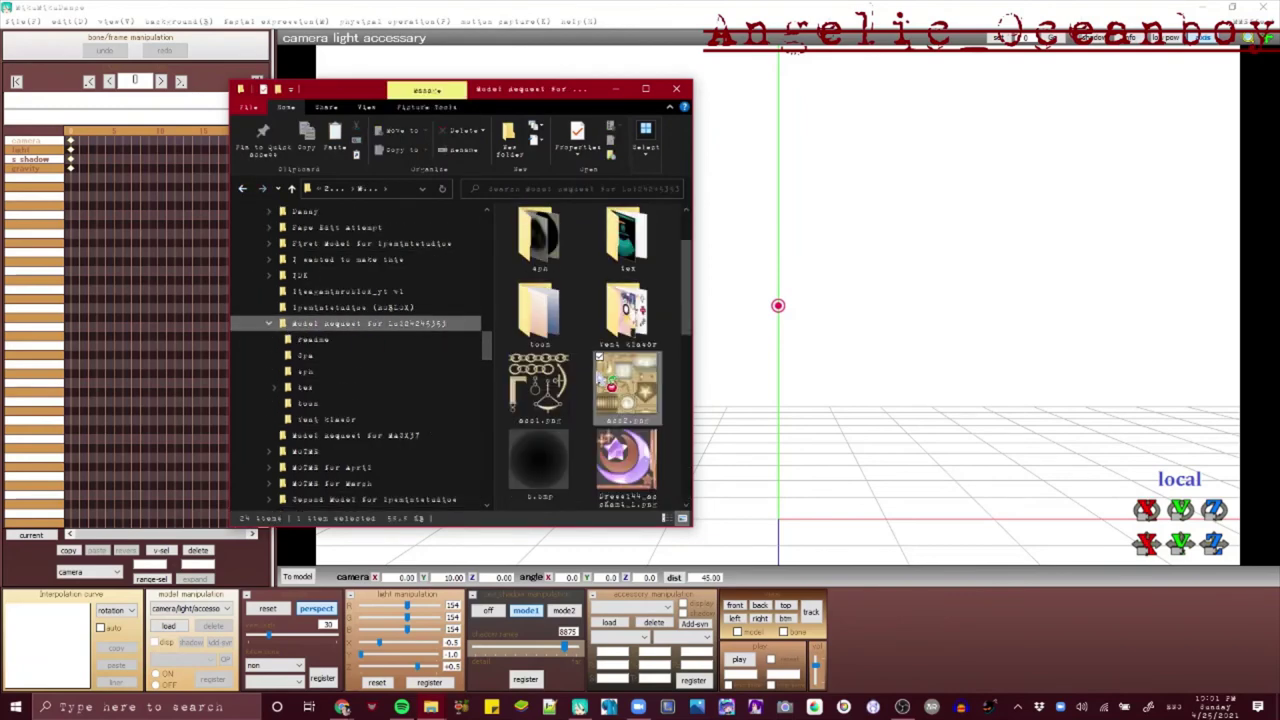
pyautogui.hotkey('ctrl', 'v')
pyautogui.scroll(-2, 570, 384)
pyautogui.click(767, 208)
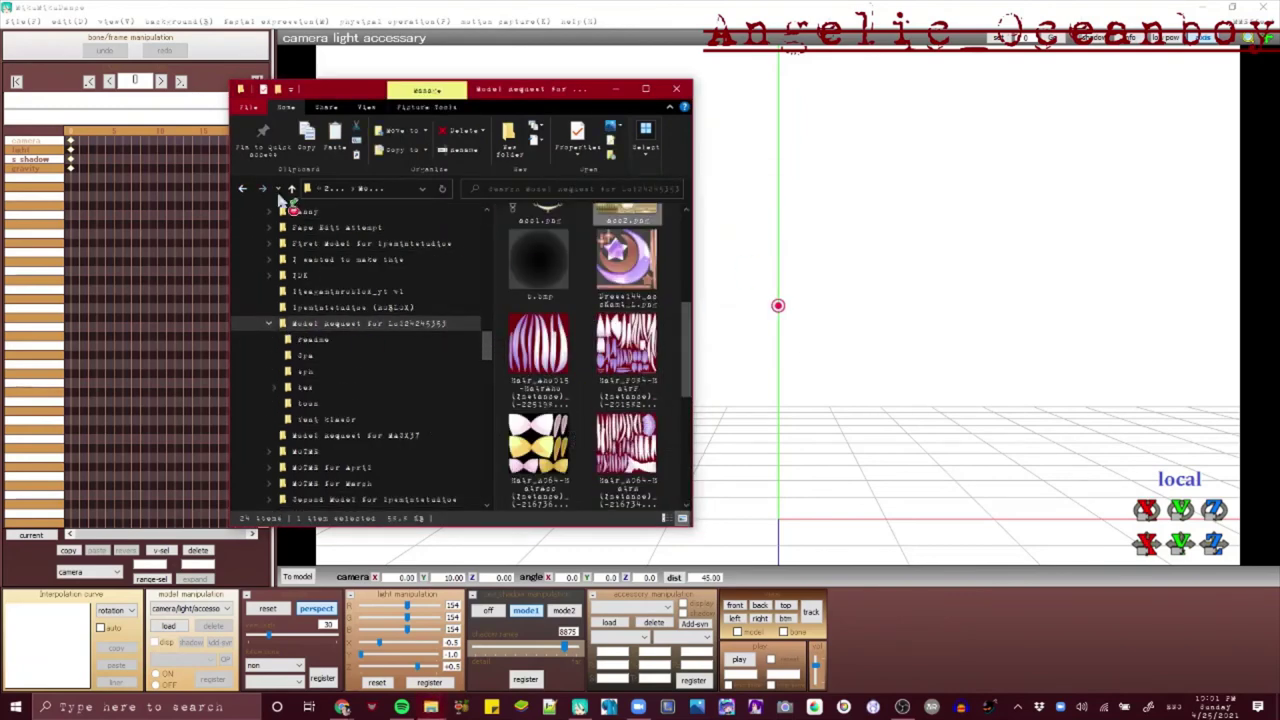
# Copy the important README text file from the 2021 Models folder and add it to the Moonlight request folder
pyautogui.click(243, 188)
pyautogui.scroll(3, 335, 230)
pyautogui.click(335, 260)
pyautogui.moveTo(686, 296); pyautogui.dragTo(694, 500)
pyautogui.click(243, 188)
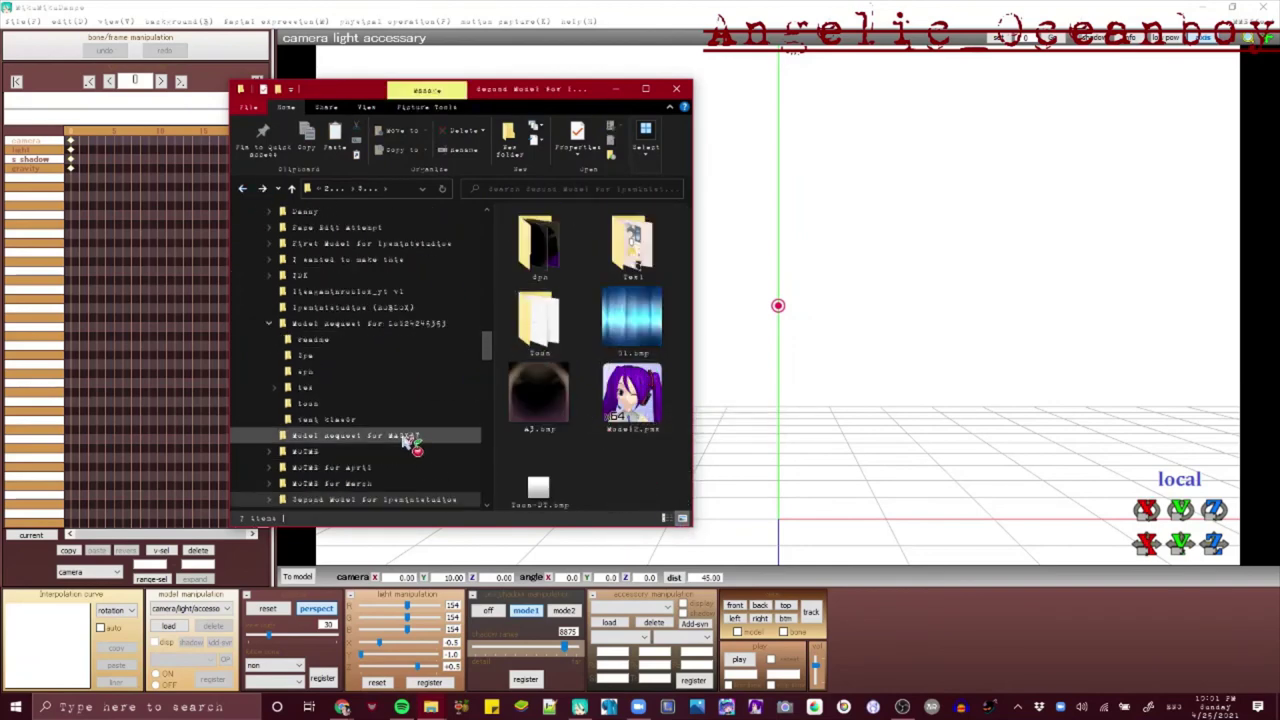
pyautogui.scroll(-1, 402, 440)
pyautogui.click(394, 245)
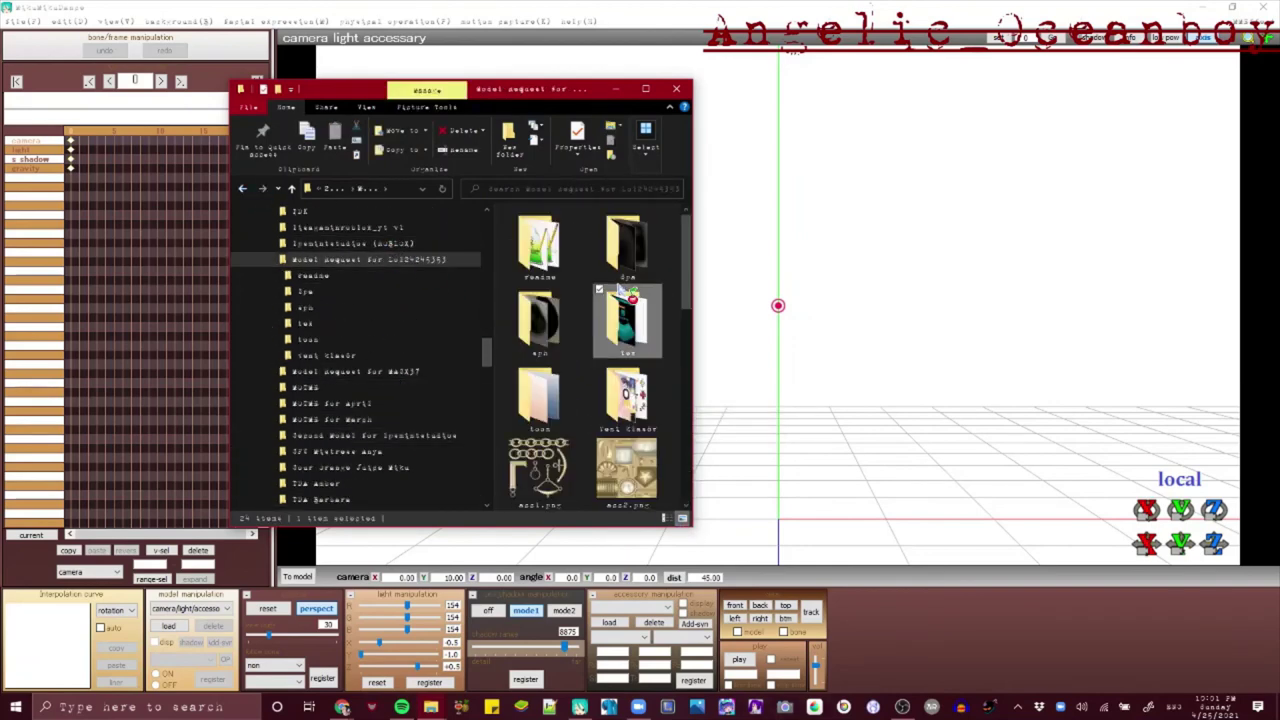
# Load Moonlight.pmx from the request folder into MikuMikuDance and accept its model information
pyautogui.scroll(-5, 604, 425)
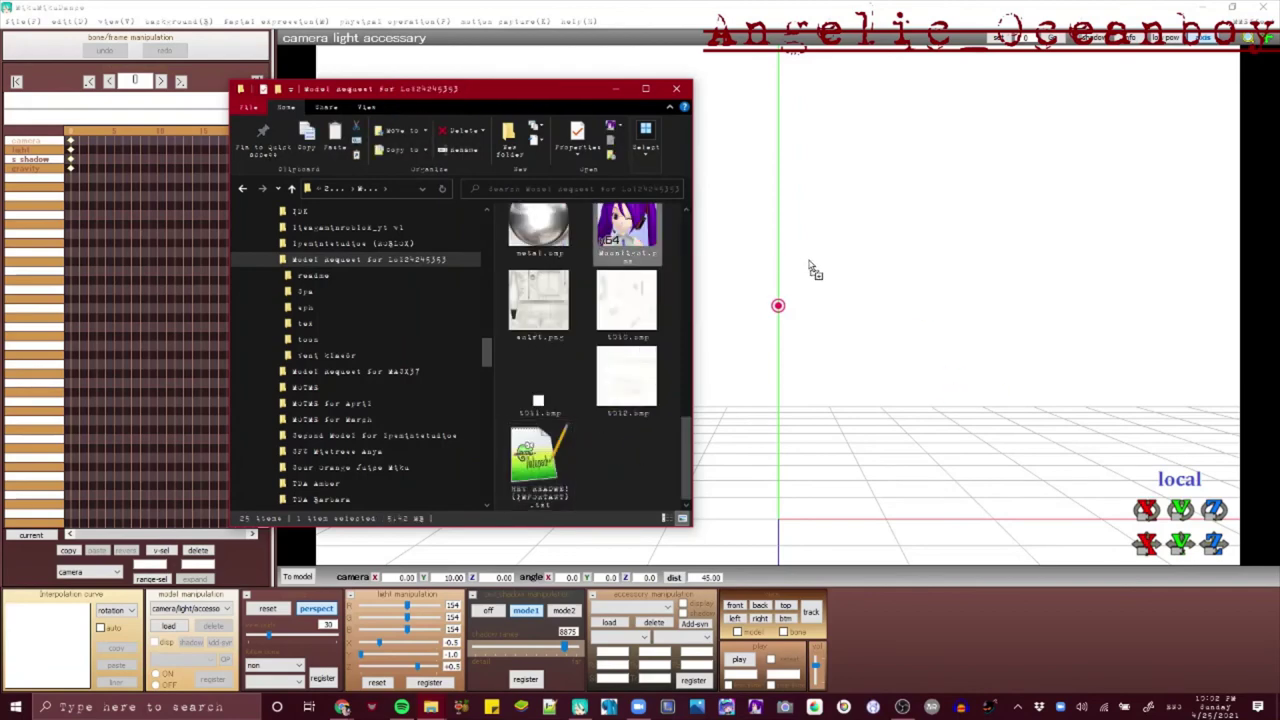
pyautogui.moveTo(792, 256); pyautogui.dragTo(791, 258)
pyautogui.click(662, 430)
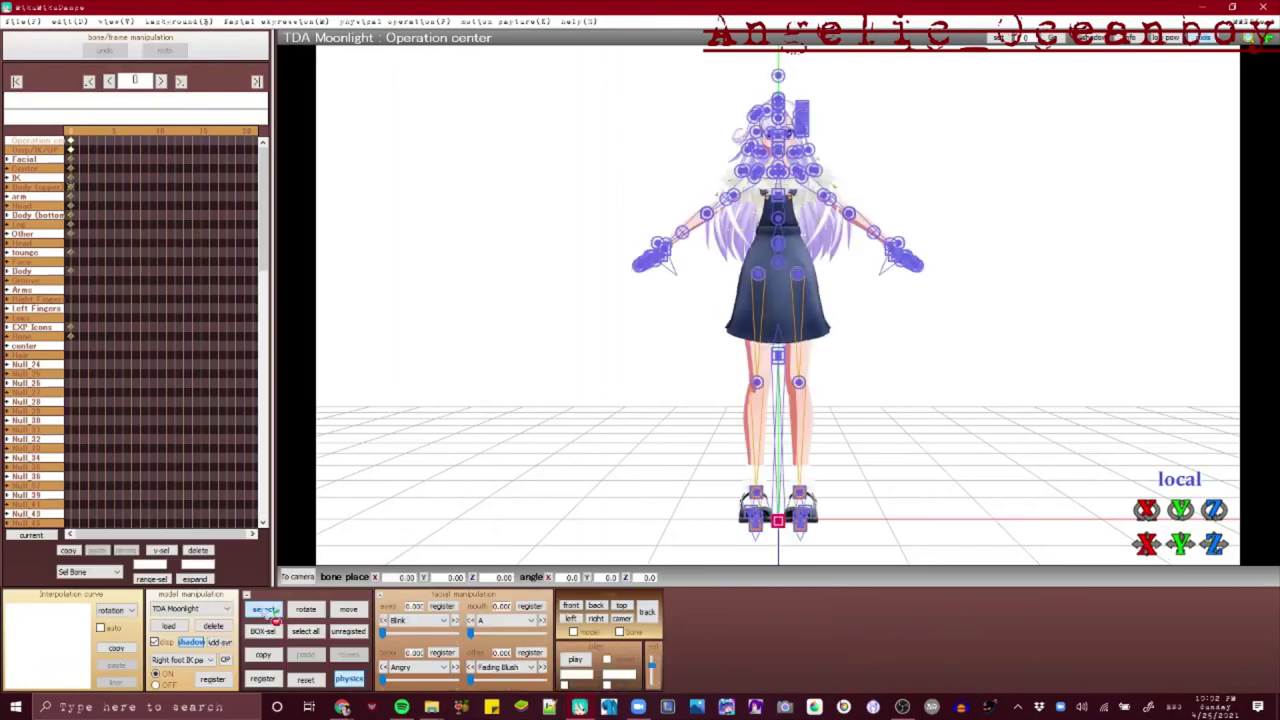
# Rotate the lower body bone to about X 12.0, Y -0.9, Z -17.5 to test how the skirt moves
pyautogui.scroll(5, 780, 318)
pyautogui.moveTo(1214, 510)
pyautogui.mouseDown()
pyautogui.moveTo(1214, 545)
pyautogui.moveTo(1214, 514)
pyautogui.mouseUp()
pyautogui.scroll(-5, 823, 386)
pyautogui.moveTo(823, 386); pyautogui.dragTo(917, 440, button='right')
pyautogui.moveTo(1146, 510); pyautogui.dragTo(1214, 535)
pyautogui.moveTo(960, 420); pyautogui.dragTo(720, 310, button='right')
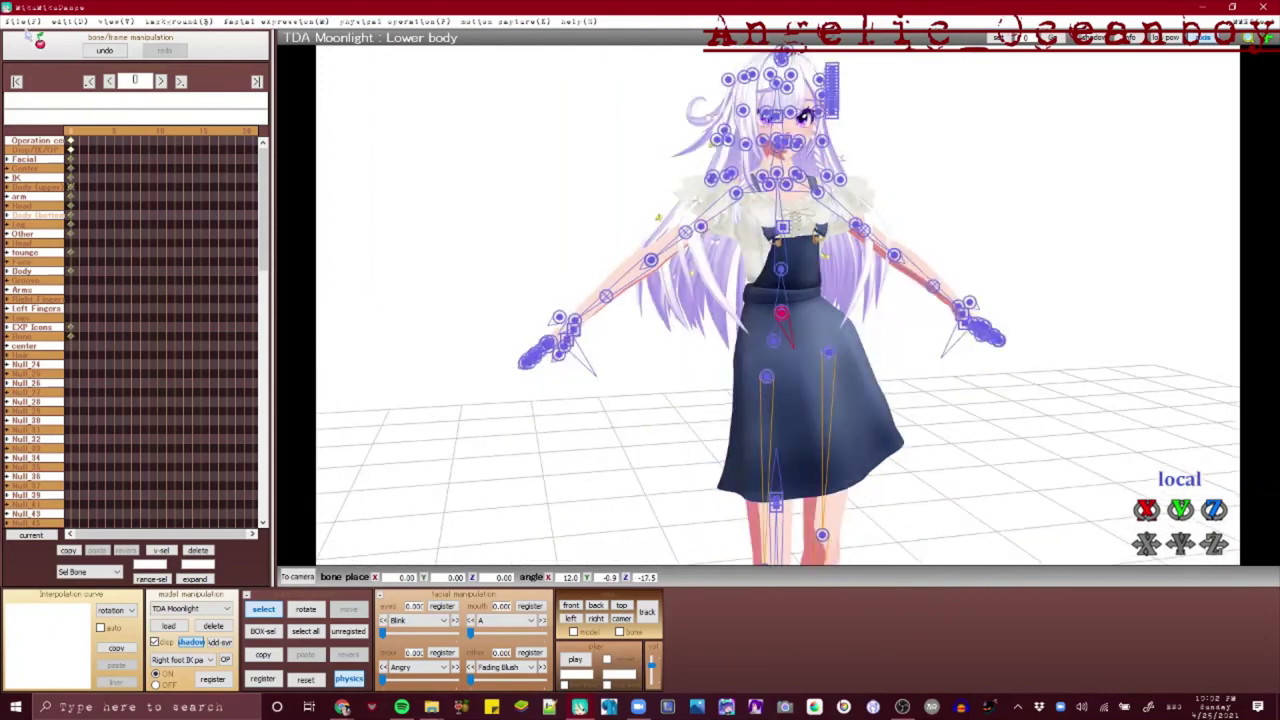
# Load a hand-on-hip standing pose from the pose data folders onto the Moonlight model
pyautogui.click(26, 21)
pyautogui.click(114, 134)
pyautogui.scroll(-5, 156, 196)
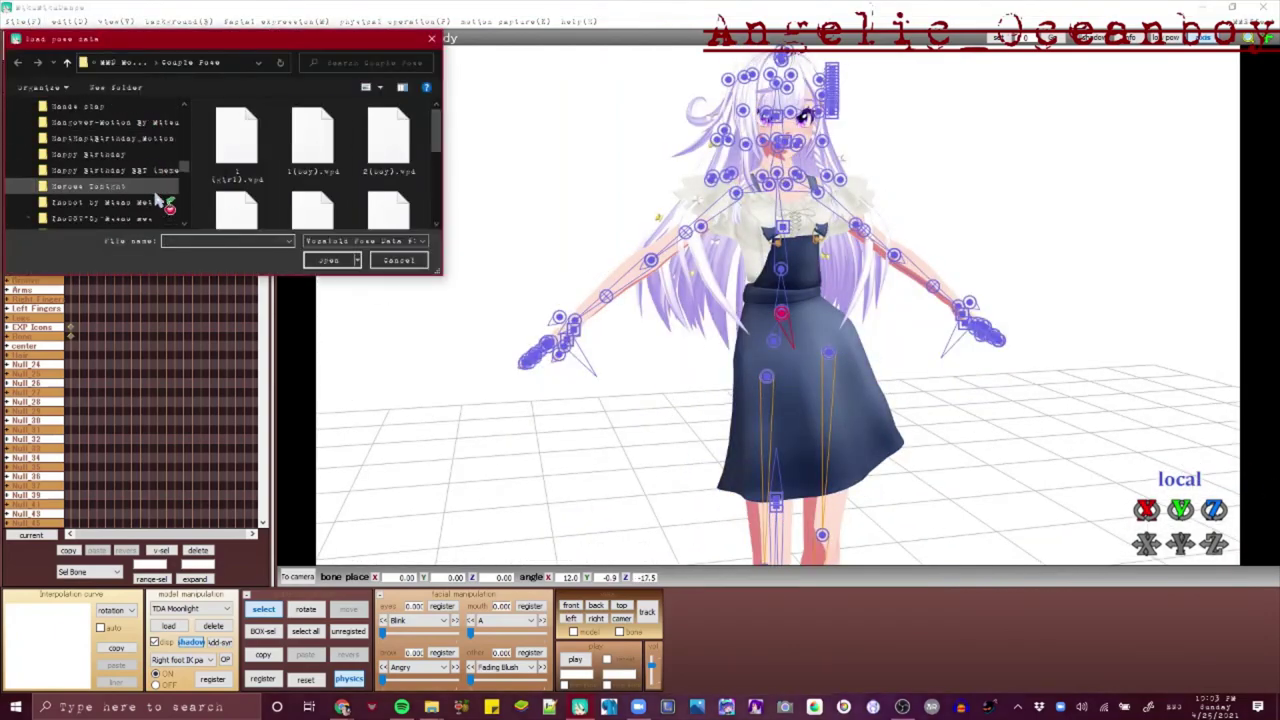
pyautogui.scroll(5, 160, 198)
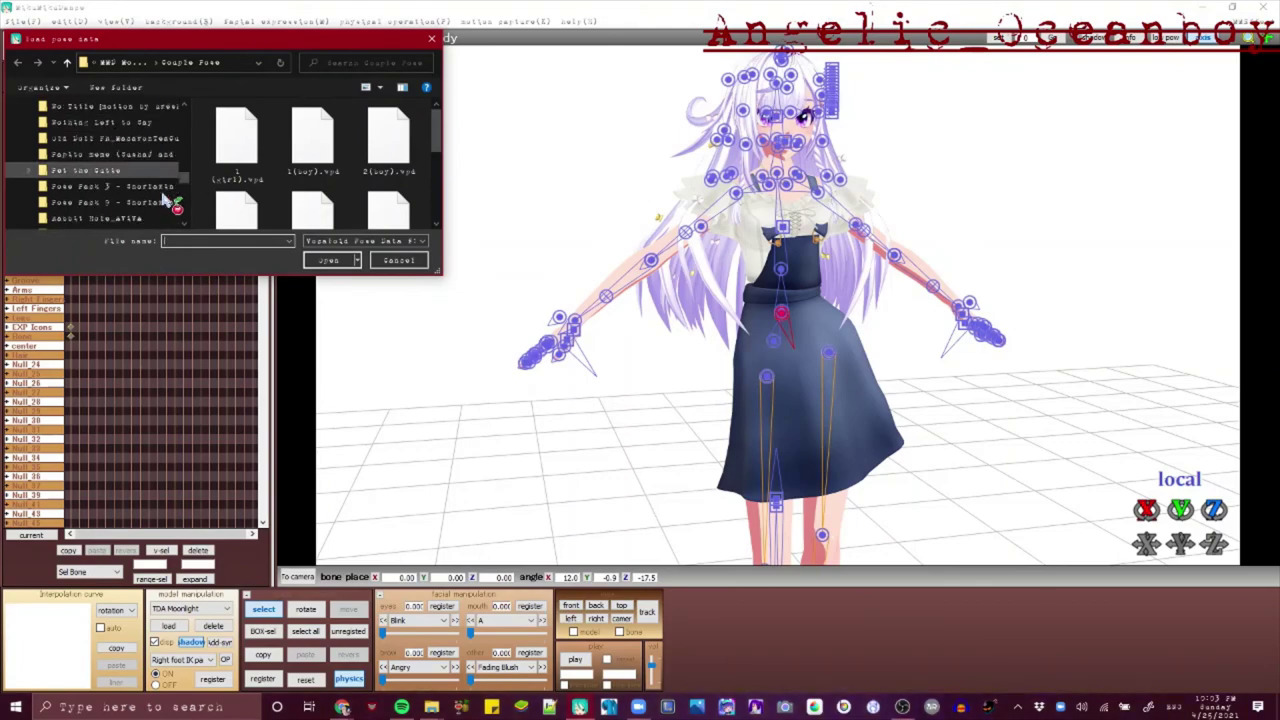
pyautogui.doubleClick(297, 189)
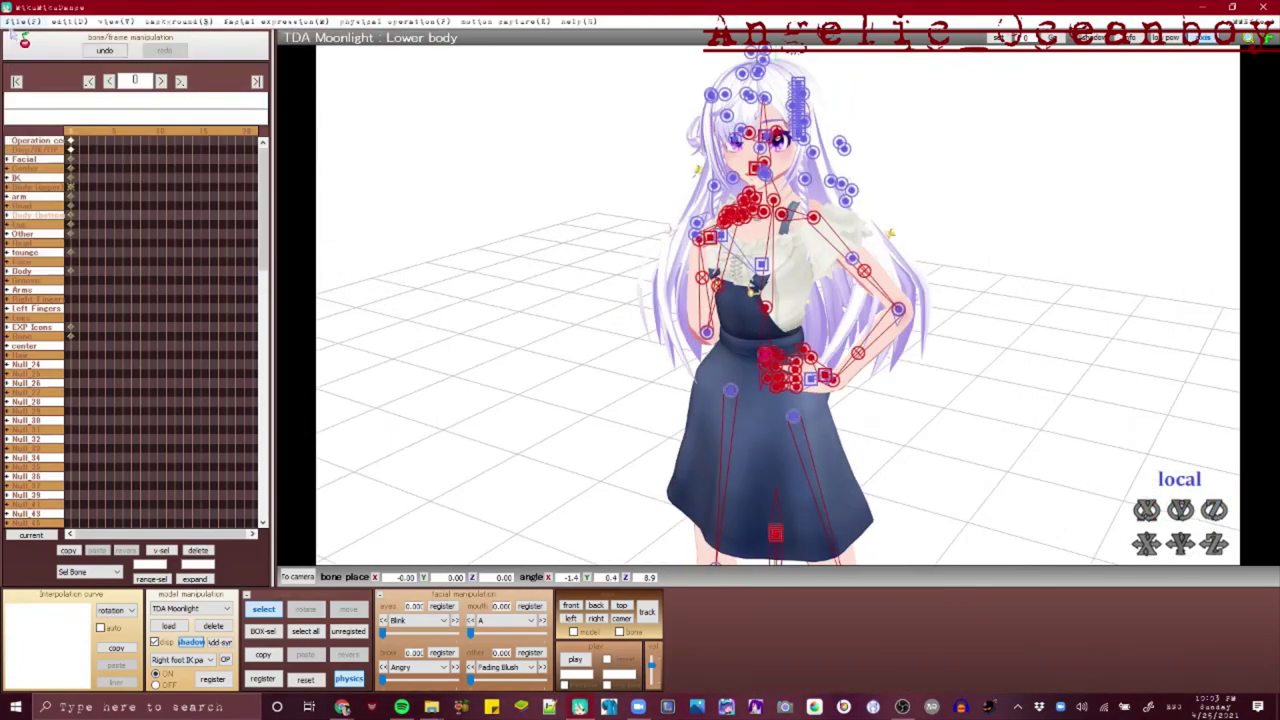
# Load a different pose file that raises one hand to the model's face, and inspect the posed model
pyautogui.click(12, 21)
pyautogui.click(200, 182)
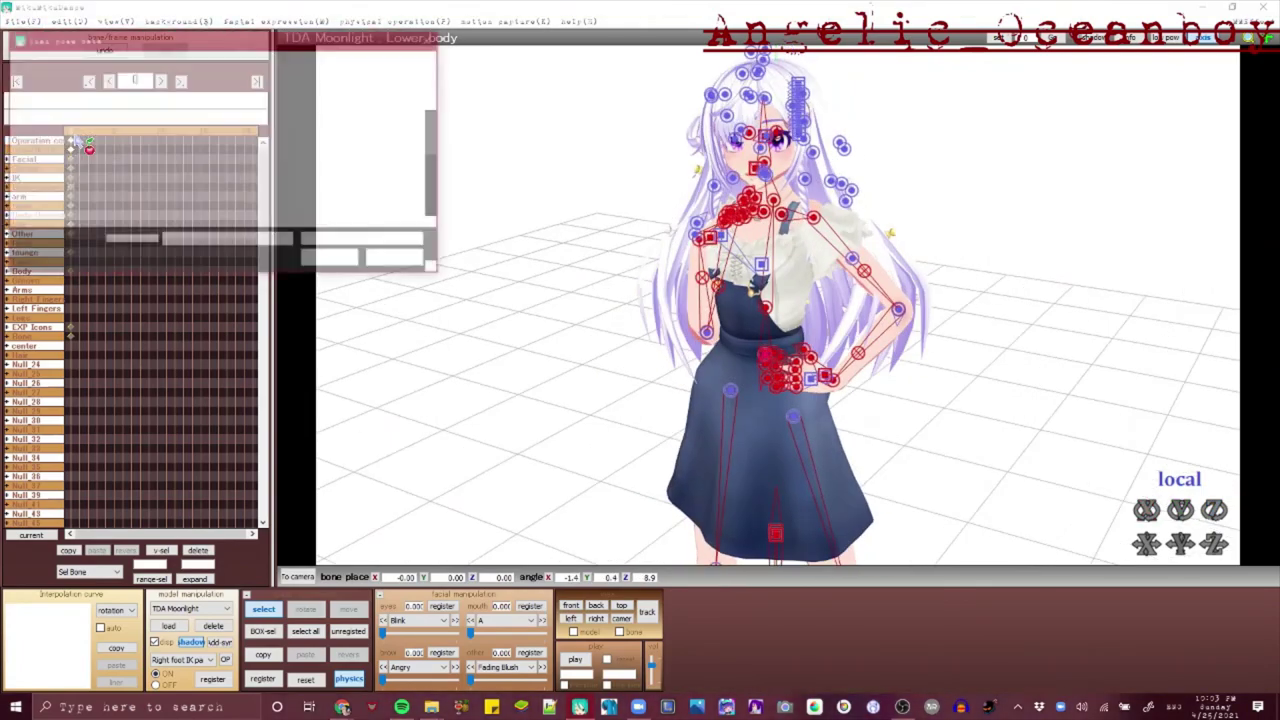
pyautogui.click(338, 259)
pyautogui.moveTo(366, 251); pyautogui.dragTo(834, 99, button='right')
# Register a light direction with Y -0.1 and Z +1.0 and a mode1 self-shadow with range 2878
pyautogui.click(298, 577)
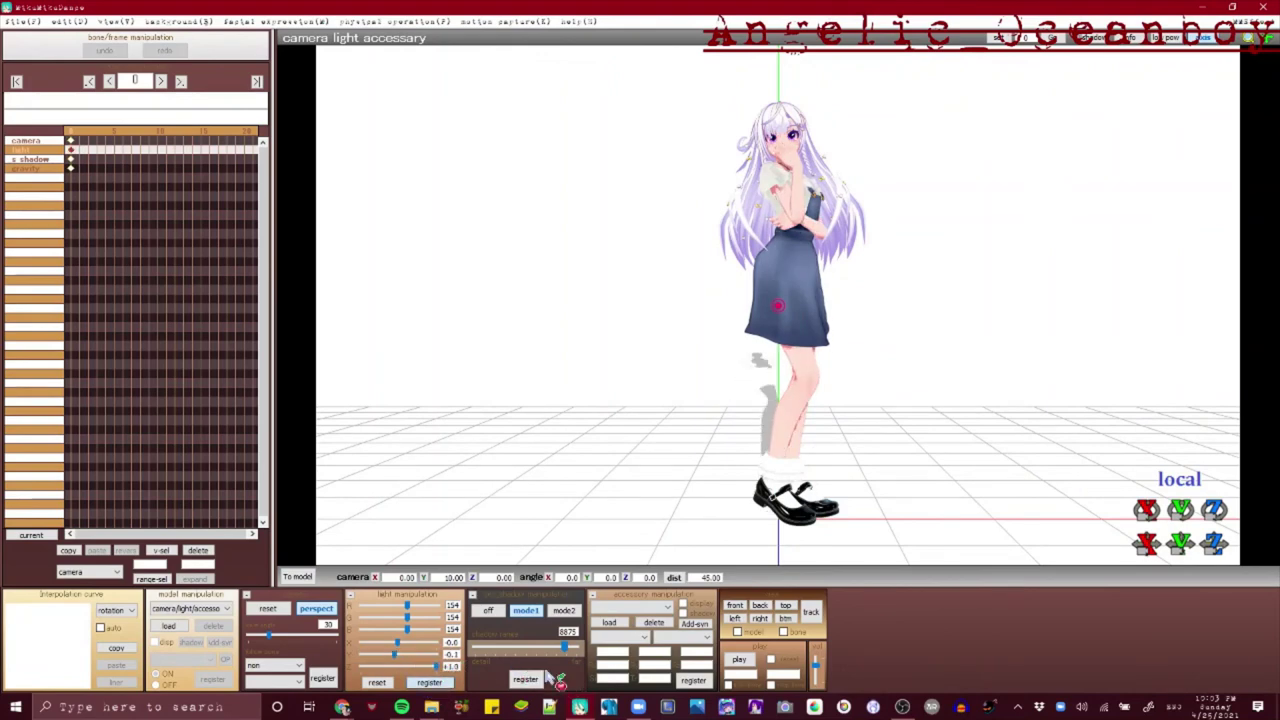
pyautogui.click(525, 679)
pyautogui.scroll(2, 966, 184)
# Hide the coordinate axis grid and the ground shadow in the scene
pyautogui.click(114, 21)
pyautogui.click(140, 124)
pyautogui.click(114, 21)
pyautogui.click(140, 146)
# Try to load an accessory from the Silhouette2_v003 folder in the accessory Effects directory
pyautogui.click(622, 623)
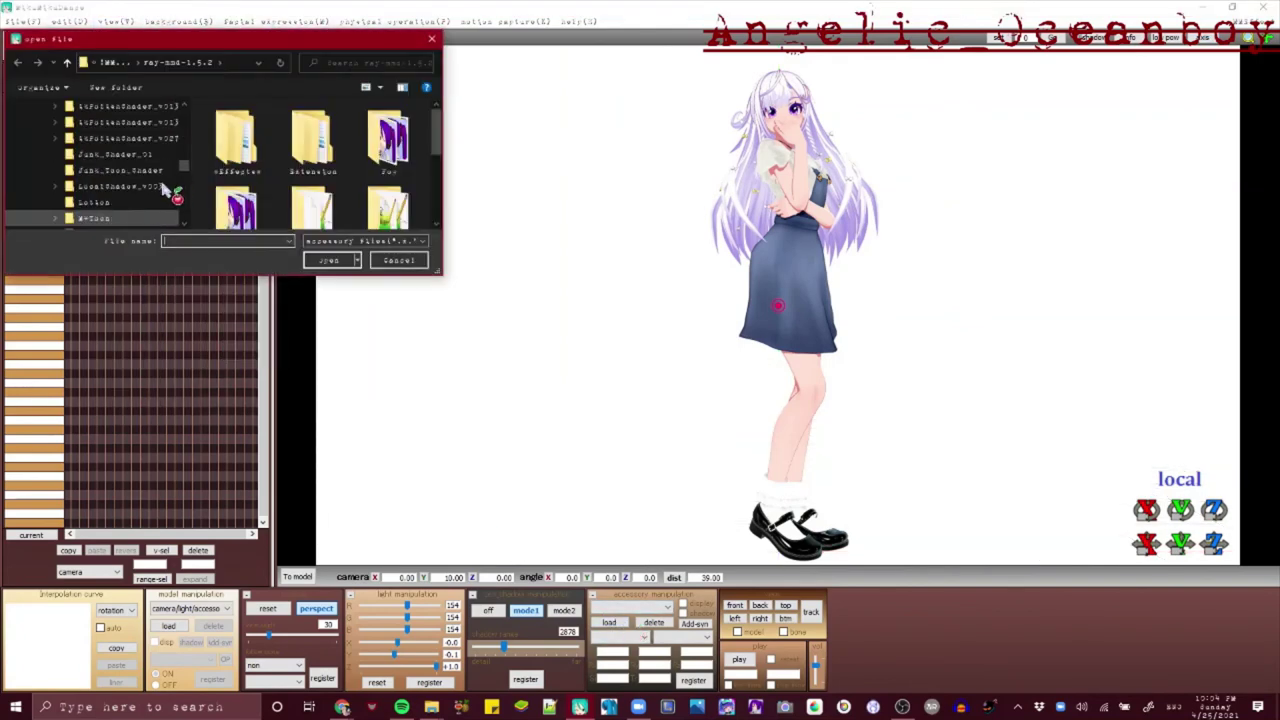
pyautogui.click(80, 188)
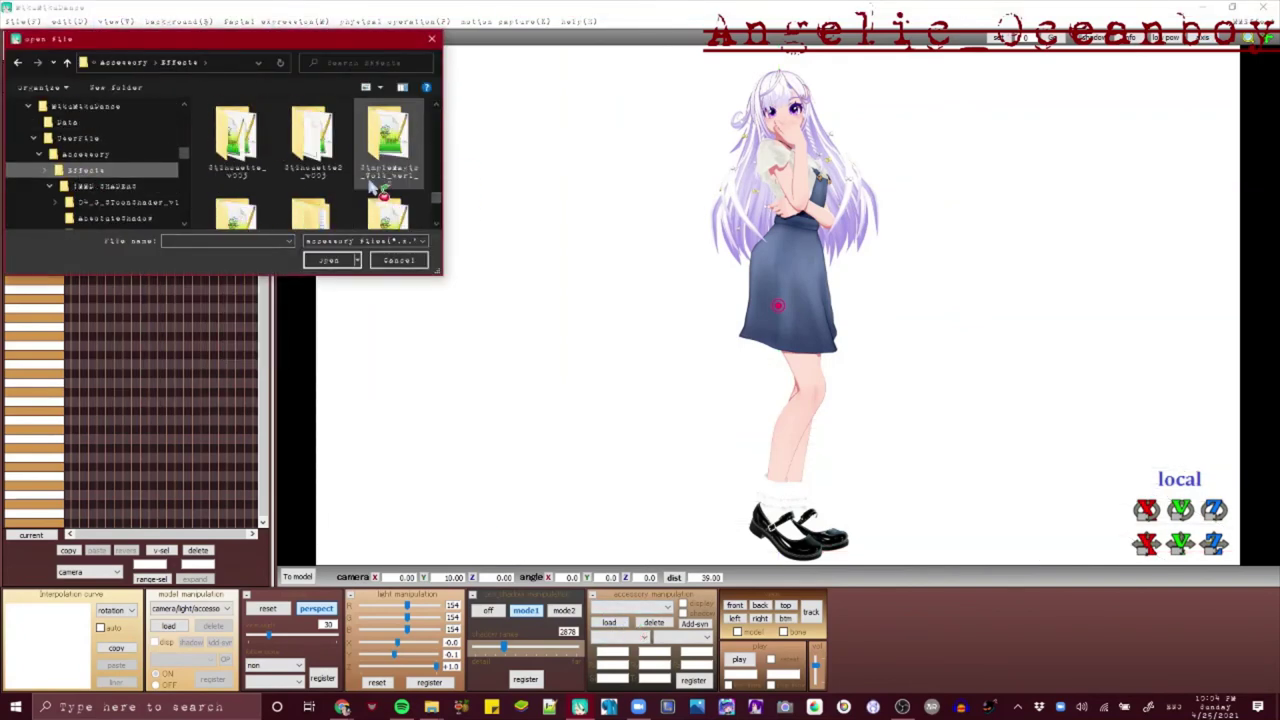
pyautogui.doubleClick(296, 165)
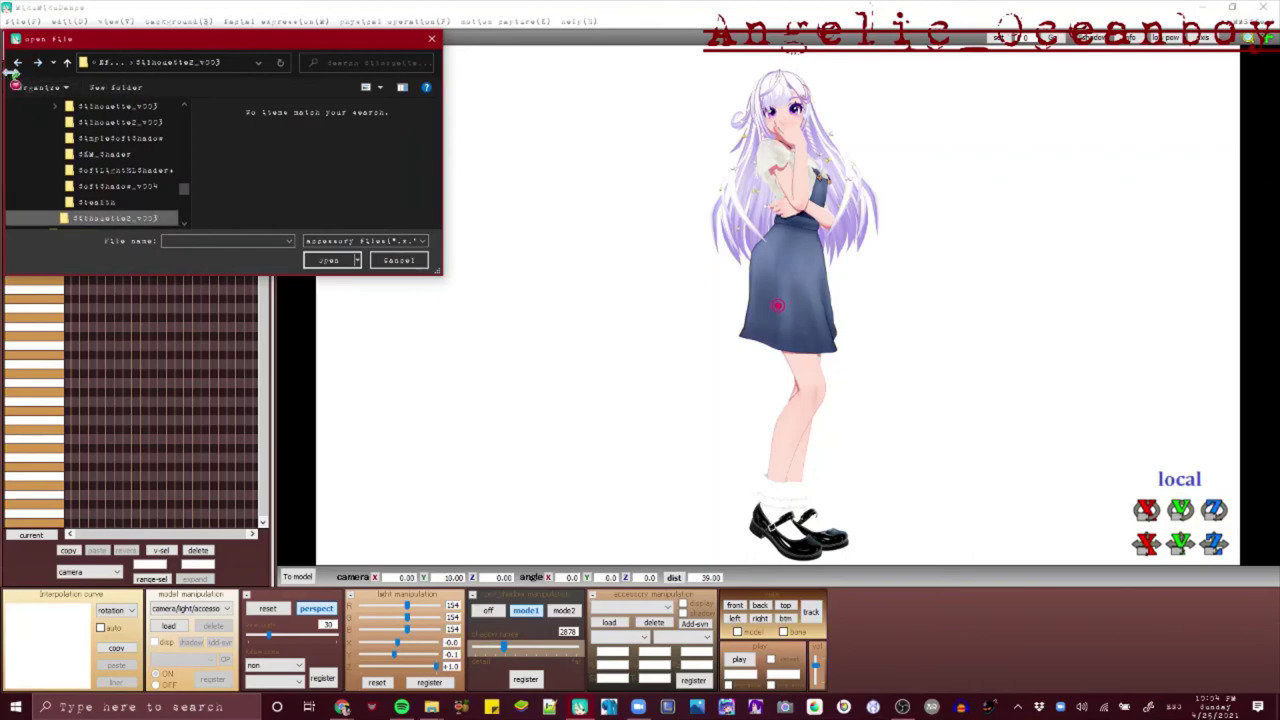
pyautogui.click(341, 277)
pyautogui.scroll(-3, 330, 170)
pyautogui.click(388, 186)
pyautogui.click(342, 260)
pyautogui.click(756, 402)
pyautogui.click(172, 627)
pyautogui.click(240, 140)
pyautogui.click(341, 261)
# Load the DropShadow_pastelPurple.x accessory from the Effects folder and offset it to X 0.45
pyautogui.click(609, 622)
pyautogui.click(77, 178)
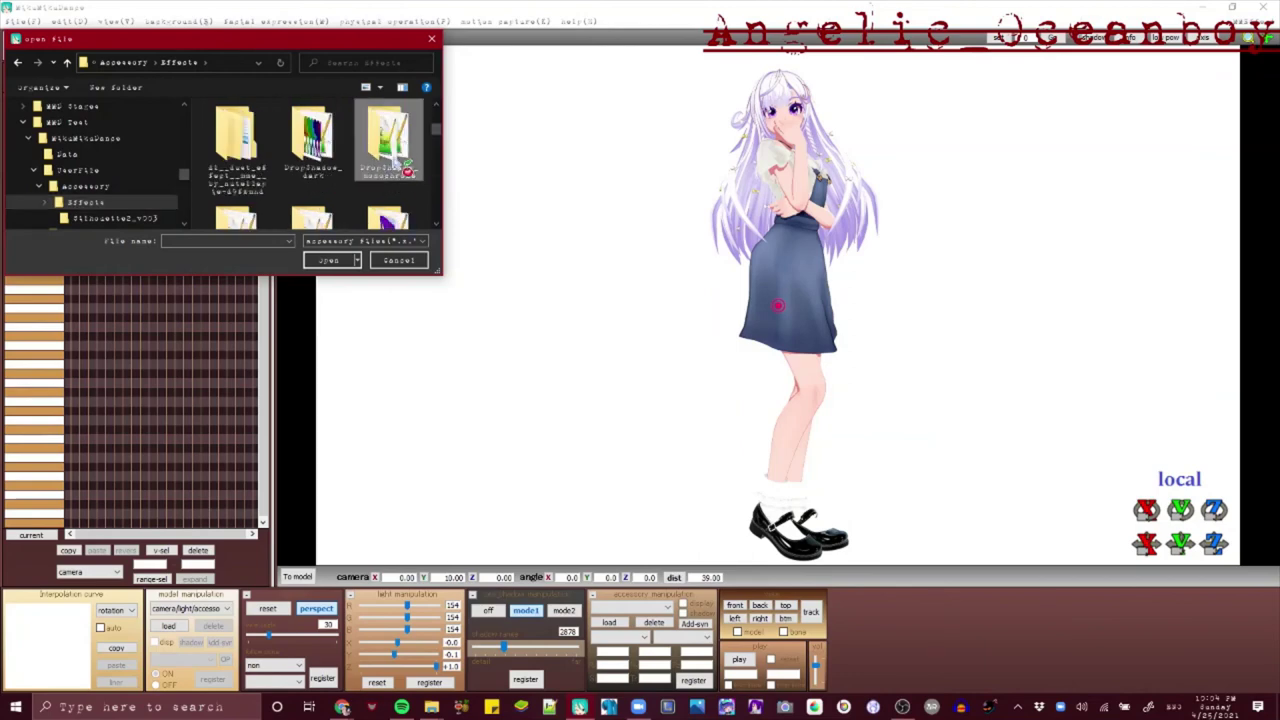
pyautogui.doubleClick(397, 163)
pyautogui.doubleClick(388, 150)
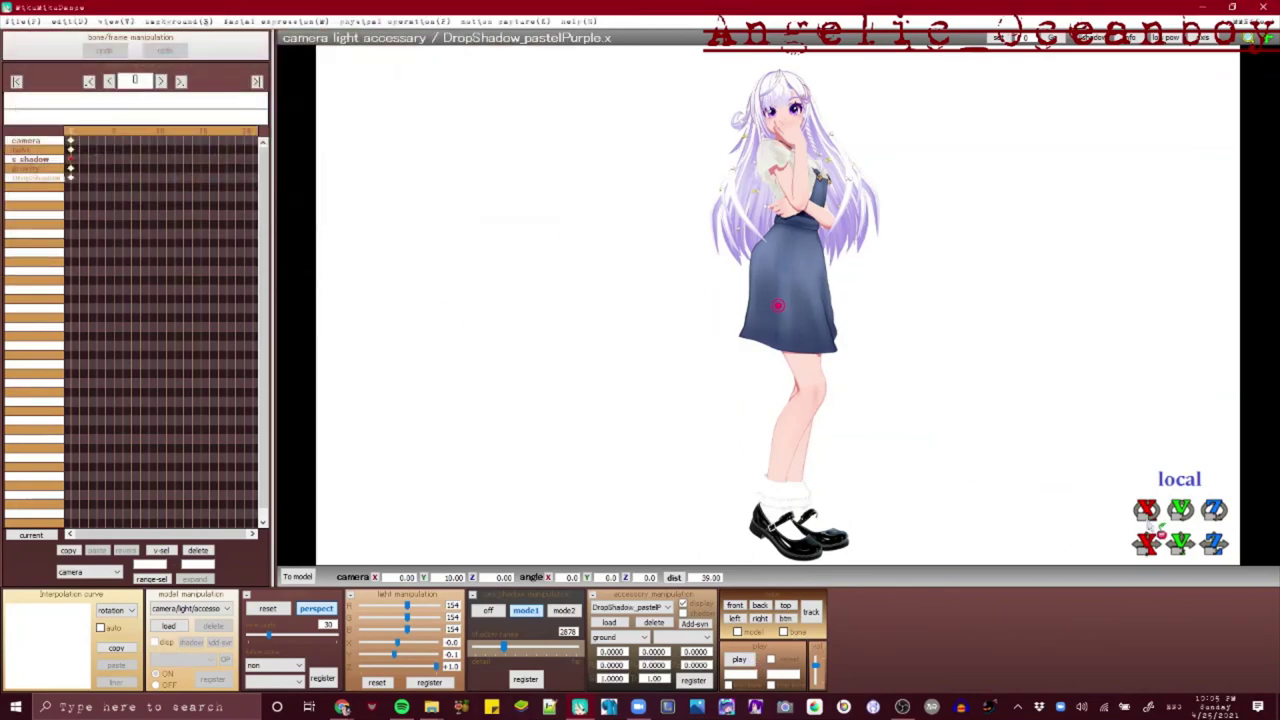
pyautogui.moveTo(1146, 544); pyautogui.dragTo(1146, 554)
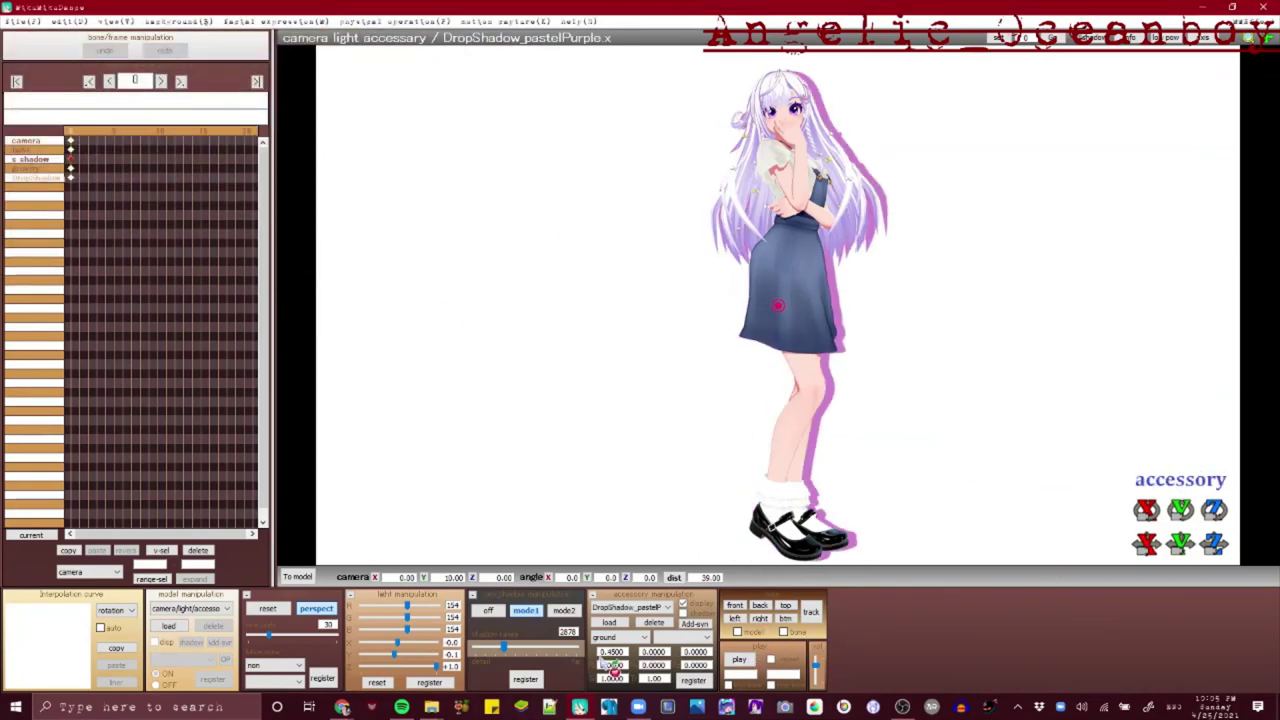
# Render the model with its purple drop shadow, seen from a slight angle, to a PNG picture in the My Motions folder
pyautogui.moveTo(942, 356); pyautogui.dragTo(861, 352, button='middle')
pyautogui.moveTo(861, 352)
pyautogui.mouseDown(button='right')
pyautogui.moveTo(896, 360)
pyautogui.moveTo(885, 358)
pyautogui.mouseUp(button='right')
pyautogui.moveTo(560, 156); pyautogui.dragTo(585, 159, button='right')
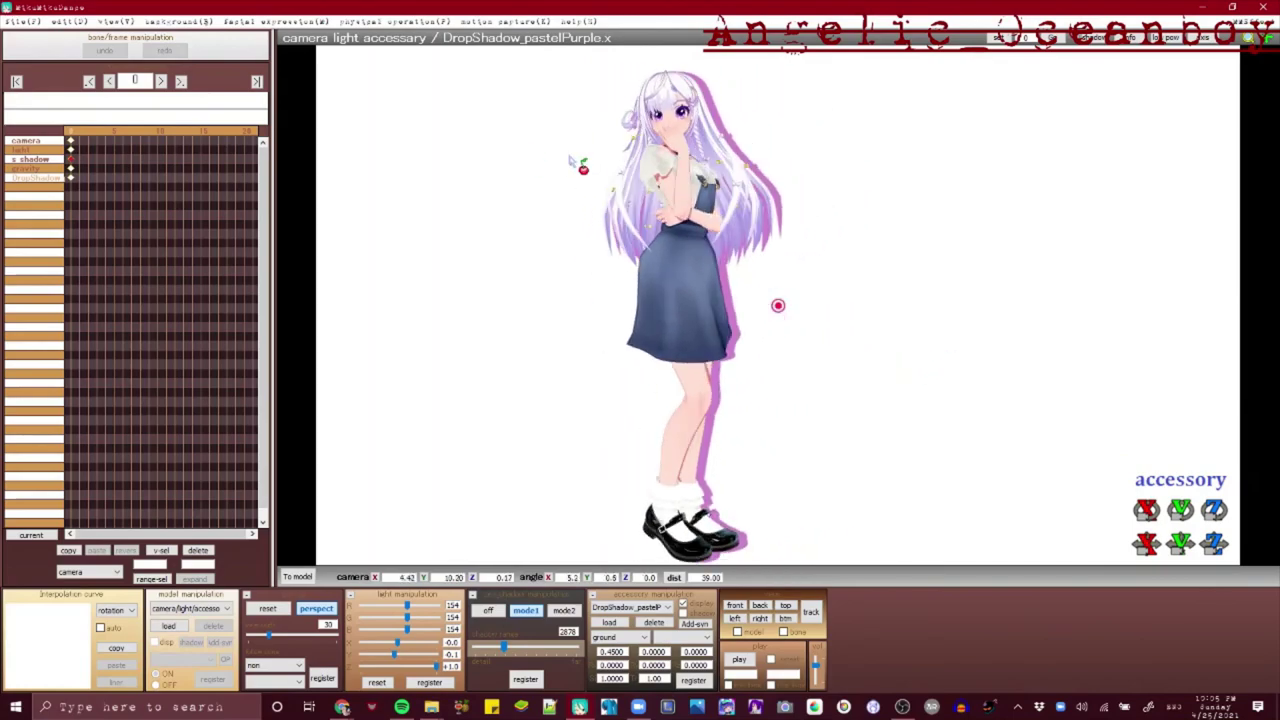
pyautogui.click(24, 21)
pyautogui.click(113, 117)
pyautogui.click(214, 219)
pyautogui.click(208, 244)
pyautogui.click(210, 205)
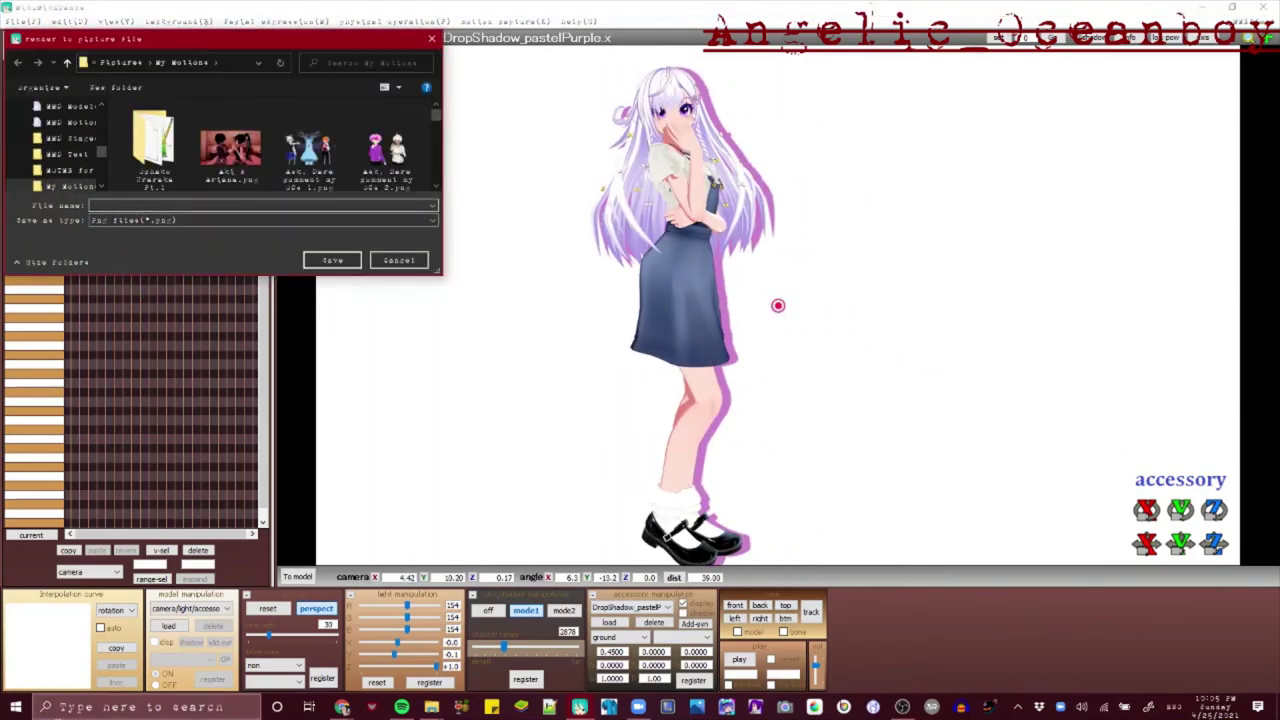
pyautogui.press('Return')
# Switch to File Explorer and open the My Motions folder to look for the rendered picture
pyautogui.click(431, 707)
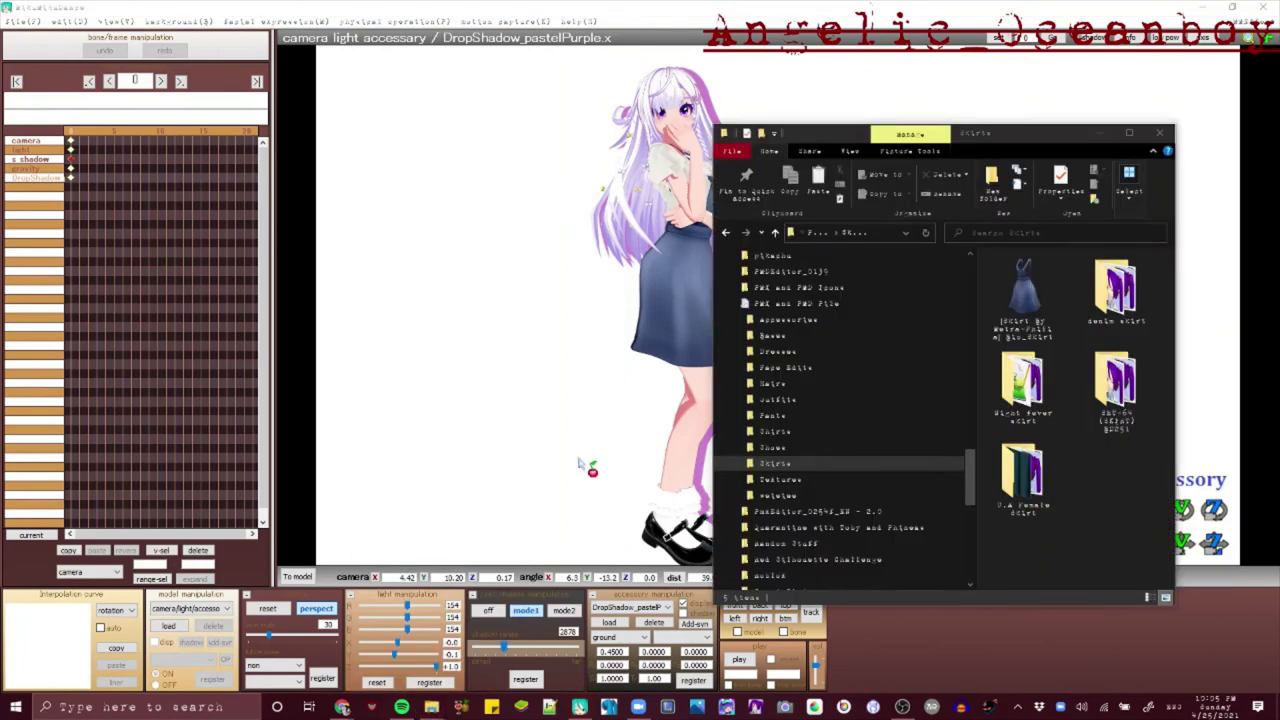
pyautogui.scroll(1, 780, 400)
pyautogui.click(776, 385)
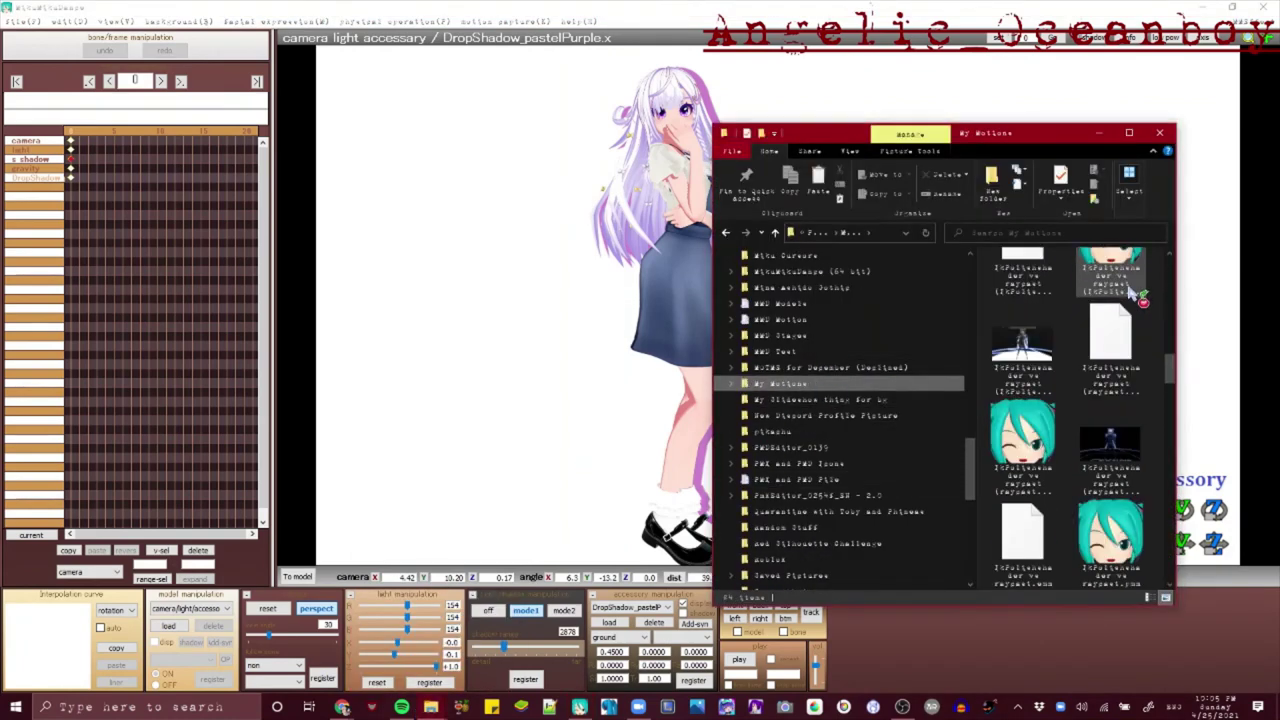